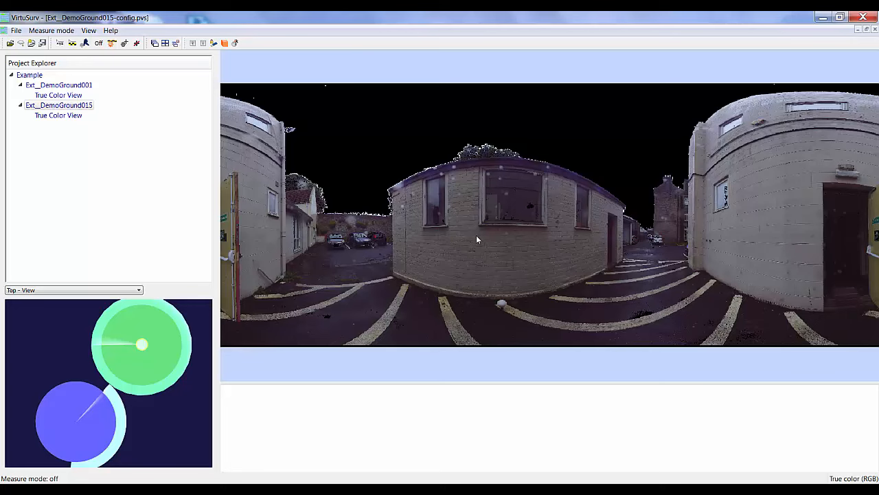
- Examine the brick building and its surroundings in the Ext__DemoGround015 panoramic scan, overall and close up
scroll(474, 268, up, 5)
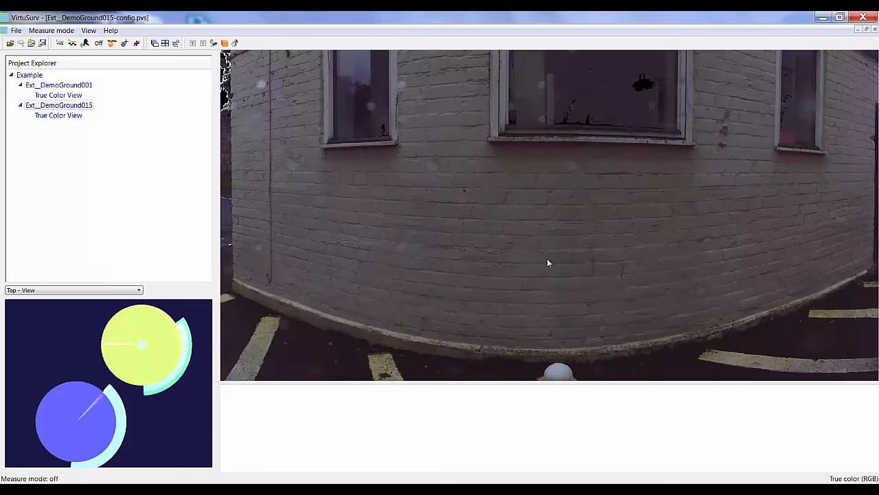
scroll(546, 262, down, 5)
mouse_move(547, 261)
mouse_down()
mouse_move(447, 252)
mouse_move(399, 263)
mouse_move(561, 253)
mouse_up()
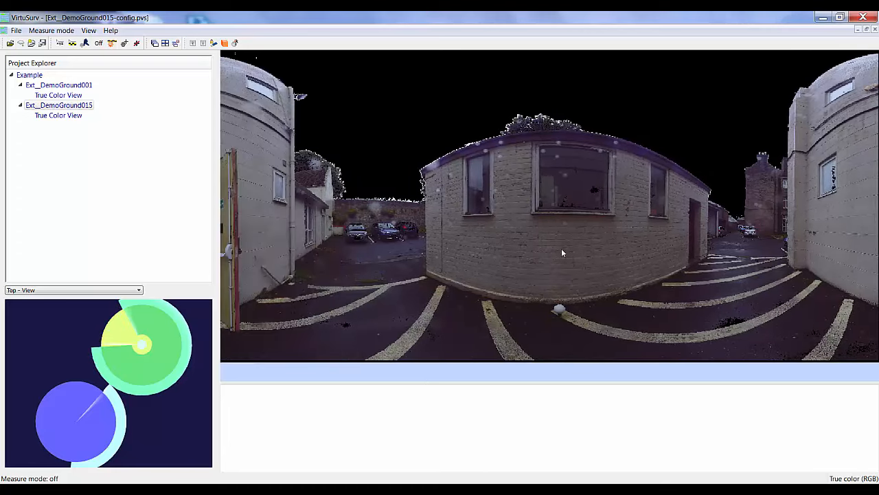
scroll(401, 249, down, 4)
scroll(401, 249, up, 5)
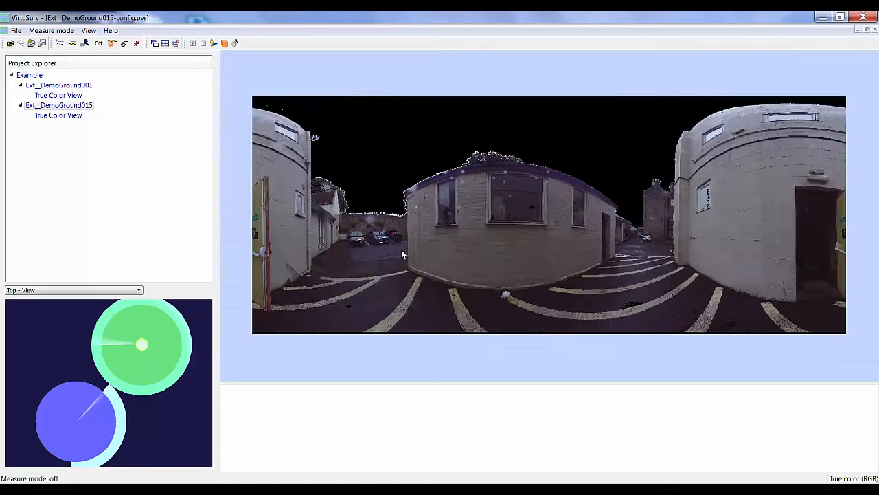
scroll(403, 254, up, 2)
mouse_move(516, 261)
mouse_down()
mouse_move(310, 261)
mouse_move(503, 253)
mouse_up()
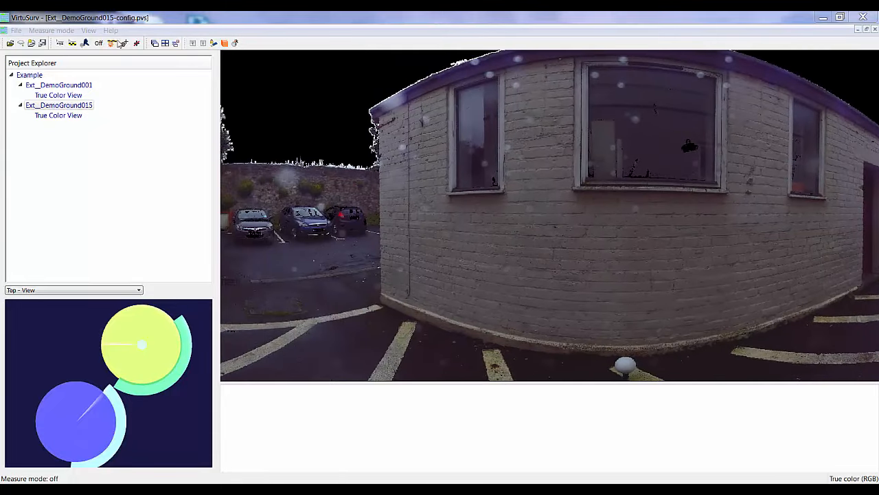
- Configure the measurement unit as millimetres with maximum precision, a point decimal marker and no thousands marker
click(66, 32)
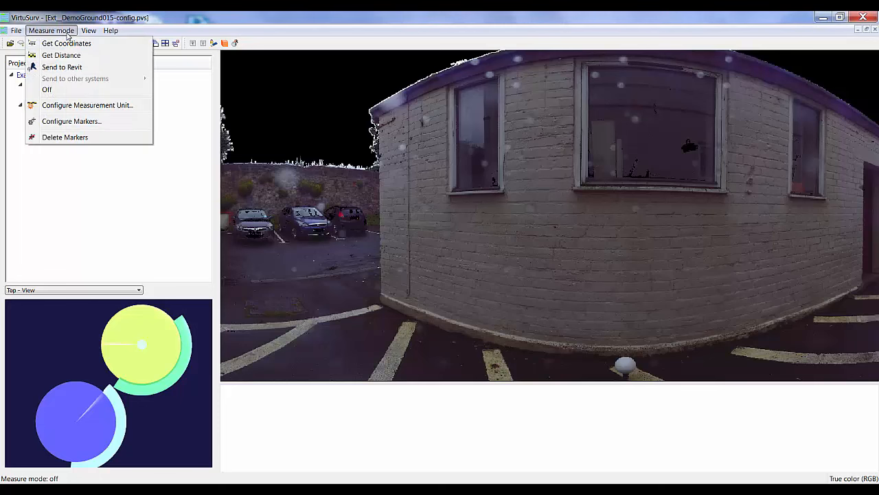
click(75, 107)
click(421, 177)
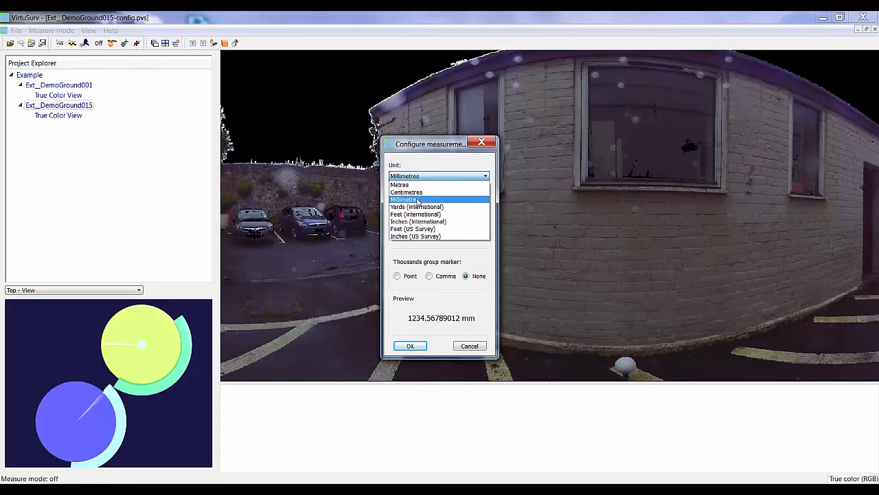
click(418, 200)
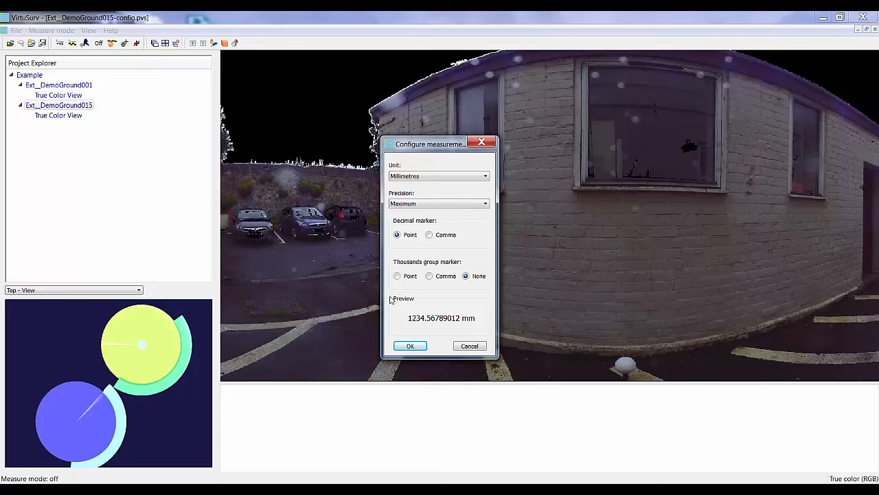
click(410, 345)
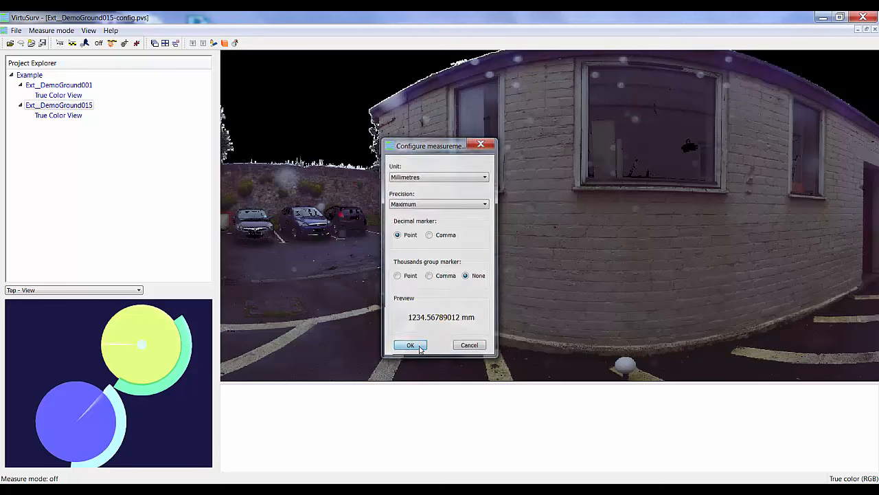
- Activate the Send to Revit measure mode and link the DemoProject point cloud's coordinates in Revit
click(85, 43)
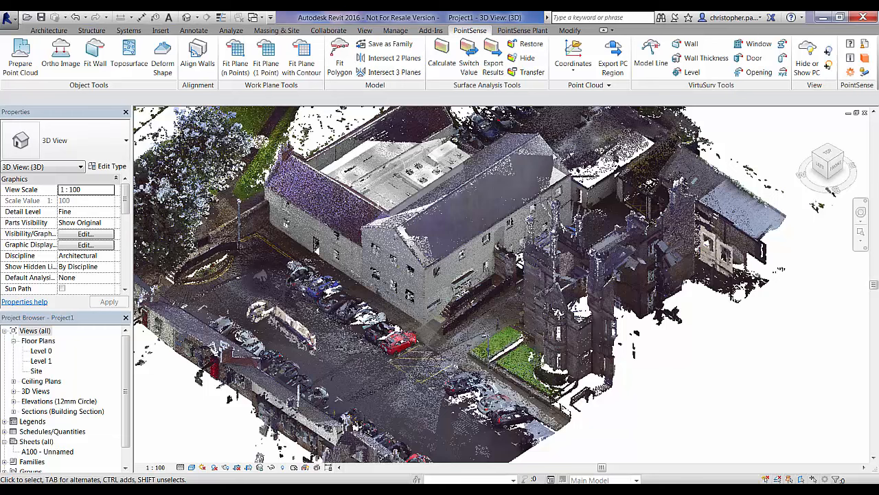
click(587, 66)
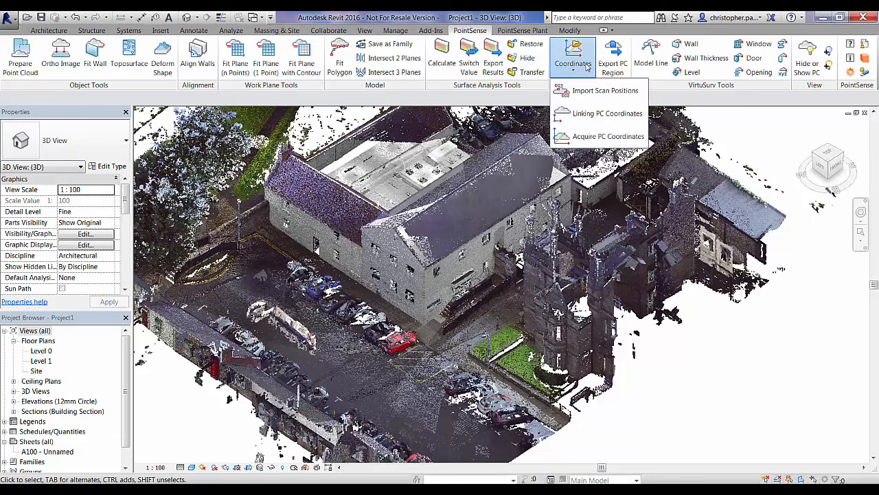
click(590, 113)
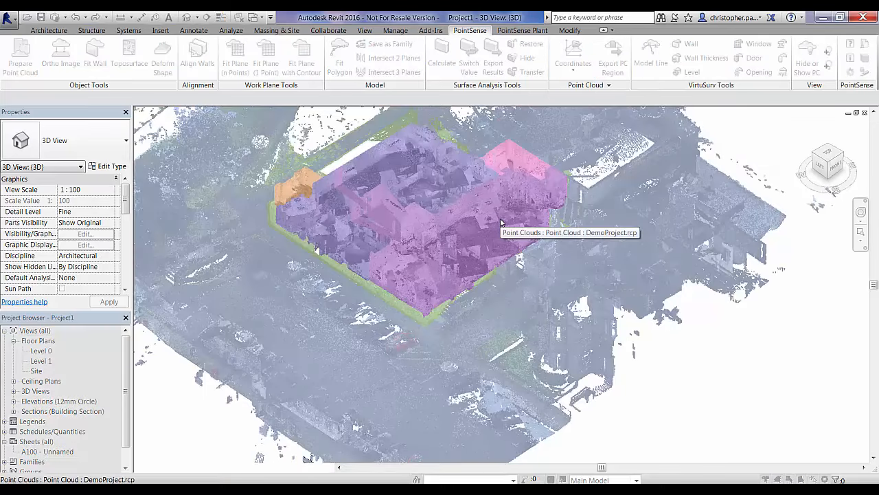
click(500, 221)
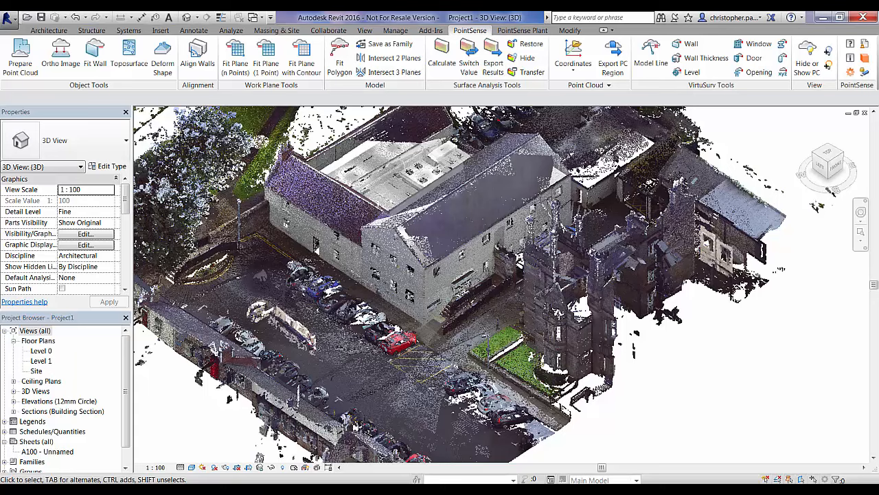
- Switch to VirtuSurv and send Revit a construction point picked in raw mode at the brick wall's base corner
middle_drag(363, 311, 392, 311)
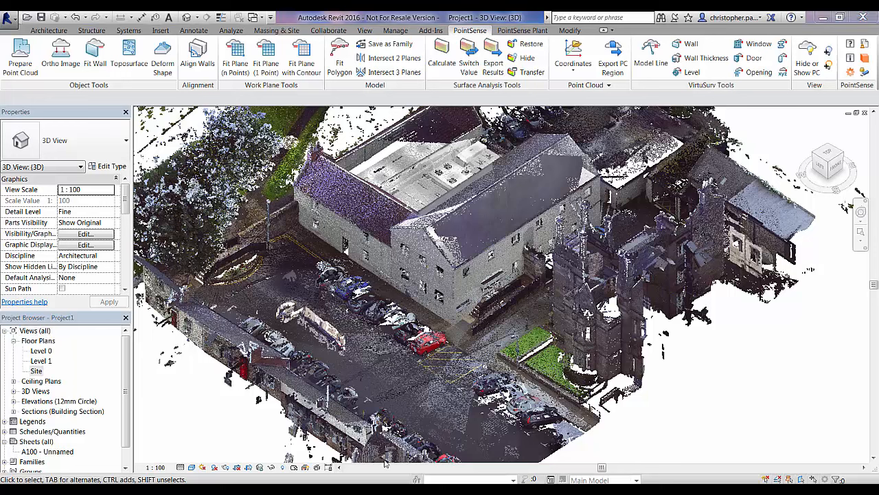
click(385, 491)
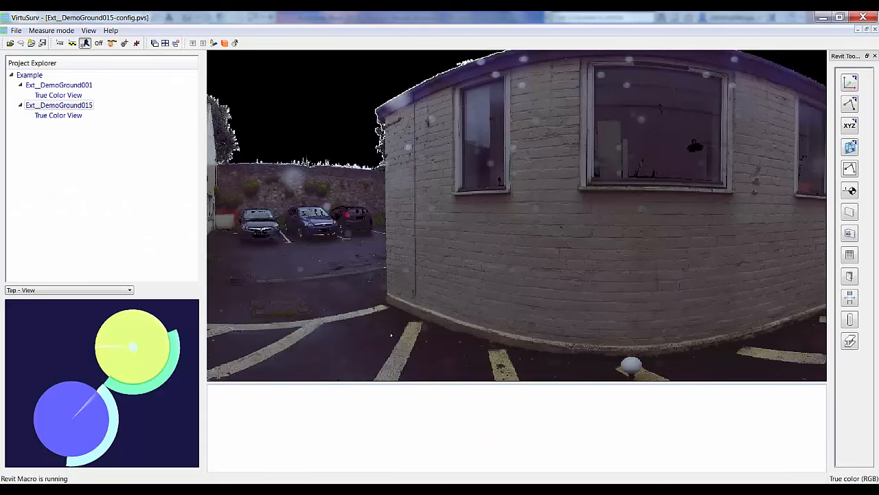
click(852, 127)
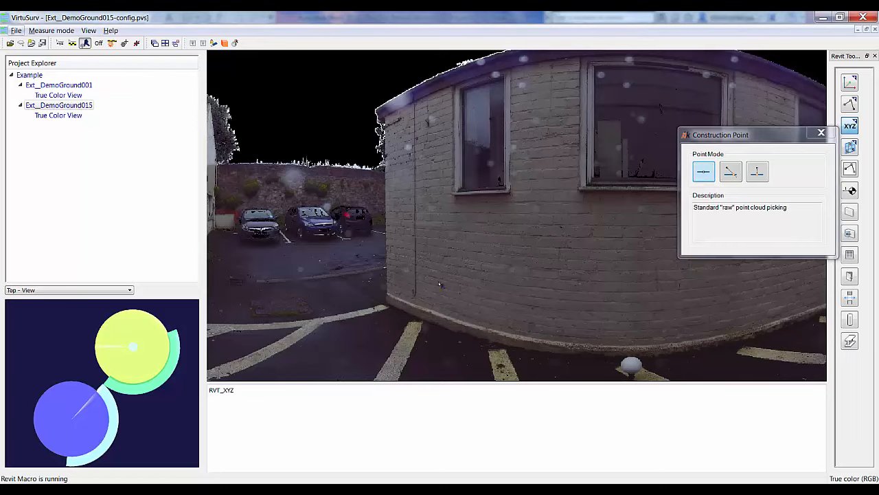
click(386, 305)
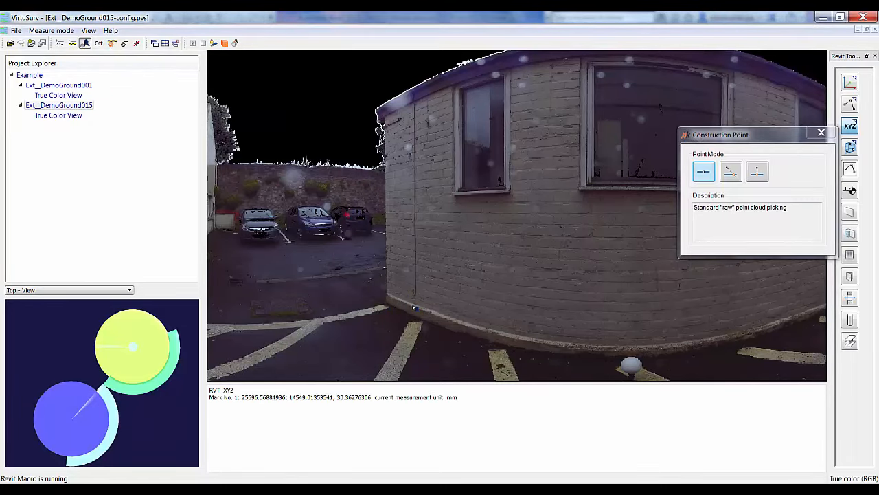
click(821, 133)
- Return to Revit, locate the construction point at the building's base corner in the 3D point cloud and select it
click(823, 17)
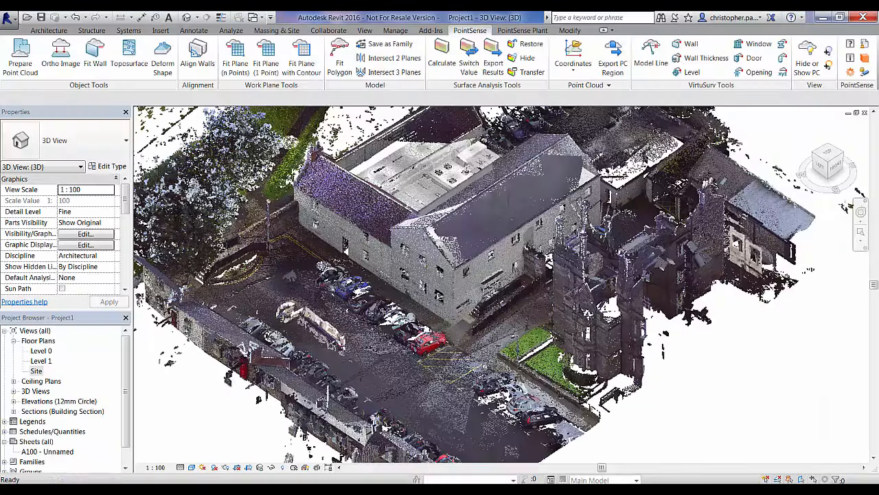
middle_drag(450, 251, 578, 313)
middle_drag(508, 288, 624, 360)
scroll(426, 261, up, 6)
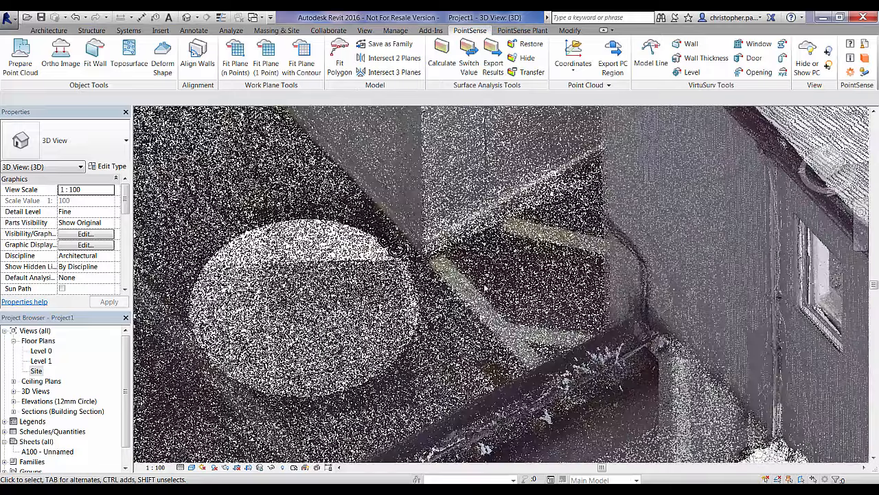
shift+middle_drag(486, 289, 491, 242)
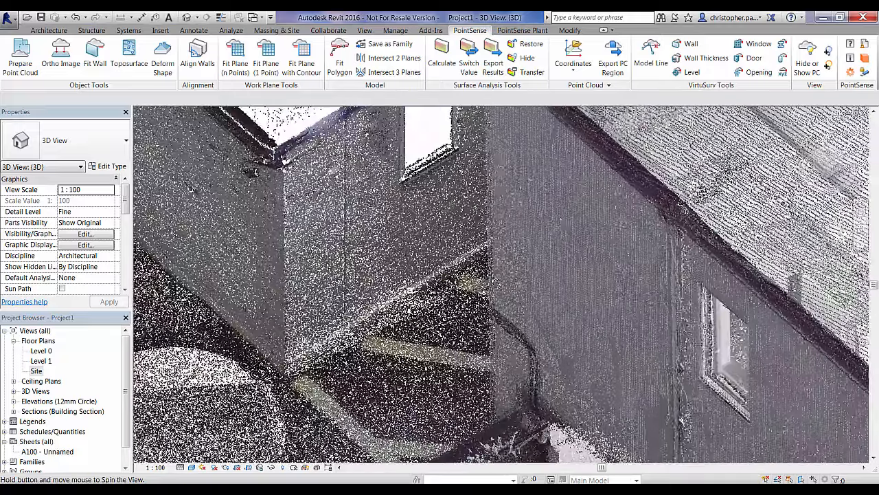
click(808, 64)
click(809, 67)
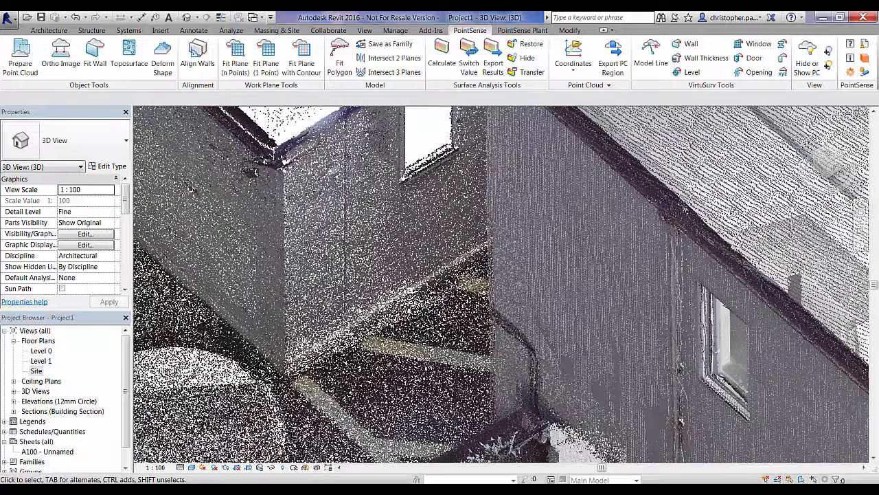
middle_drag(237, 355, 362, 274)
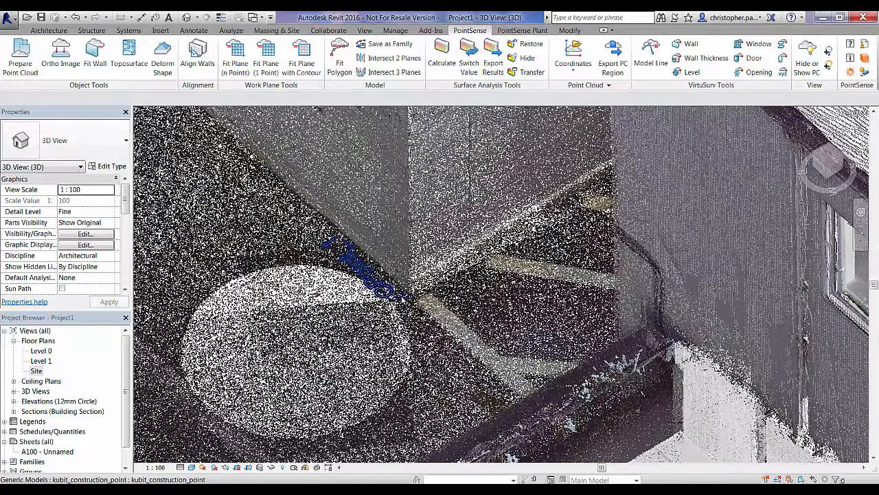
click(402, 301)
scroll(431, 338, down, 2)
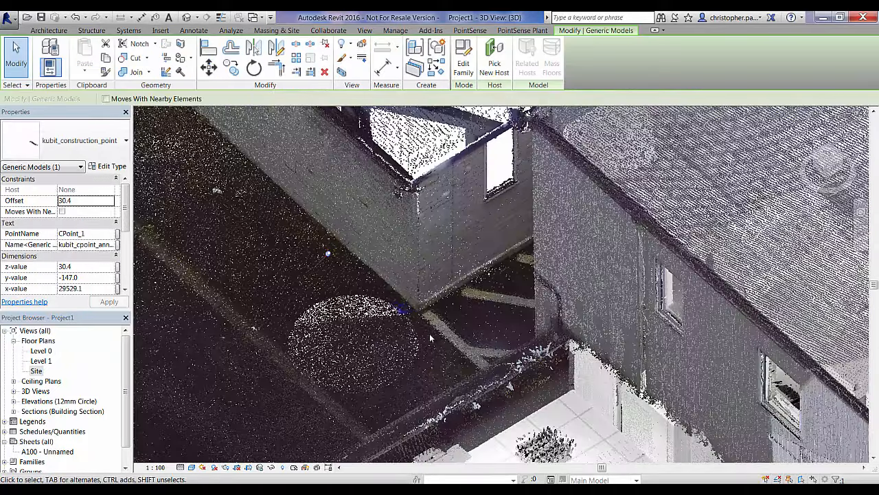
scroll(431, 338, down, 2)
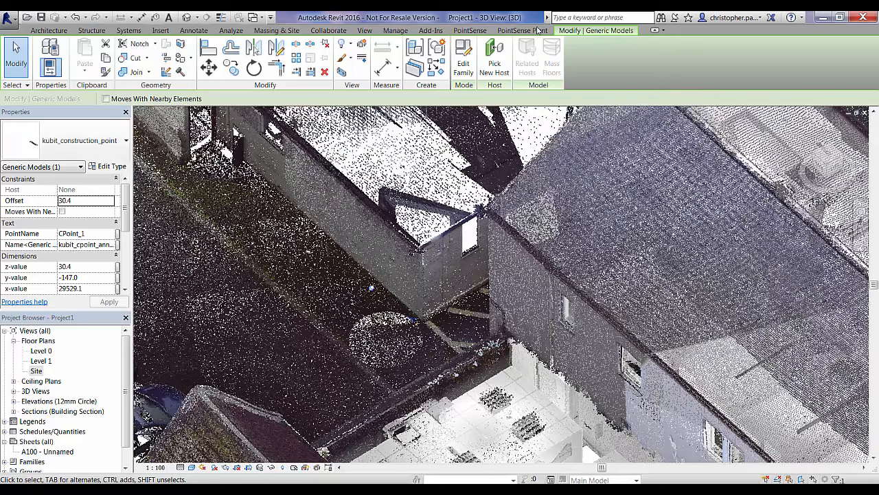
- Hide the point cloud to view the construction point alone, show the cloud again and clear the selection
click(470, 30)
click(808, 63)
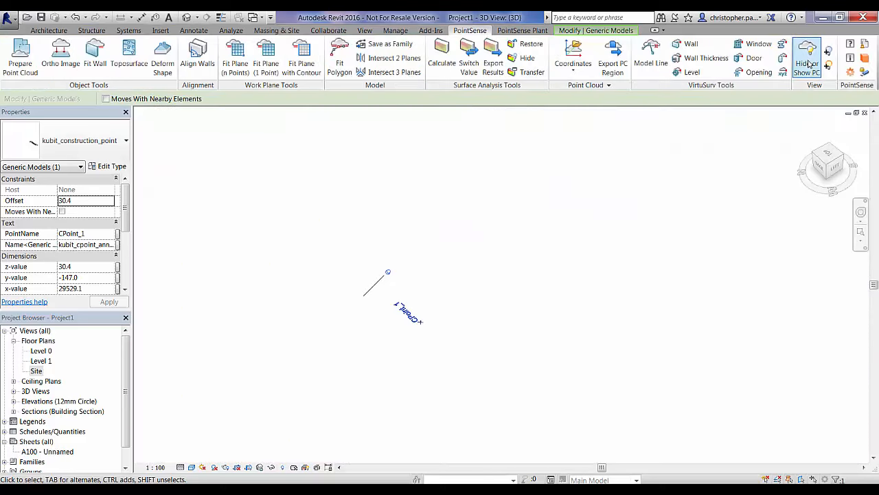
click(808, 63)
key(Escape)
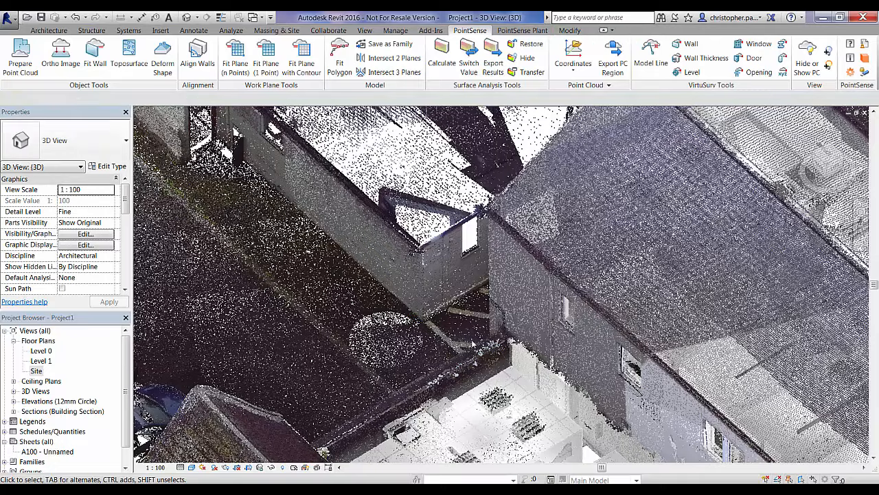
- Open the Site floor plan and examine where the construction point CPoint_1 lies on the point cloud
scroll(573, 373, down, 5)
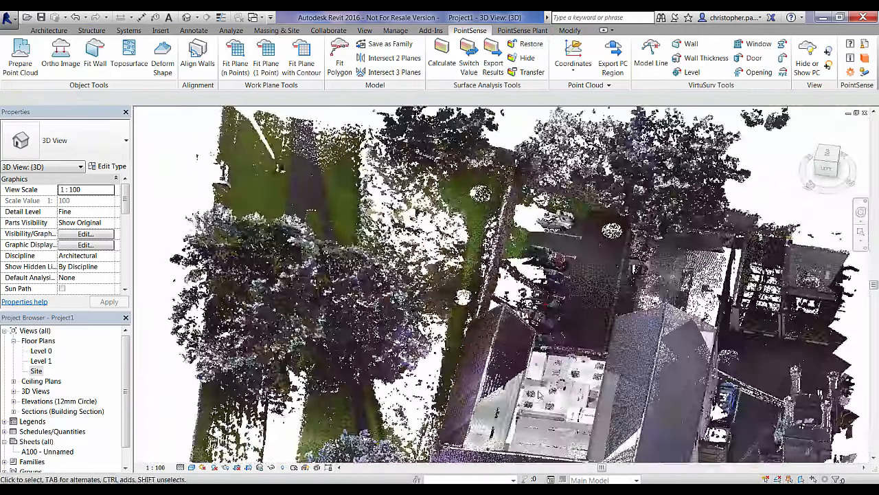
shift+middle_drag(540, 393, 440, 278)
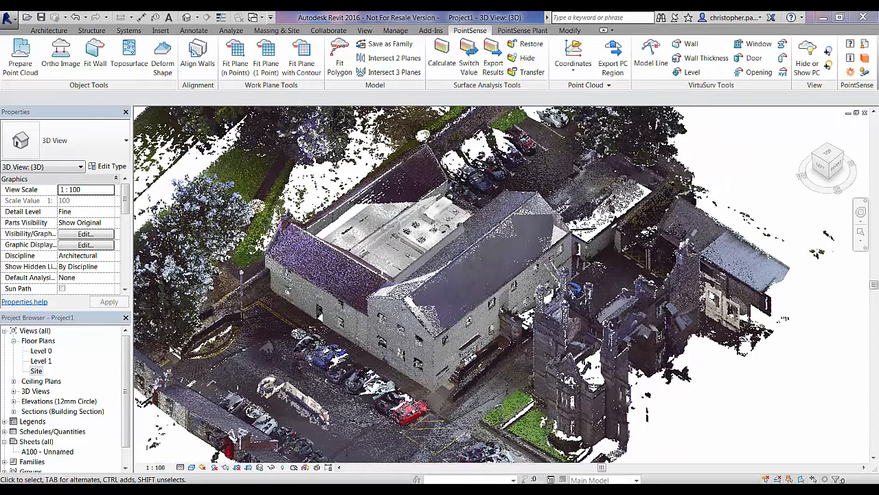
double_click(36, 370)
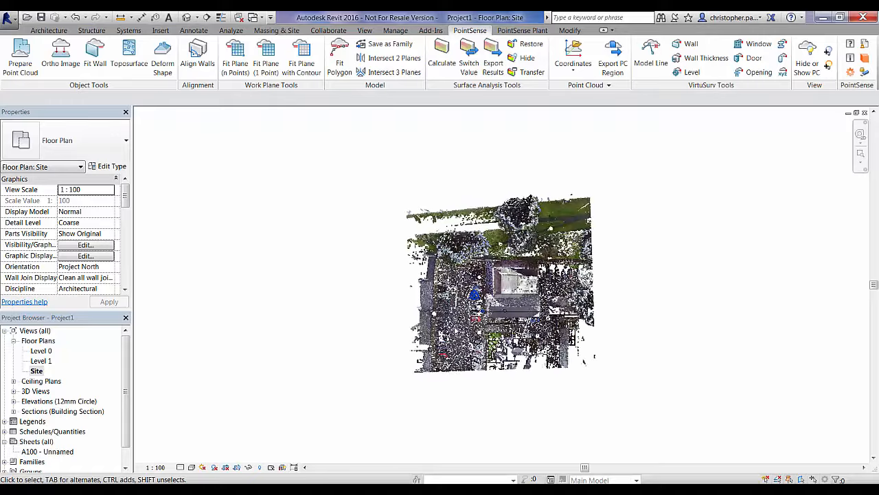
middle_drag(580, 339, 516, 342)
scroll(488, 328, up, 5)
scroll(371, 291, up, 2)
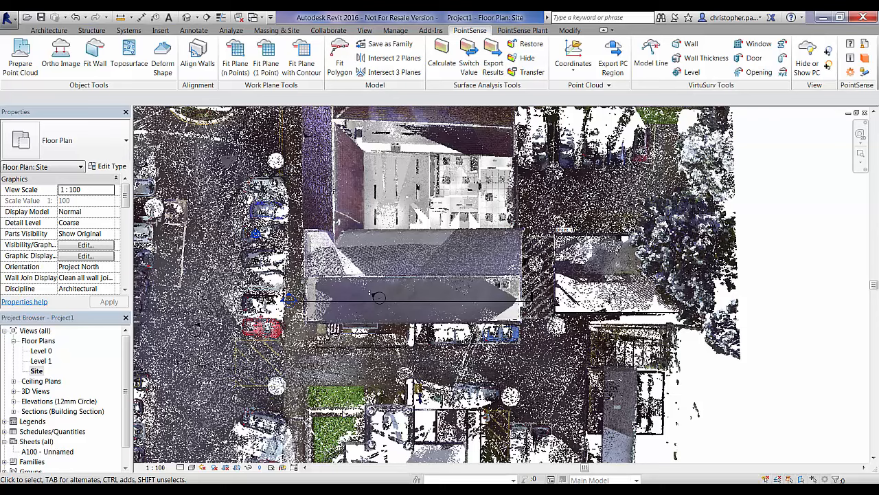
scroll(379, 297, up, 2)
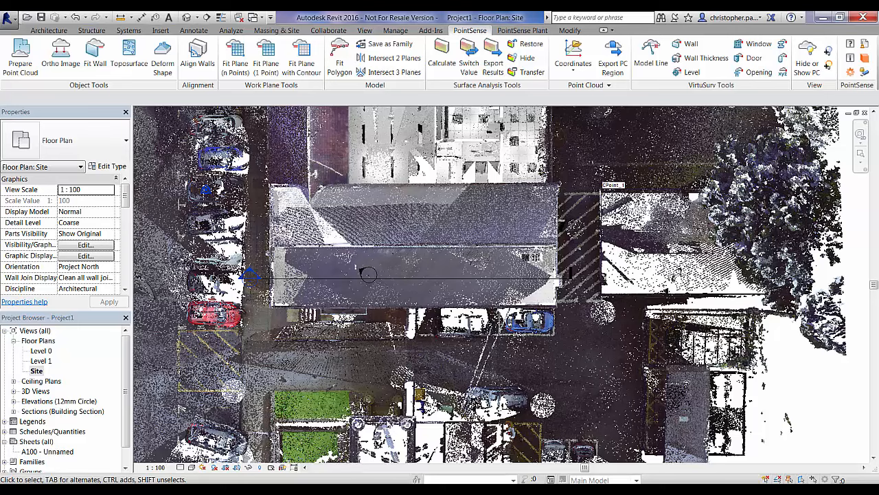
- Switch to VirtuSurv and export the Example project's scan positions as the text file Scan Locations in the kubit VirtuSurv Example folder
click(372, 489)
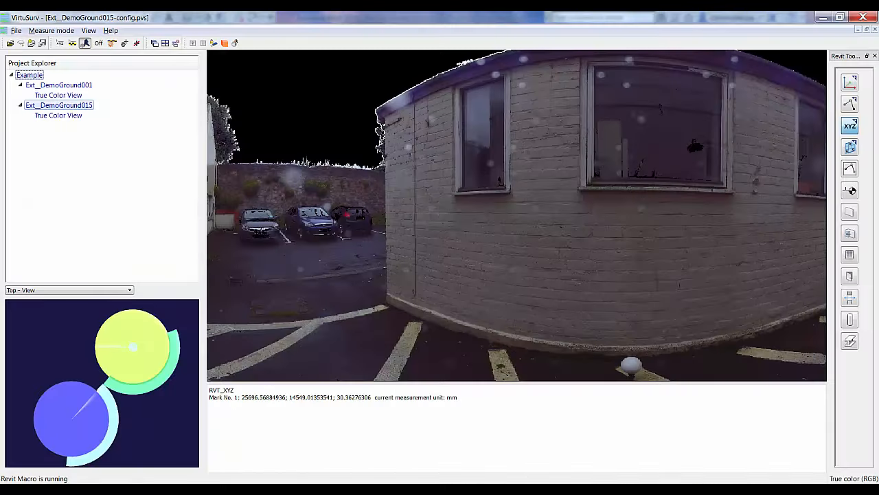
right_click(42, 78)
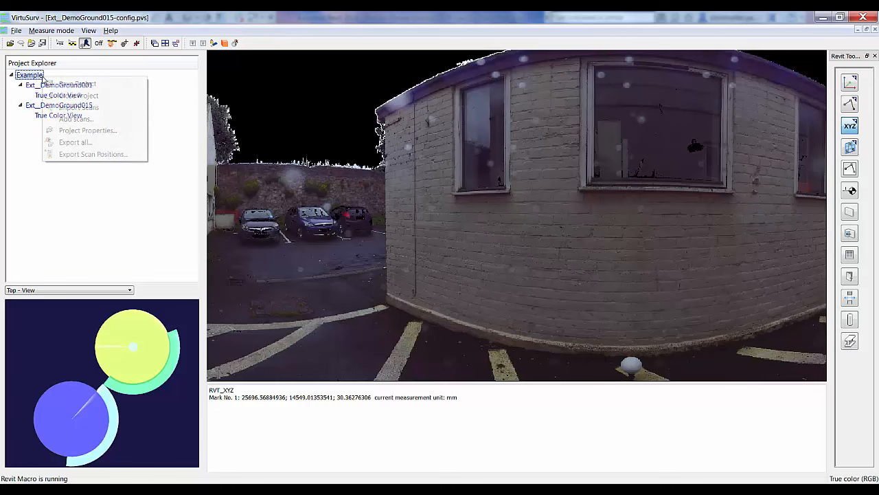
click(104, 156)
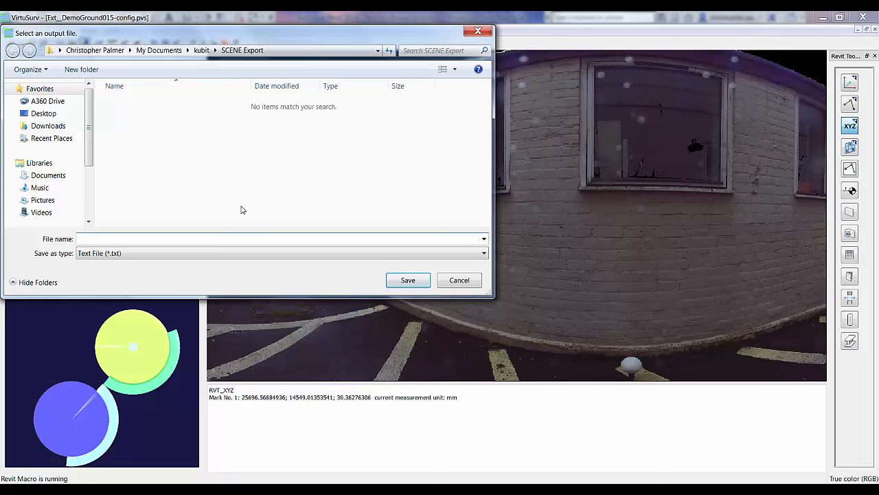
click(201, 50)
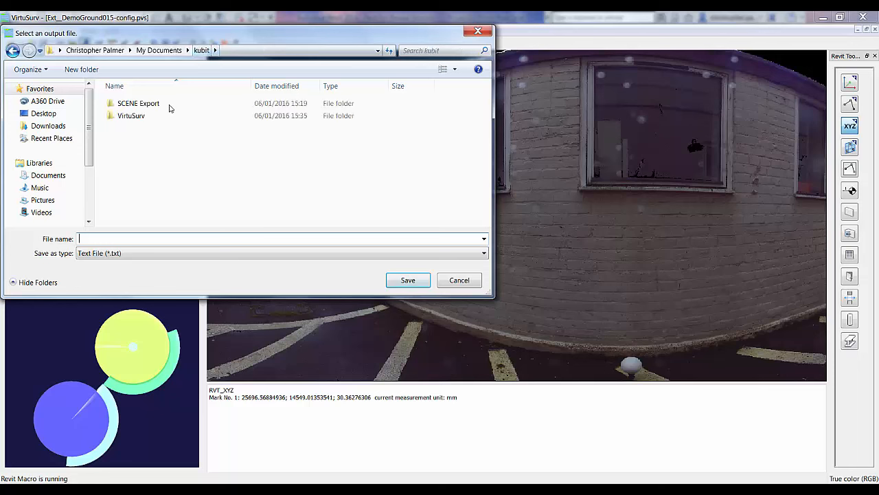
double_click(132, 116)
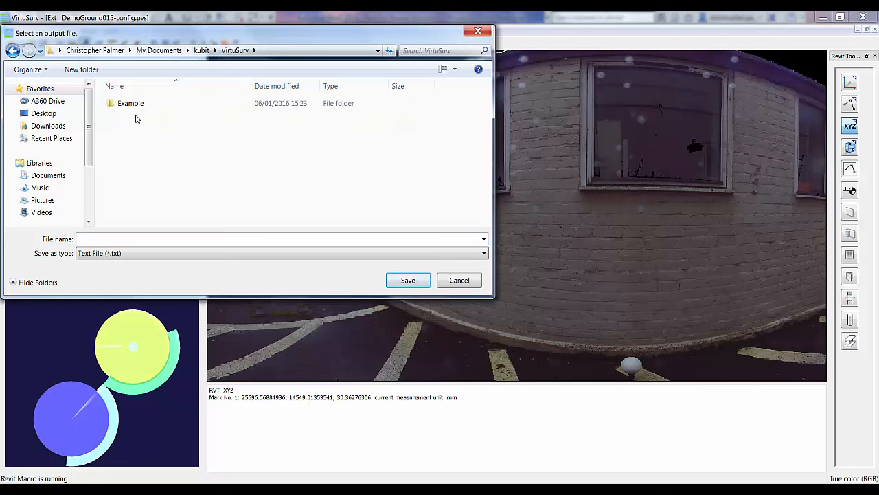
double_click(132, 105)
click(141, 238)
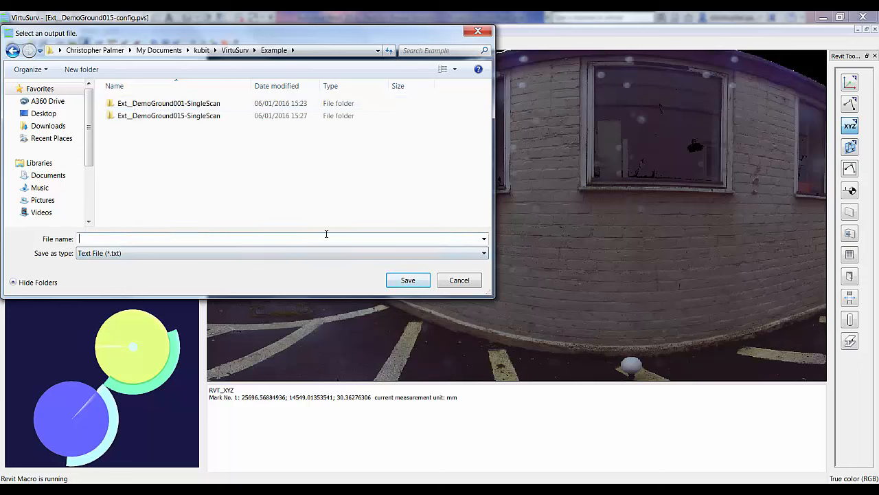
text(Scan Locations)
click(407, 279)
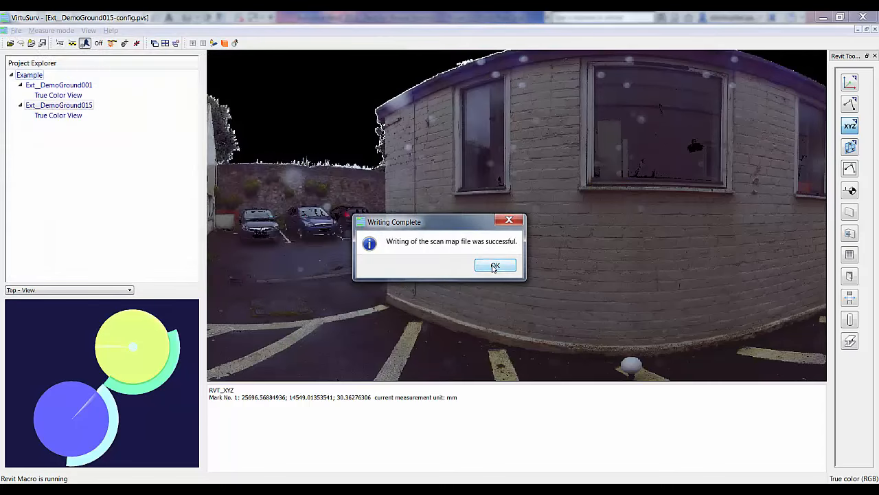
click(493, 265)
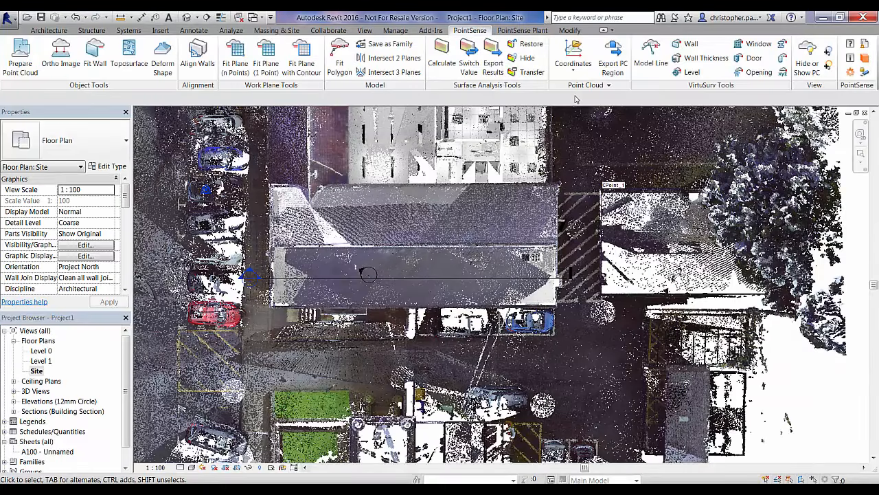
- In Revit's Site floor plan, import the scan positions from Scan Locations.txt in the VirtuSurv Example folder
click(569, 70)
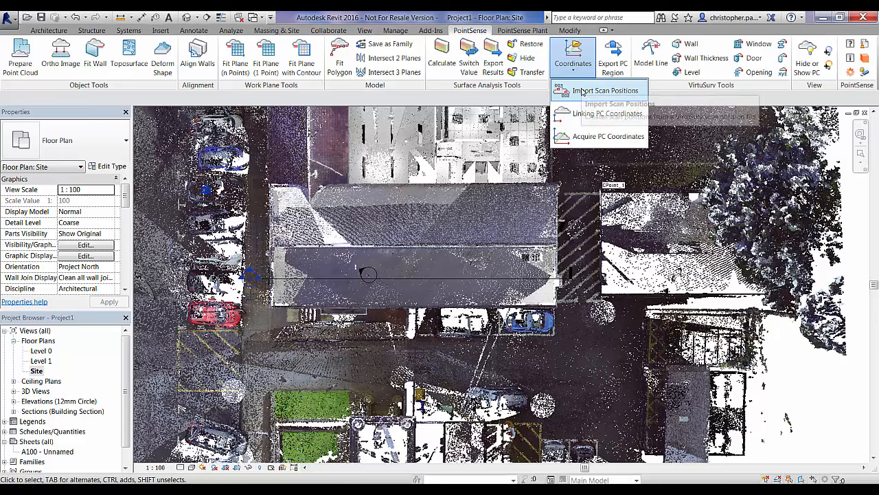
click(585, 90)
double_click(397, 216)
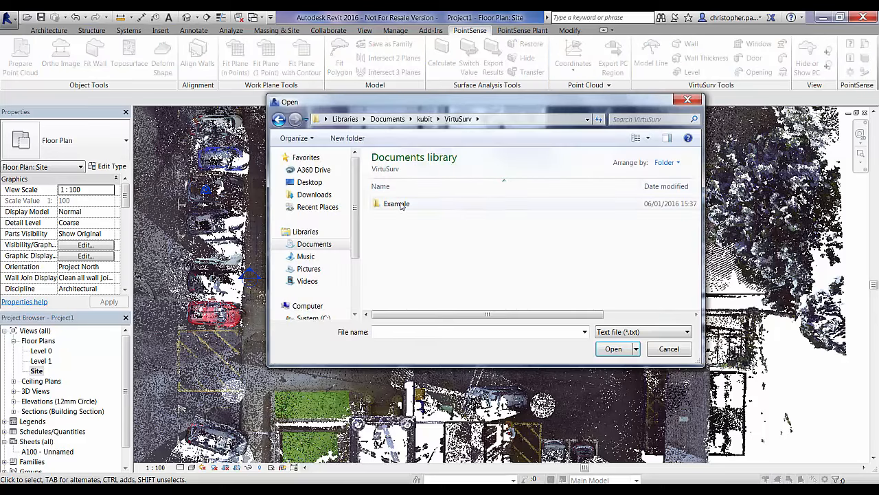
double_click(395, 204)
click(404, 228)
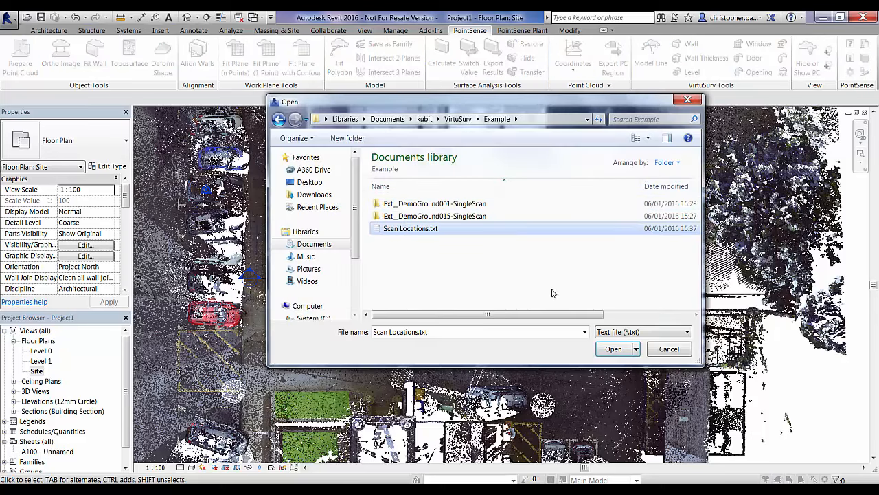
click(613, 349)
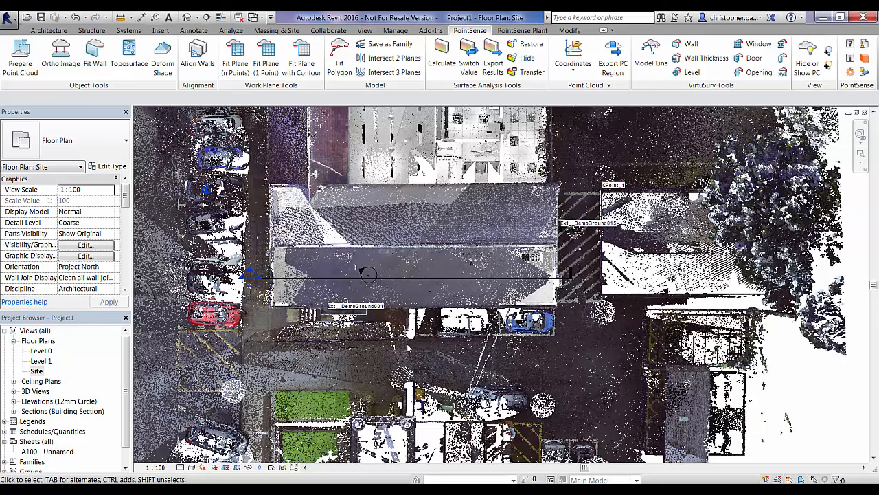
- Hide the point cloud and inspect the type properties of the Ext__DemoGround001 scan position
scroll(347, 305, up, 5)
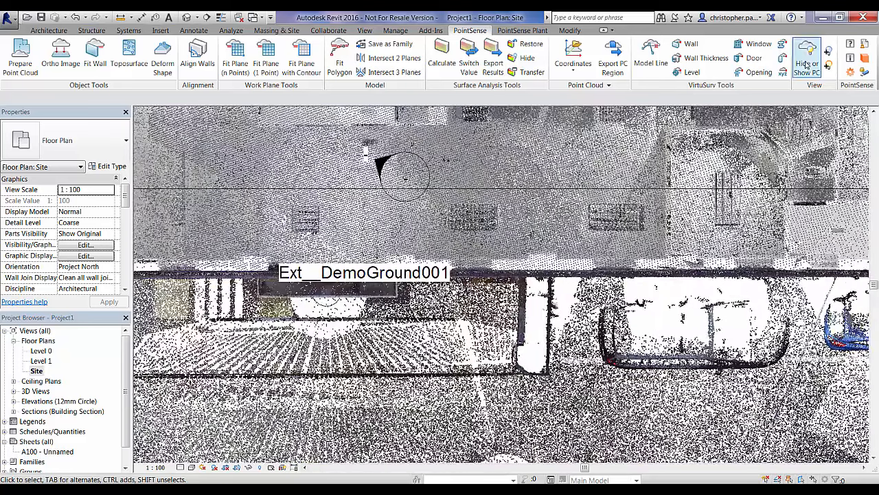
click(807, 66)
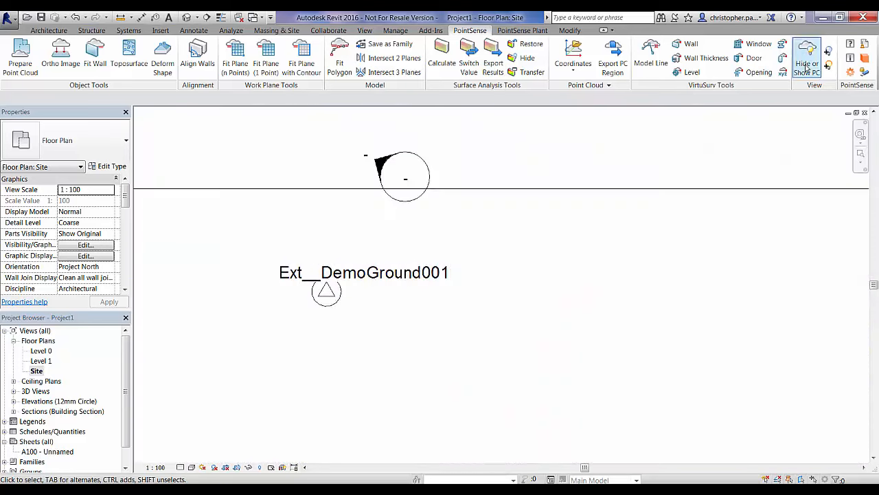
click(332, 292)
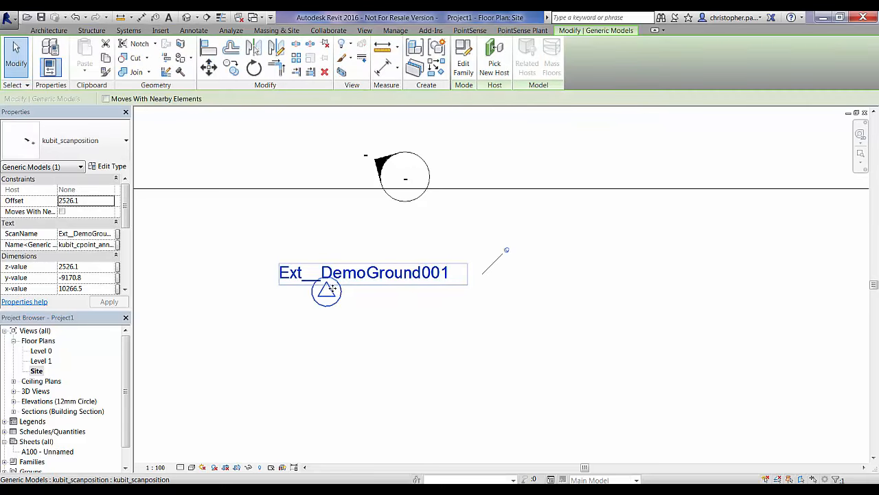
click(108, 166)
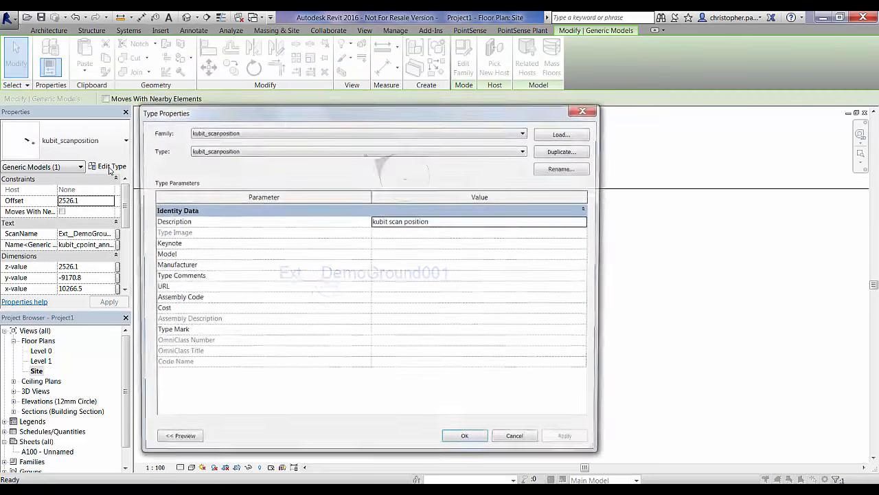
drag(272, 108, 575, 116)
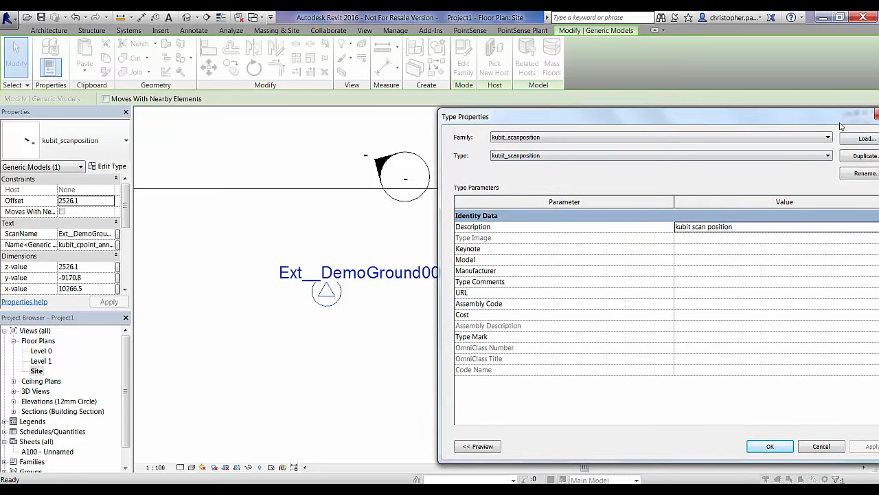
drag(802, 122, 719, 124)
click(816, 117)
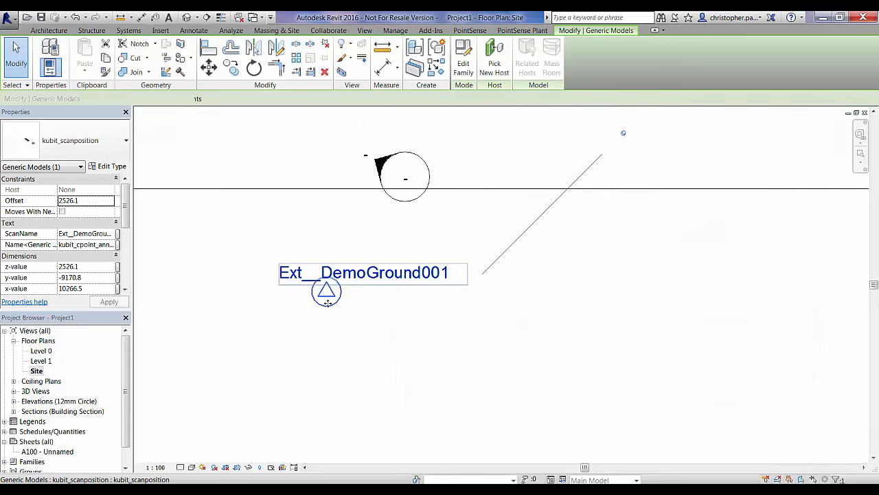
- Clear the scan position selection and show the point cloud again in the Site plan
click(425, 333)
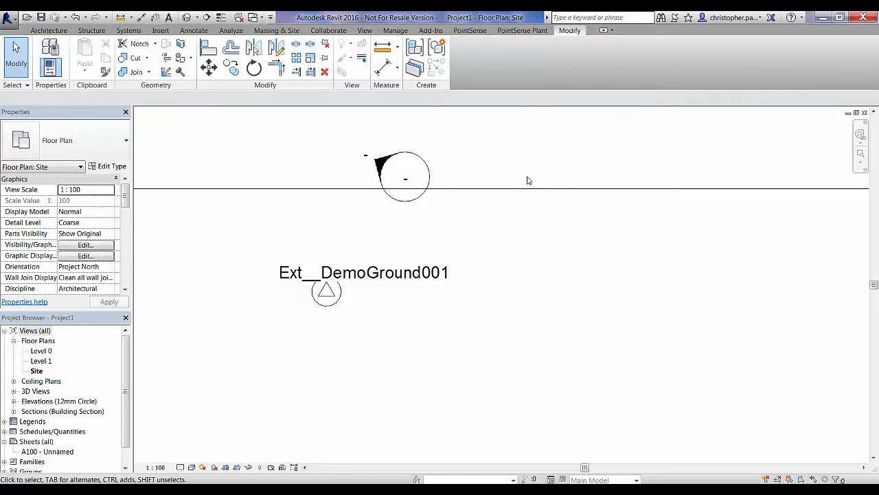
click(470, 30)
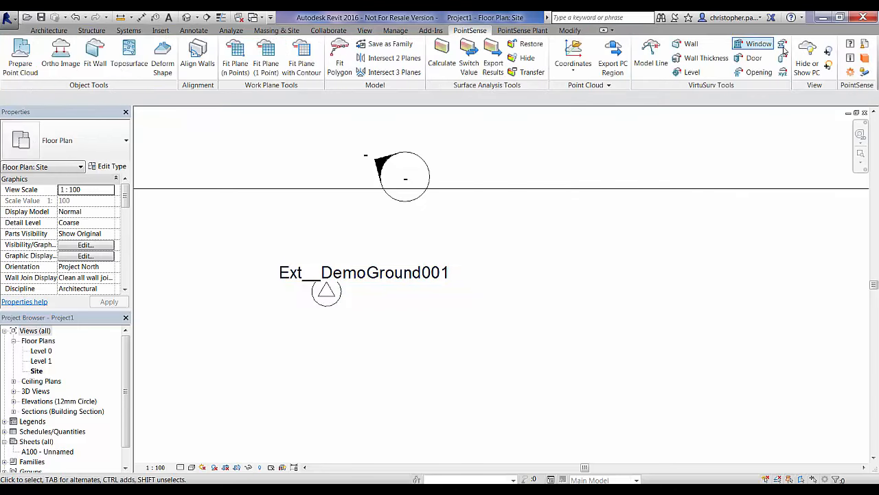
click(807, 56)
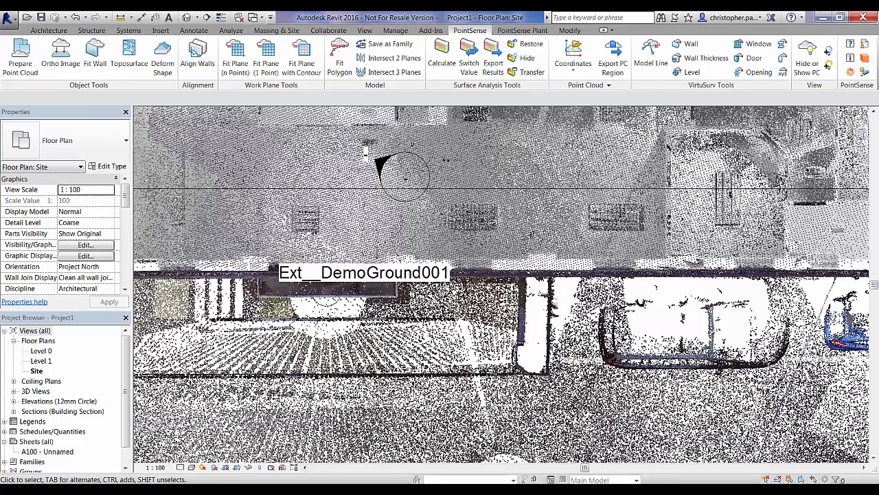
scroll(501, 285, down, 5)
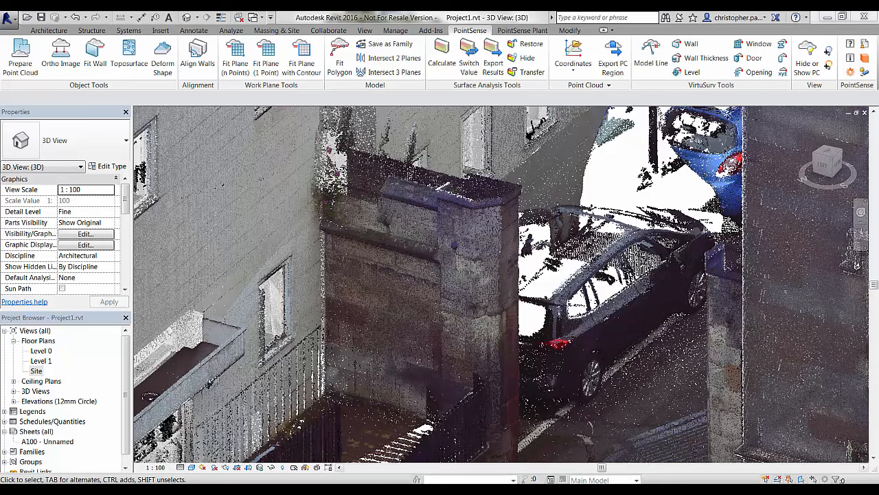
- Switch to VirtuSurv and send Revit a level picked at the base of the stone wall beside the railings in Ext__DemoGround001
click(338, 488)
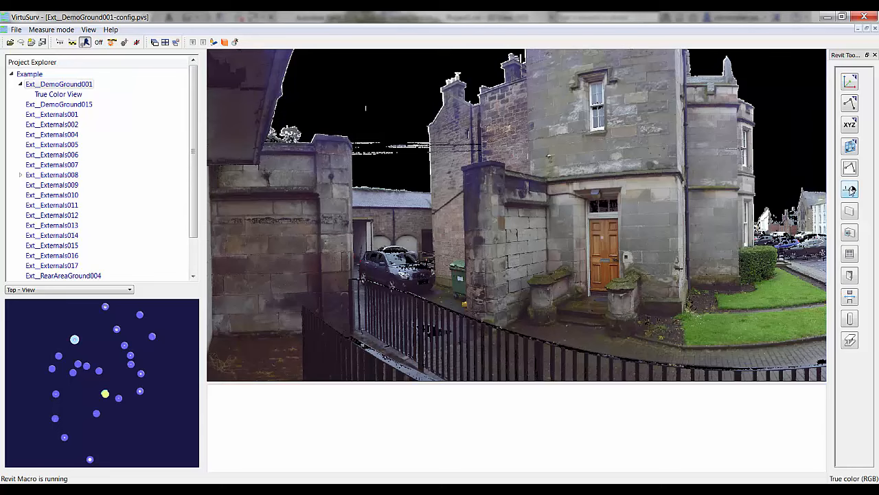
click(850, 190)
scroll(290, 341, up, 8)
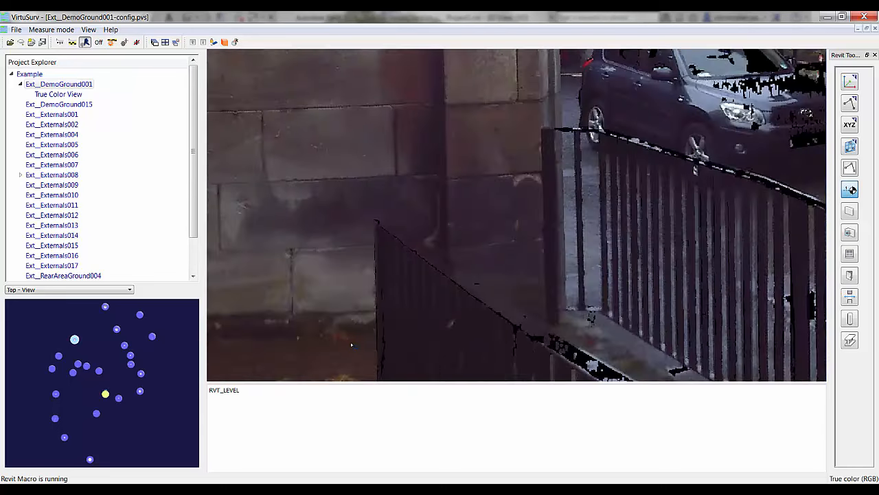
click(354, 335)
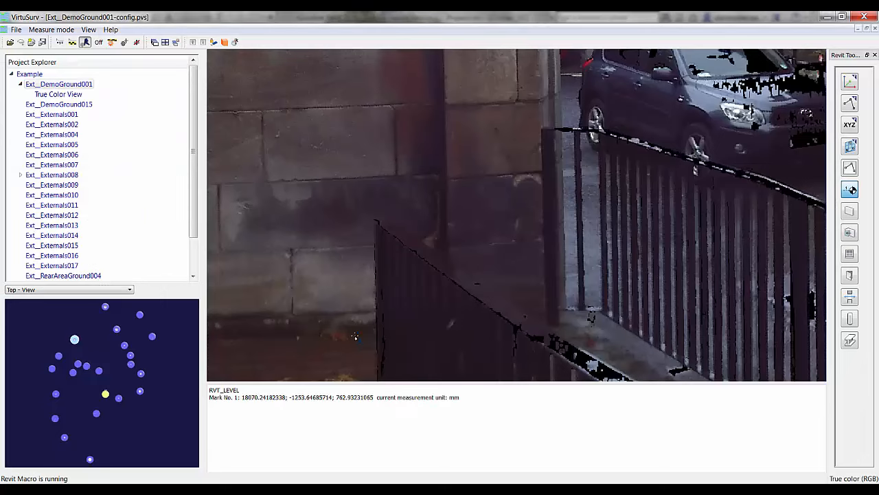
- Send Revit a second level picked high on the same stone wall, just below its coping
scroll(357, 318, down, 5)
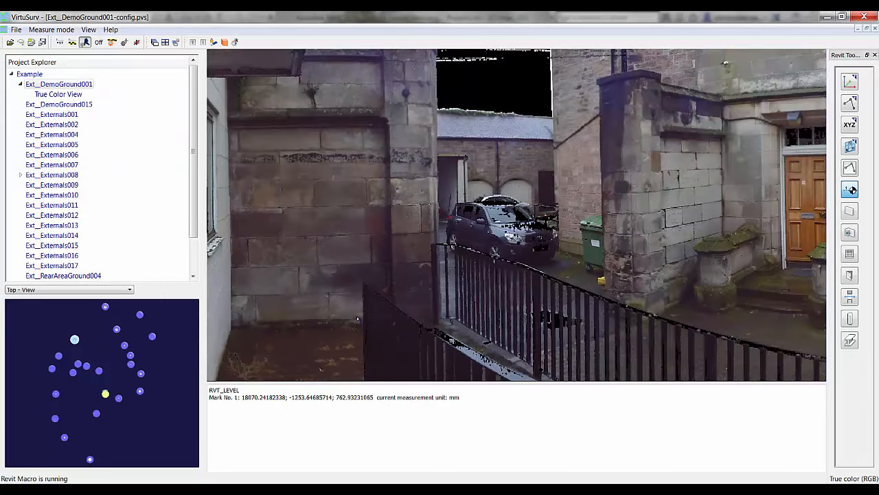
drag(396, 201, 393, 321)
scroll(363, 186, up, 4)
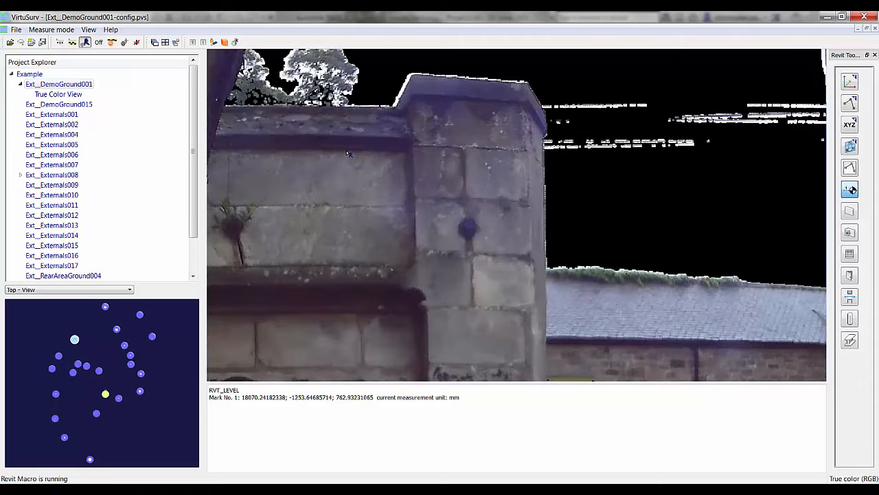
click(348, 153)
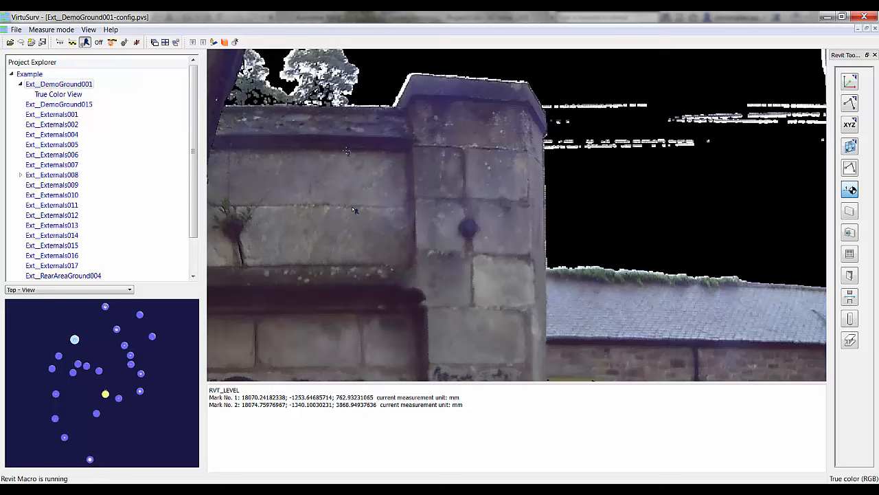
scroll(354, 210, down, 5)
drag(394, 264, 441, 147)
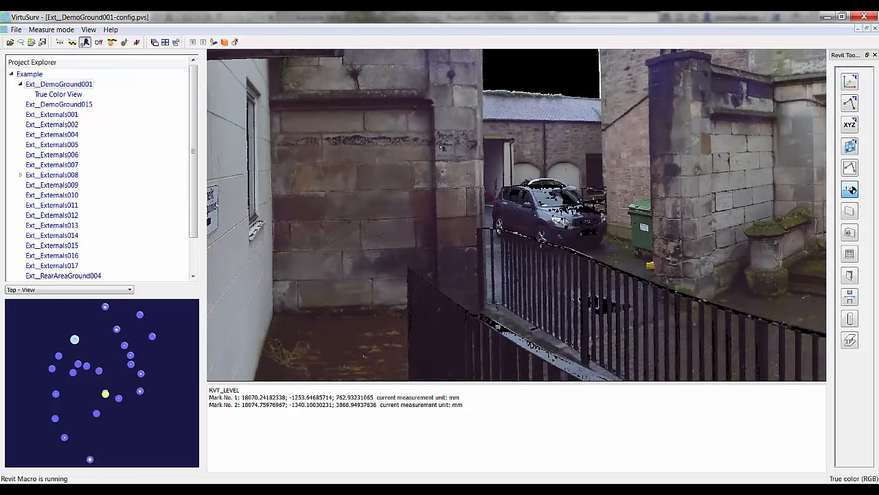
- Return to Revit and check the Floor_9 and Floor_10 floor plans and the options available for Floor_9
key(alt+Tab)
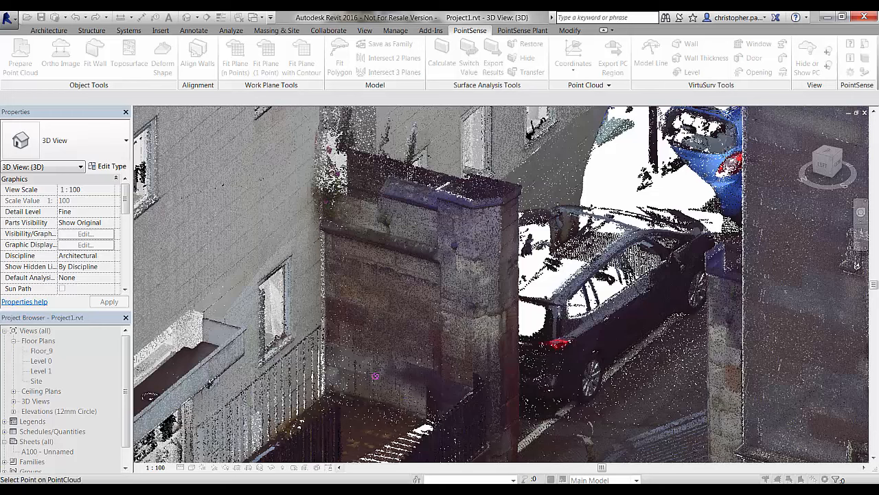
click(43, 351)
click(46, 361)
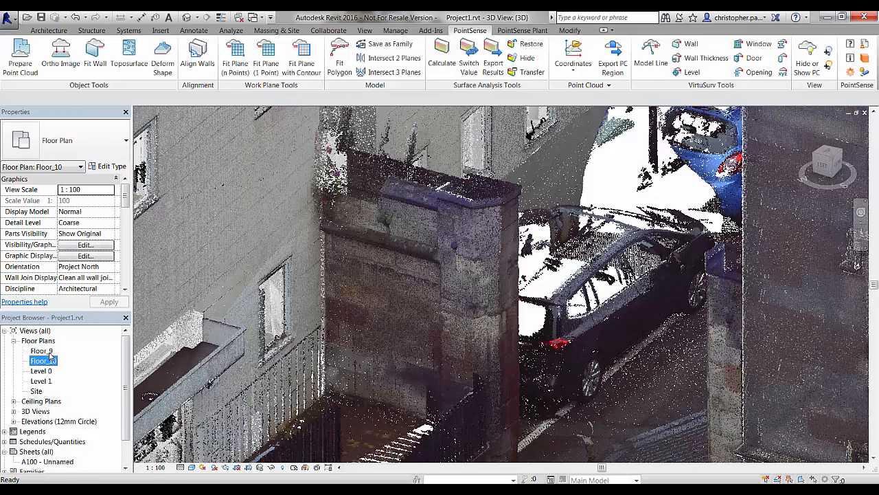
click(48, 351)
right_click(49, 352)
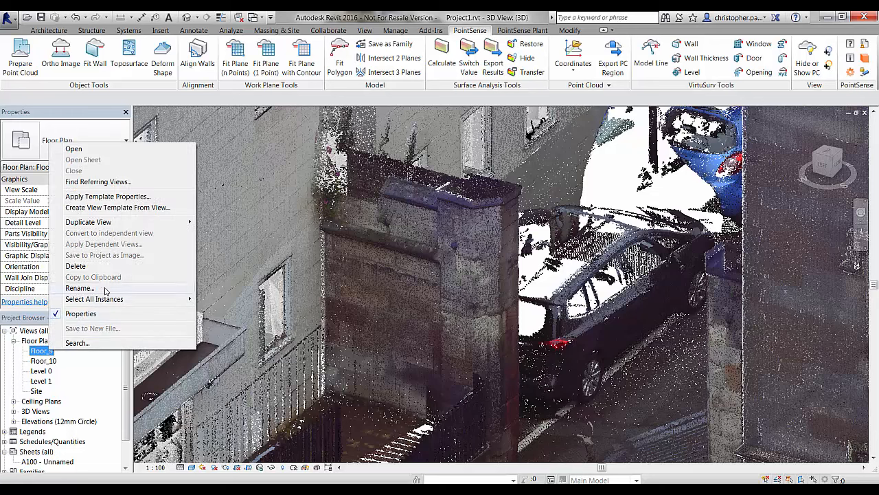
- Open the Floor_9 floor plan, examine its point cloud slice around the building and wall, and open the Floor_10 plan
double_click(42, 351)
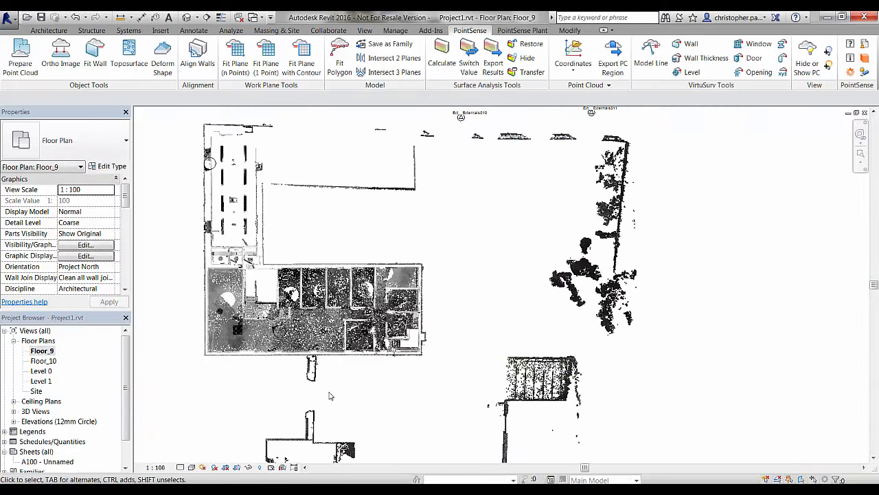
scroll(309, 392, up, 4)
middle_drag(410, 361, 597, 354)
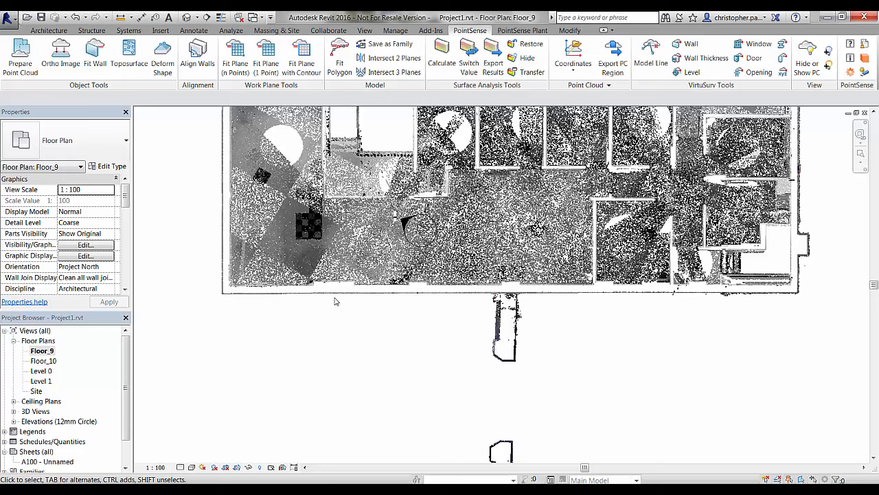
double_click(43, 361)
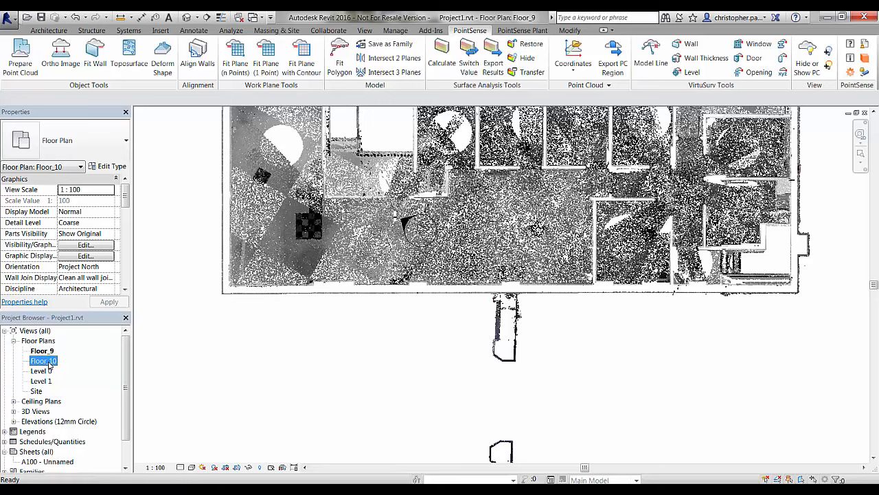
- Examine the Floor_10 plan's point cloud slice around the stone wall and railings near Ext__DemoGround001
middle_drag(385, 359, 371, 371)
scroll(374, 369, down, 4)
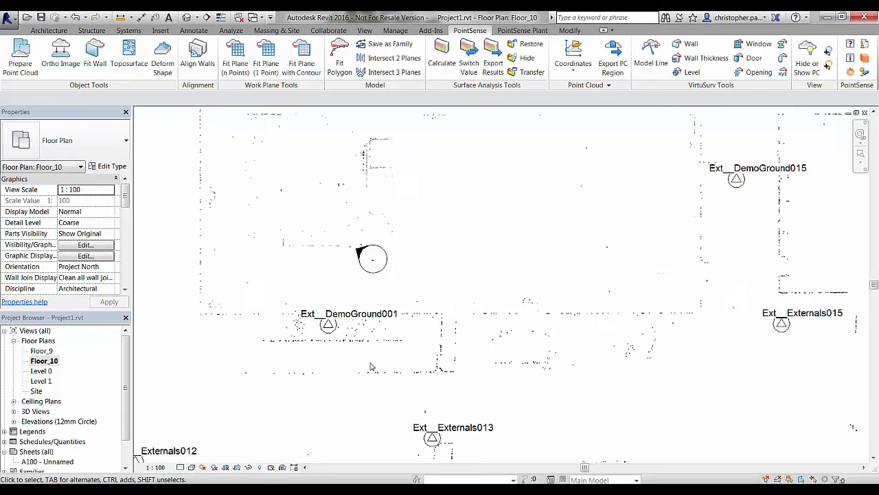
scroll(405, 369, up, 5)
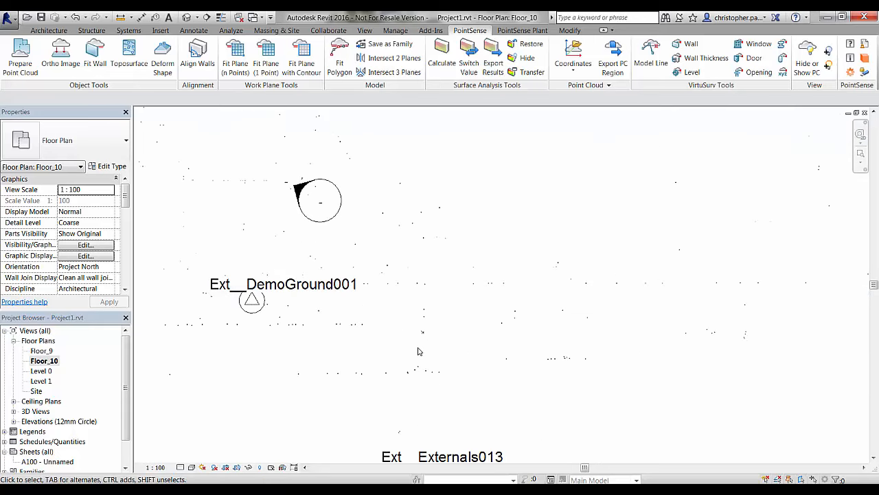
middle_drag(417, 351, 419, 361)
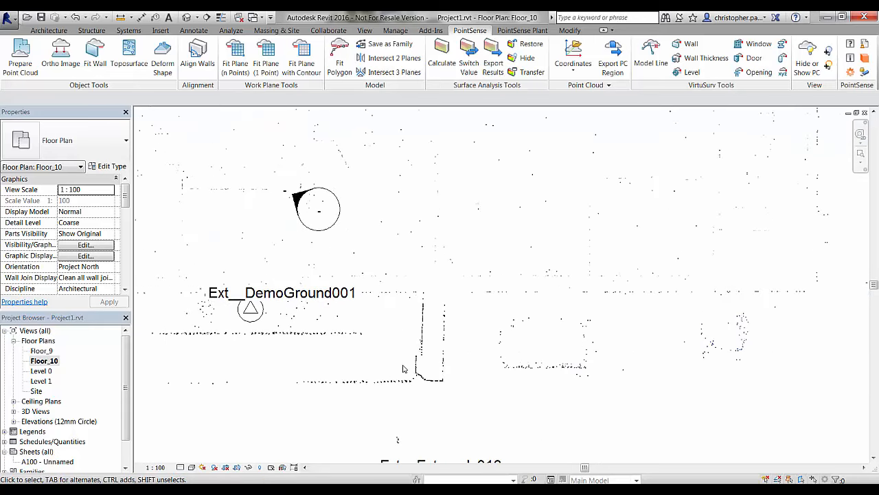
scroll(403, 369, up, 6)
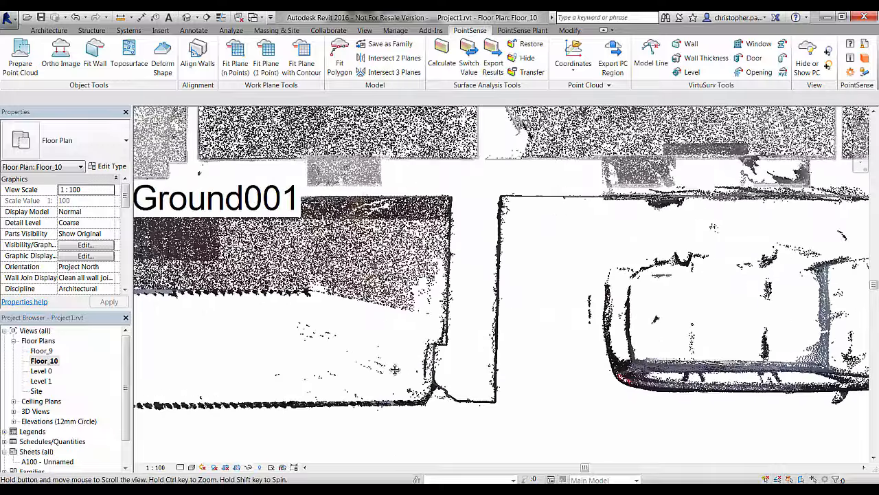
middle_drag(395, 370, 381, 380)
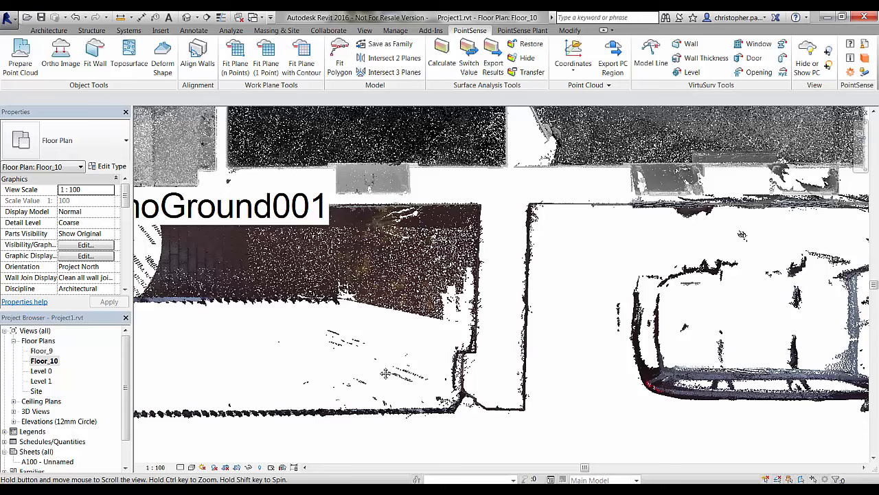
middle_drag(360, 369, 414, 373)
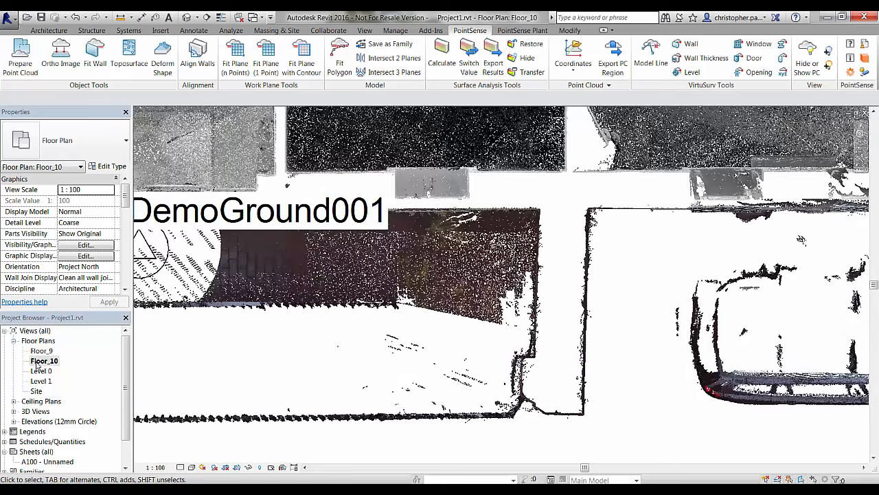
- Rename the Floor_10 plan to "Base of Wall", including its corresponding level and views
right_click(37, 364)
click(69, 301)
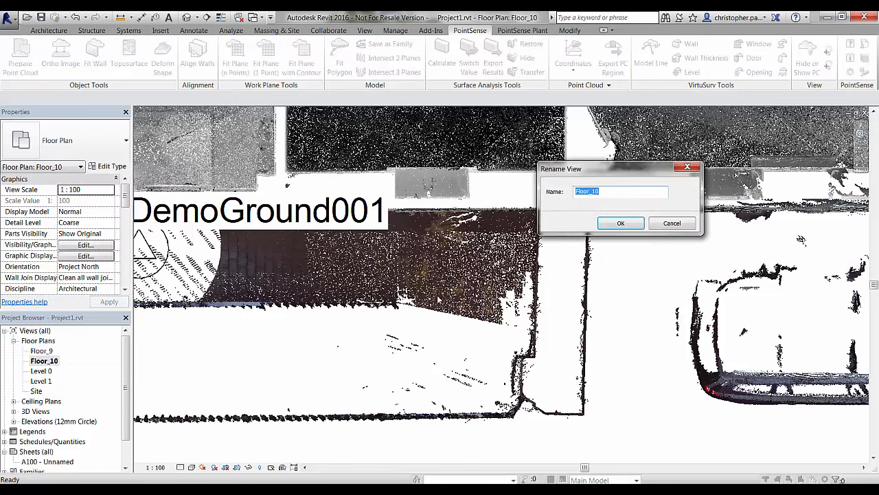
text(Base of Wall)
click(621, 222)
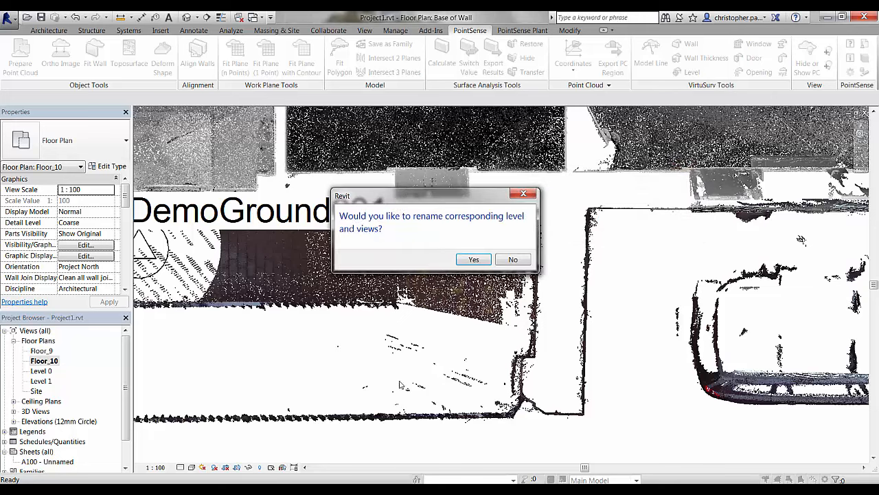
click(488, 262)
- Rename the Floor_9 plan to "Top of Wall", including its corresponding level and views
right_click(41, 361)
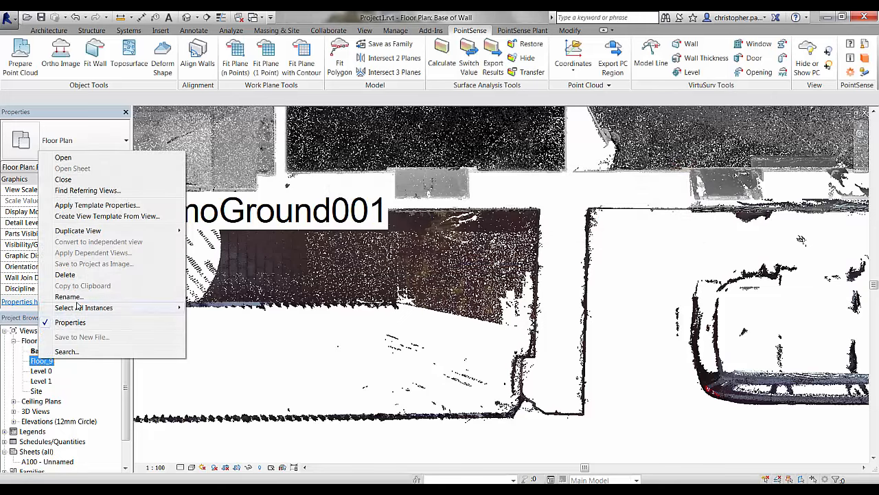
click(68, 297)
text(Top of Wall)
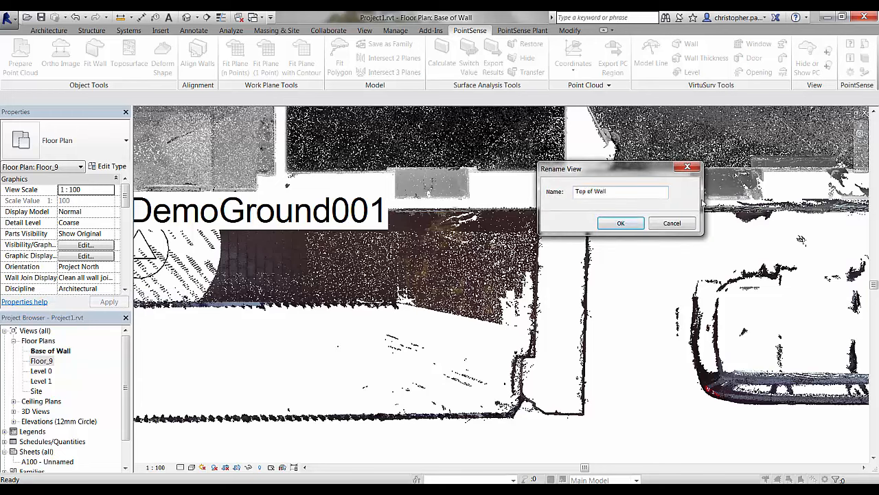
click(621, 223)
click(474, 259)
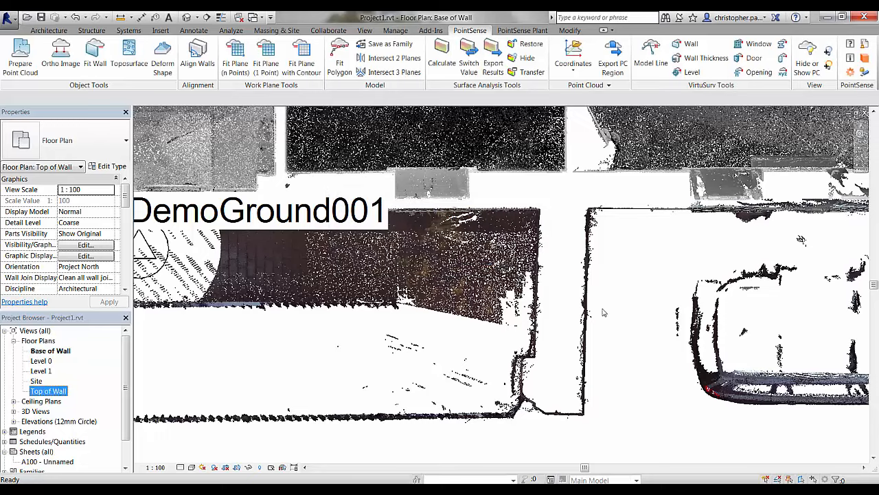
- Open the 3D view and create a level from a point cloud pick at the tower corner, just under the stone ledge below the parapet
scroll(489, 330, down, 2)
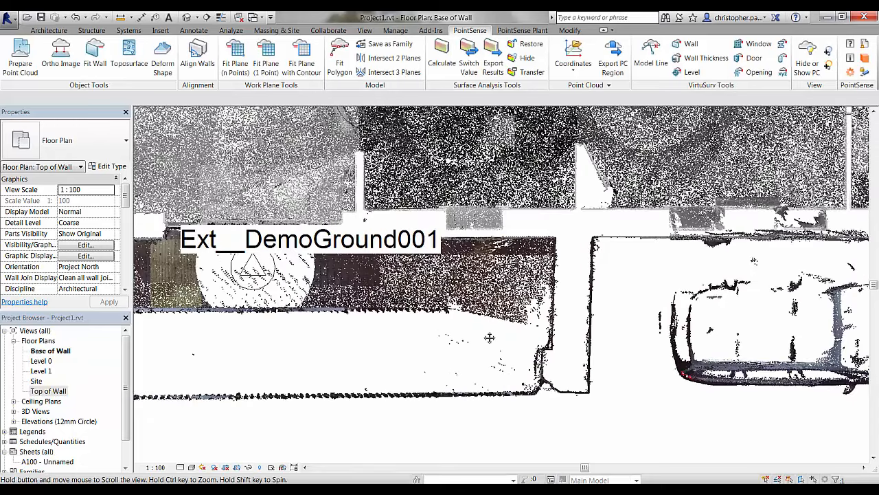
click(181, 17)
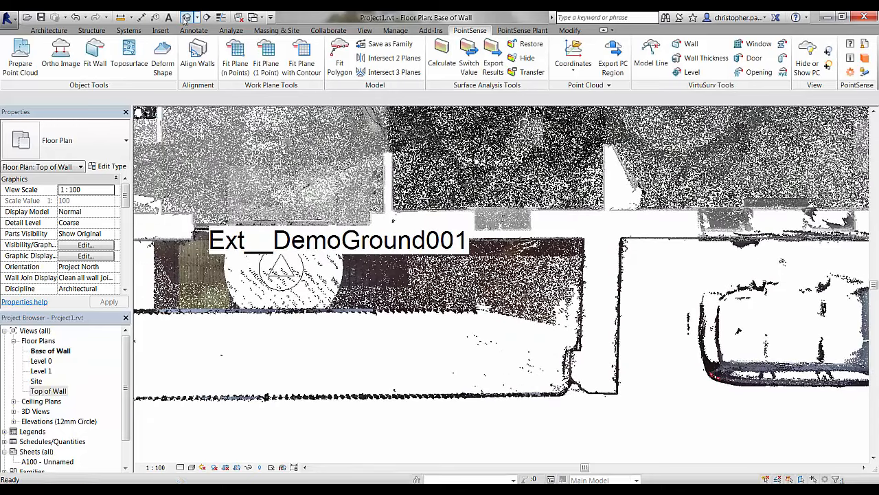
middle_drag(583, 202, 752, 152)
scroll(539, 235, down, 3)
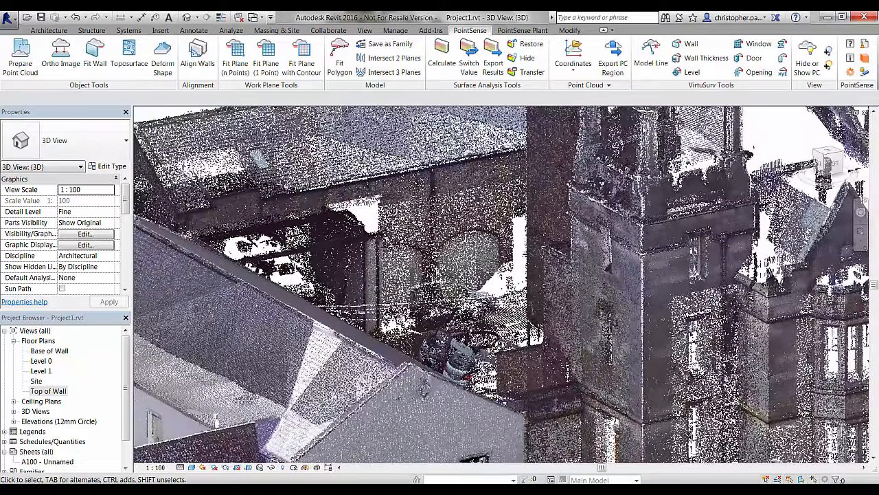
click(686, 71)
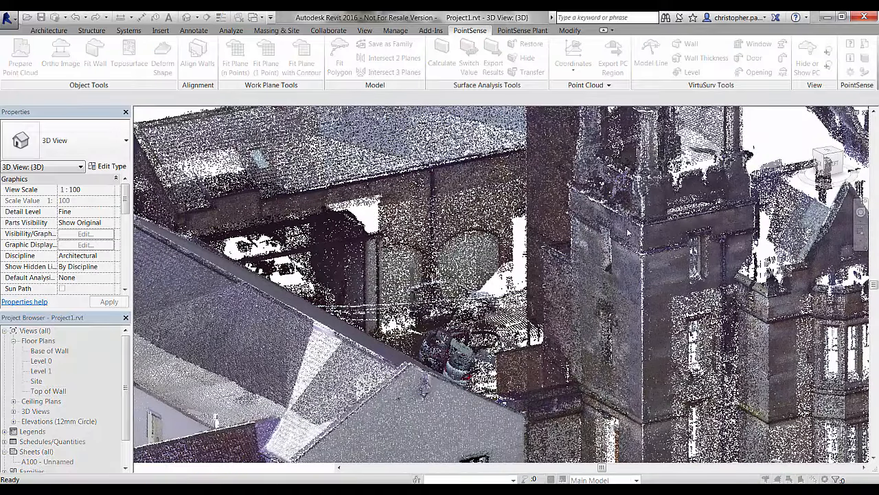
scroll(636, 200, up, 3)
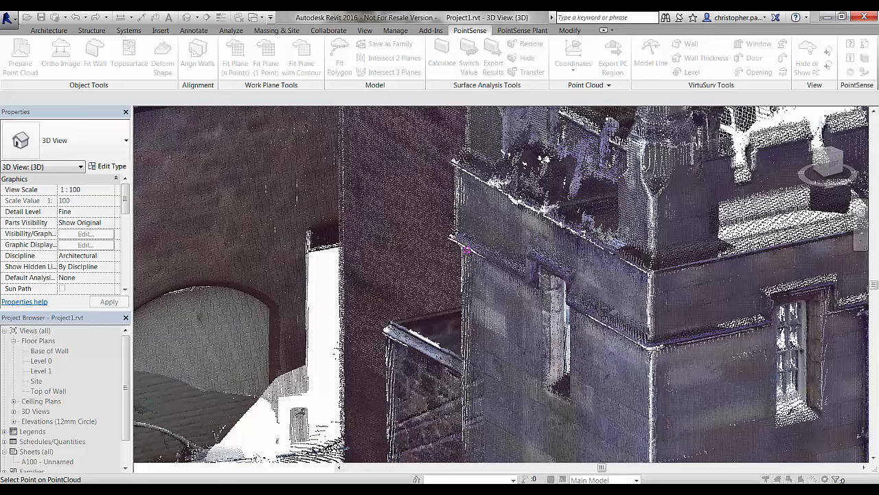
click(466, 250)
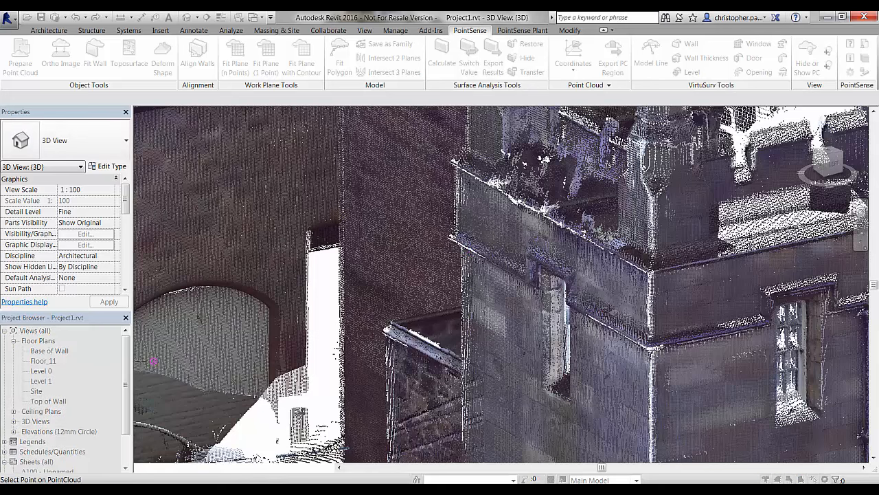
key(Escape)
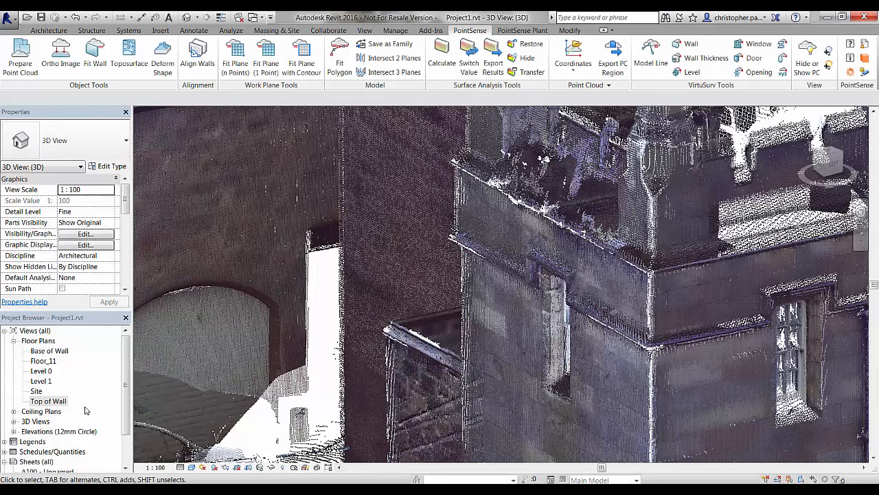
- Rename the Floor_11 plan to "Top of Tower Wall", including its corresponding level and views
click(42, 360)
right_click(43, 361)
click(72, 296)
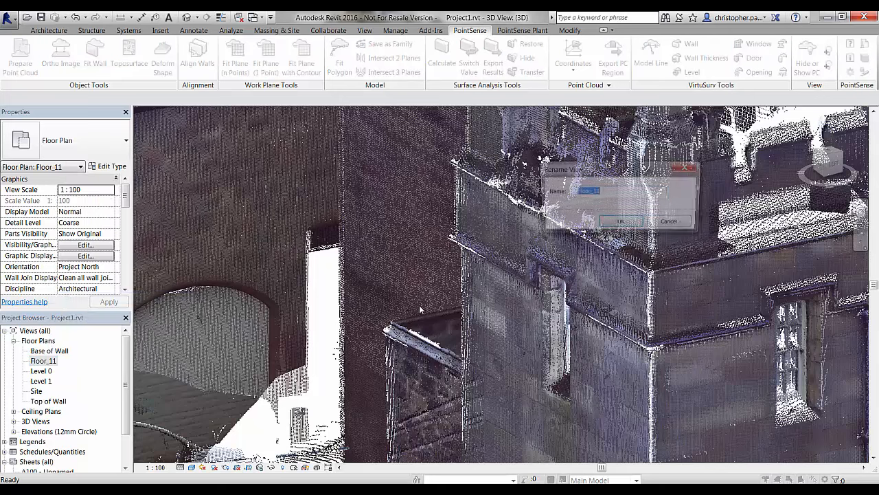
text(Top of Tower Wall)
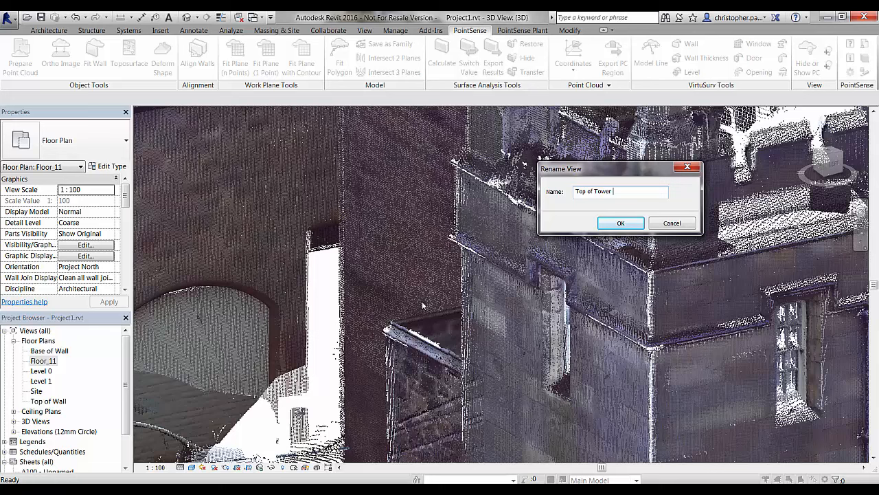
click(621, 222)
click(474, 259)
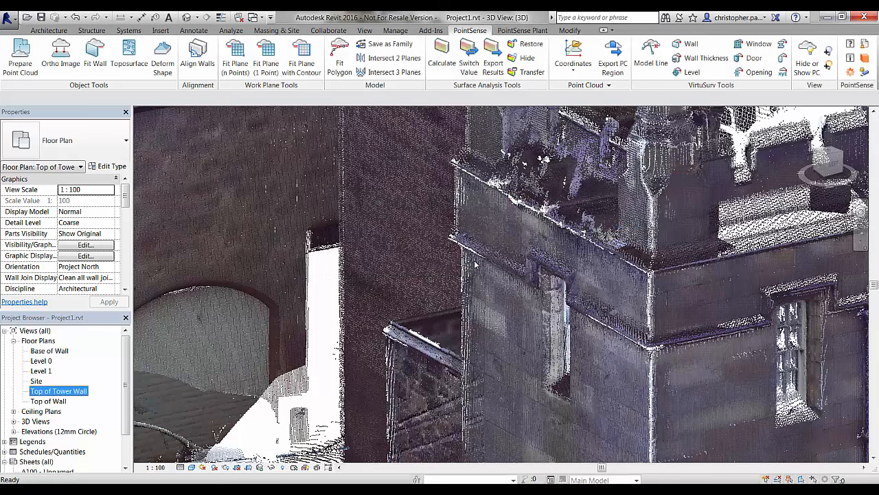
click(446, 351)
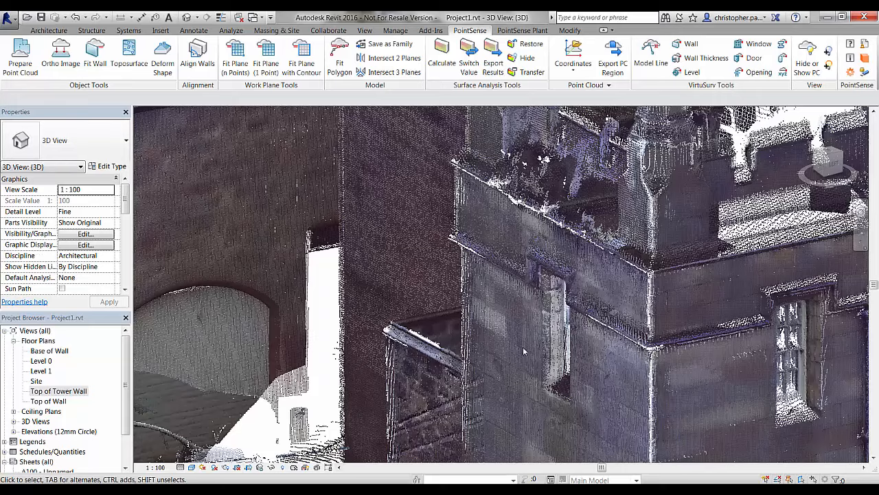
- Switch to VirtuSurv, start a wall of type Wall-Ret_300Con, turn automatic level mode off and set its height to 100 mm
scroll(524, 351, down, 3)
middle_drag(524, 351, 542, 295)
shift+middle_drag(500, 398, 515, 387)
scroll(501, 375, down, 1)
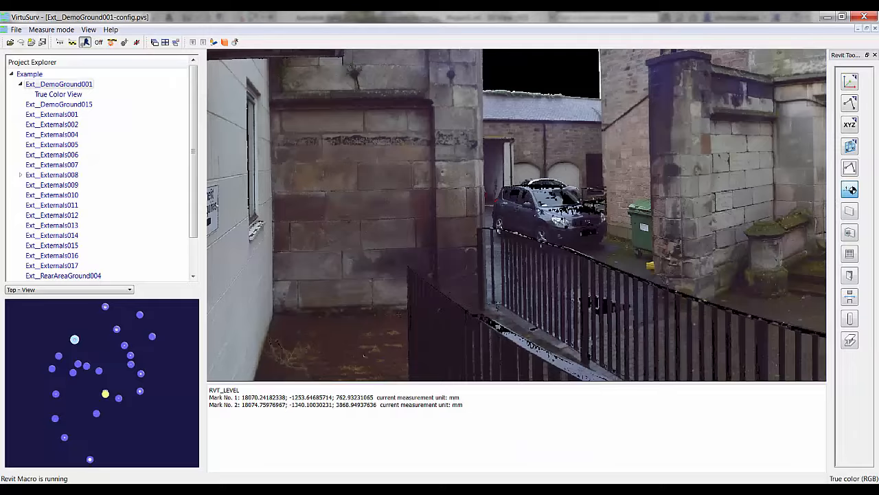
middle_drag(539, 211, 541, 258)
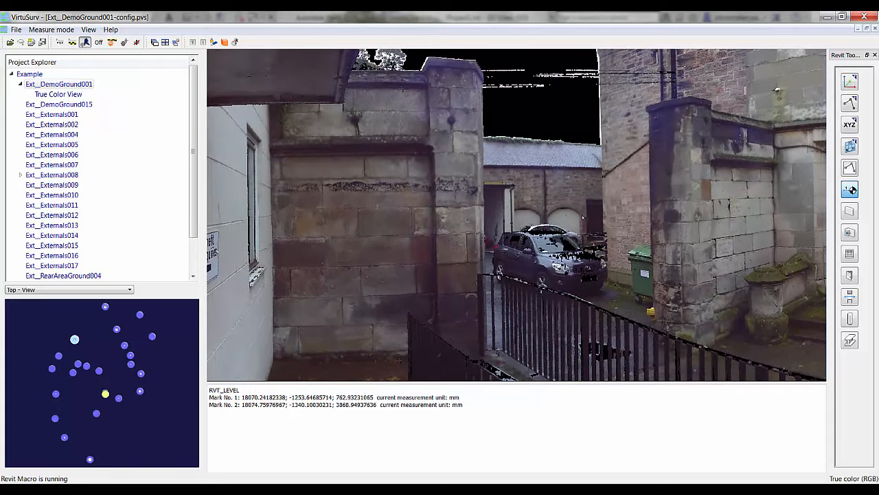
click(852, 213)
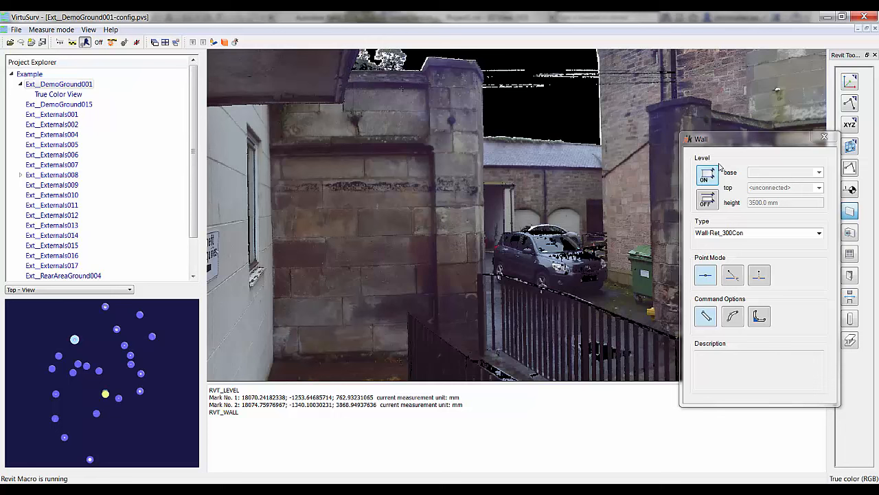
click(712, 199)
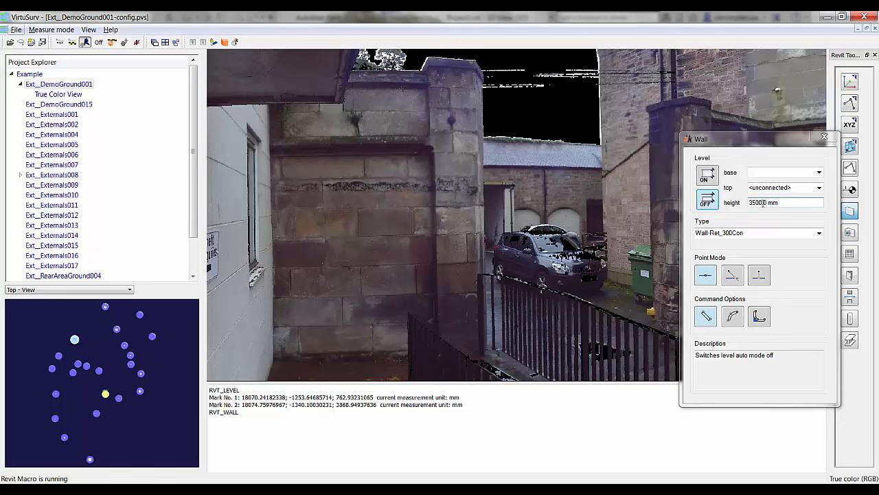
drag(763, 202, 728, 204)
text(100)
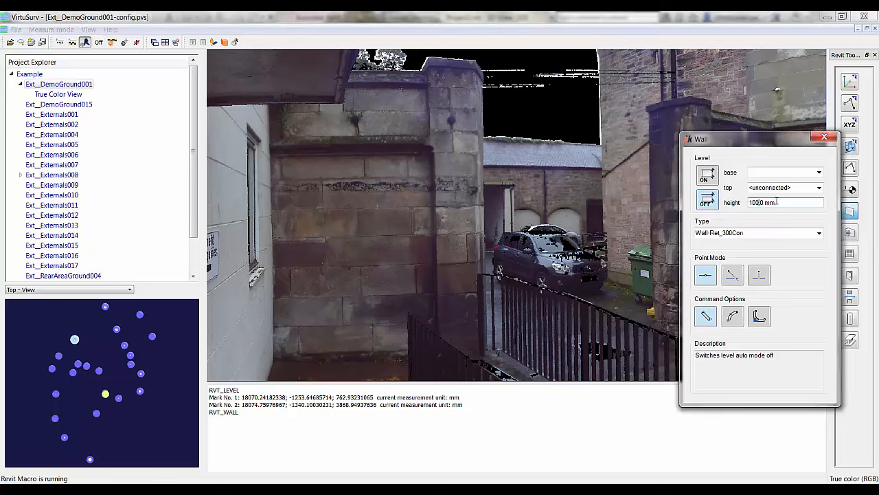
- Constrain the wall between the Base of Wall level and the Top of Wall level
click(803, 173)
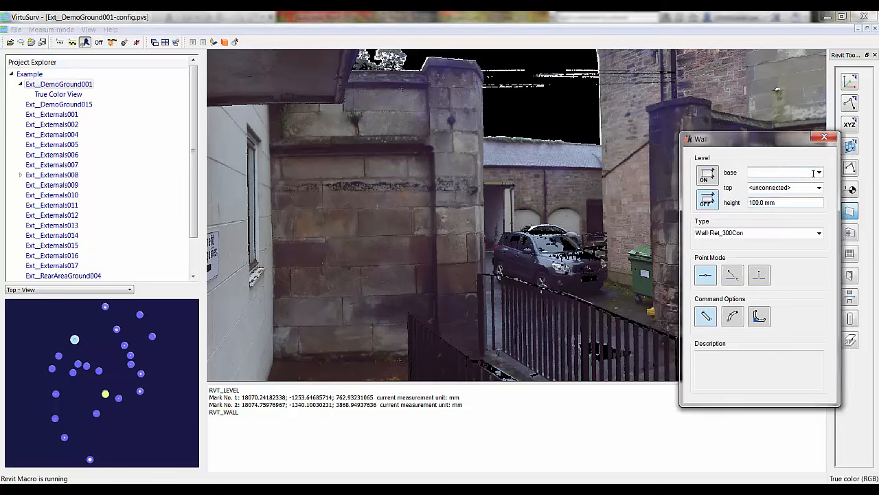
click(818, 188)
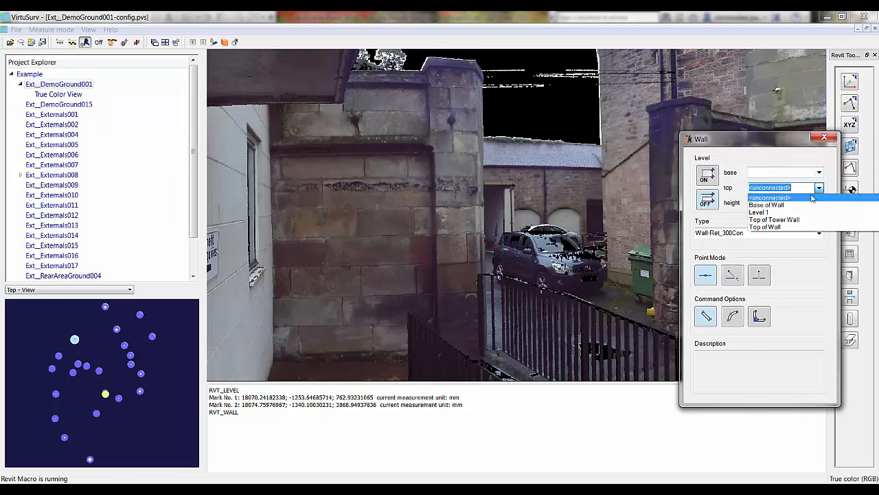
click(792, 227)
click(818, 173)
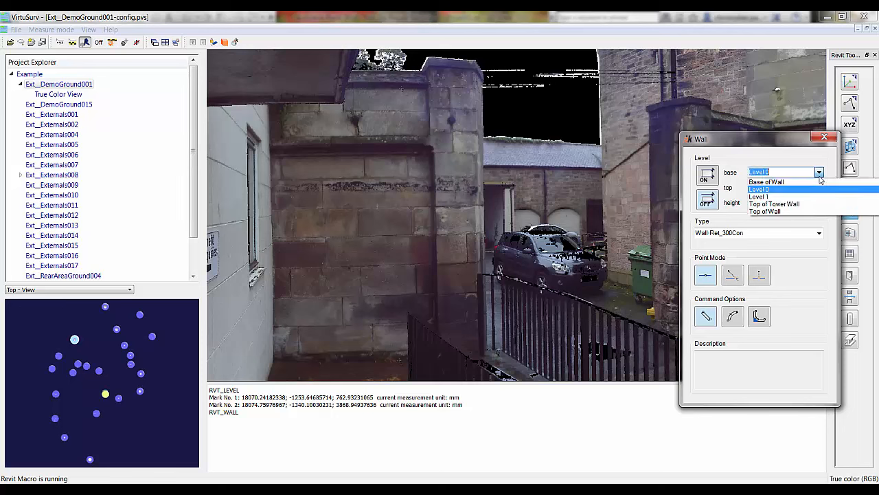
click(814, 182)
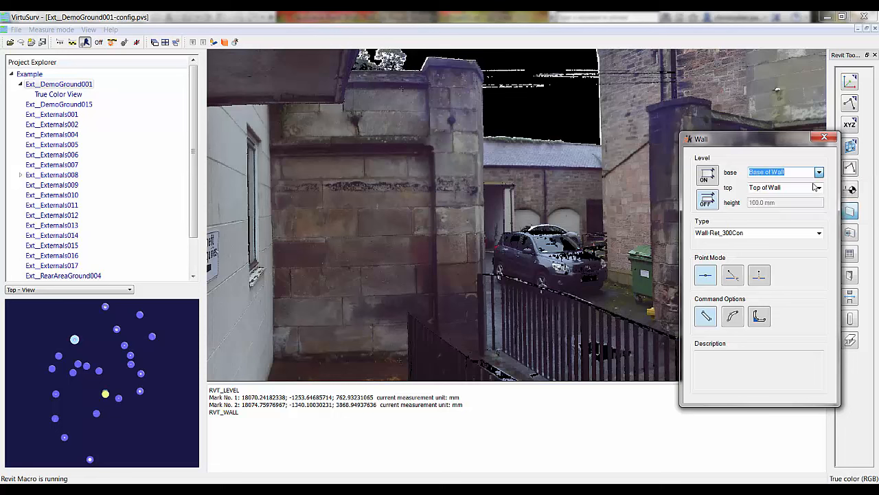
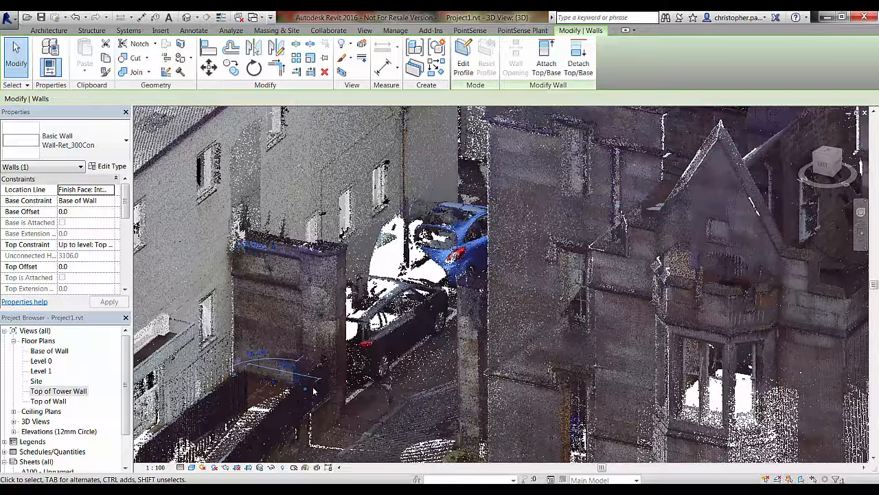
- Return to Revit and inspect the new Wall-Ret_300Con wall against the point cloud in the 3D view
scroll(303, 366, up, 2)
shift+middle_drag(303, 366, 275, 261)
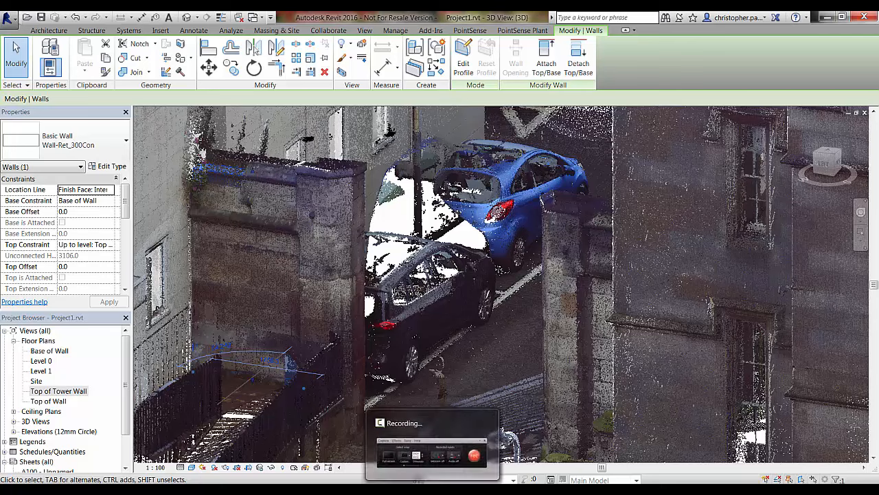
- Switch to VirtuSurv and create a level from a point picked at the ledge of the stone wall beside the doorway, then return to Revit
key(alt+Tab)
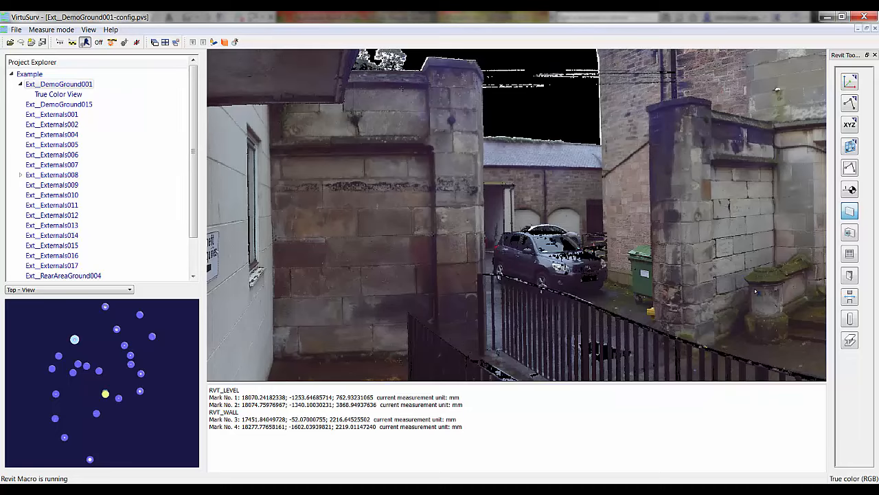
drag(756, 291, 697, 290)
click(850, 189)
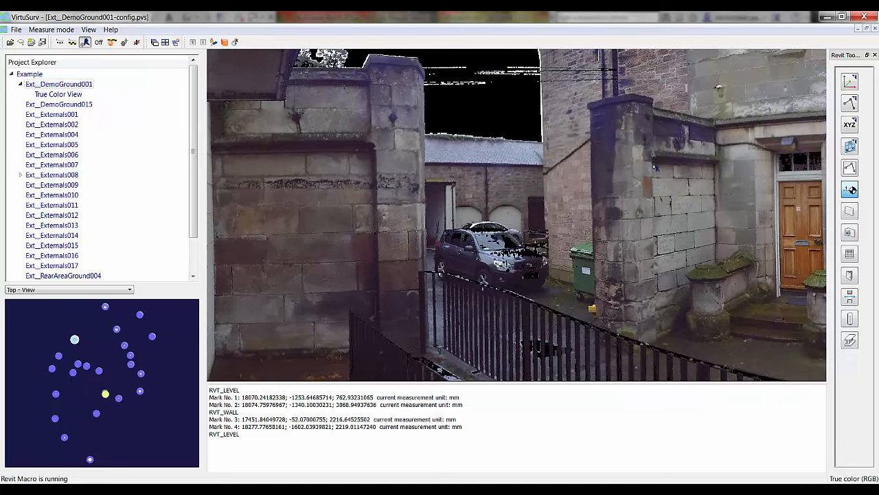
click(438, 345)
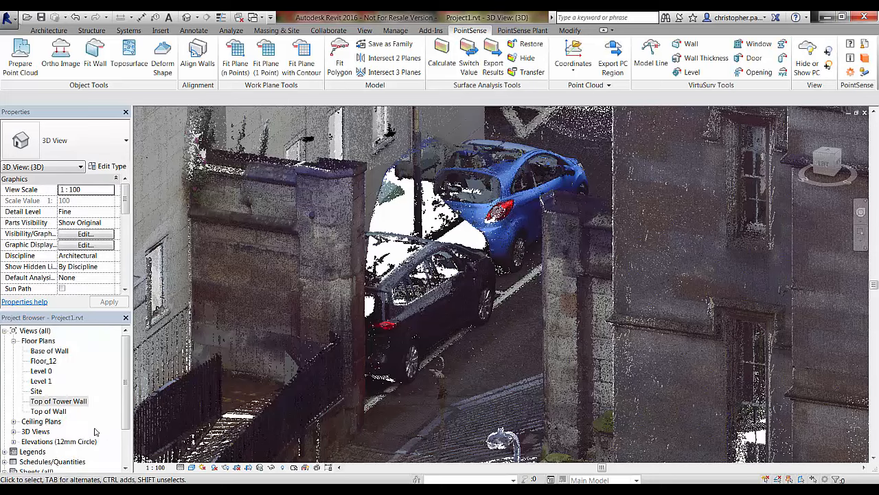
- Rename the Floor_12 plan to "External Wall Mid Level", including its corresponding level and views
click(44, 361)
right_click(44, 360)
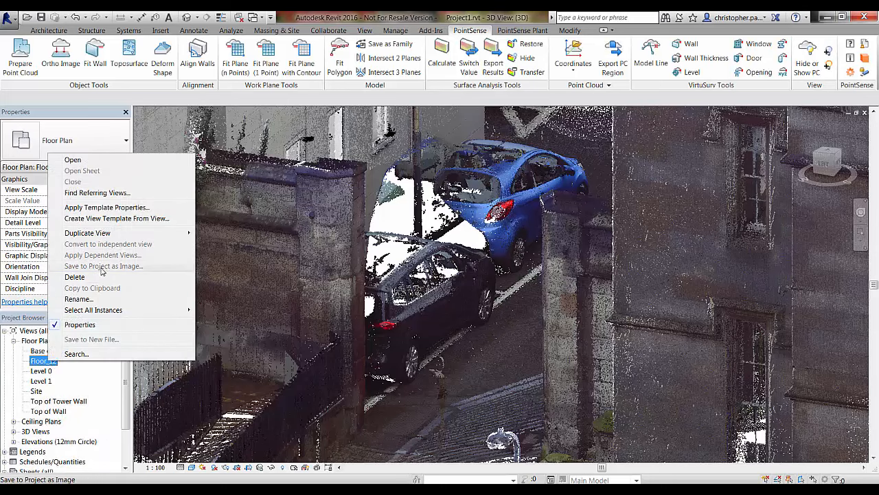
click(79, 299)
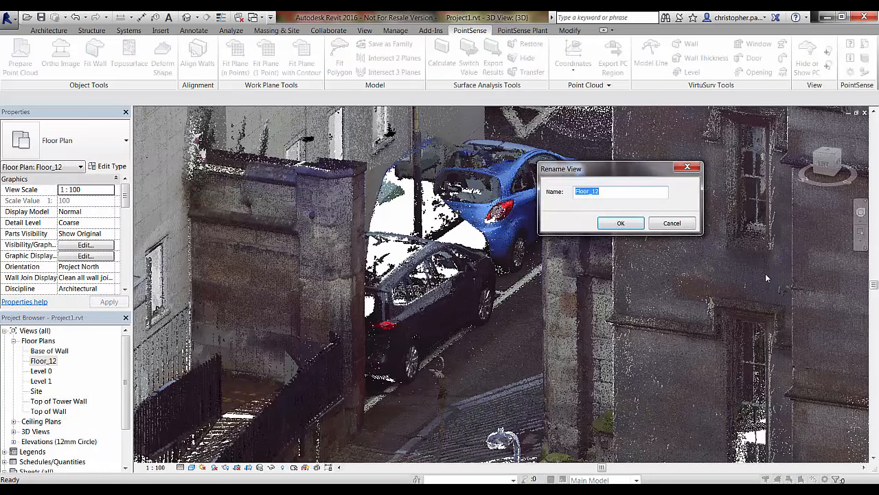
text(External Wall Mid Level)
click(633, 228)
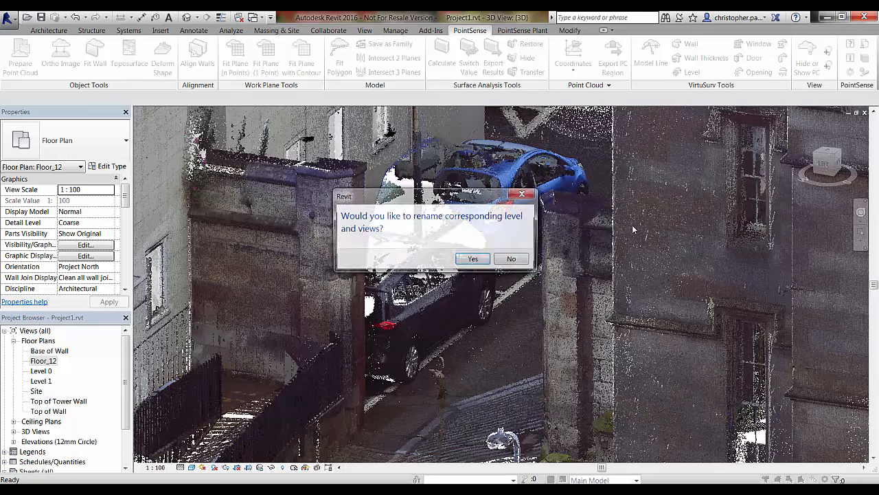
click(473, 259)
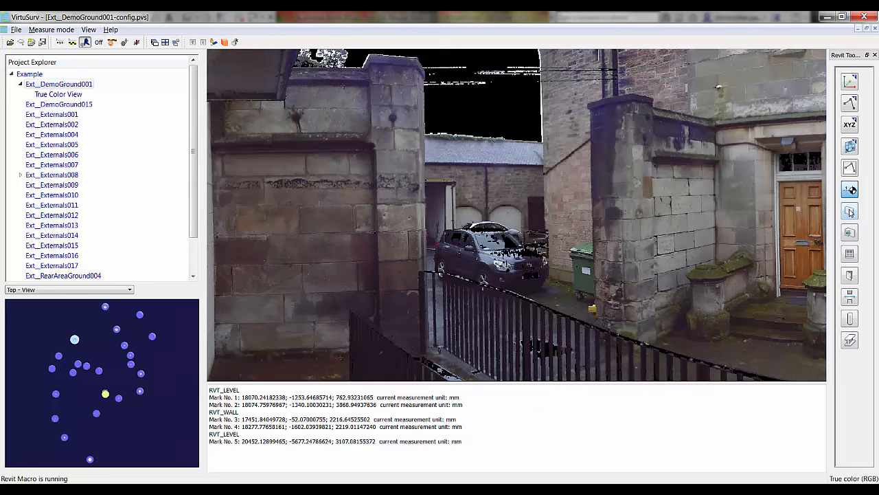
- Start a wall from VirtuSurv in the {3D} view, with type Wall-Ret_300Con and automatic level mode on
click(850, 212)
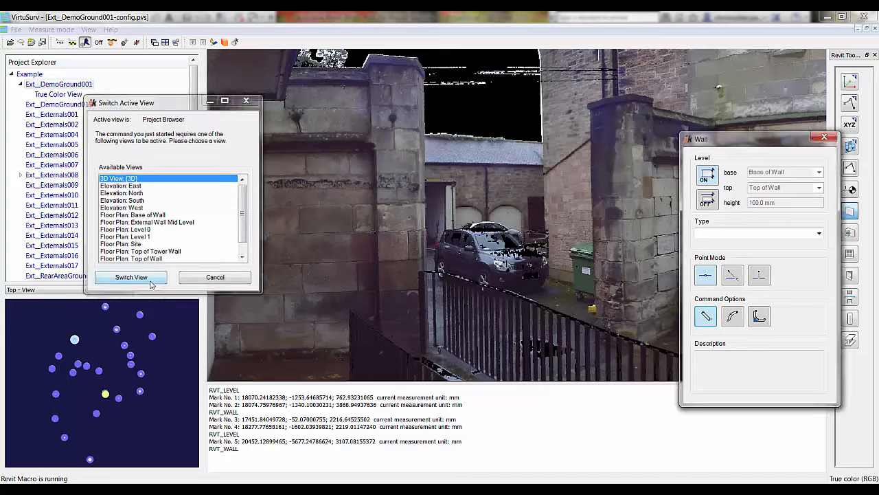
click(150, 277)
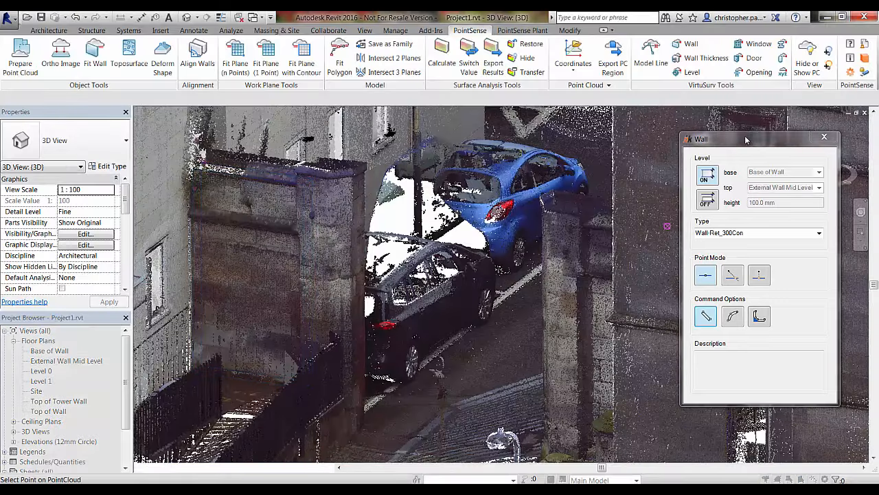
drag(746, 140, 433, 149)
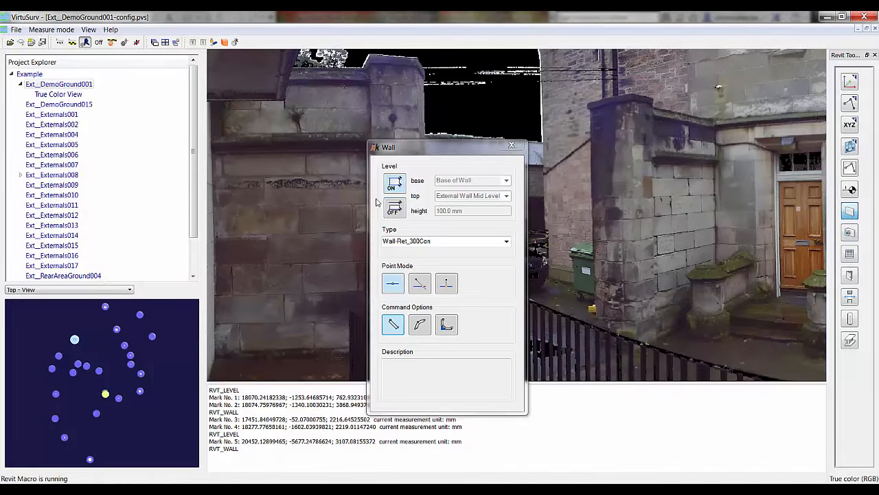
click(396, 187)
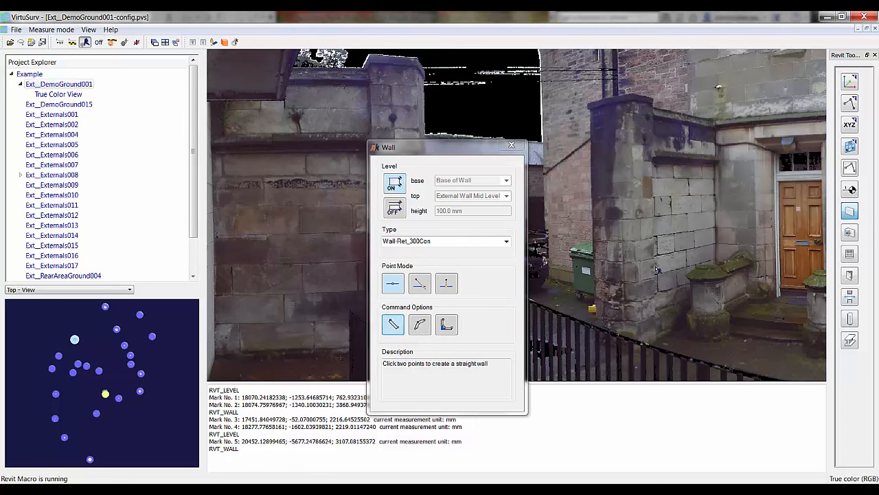
- Create the straight wall from two points picked on the stone wall beside the doorway, then return to Revit
click(718, 257)
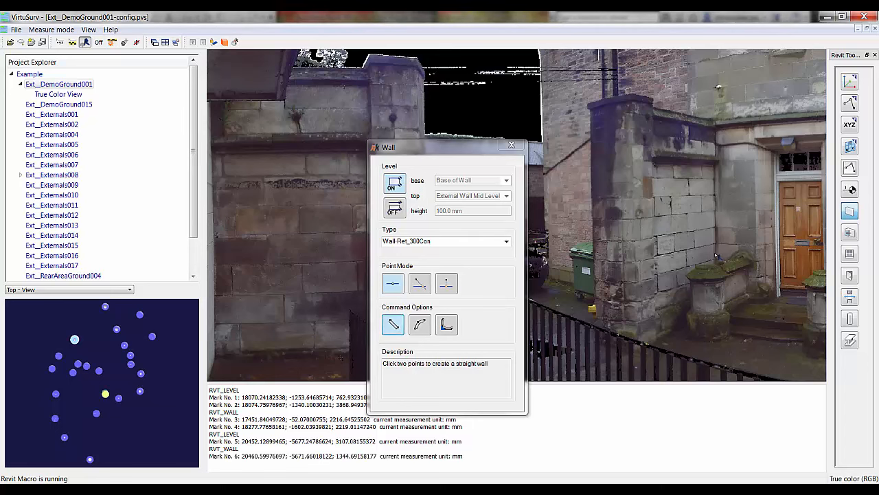
click(554, 365)
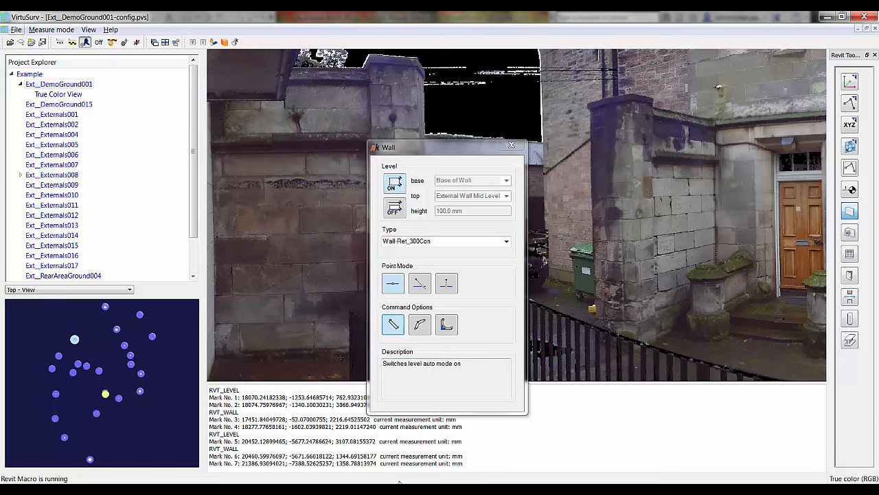
click(269, 460)
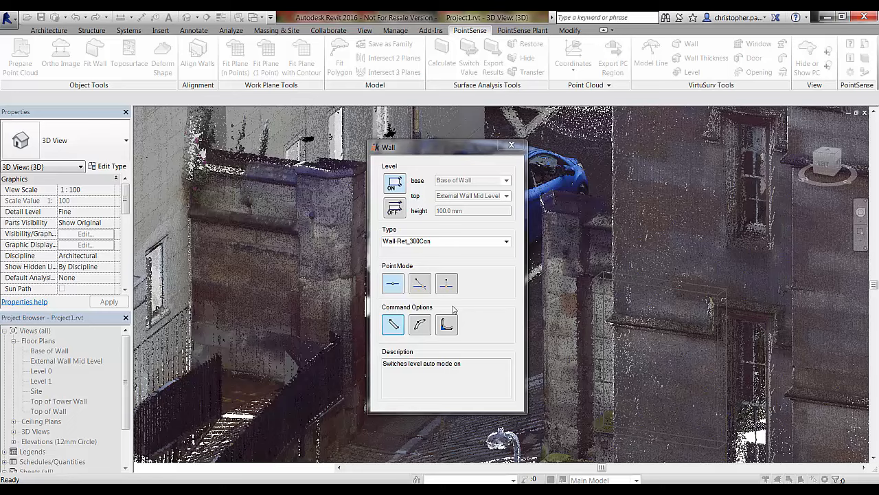
drag(463, 151, 340, 153)
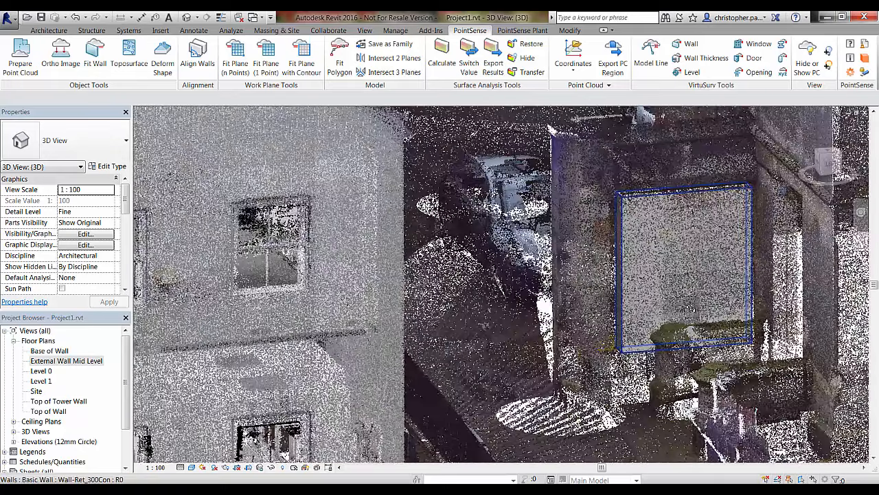
- Inspect the new wall in the 3D view with the point cloud hidden, then show the point cloud again
click(678, 305)
shift+middle_drag(678, 306, 694, 343)
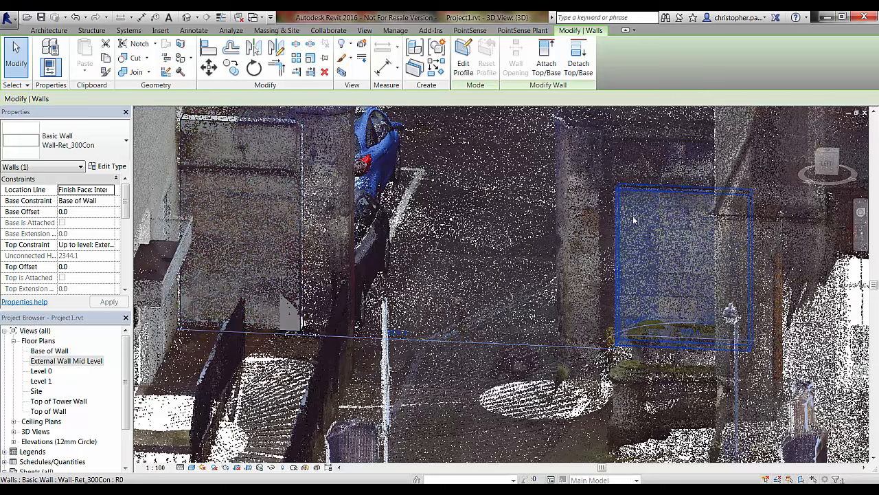
click(470, 30)
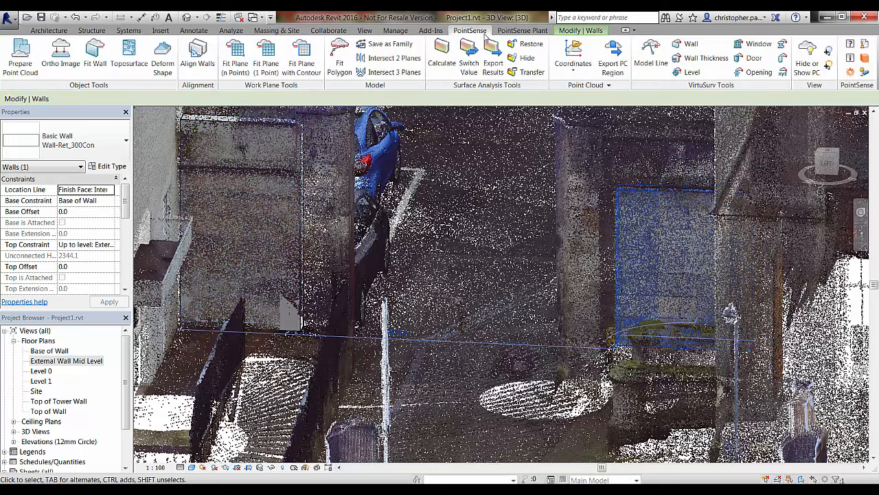
click(808, 55)
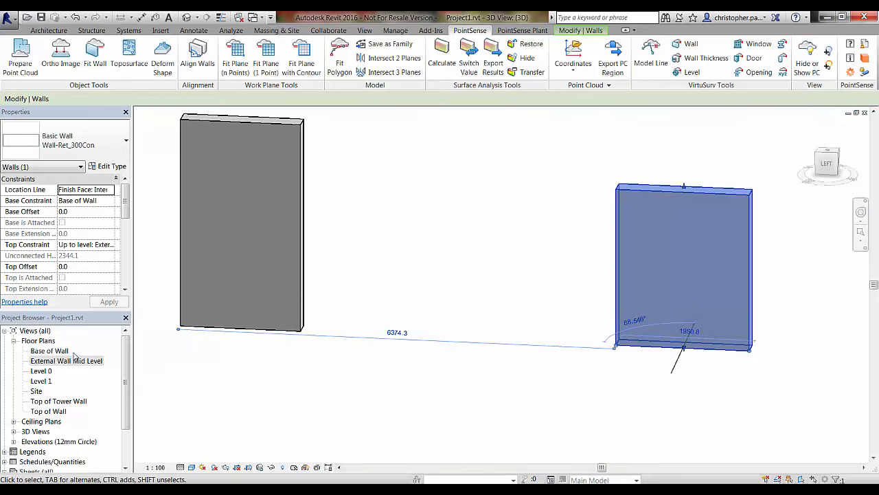
click(438, 291)
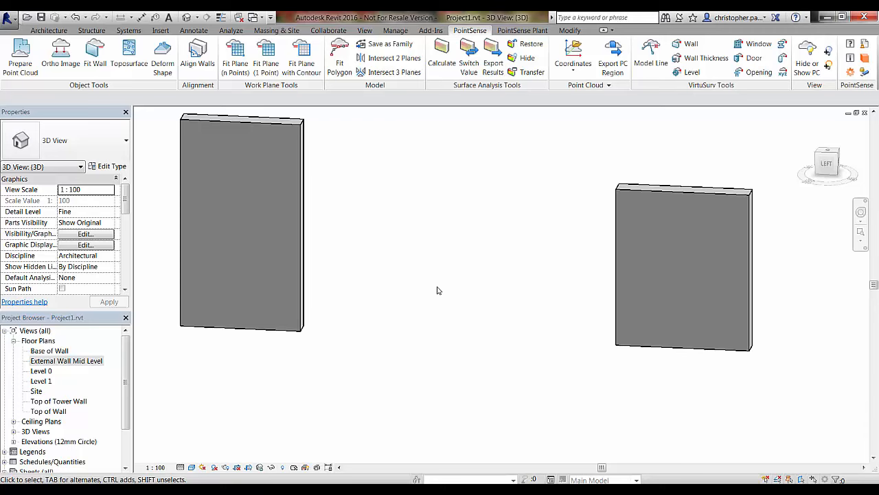
click(807, 55)
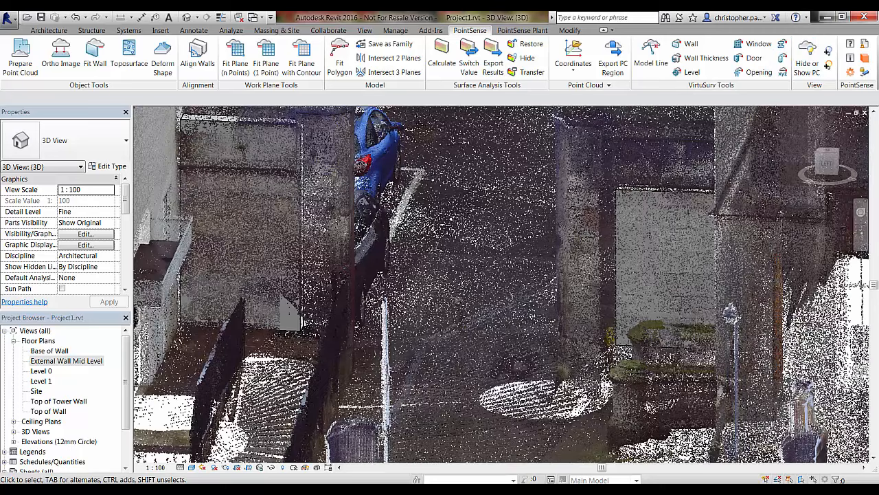
- Set the new wall's top constraint to Up to level: Top of Wall and apply it
click(663, 268)
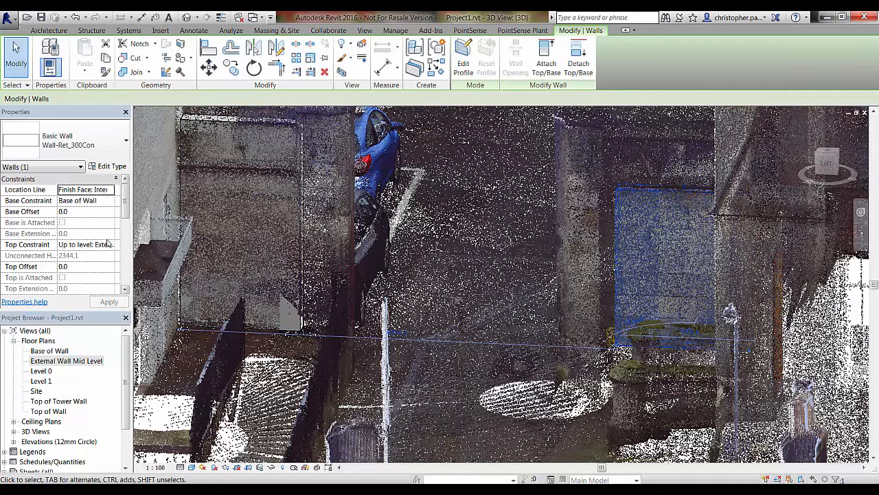
click(96, 244)
click(110, 245)
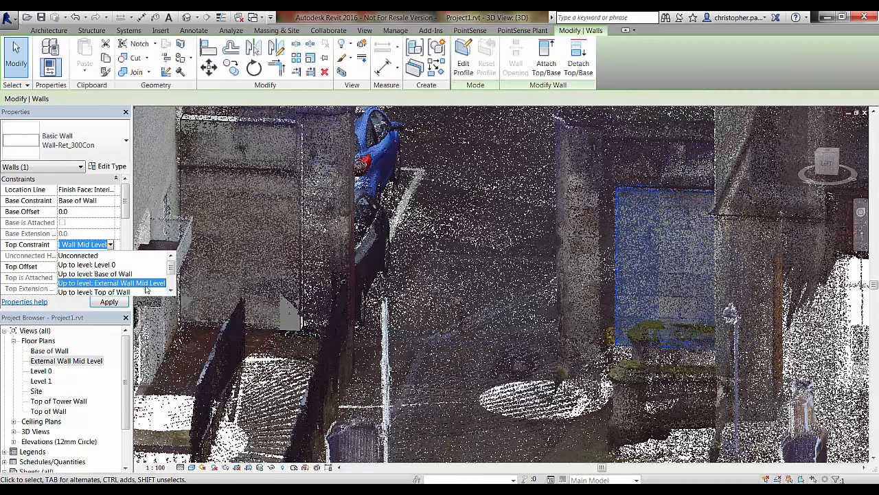
click(96, 292)
click(108, 302)
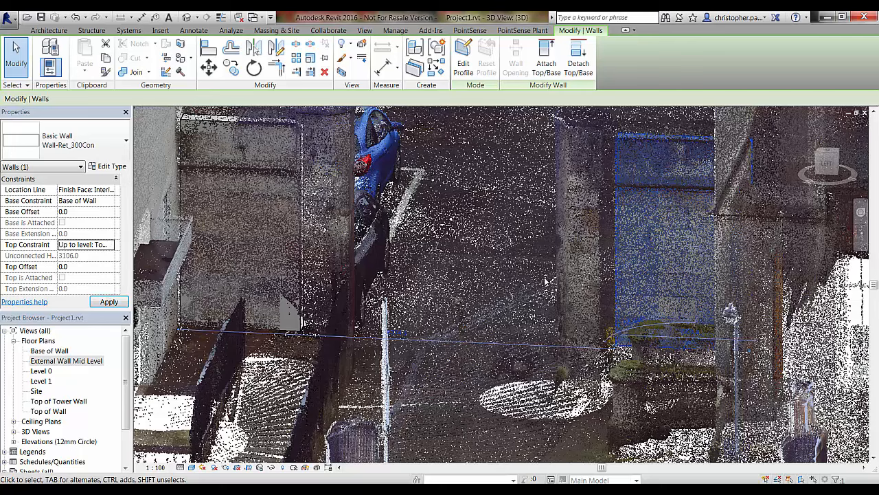
click(531, 266)
scroll(532, 264, down, 3)
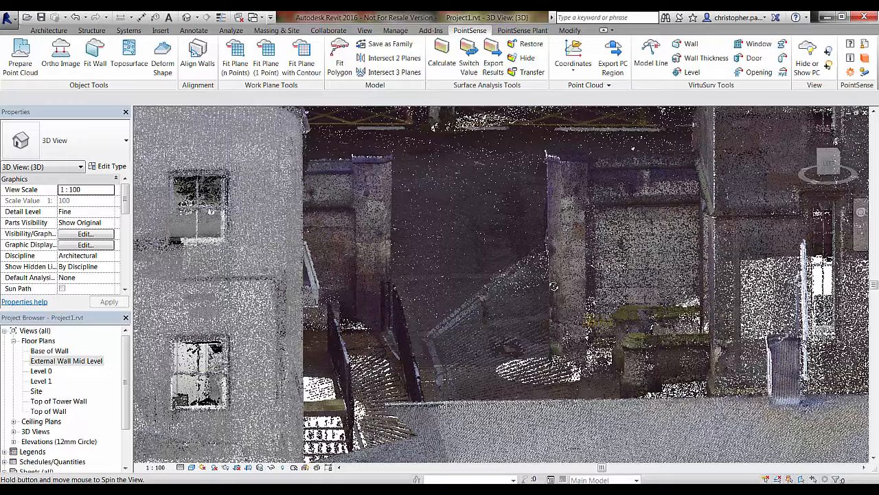
shift+middle_drag(530, 289, 493, 288)
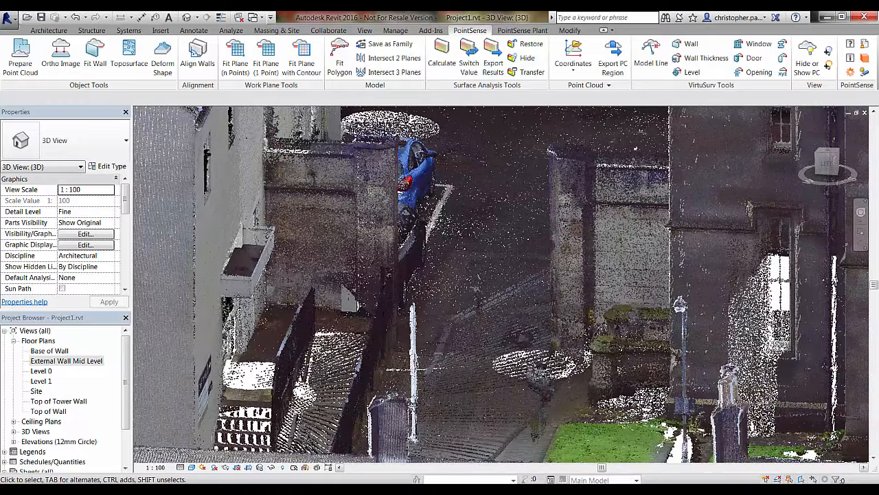
mouse_move(405, 479)
click(401, 433)
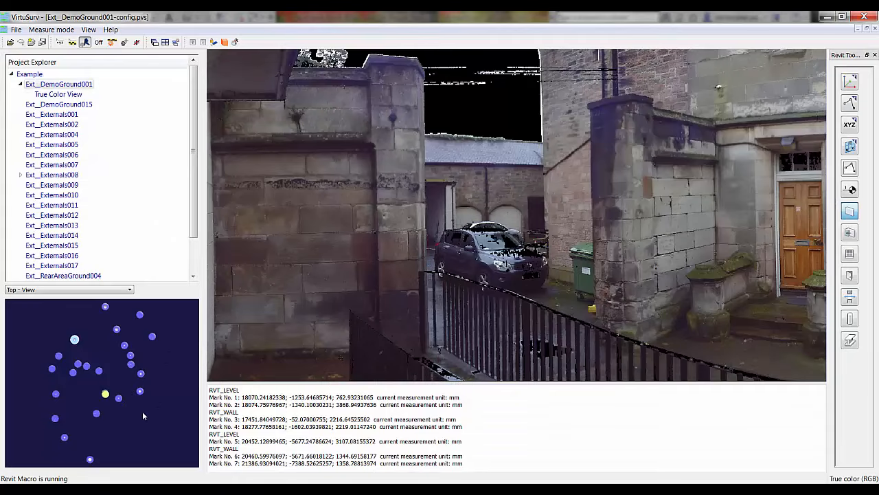
click(296, 481)
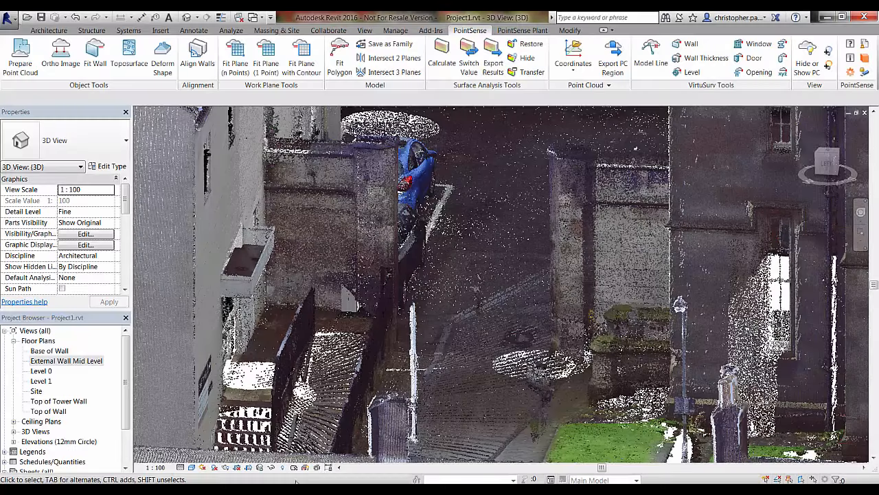
- Open the Site floor plan and examine the new wall near Ext__Externals013 and the scan positions around it
click(37, 390)
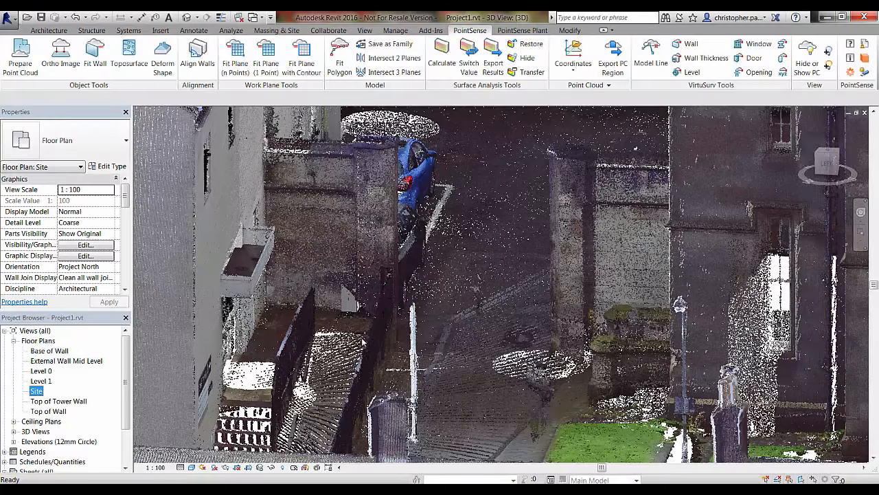
double_click(36, 391)
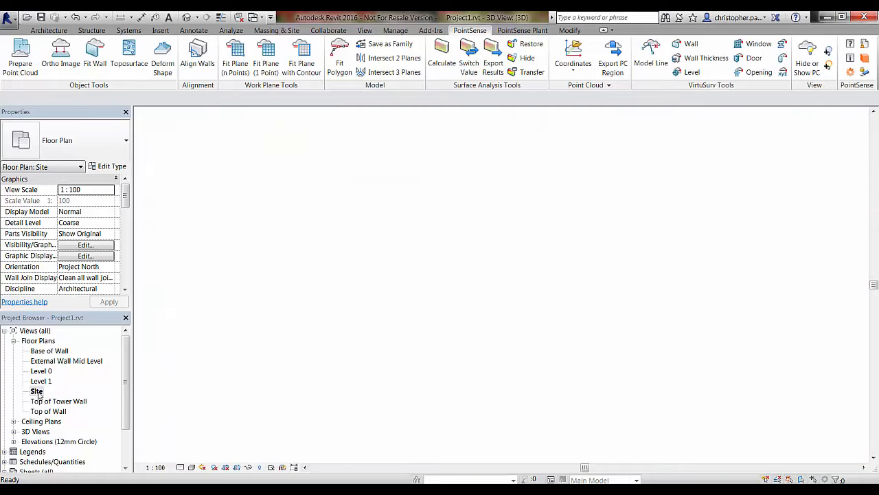
middle_drag(416, 438, 424, 294)
scroll(388, 301, up, 2)
scroll(340, 303, up, 2)
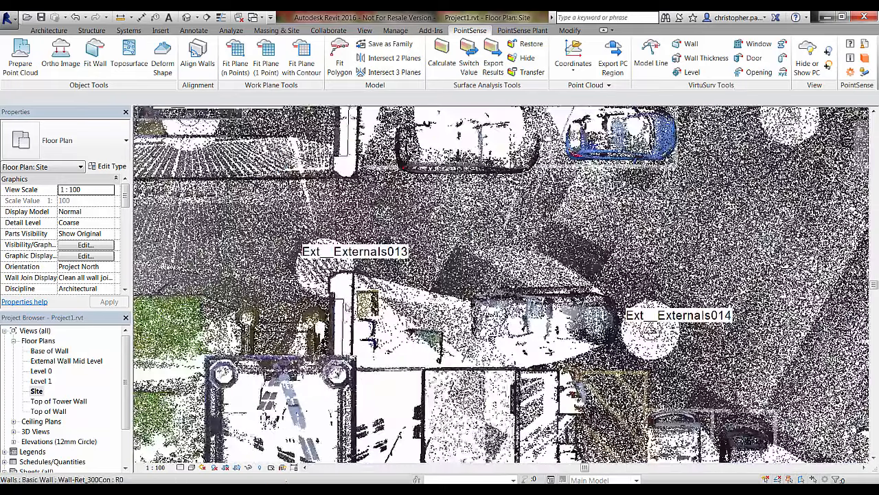
middle_drag(340, 303, 398, 291)
click(398, 315)
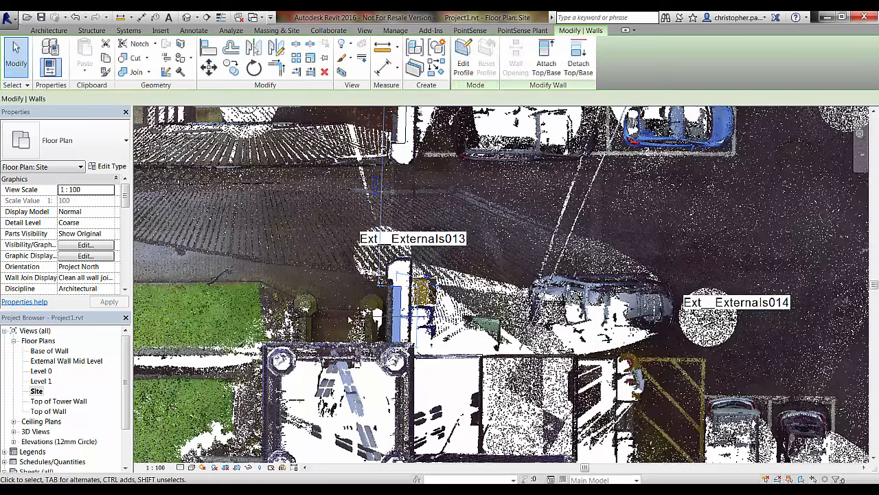
middle_drag(707, 318, 695, 340)
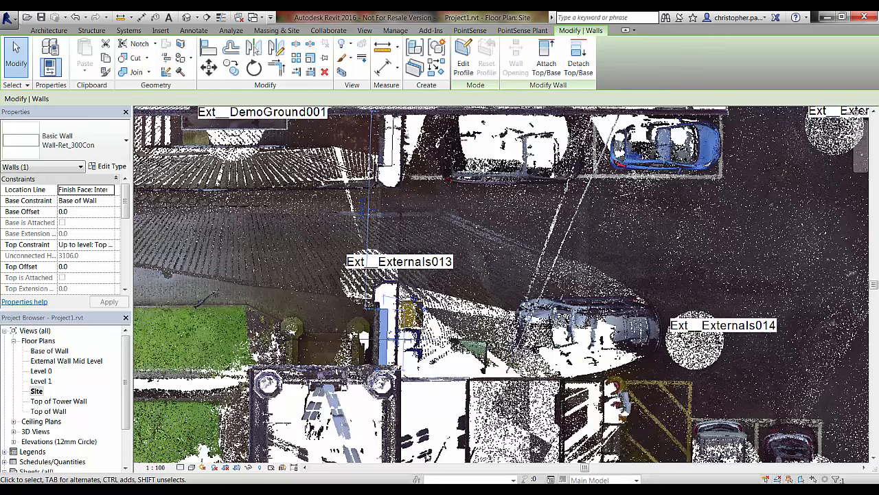
- Switch to VirtuSurv and open the Ext__Externals014 scan
mouse_move(397, 489)
click(409, 445)
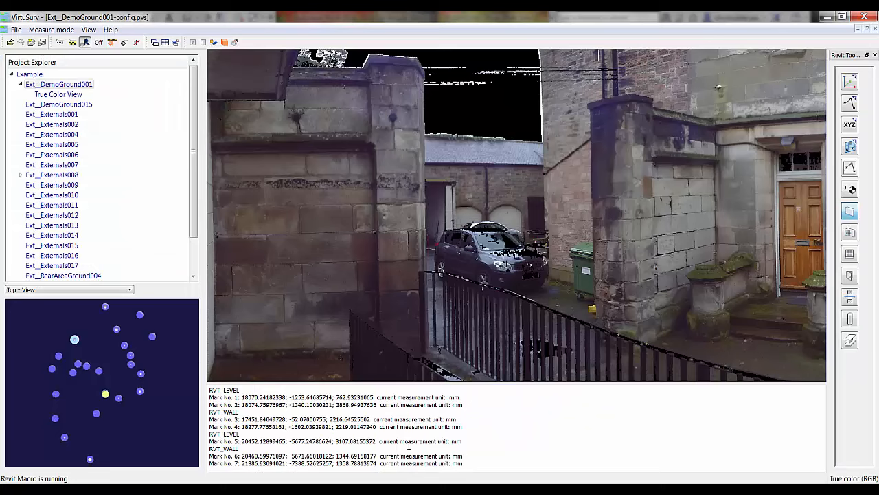
click(21, 84)
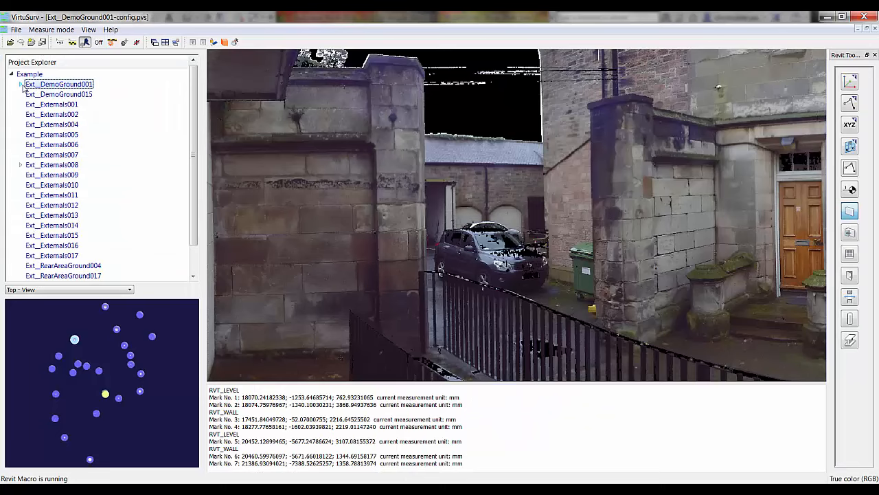
double_click(59, 226)
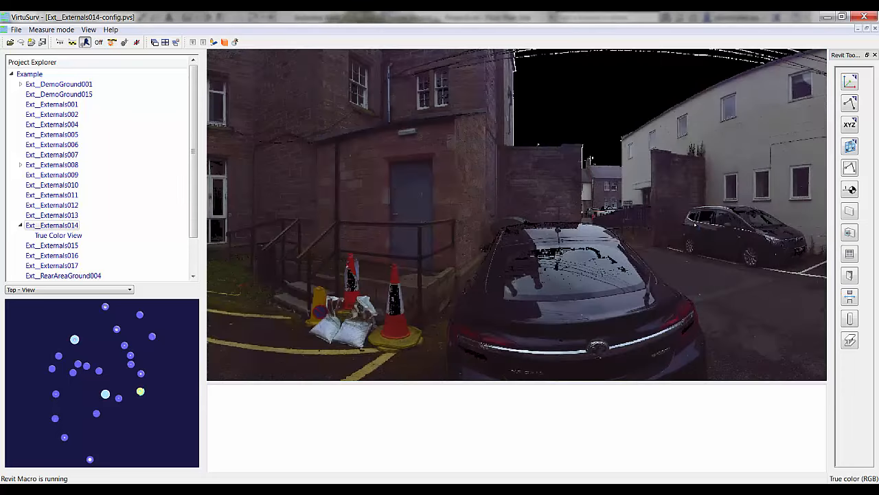
- Adjust the straight wall near Ext__DemoGround001 with Wall Thickness, using standard point picking and two points on its second side in the Ext__Externals014 scan
scroll(695, 225, up, 4)
drag(694, 225, 701, 248)
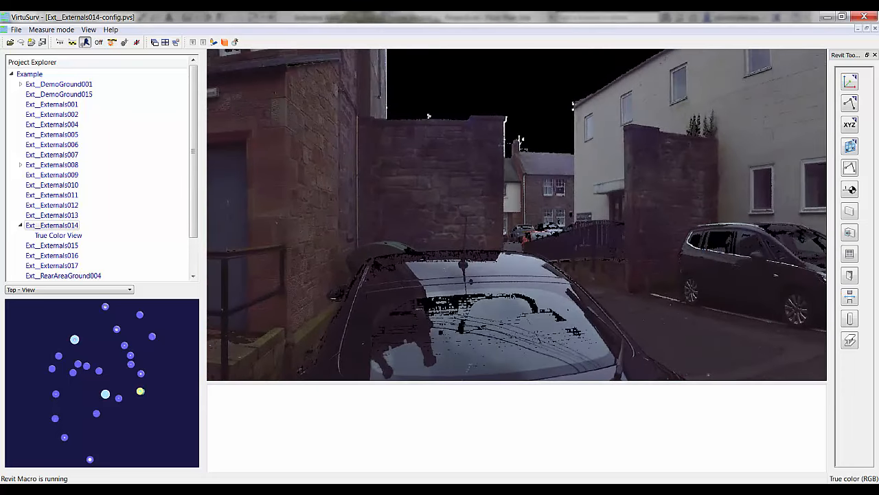
key(alt+Tab)
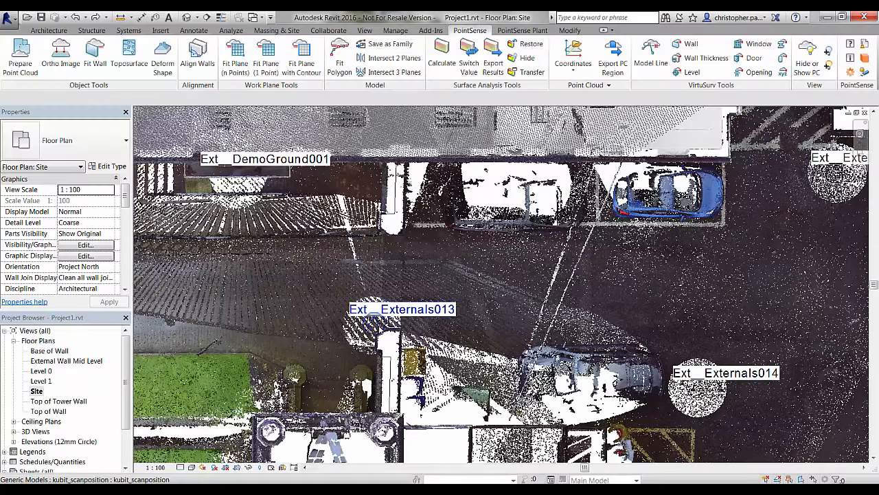
click(691, 59)
click(579, 362)
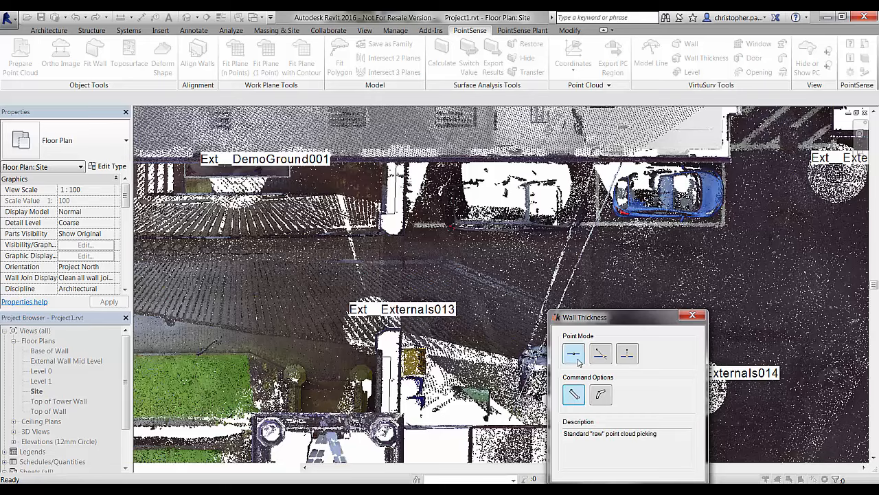
click(574, 394)
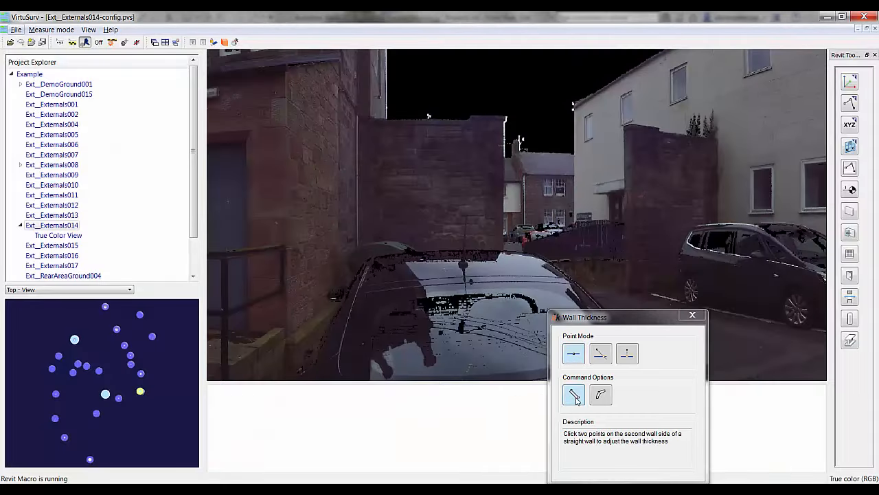
click(718, 211)
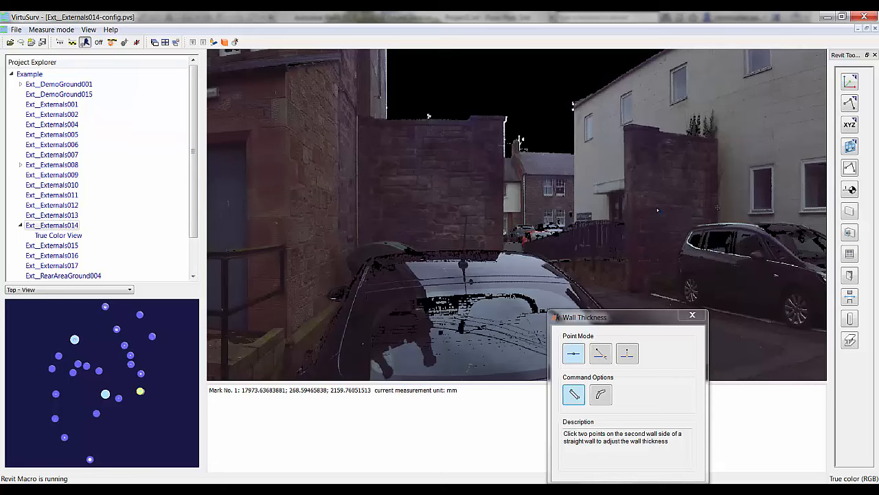
click(659, 207)
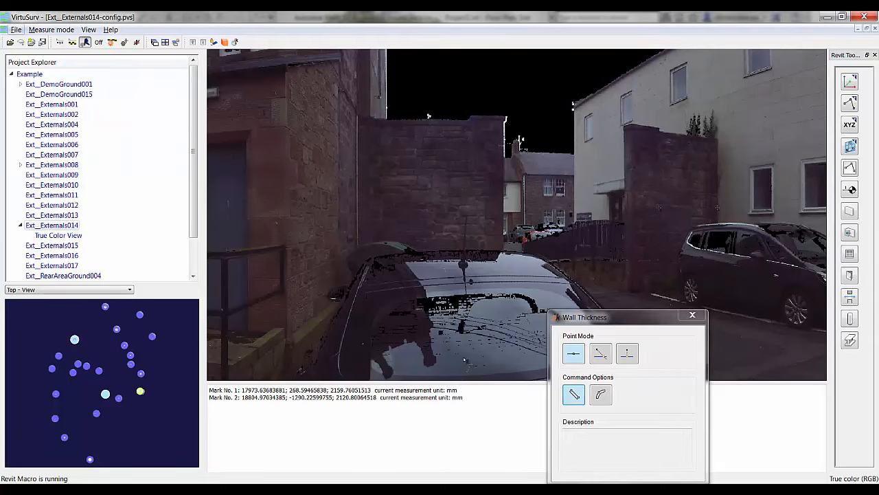
click(305, 489)
click(261, 440)
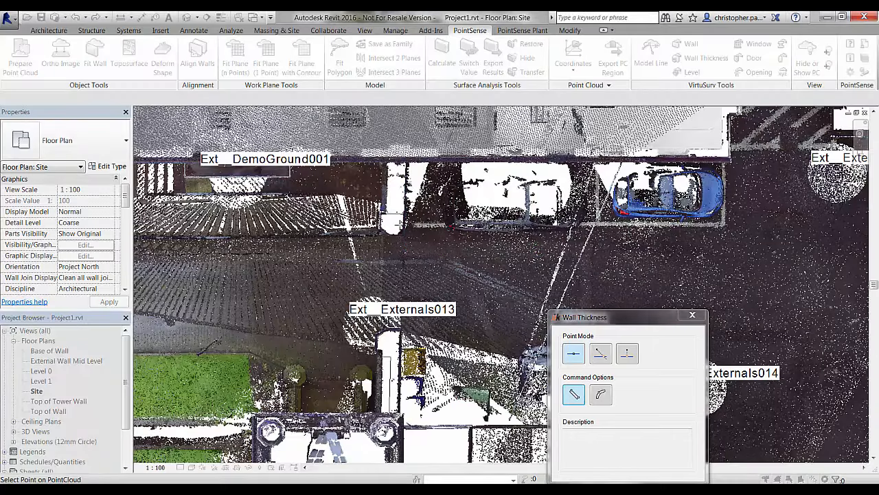
- Inspect the adjusted wall near Ext__DemoGround001 against the point cloud in the Site plan, including the area towards Ext__Externals013
scroll(398, 223, up, 5)
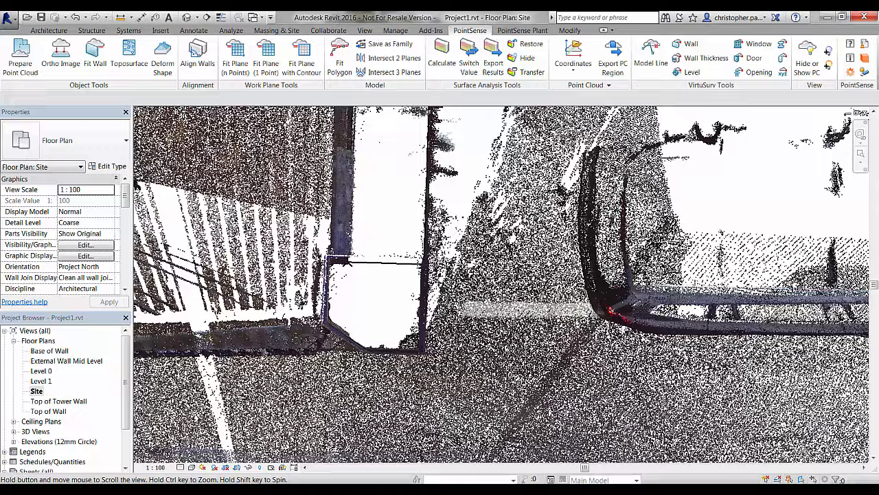
middle_drag(348, 262, 356, 362)
click(356, 362)
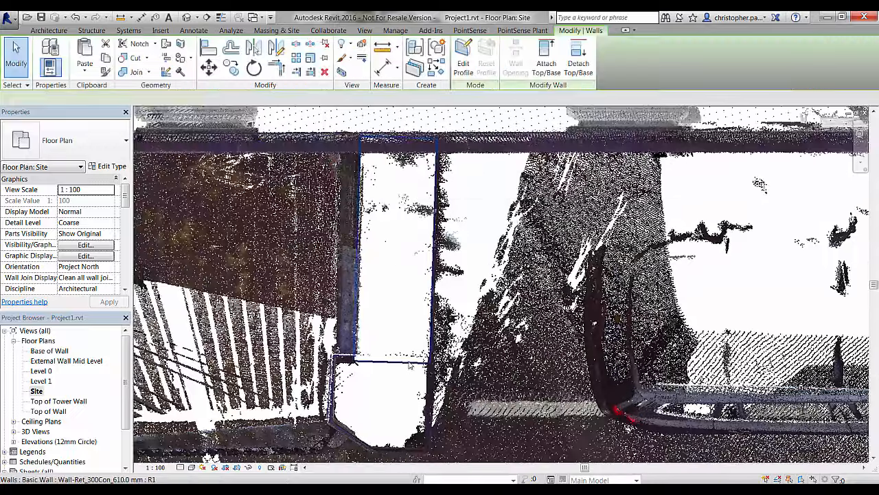
scroll(434, 361, down, 2)
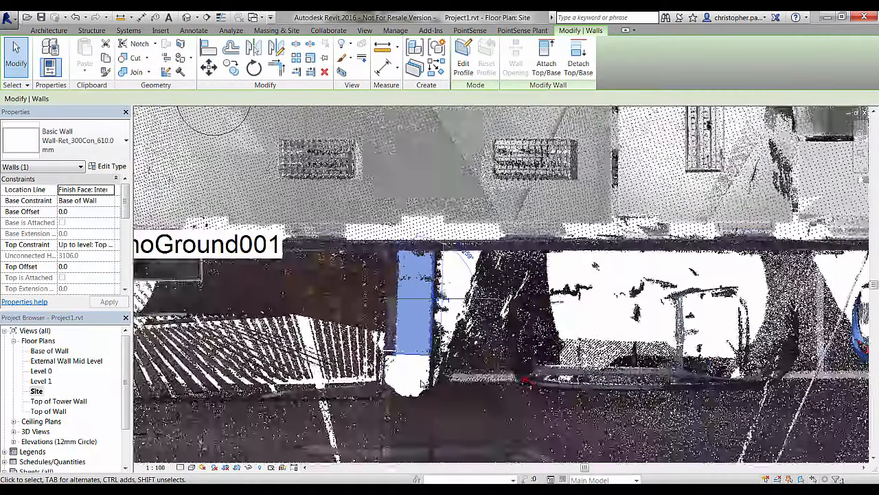
scroll(420, 381, down, 1)
middle_drag(420, 382, 409, 107)
middle_drag(533, 172, 505, 251)
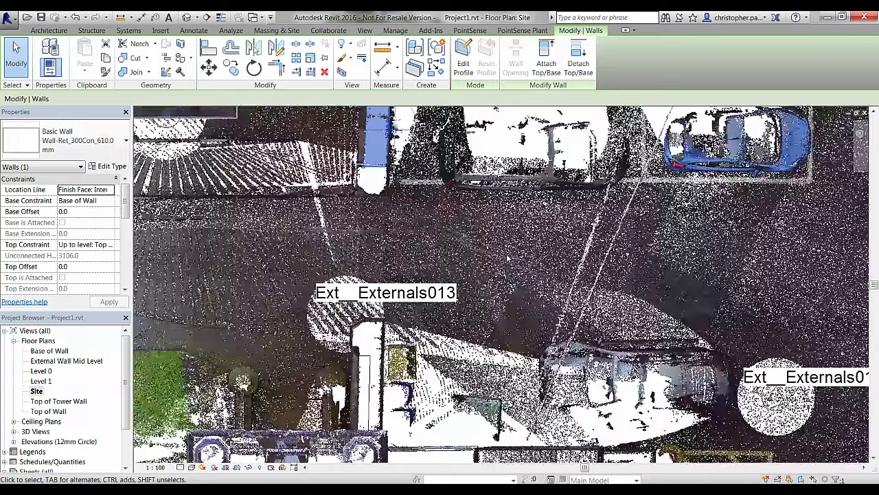
scroll(507, 252, down, 1)
key(Escape)
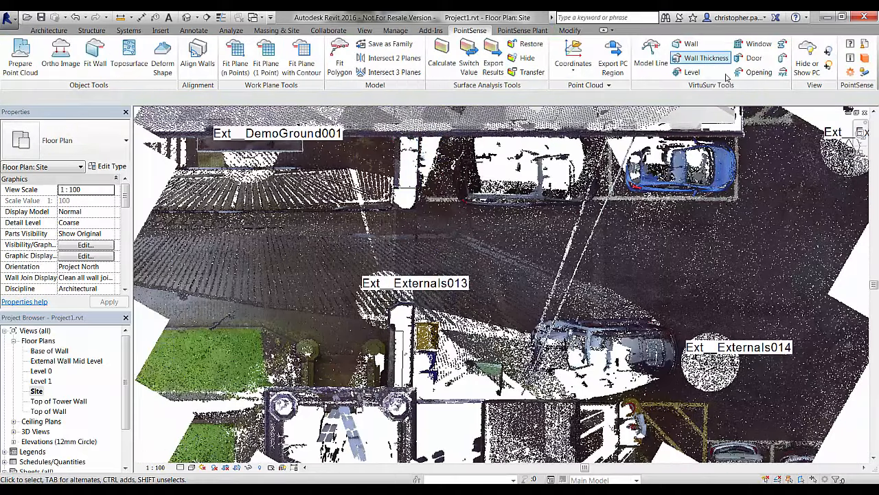
- Adjust the thickness of the wall beside Ext__Externals013 from two scan points on its second side, and check its fit in the Site plan
click(701, 60)
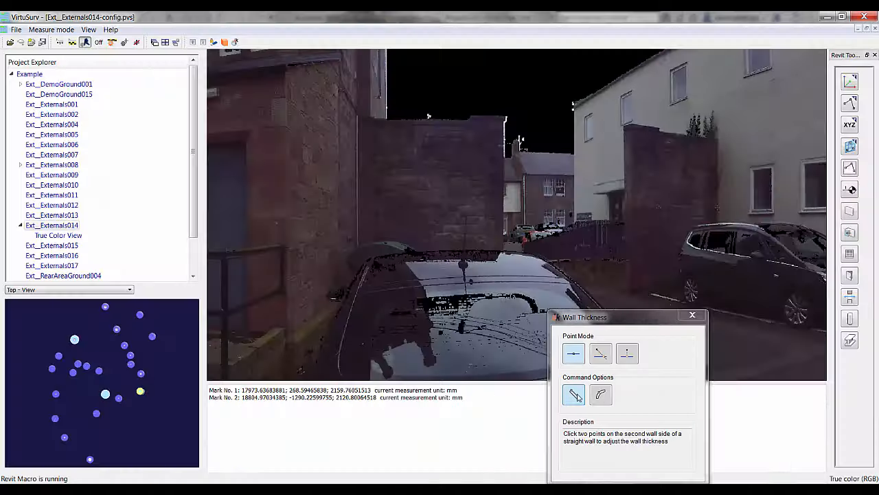
click(383, 203)
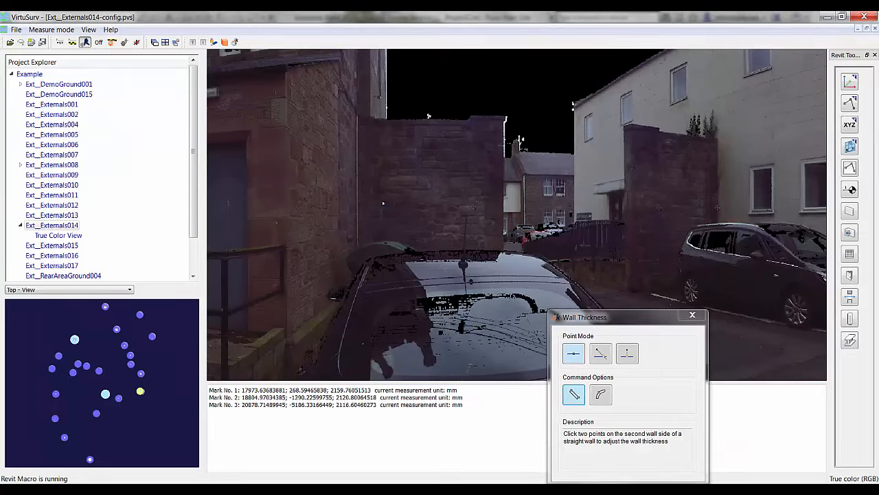
click(359, 211)
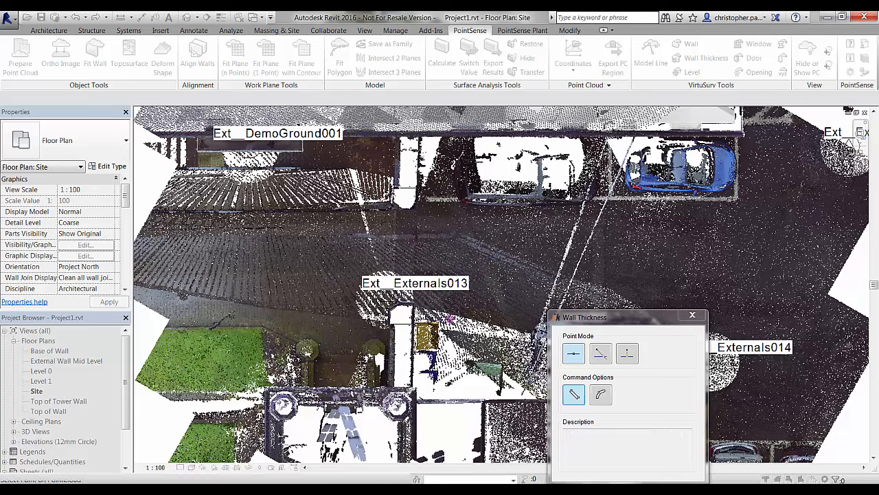
key(alt+Tab)
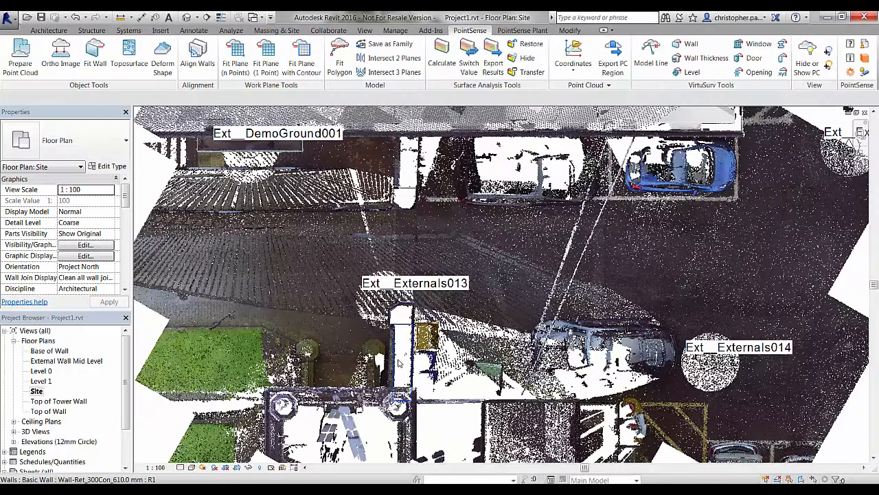
click(402, 357)
scroll(401, 356, up, 3)
key(Escape)
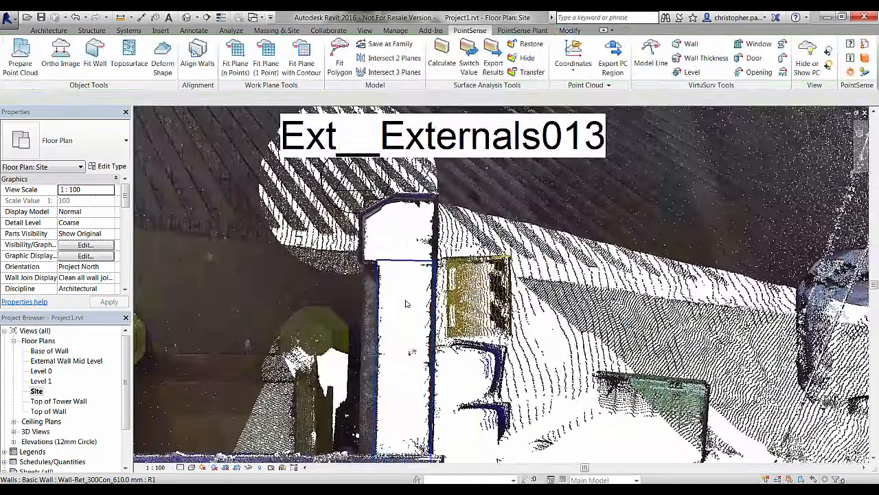
click(410, 353)
key(Escape)
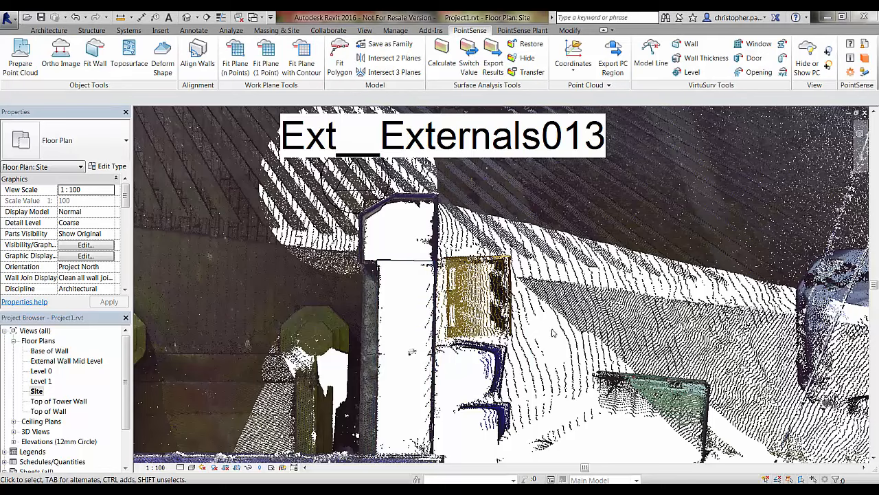
- Create a section line across the wall below Ext__Externals013 and open its section view
click(207, 17)
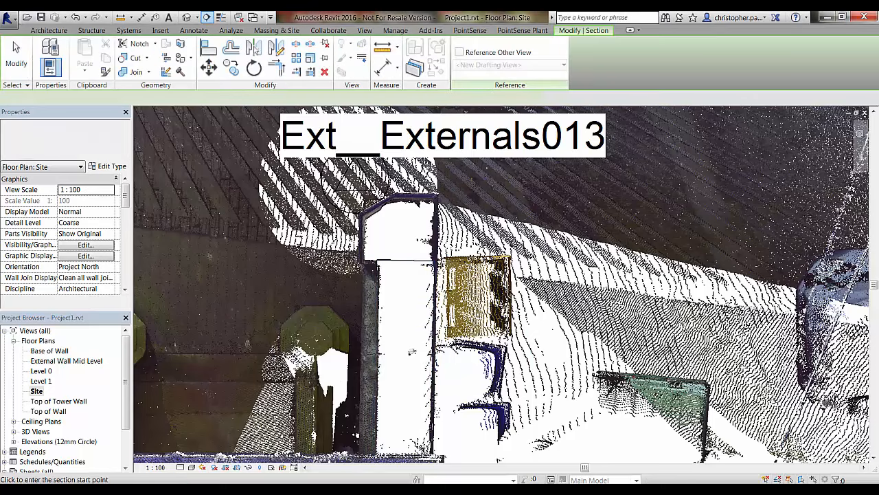
click(308, 386)
click(534, 386)
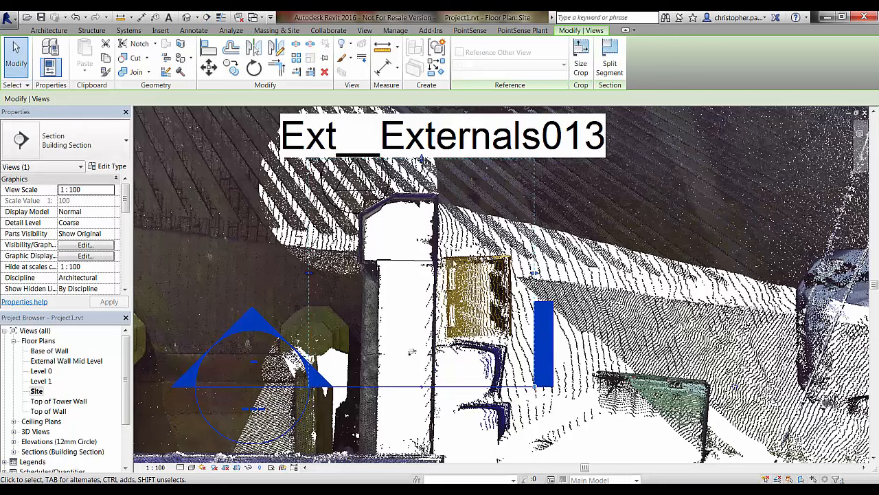
right_click(488, 388)
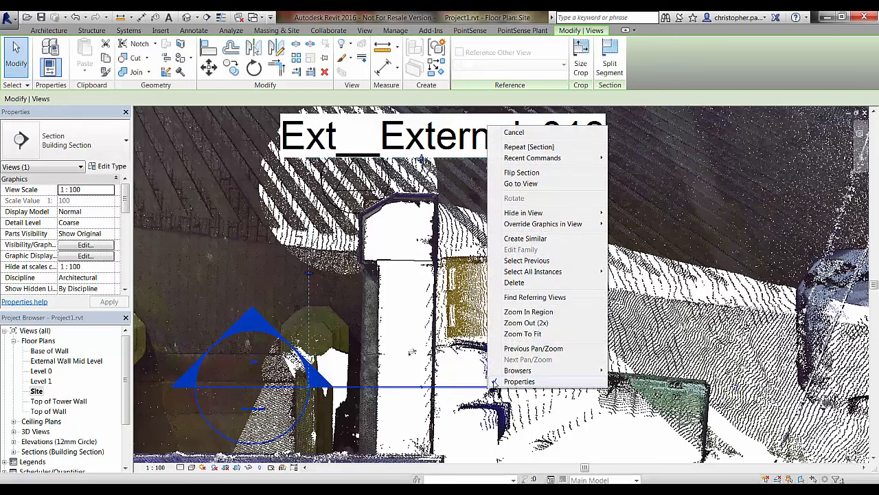
click(520, 184)
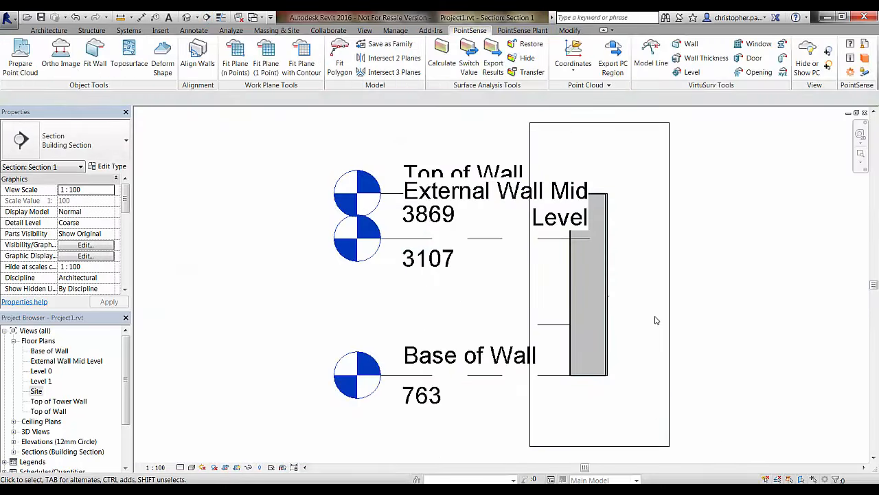
- Set the section view's scale to 1:10 and inspect the wall's faces and base against the point cloud
middle_drag(689, 309, 616, 337)
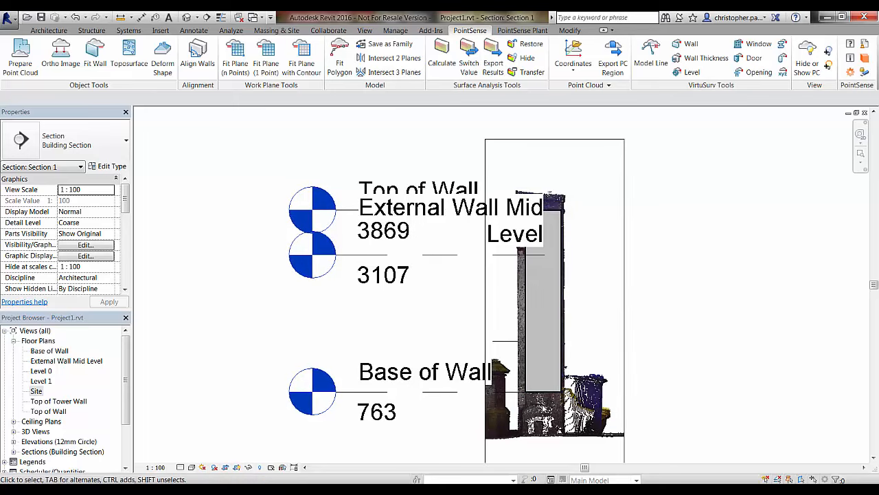
click(155, 467)
click(165, 356)
scroll(591, 344, up, 8)
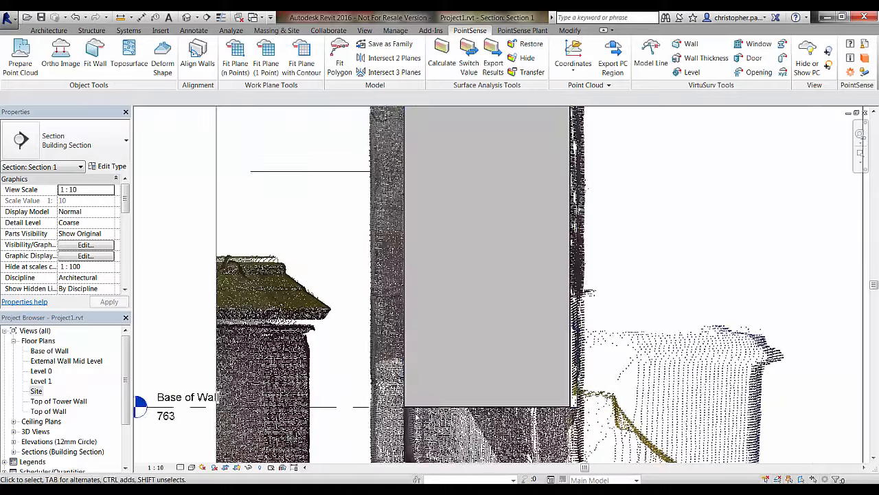
scroll(430, 398, up, 5)
scroll(579, 399, down, 4)
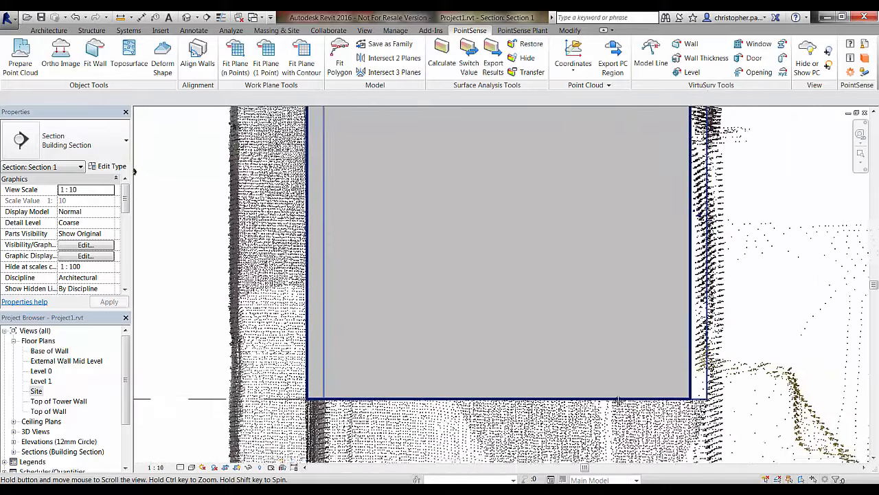
scroll(634, 250, down, 6)
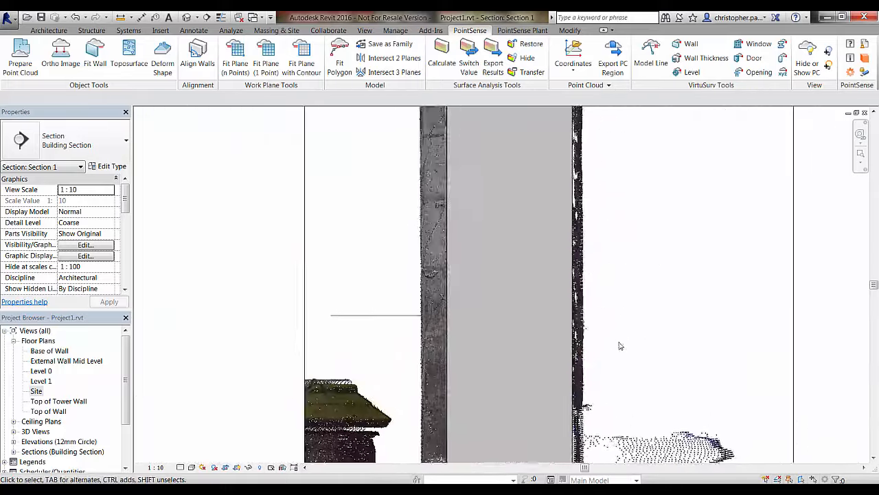
- Open the default 3D view and orient it to Section 1
click(187, 17)
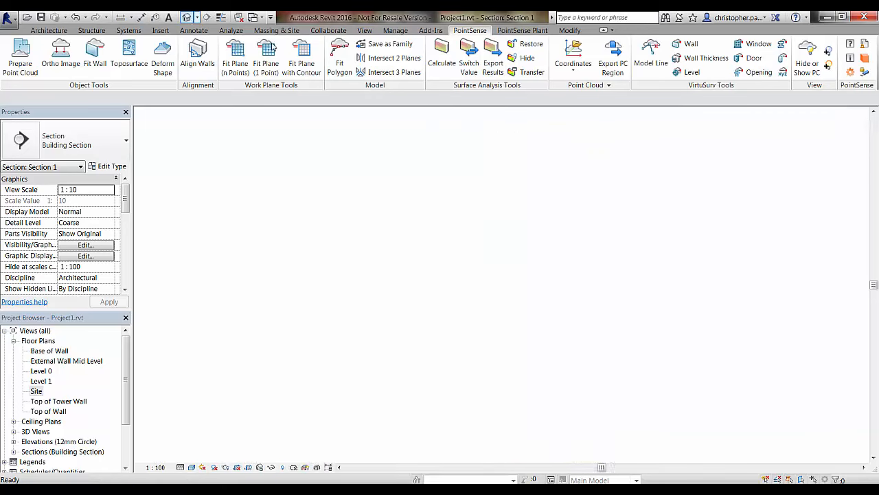
right_click(834, 164)
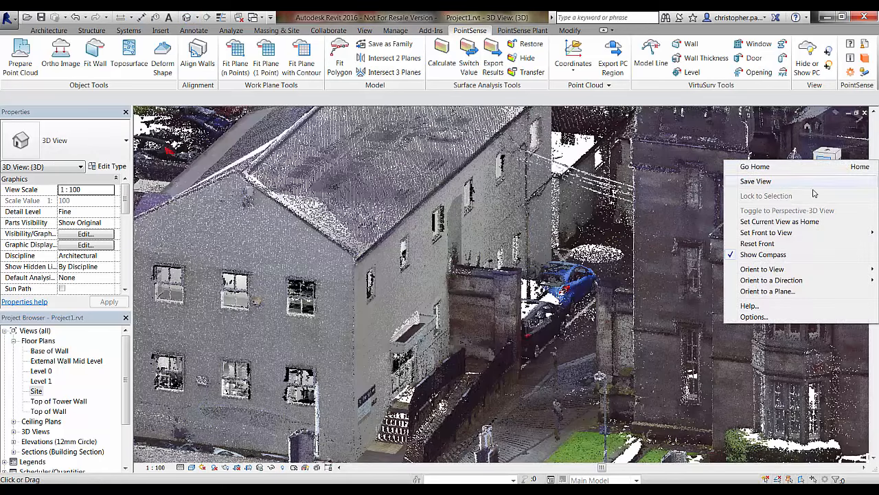
mouse_move(794, 272)
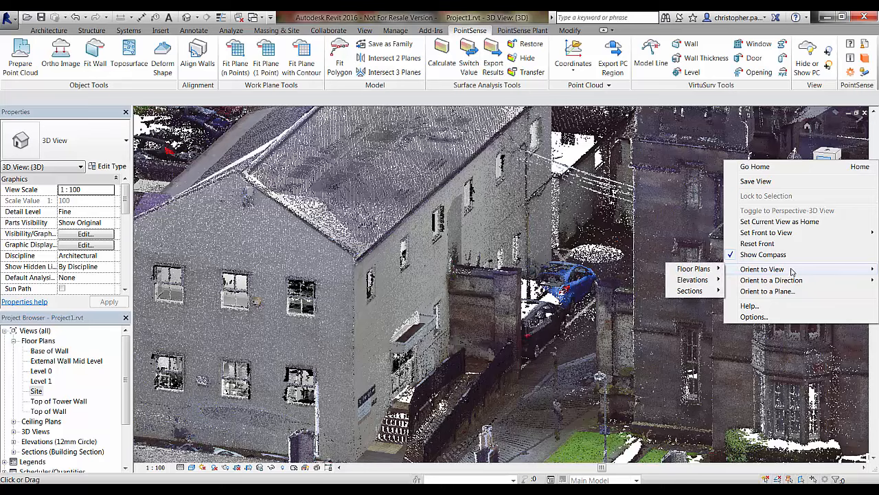
mouse_move(708, 290)
click(756, 291)
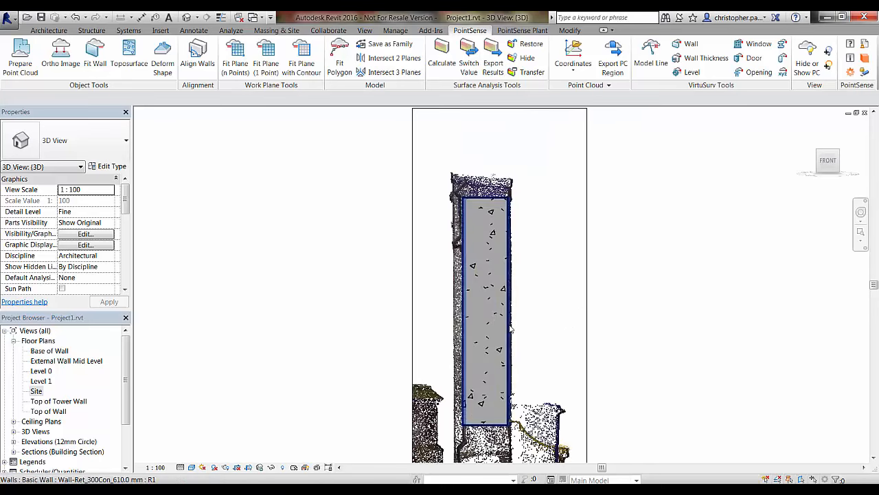
- Select the section box in the 3D view and examine the cut wall and point cloud from several angles
click(587, 339)
shift+middle_drag(656, 341, 453, 302)
shift+middle_drag(508, 296, 669, 346)
middle_drag(677, 306, 613, 307)
scroll(646, 334, down, 2)
scroll(613, 307, down, 1)
click(613, 306)
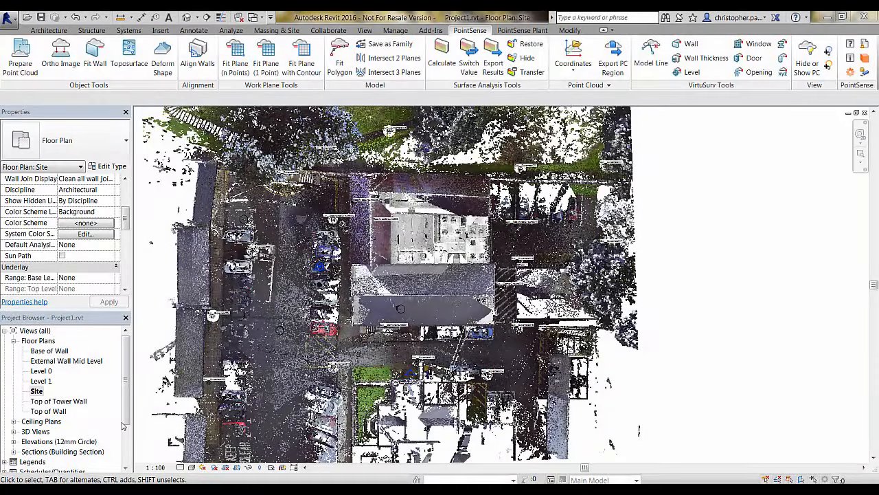
- Locate the Ext__RearAreaGround017 scan near the garage in the Site floor plan and open that scan in VirtuSurv
click(37, 391)
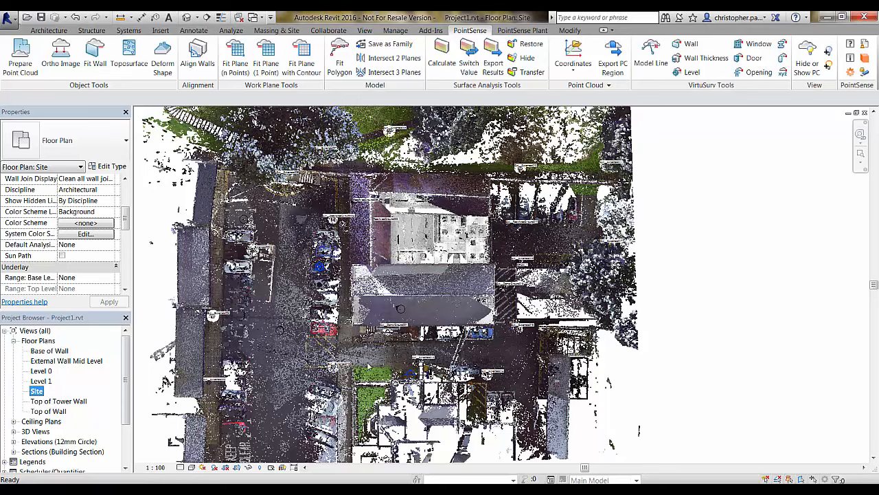
scroll(485, 303, up, 3)
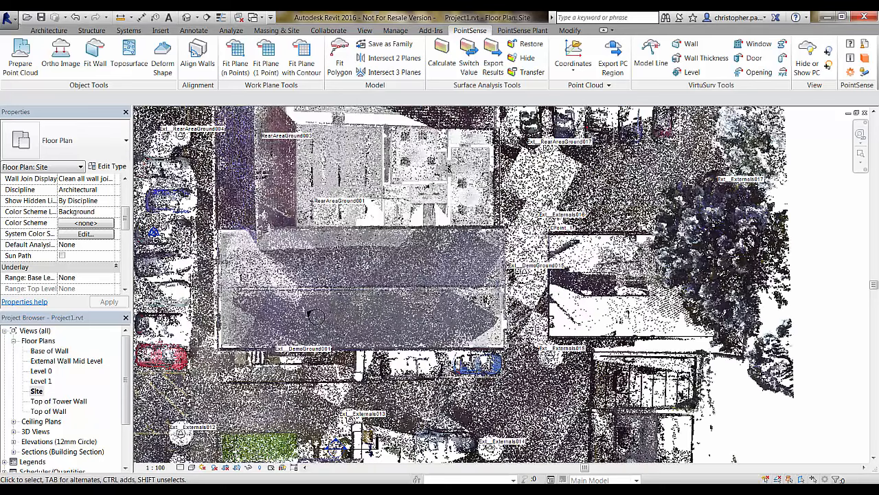
scroll(505, 251, up, 3)
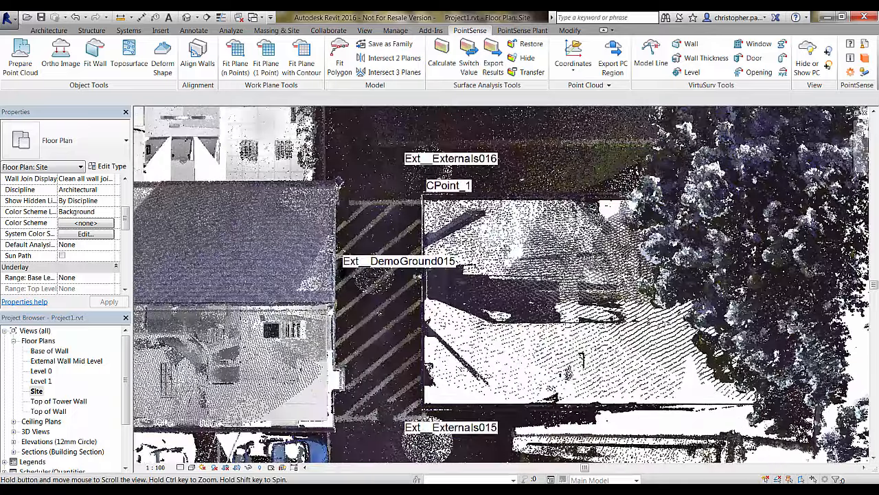
middle_drag(507, 250, 452, 404)
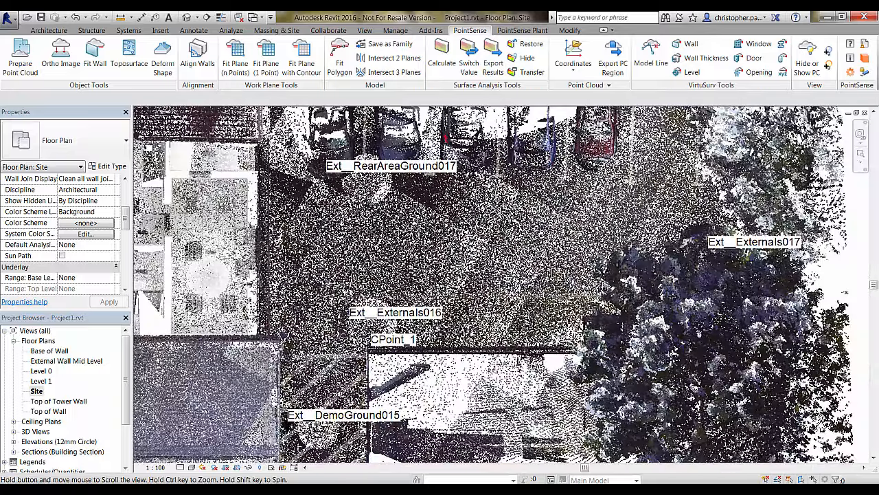
middle_drag(354, 169, 400, 146)
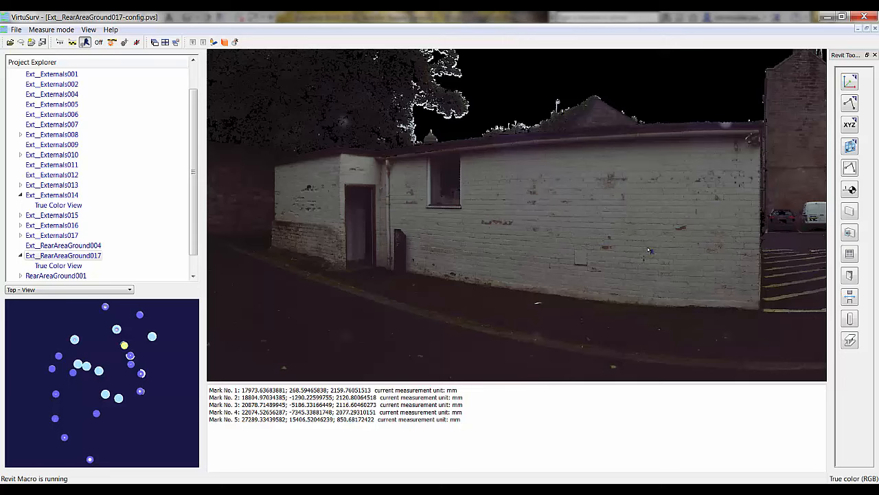
- Create two Revit levels from the scan, one at the base and one at the top of the garage wall
drag(649, 251, 444, 240)
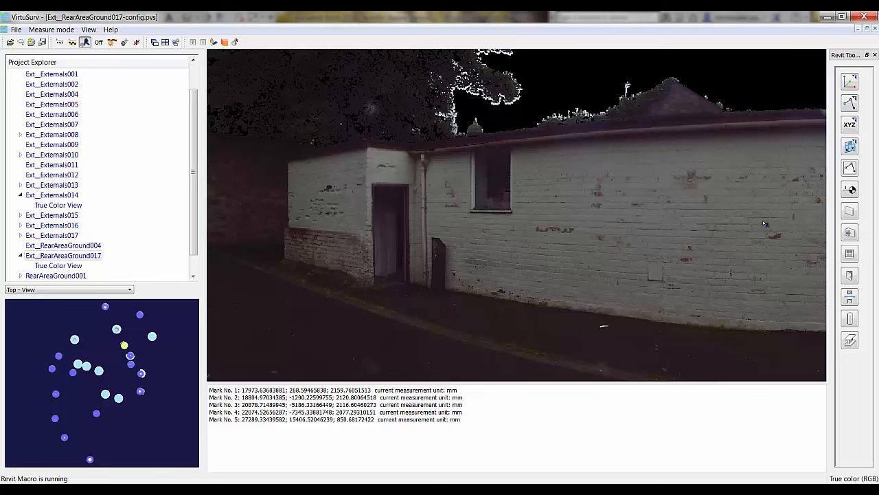
click(850, 189)
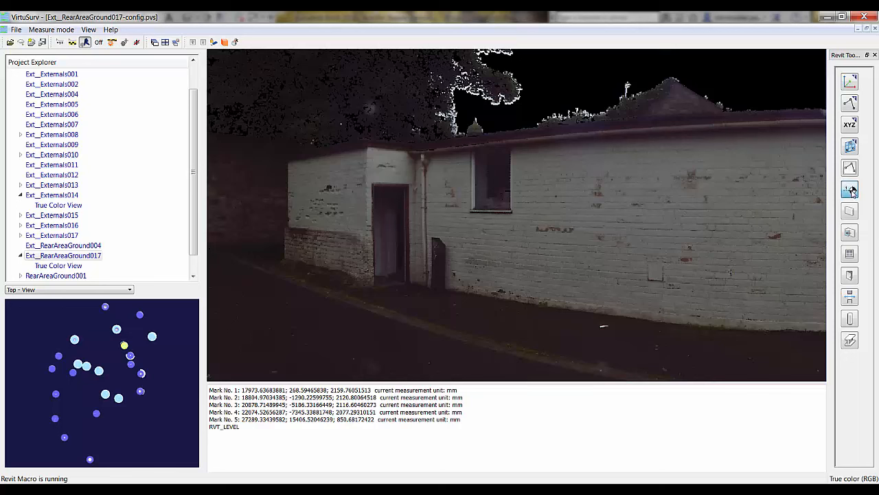
click(477, 297)
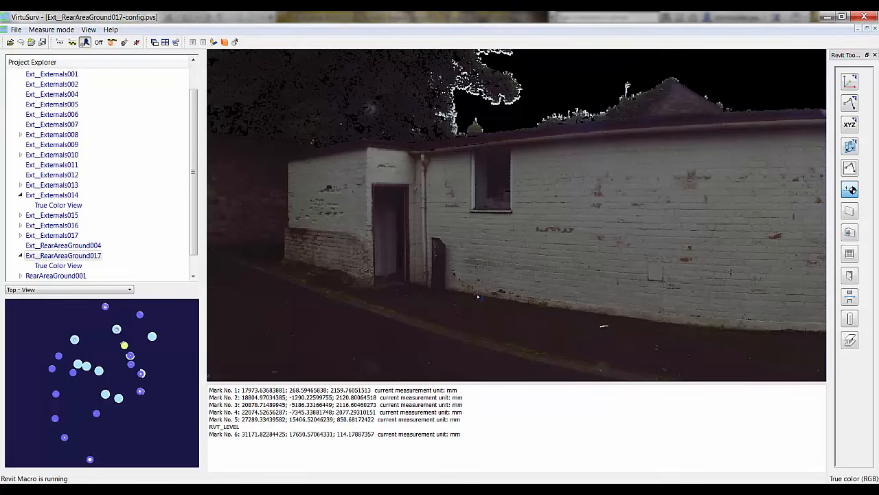
click(520, 146)
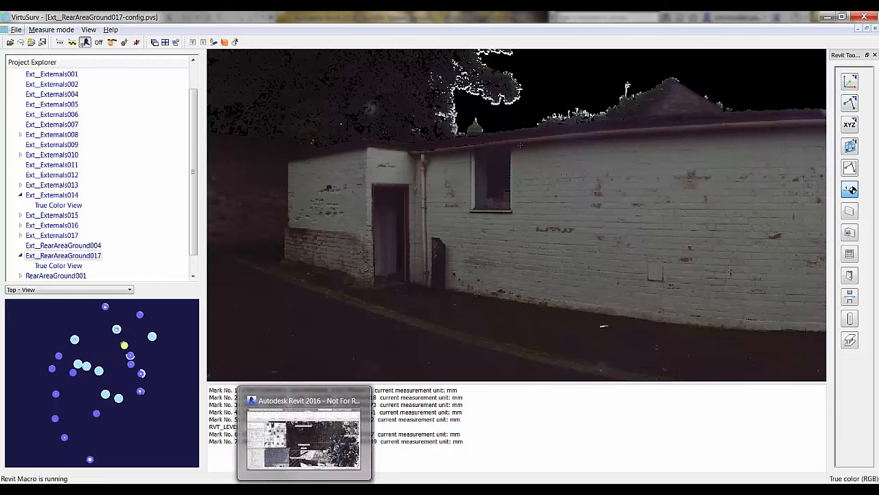
- Switch to Revit and rename floor plan Floor_14 and its corresponding level as Base of Garage Wall
click(305, 489)
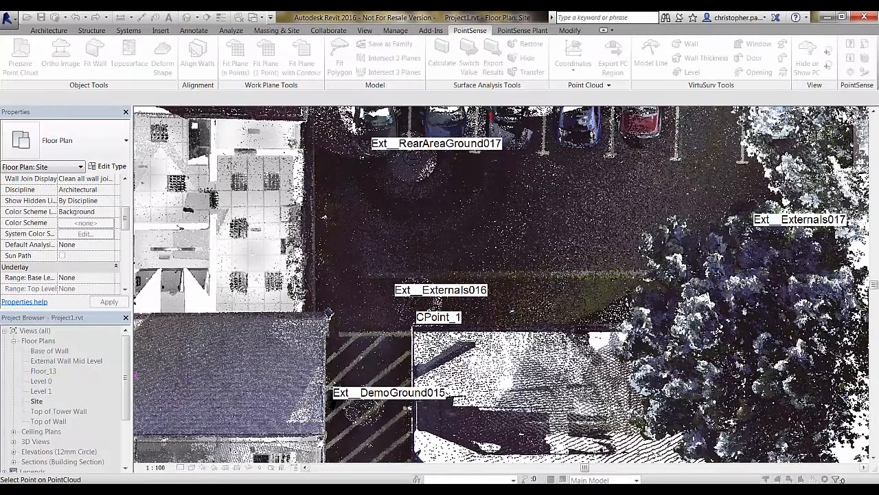
click(43, 381)
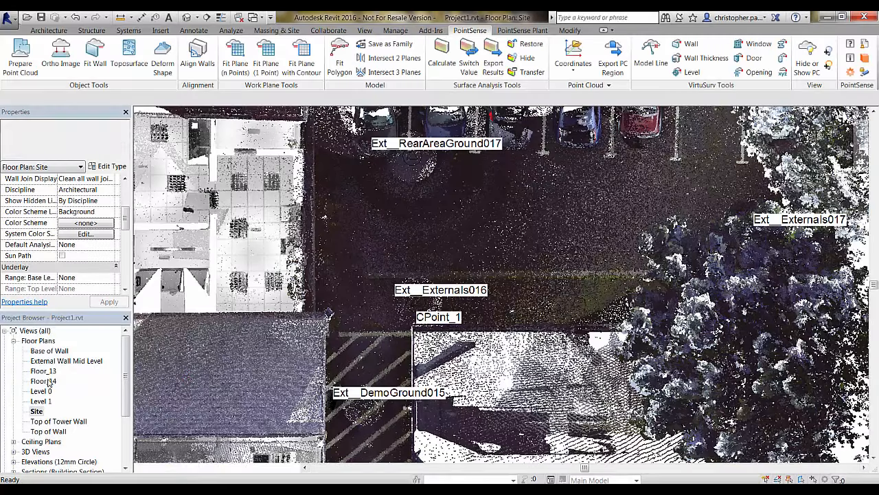
right_click(44, 380)
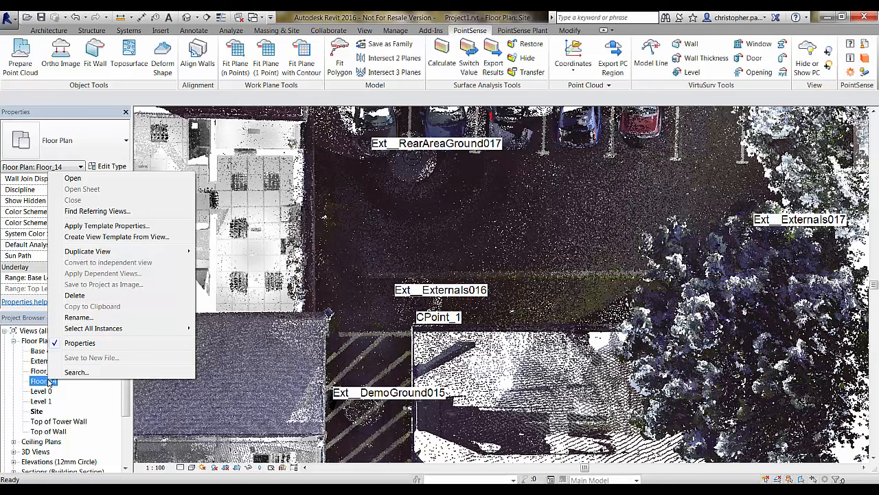
click(74, 318)
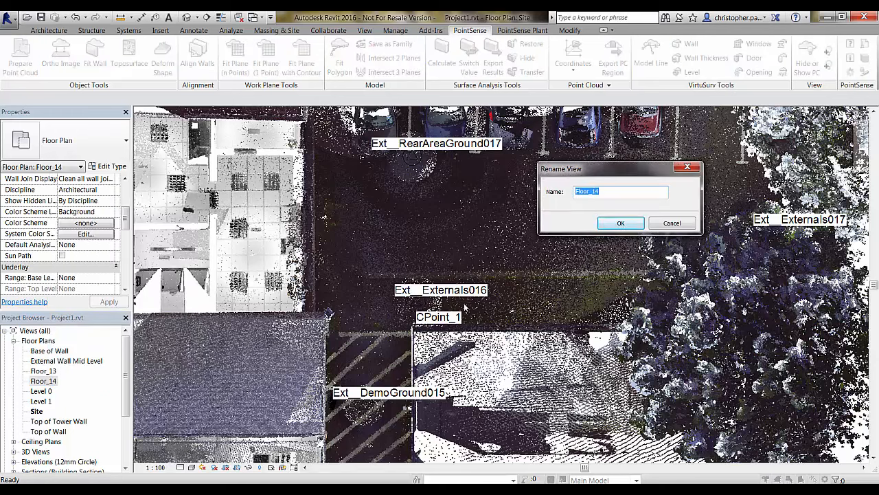
text(Base of Garage Wall)
click(611, 227)
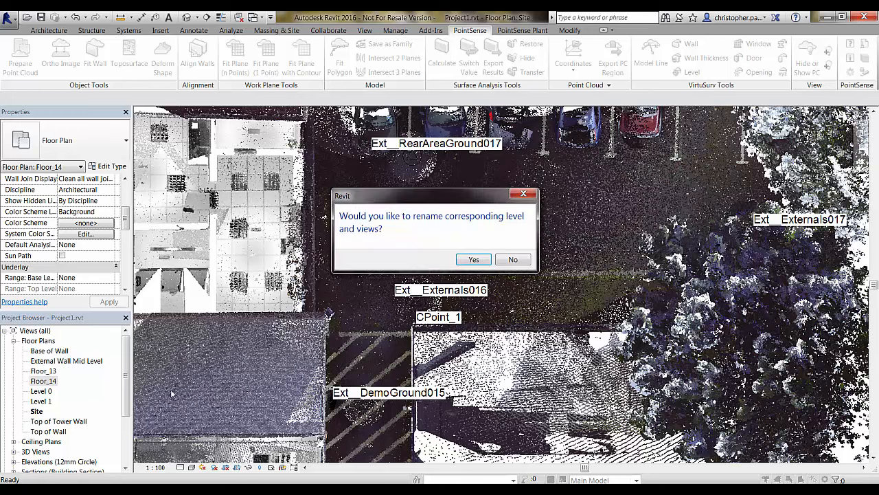
click(481, 263)
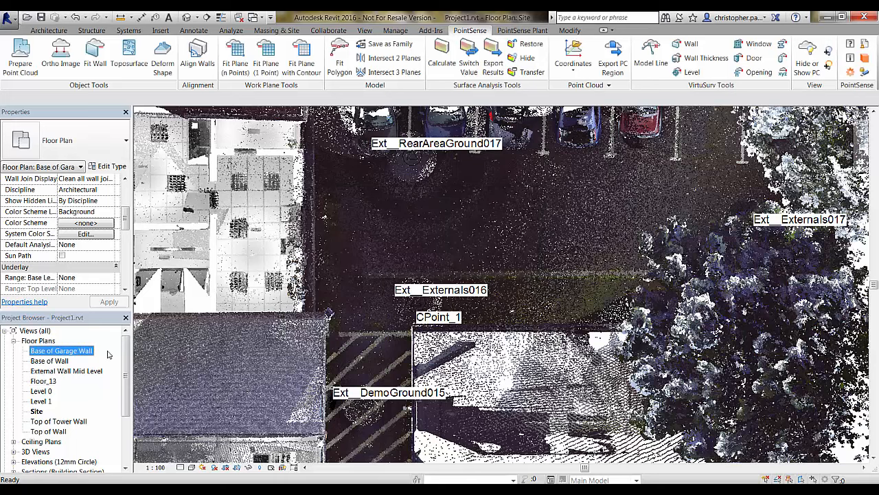
- Rename floor plan Floor_13 and its corresponding level as Top of Garage Wall
right_click(43, 381)
click(82, 320)
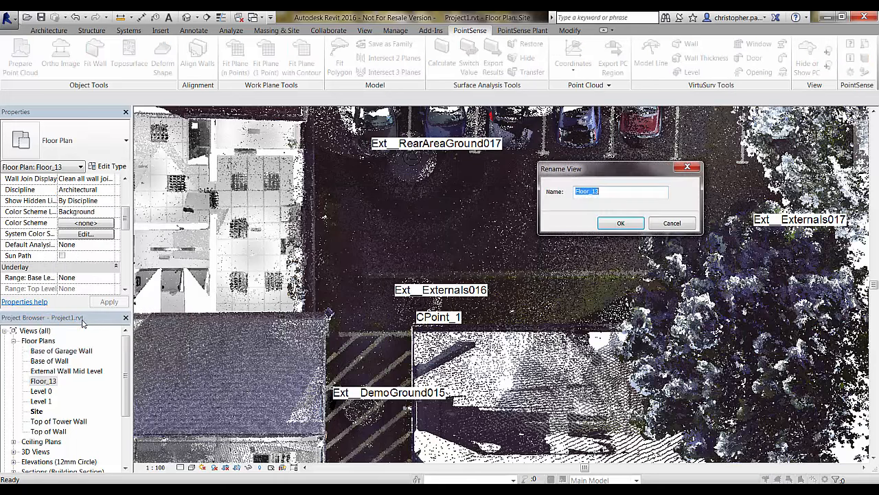
text(Top of Garage Wall)
click(617, 223)
click(484, 262)
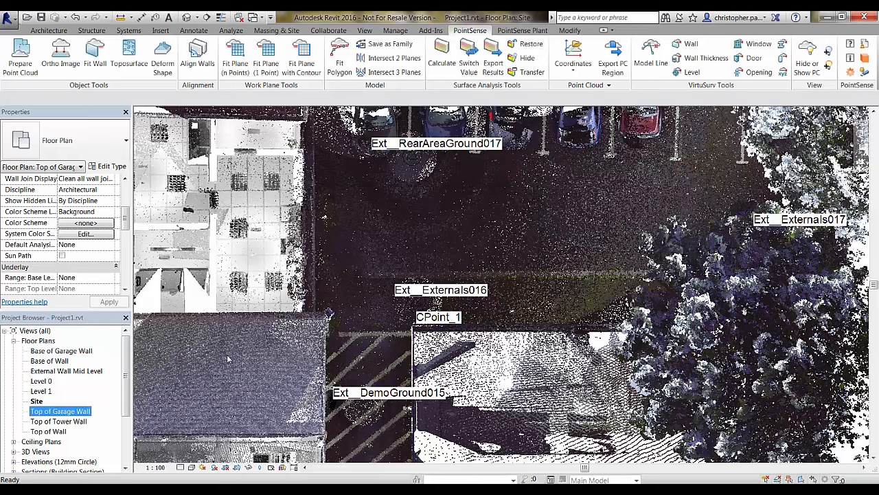
- Return to VirtuSurv and start the Wall command with 3D View: {3D} as the active Revit view, keeping the garage wall unobstructed
click(413, 489)
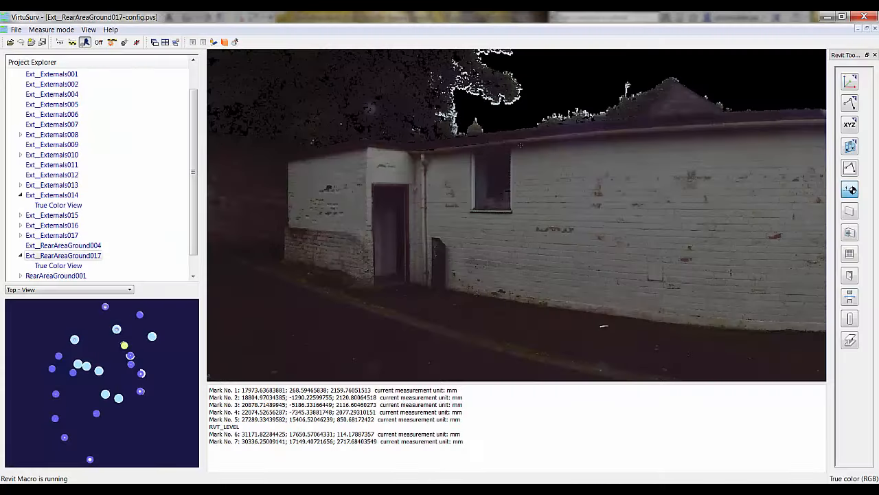
click(852, 213)
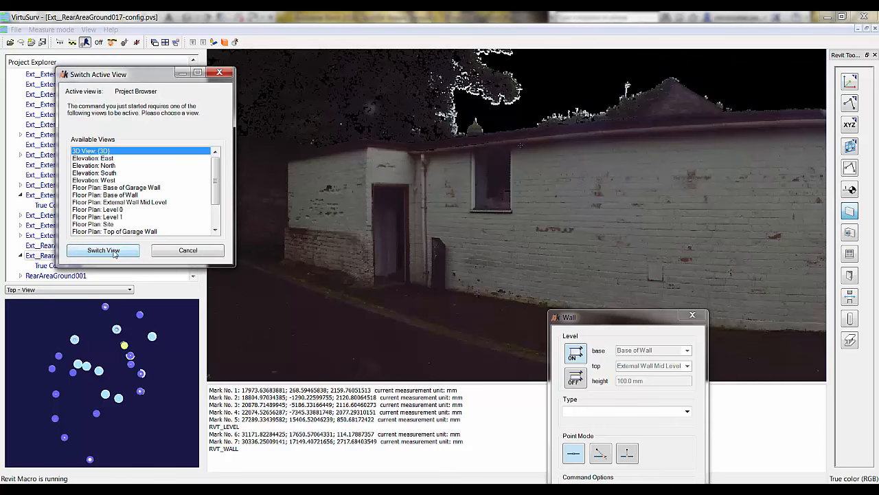
click(110, 250)
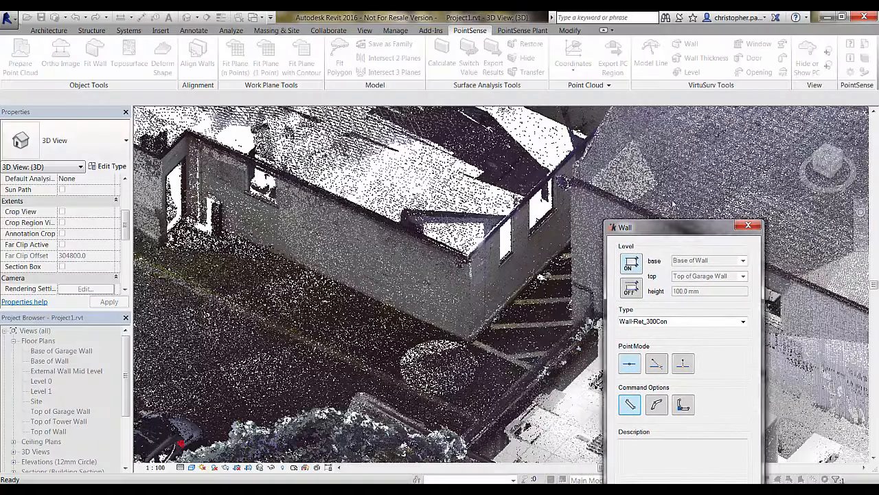
drag(670, 229, 697, 145)
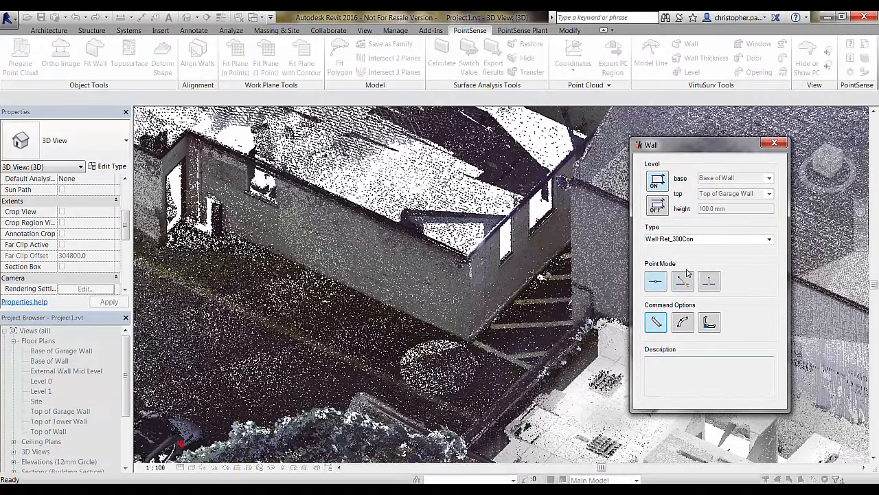
click(407, 489)
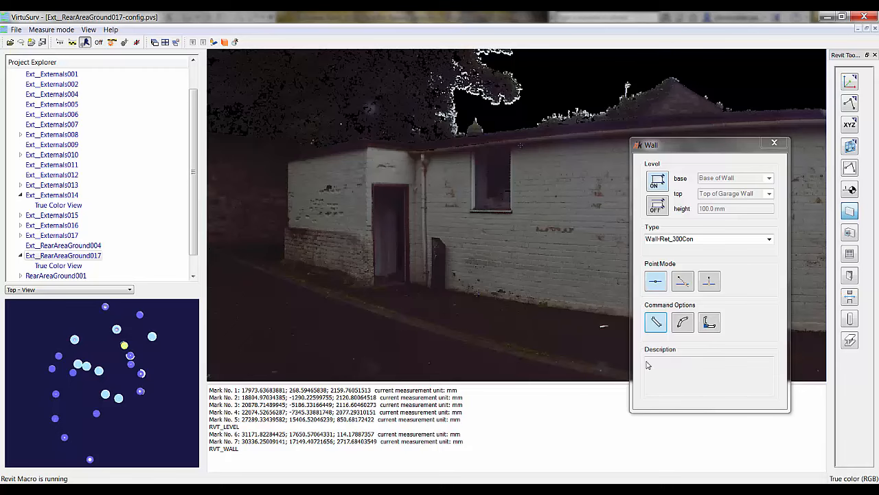
drag(703, 145, 739, 85)
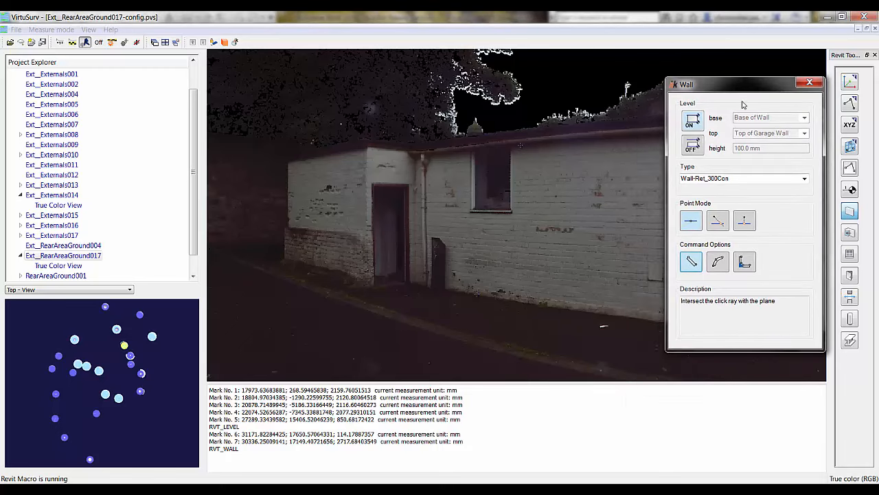
- Set the wall type to Wall-Ext_215Bwk and turn off automatic levels, using Base of Garage Wall as base and Top of Garage Wall as top
click(804, 179)
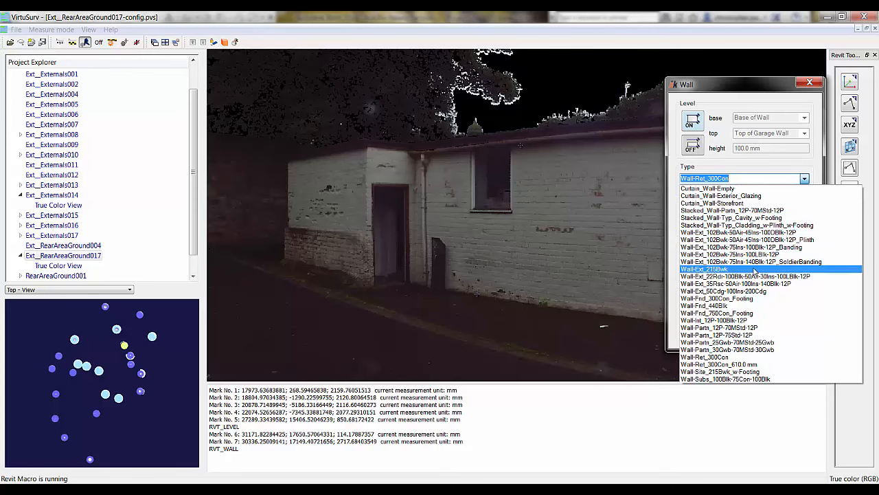
click(753, 268)
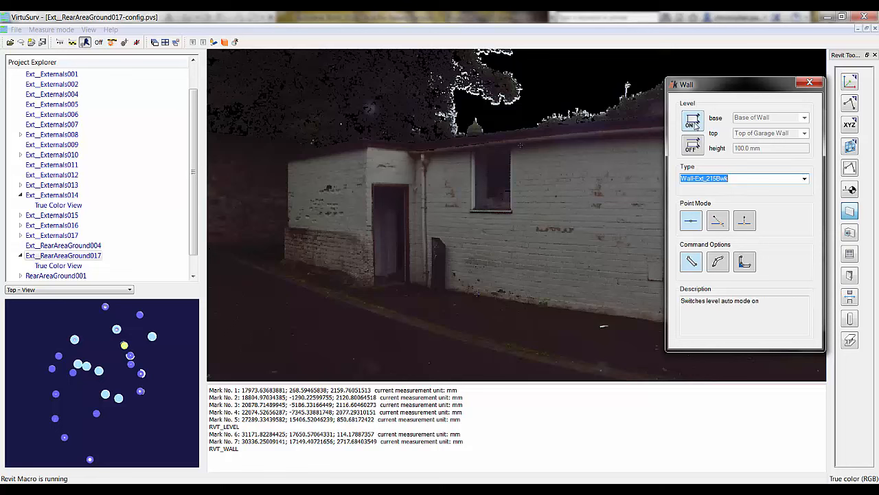
click(693, 144)
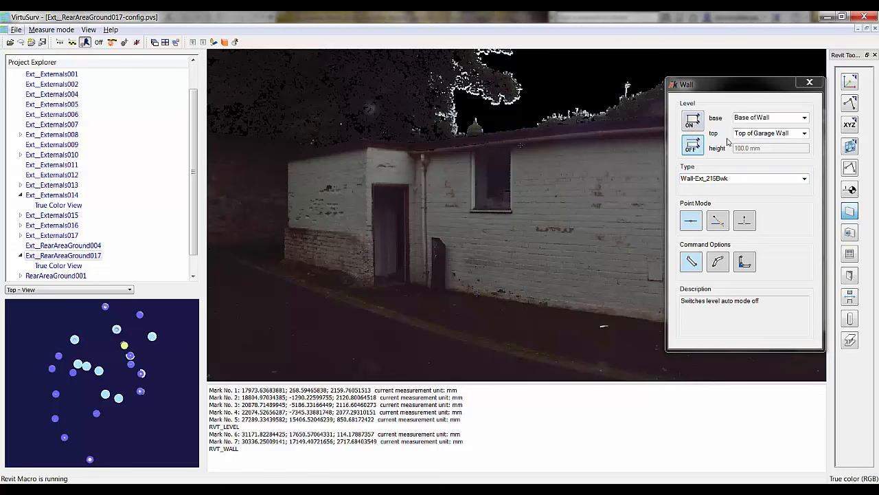
click(805, 132)
click(805, 122)
click(802, 130)
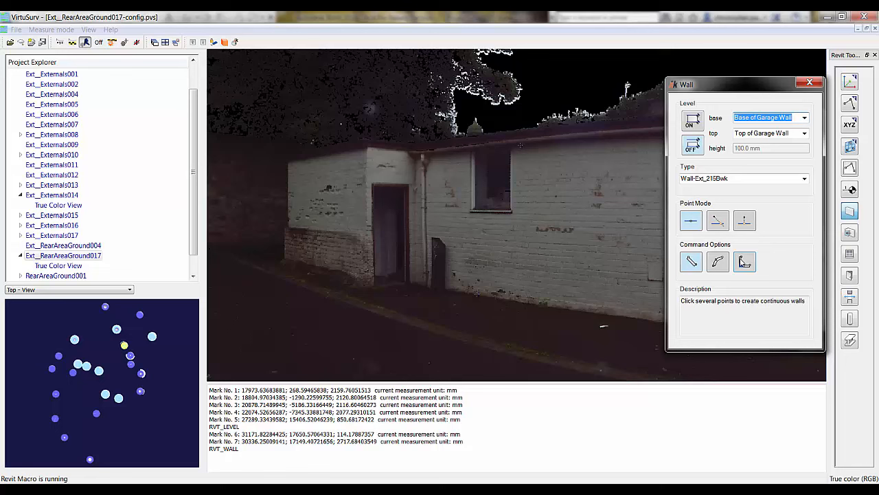
- Create continuous walls from the garage's outer corner around the doorway corner to the inner corner beside the downpipe
click(743, 264)
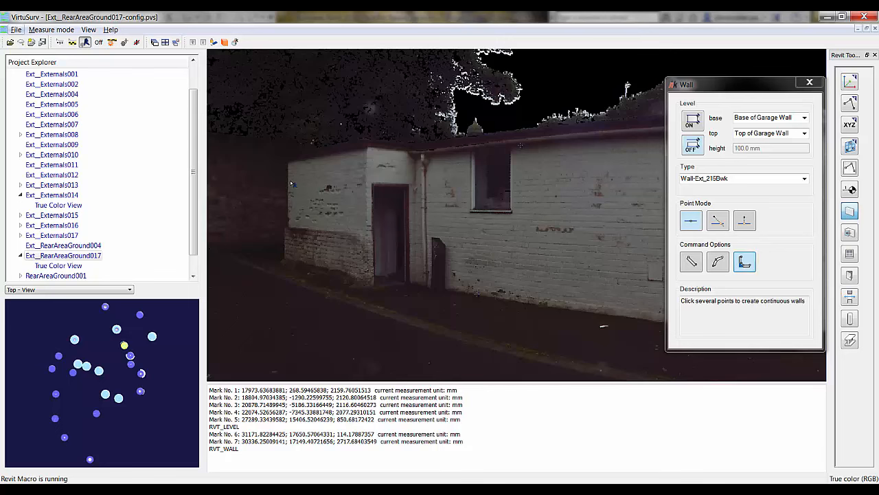
scroll(289, 180, up, 3)
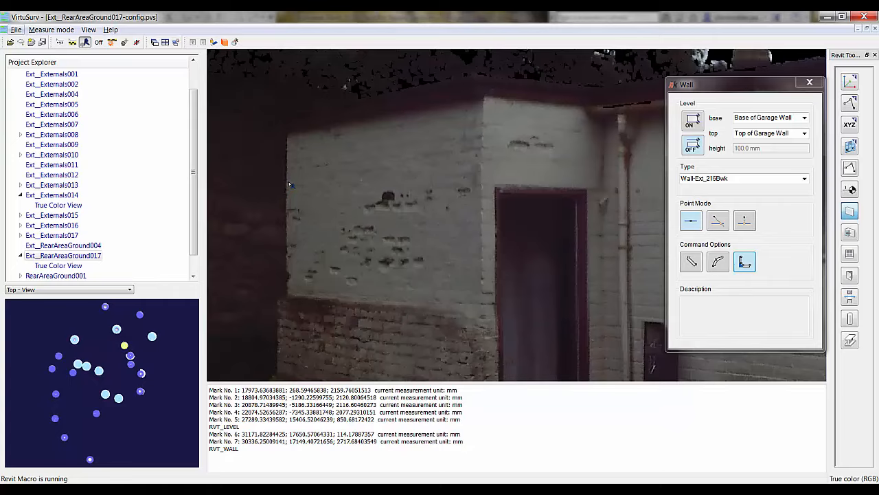
click(288, 184)
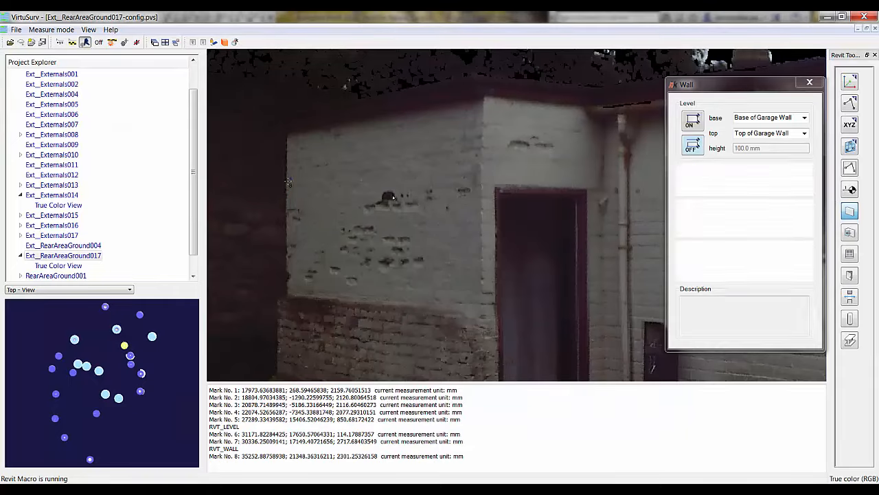
double_click(479, 168)
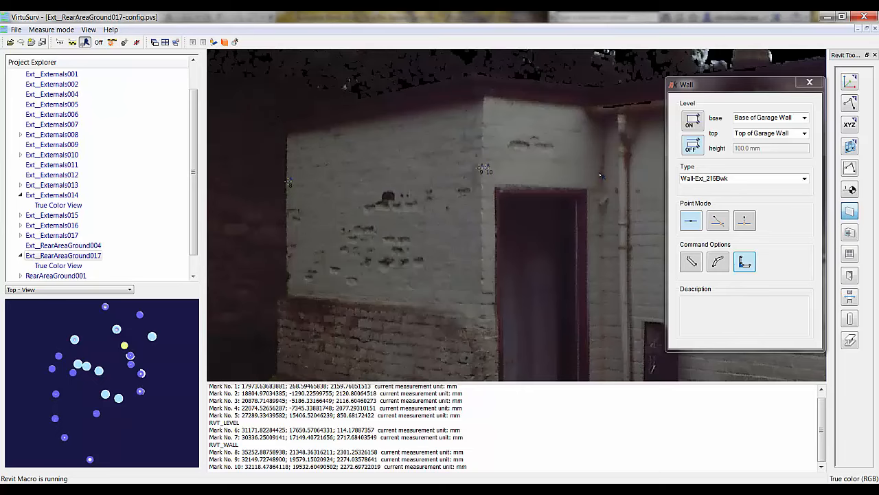
click(601, 174)
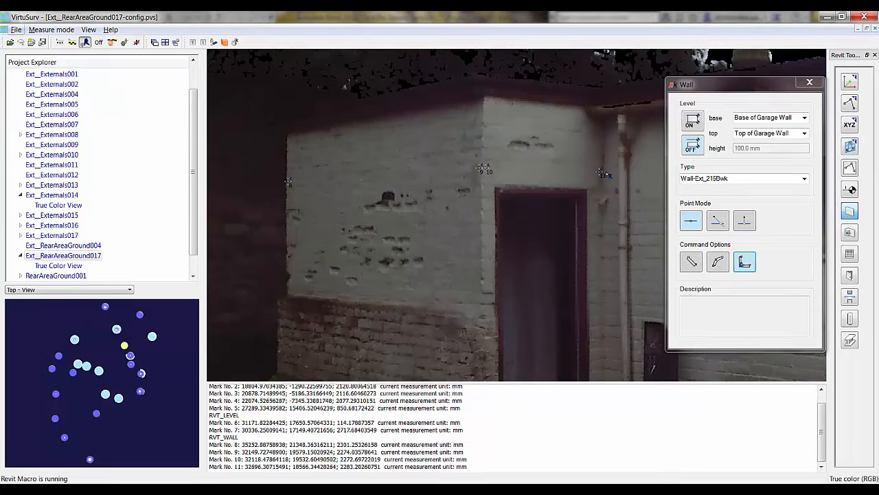
click(607, 173)
- Continue the walls along the long garage facade to its far corner by the striped bays, and check them in Revit's 3D view
scroll(608, 174, down, 5)
drag(607, 177, 439, 200)
drag(520, 201, 600, 191)
scroll(612, 178, up, 2)
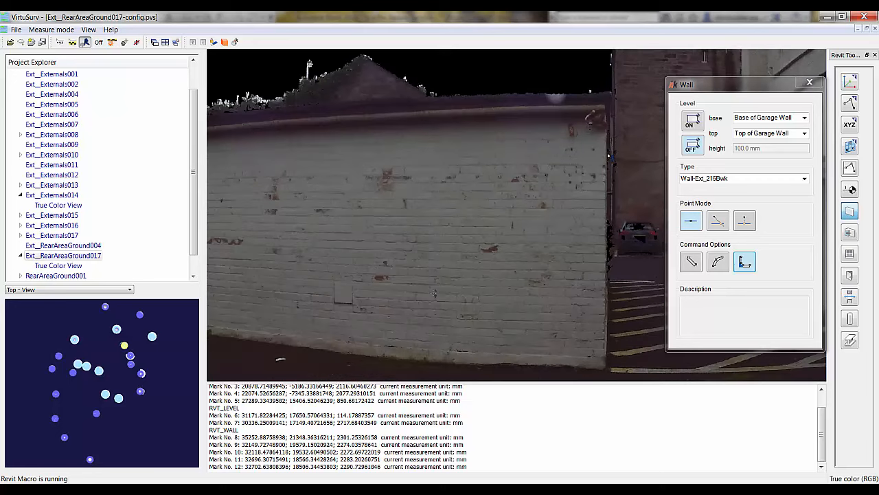
click(605, 155)
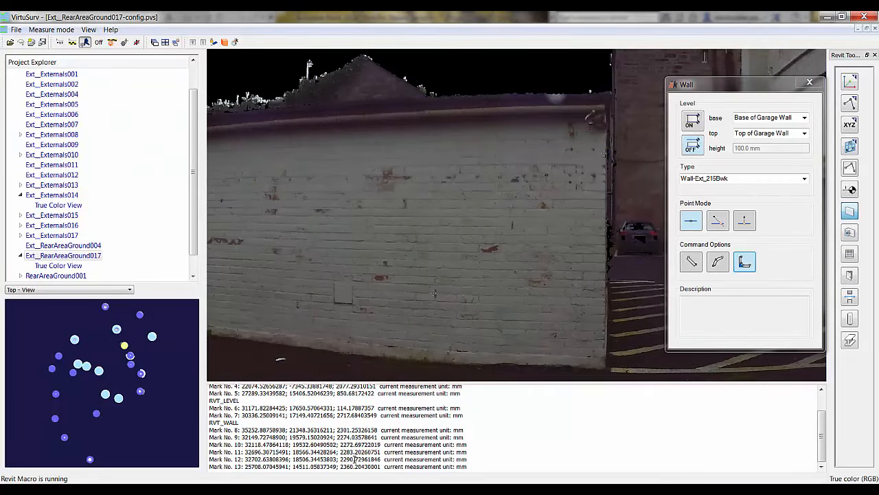
key(alt+Tab)
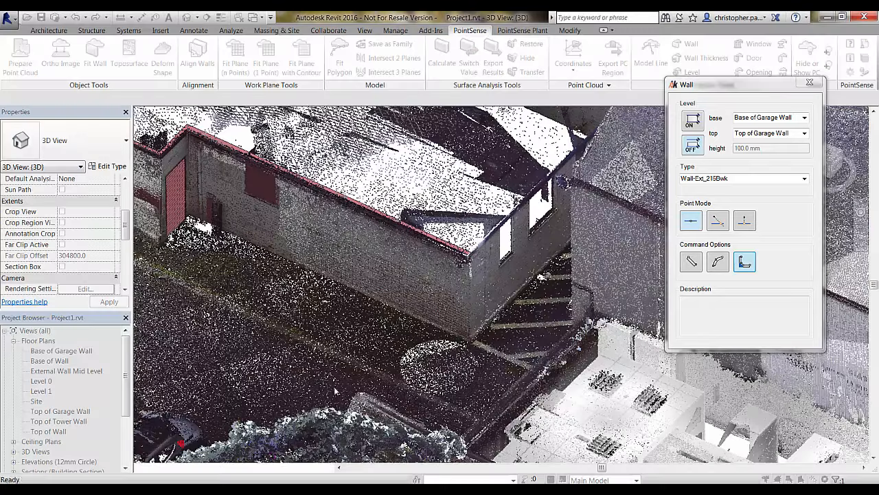
- End the Wall command, hide the point cloud to inspect the new garage walls in 3D, and display the point cloud again
key(Escape)
middle_drag(296, 281, 423, 298)
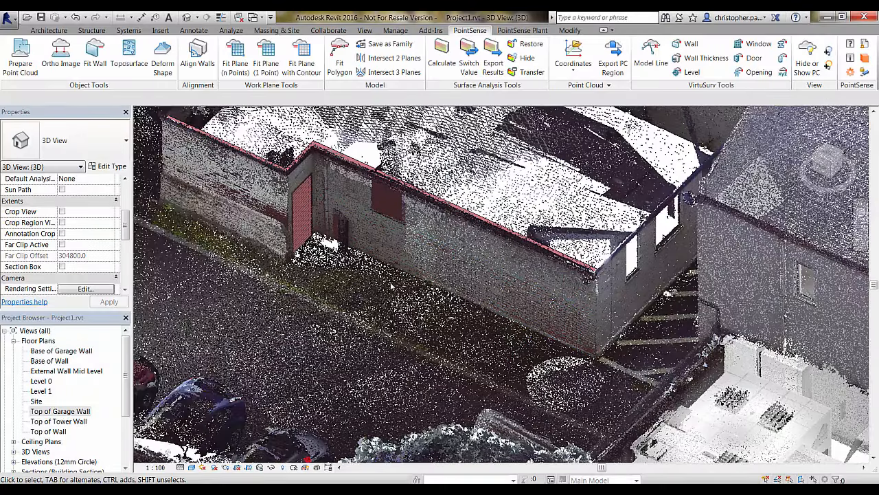
click(807, 58)
shift+middle_drag(470, 361, 476, 294)
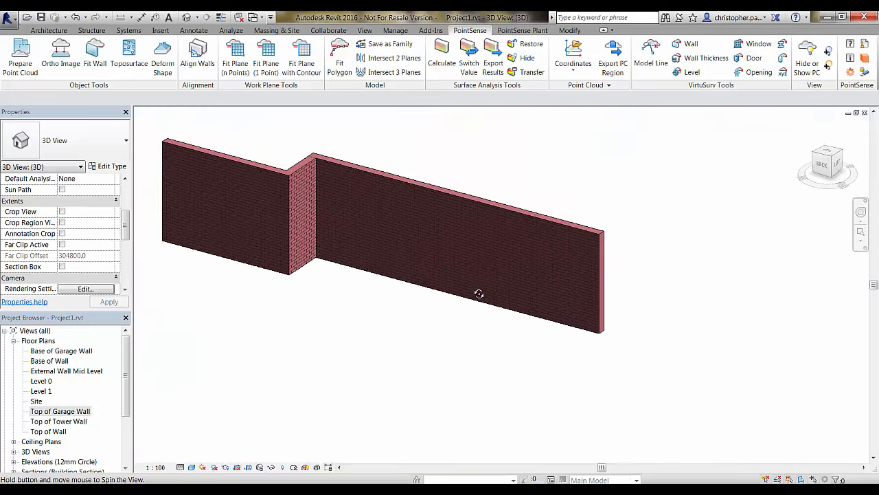
click(806, 53)
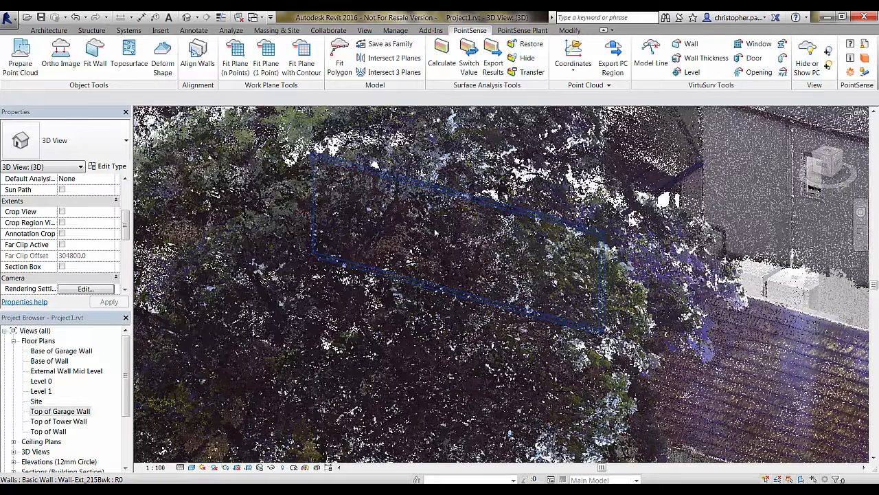
middle_drag(436, 233, 460, 142)
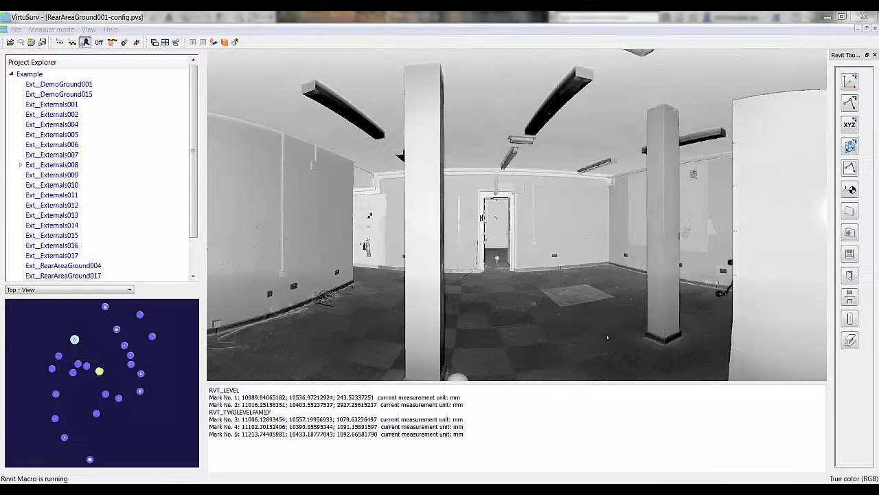
- In VirtuSurv, create Revit levels from the RearAreaGround001 scan by picking the floor beside the column base and the ceiling at its top
click(849, 191)
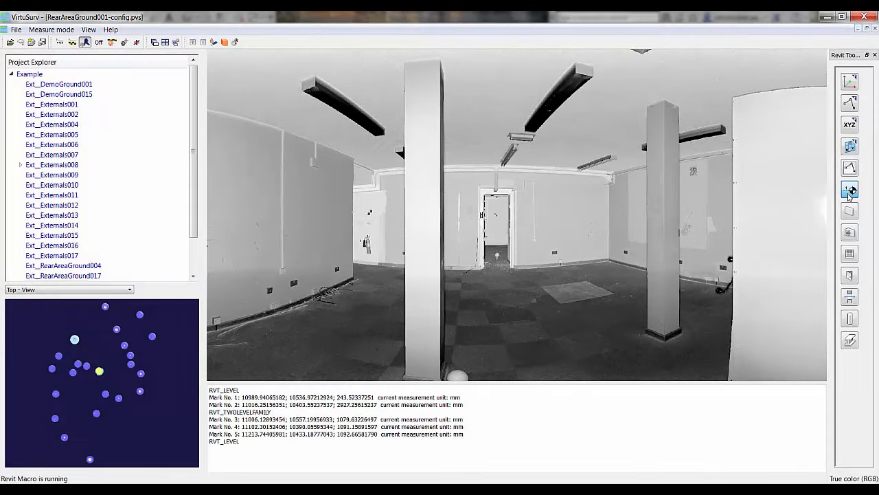
click(654, 339)
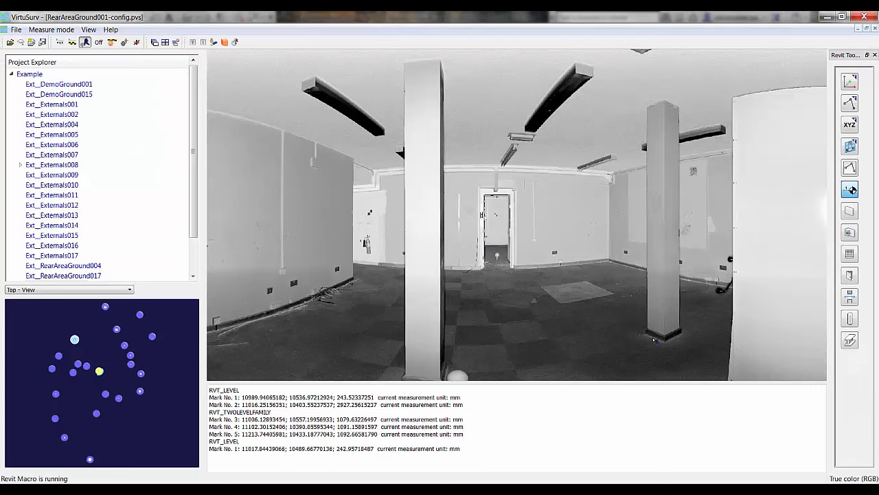
click(656, 106)
click(330, 490)
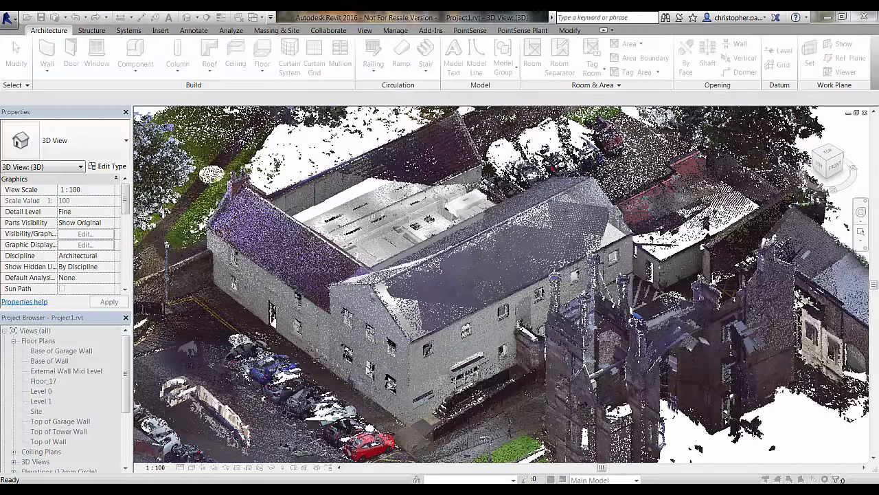
key(alt+Tab)
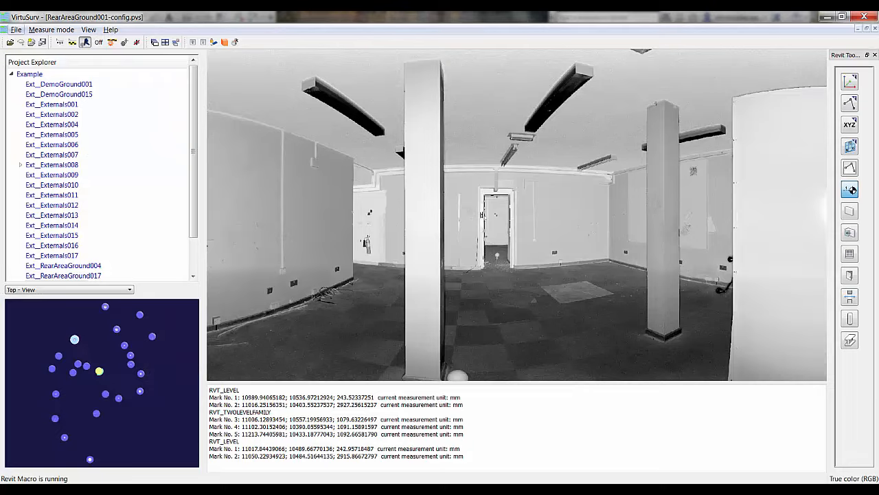
- Switch to Revit and rename the Floor_18 floor plan to Rear Ground Floor, including its corresponding level and views
key(alt+Tab)
click(42, 390)
right_click(43, 390)
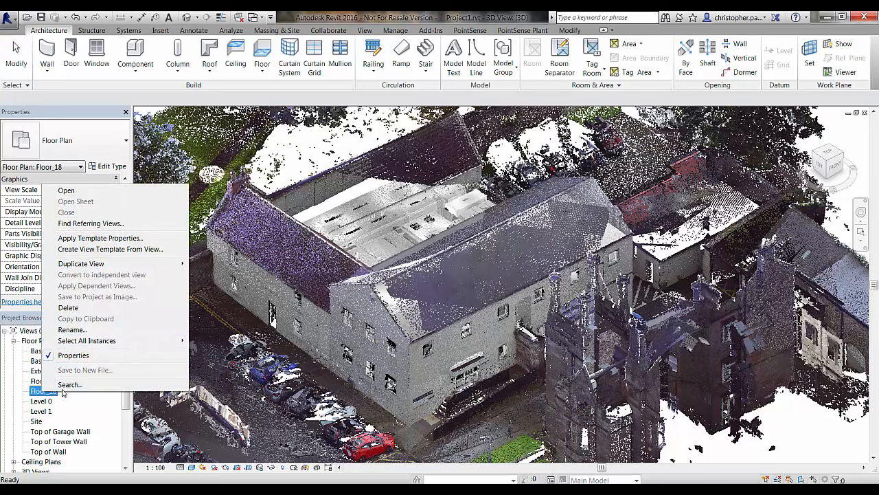
click(89, 330)
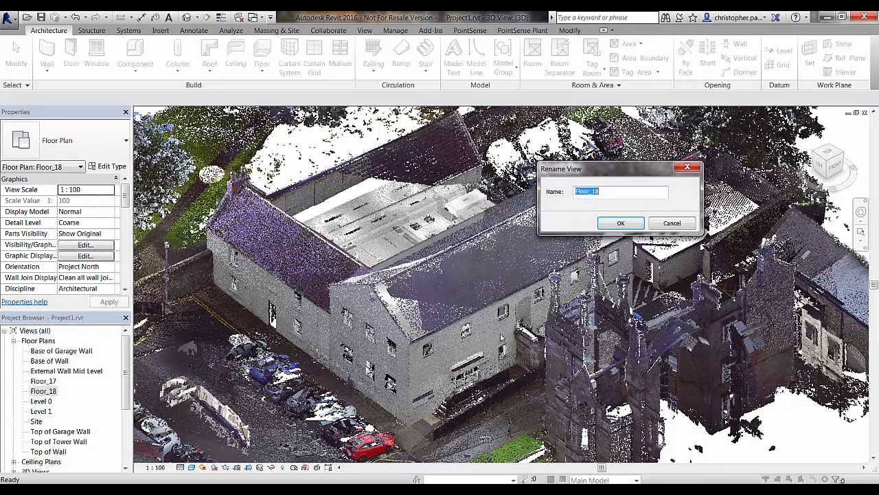
text(Rear Ground Floor)
click(620, 223)
click(486, 260)
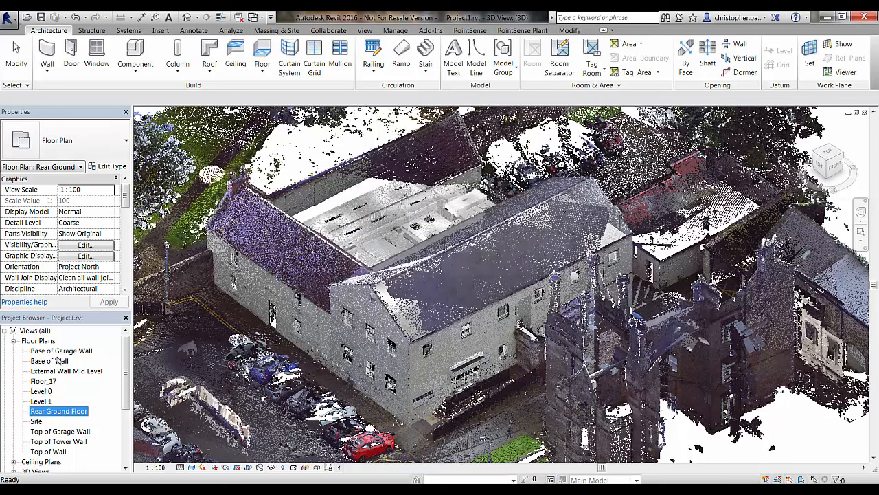
- Rename the Floor_17 floor plan to Rear Ground Floor Ceiling Level, including its corresponding level and views
right_click(44, 381)
click(69, 366)
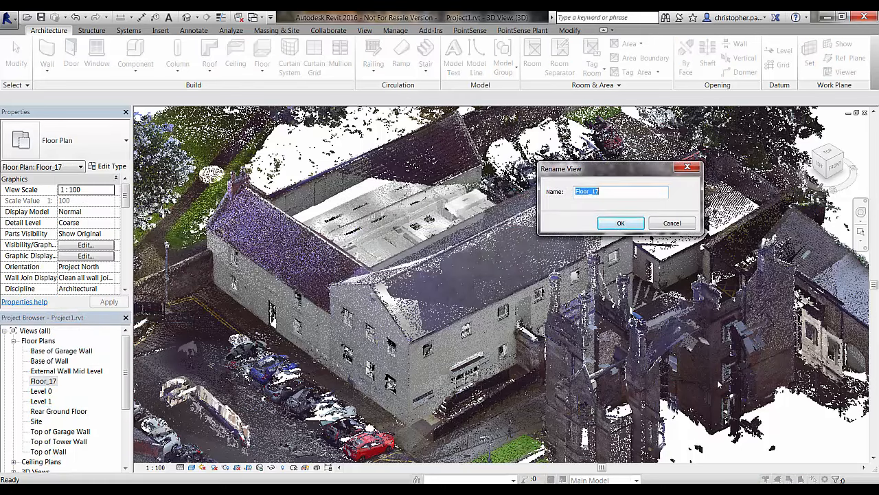
text(Rear Ground)
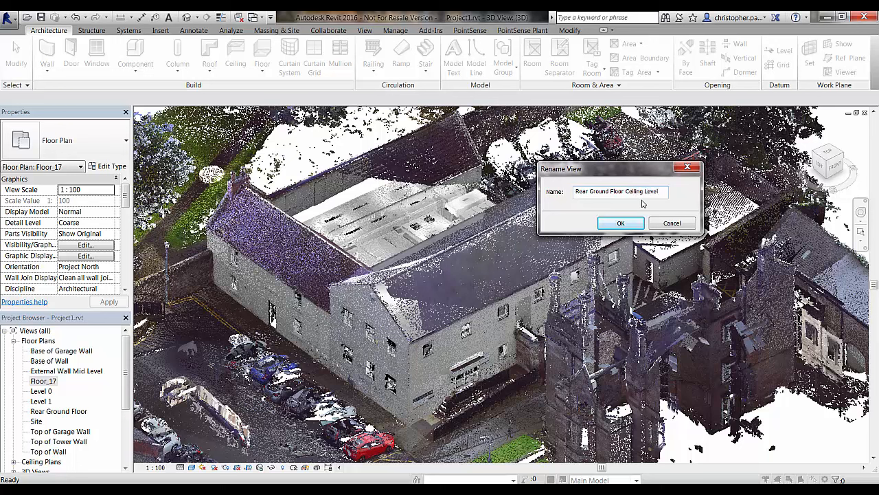
click(622, 224)
click(488, 261)
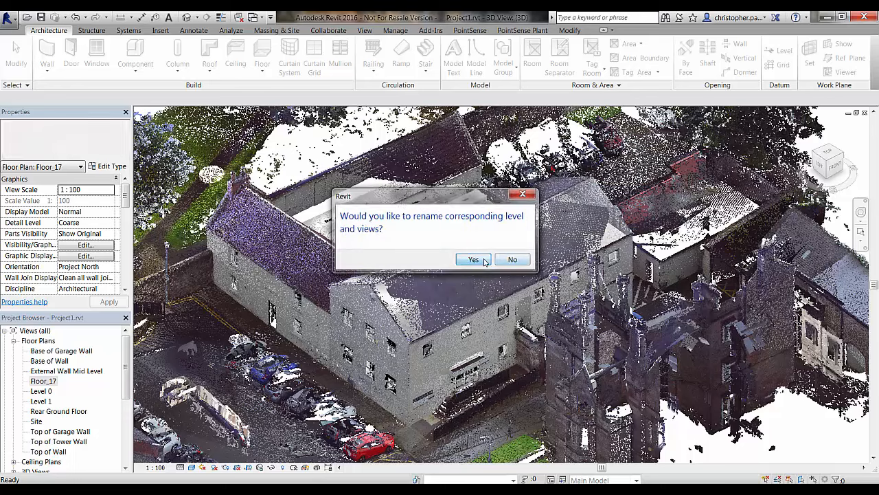
- Open the Rear Ground Floor plan and show its crop region
double_click(59, 401)
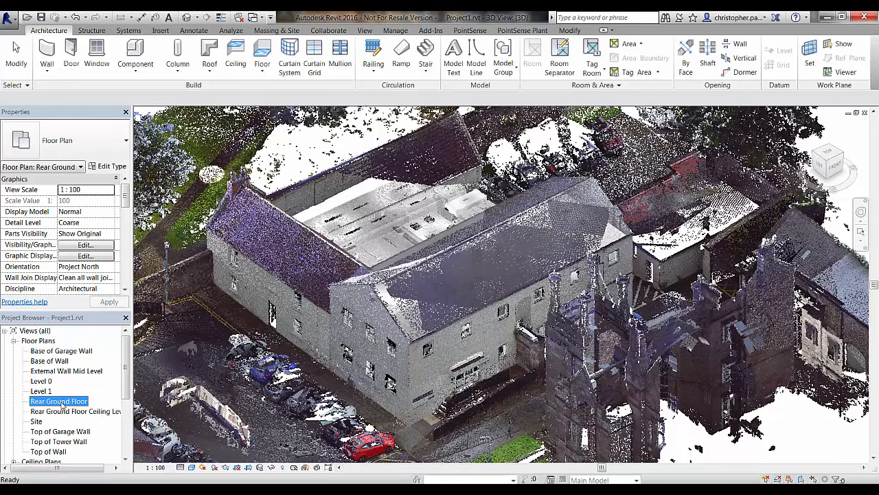
middle_drag(513, 336, 688, 196)
scroll(503, 334, down, 2)
middle_drag(521, 287, 598, 309)
scroll(604, 312, down, 3)
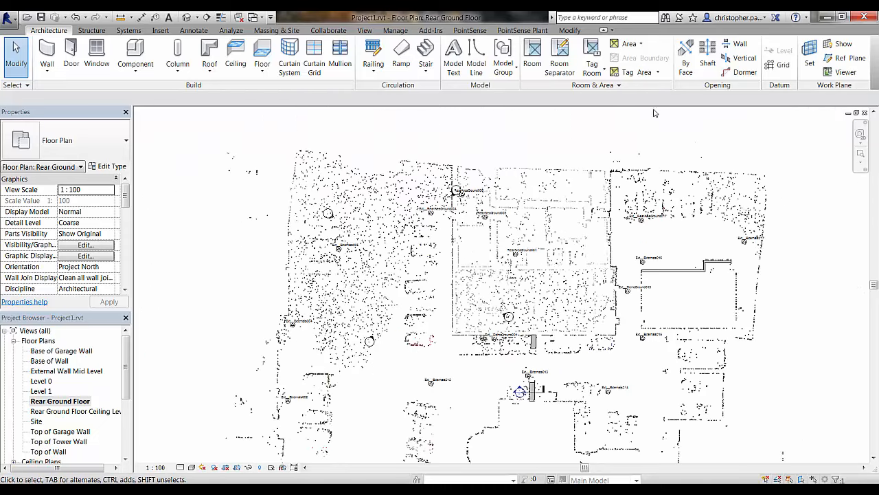
click(233, 468)
scroll(657, 350, down, 3)
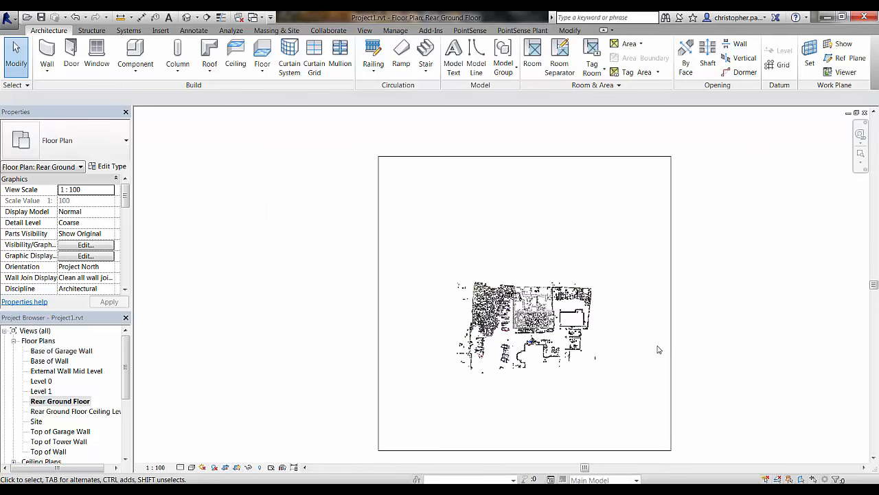
- Edit the profile of the plan's crop region and delete its existing boundary lines
click(671, 350)
click(462, 59)
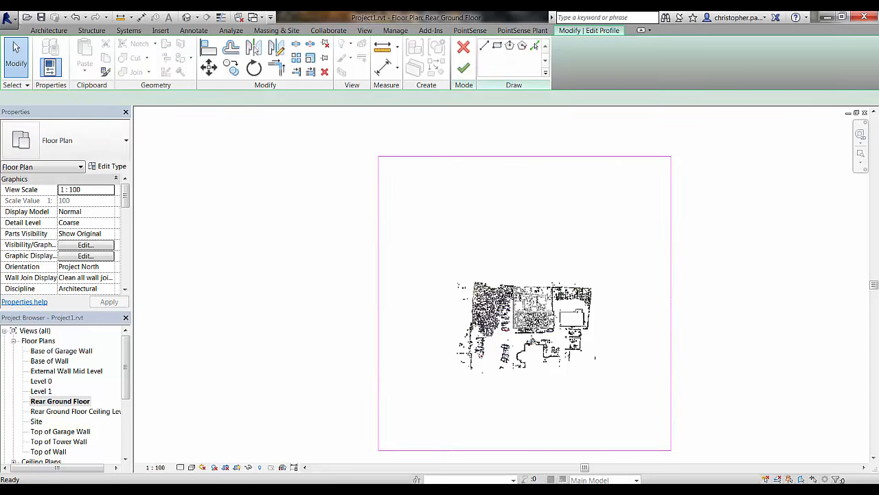
drag(349, 122, 738, 460)
- Draw a rectangular crop boundary about 5600 by 3200 mm around the two columns near RearAreaGround001, and finish the crop edit
scroll(540, 316, up, 5)
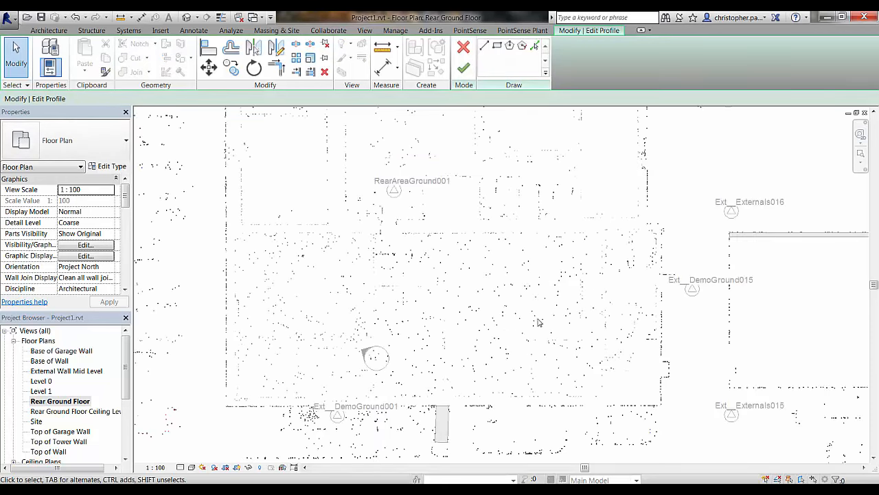
middle_drag(541, 316, 685, 325)
click(496, 46)
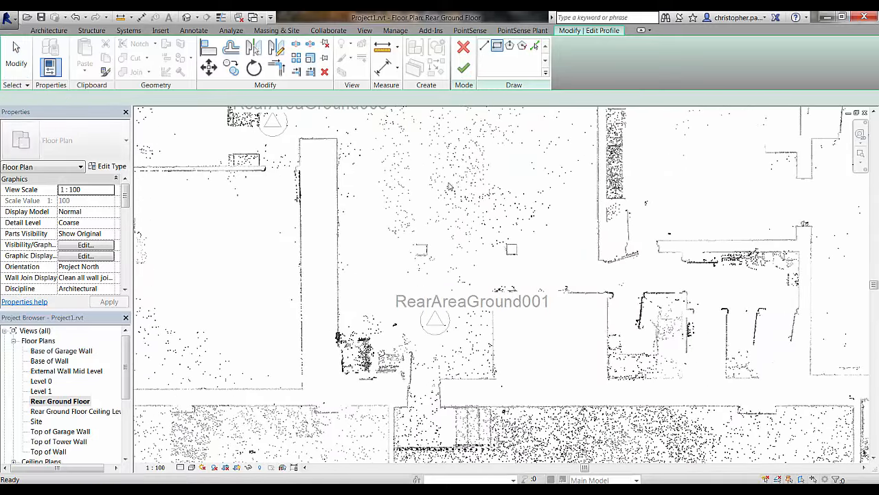
click(332, 180)
click(563, 311)
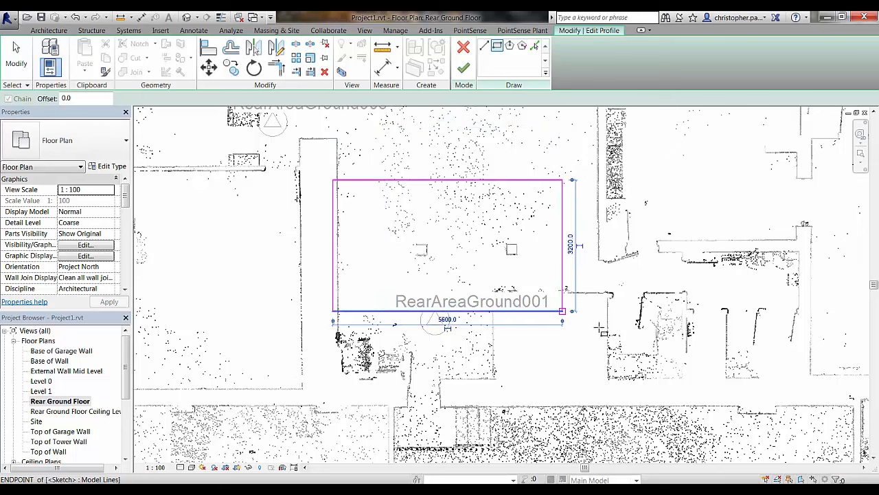
click(463, 72)
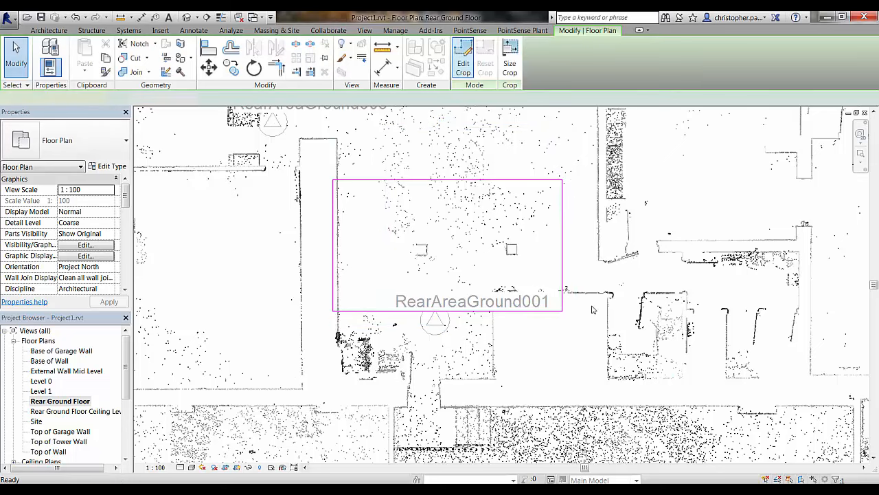
click(522, 345)
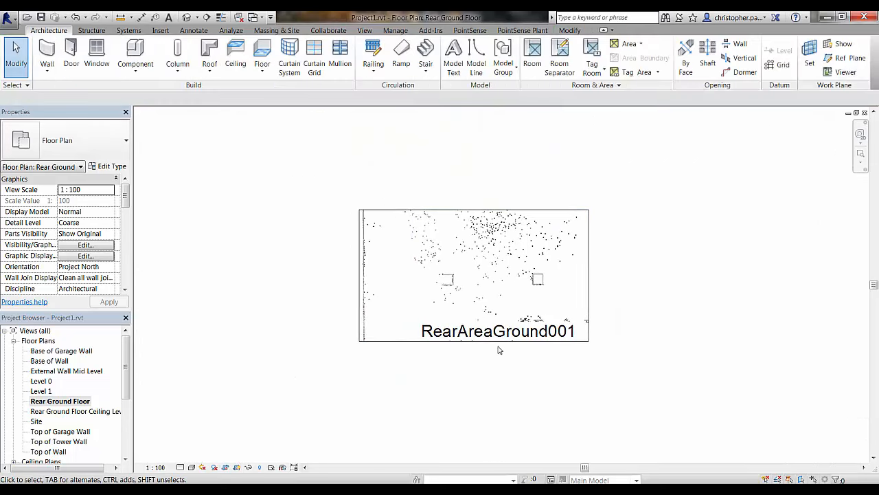
- Set the bottom offset of the Rear Ground Floor plan's view range to 300 mm so the columns are clear of floor points
scroll(497, 349, up, 2)
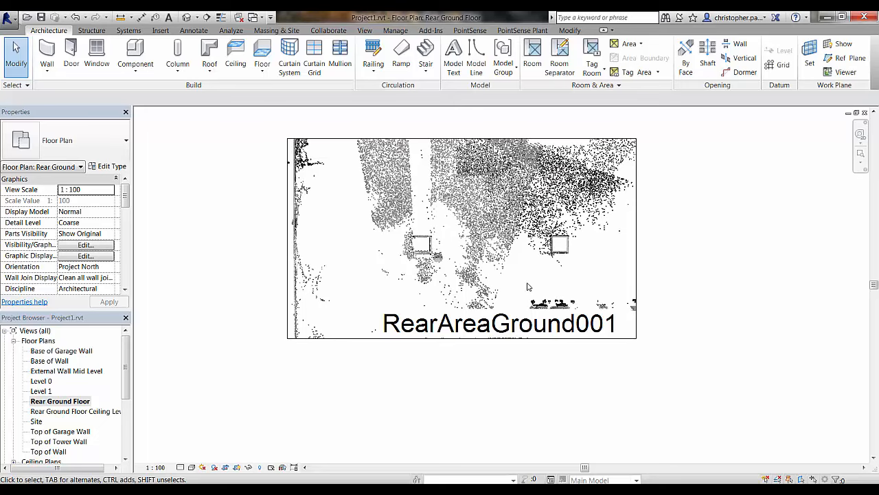
scroll(533, 277, up, 2)
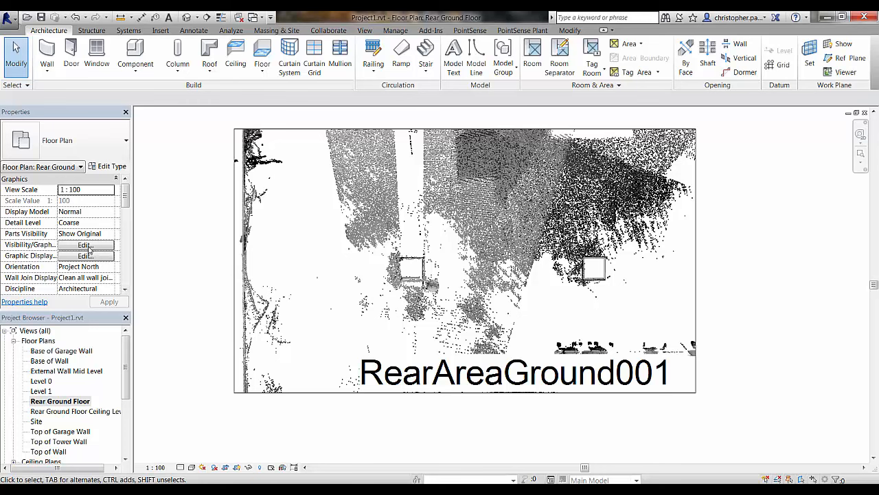
drag(123, 192, 130, 247)
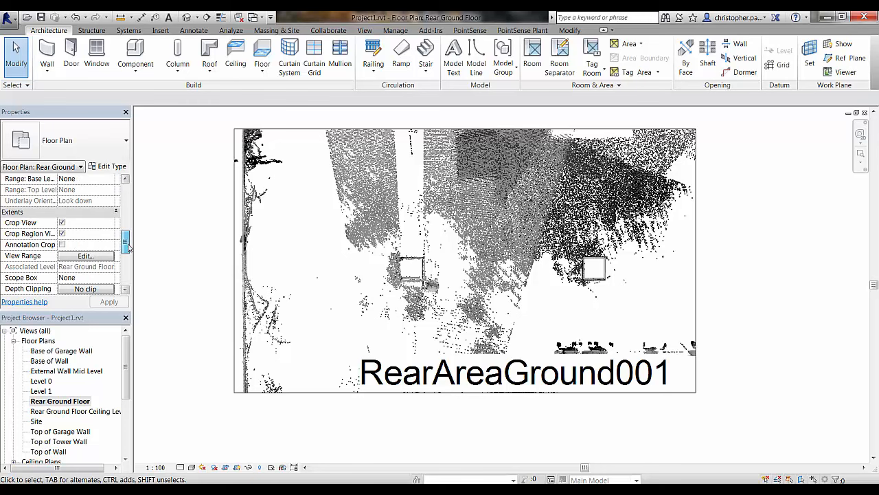
click(85, 256)
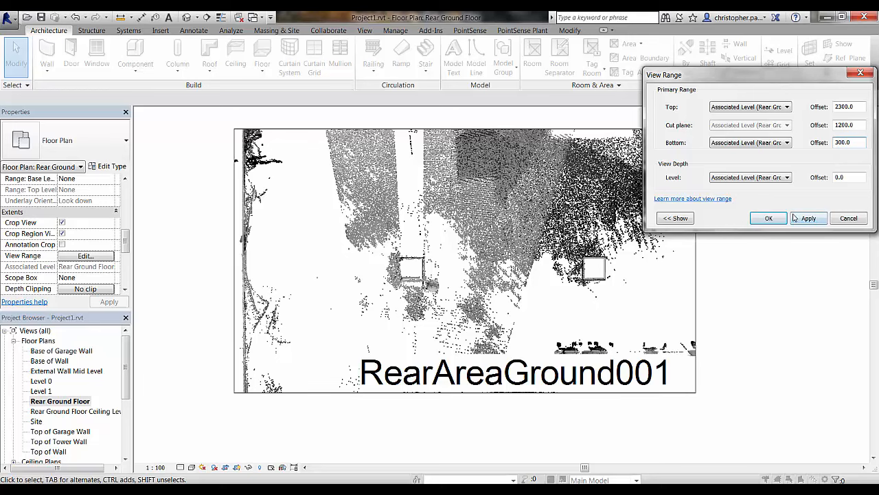
click(769, 218)
scroll(591, 305, up, 7)
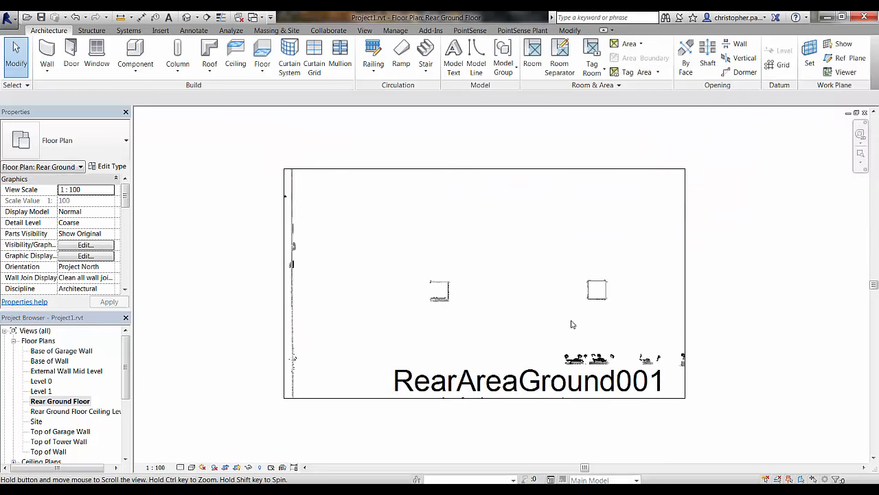
middle_drag(626, 269, 594, 316)
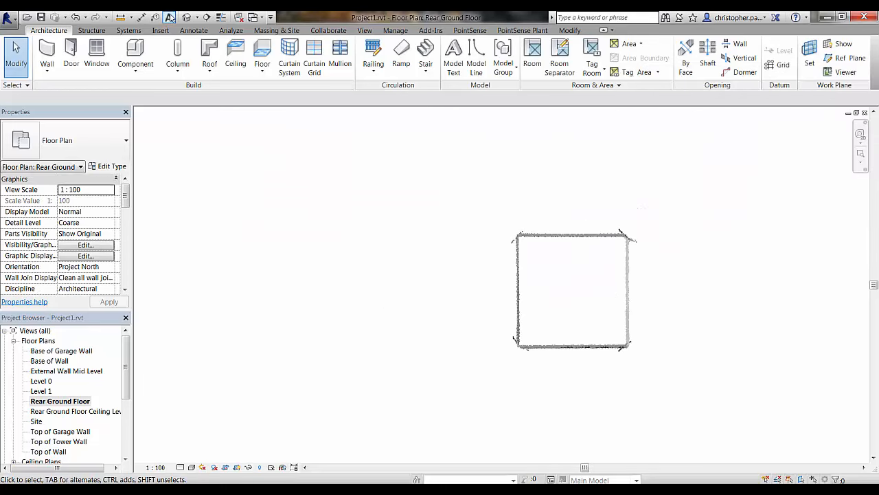
- Draw two short vertical reference planes upward from the two upper corners of the square column outline in the point cloud
key(r)
key(p)
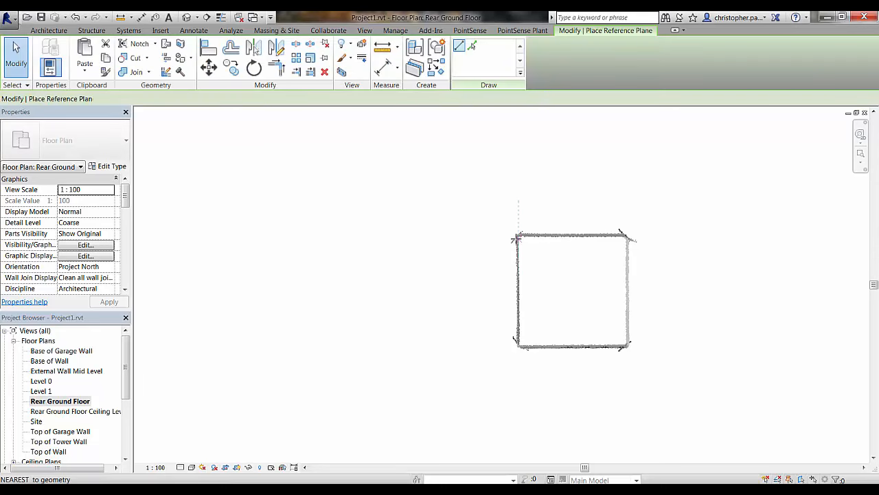
scroll(517, 211, up, 3)
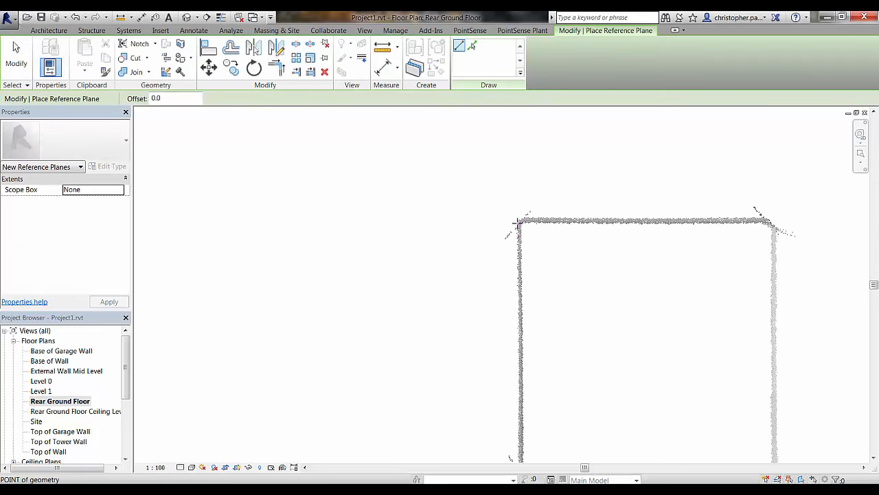
click(517, 222)
click(519, 164)
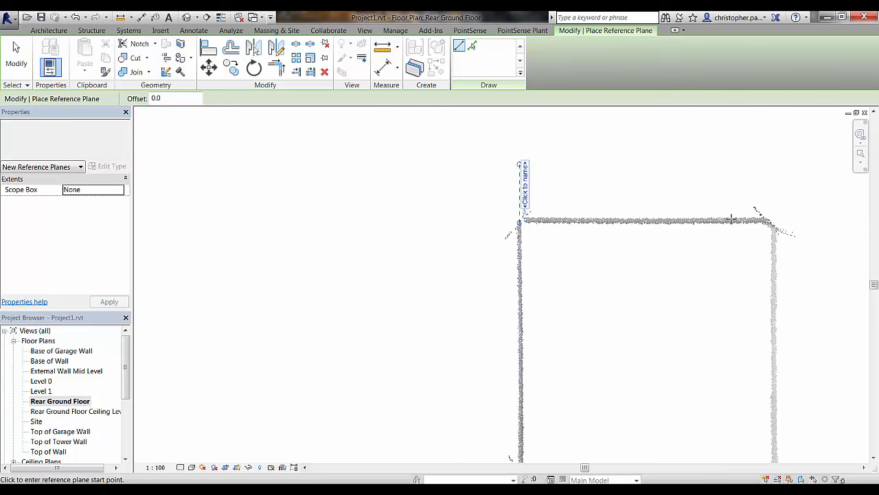
click(774, 223)
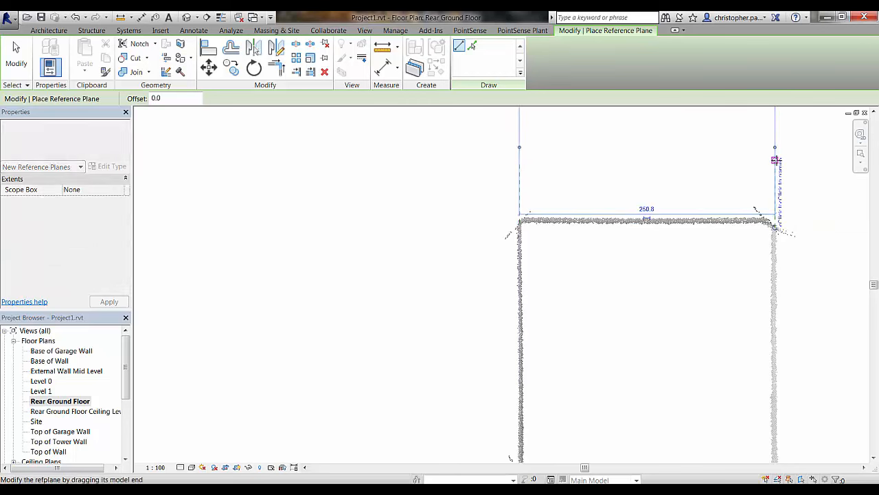
click(775, 160)
- Place an aligned dimension between the two reference planes above the scanned column to measure its width
key(i)
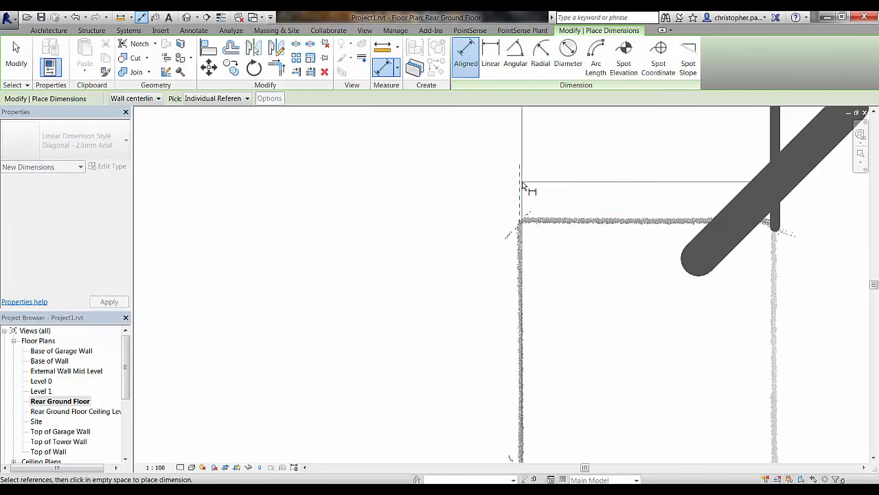
scroll(530, 184, down, 3)
middle_drag(576, 200, 554, 323)
scroll(575, 243, down, 1)
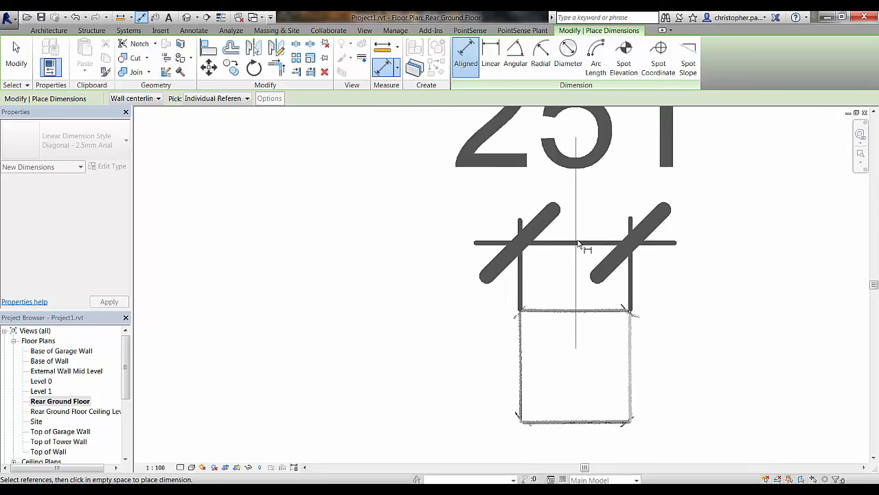
click(592, 204)
key(Escape)
scroll(659, 261, down, 3)
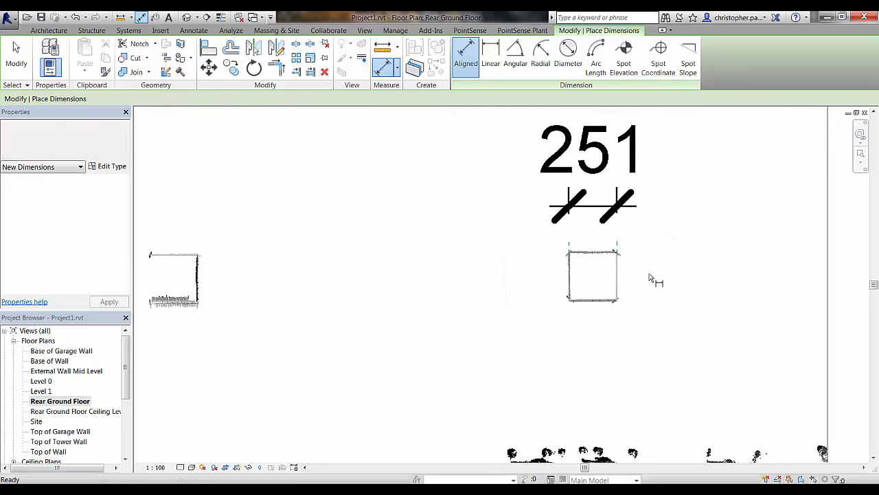
key(Escape)
- Open the default 3D view and orient it to the Rear Ground Floor plan
middle_drag(536, 286, 556, 289)
scroll(555, 289, down, 1)
scroll(627, 295, down, 2)
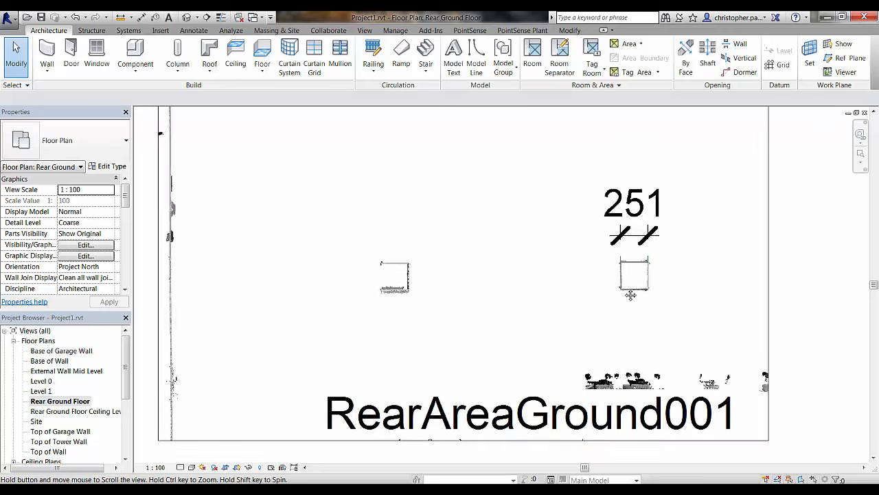
mouse_move(627, 294)
middle_down()
mouse_move(648, 293)
mouse_move(566, 305)
middle_up()
scroll(632, 294, down, 1)
click(186, 17)
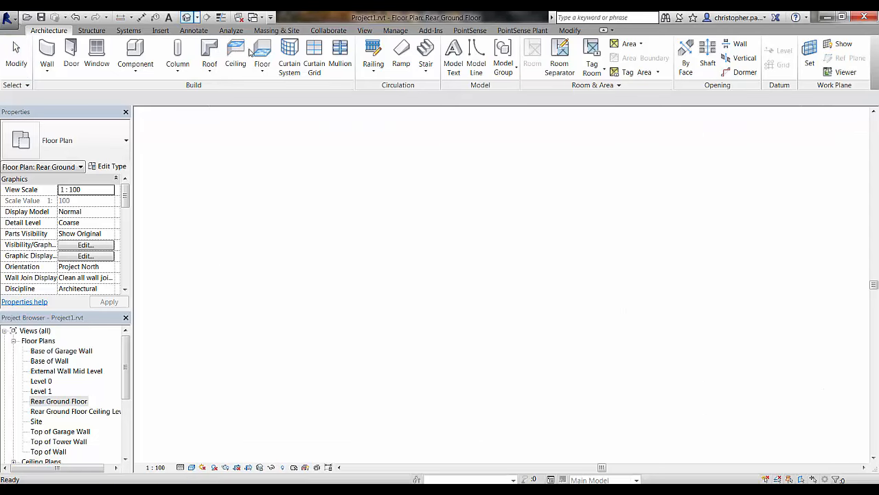
right_click(828, 161)
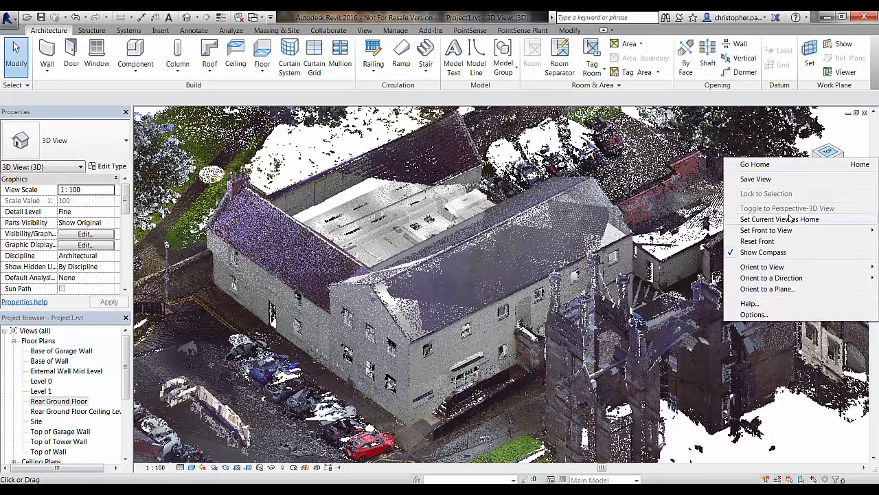
mouse_move(762, 267)
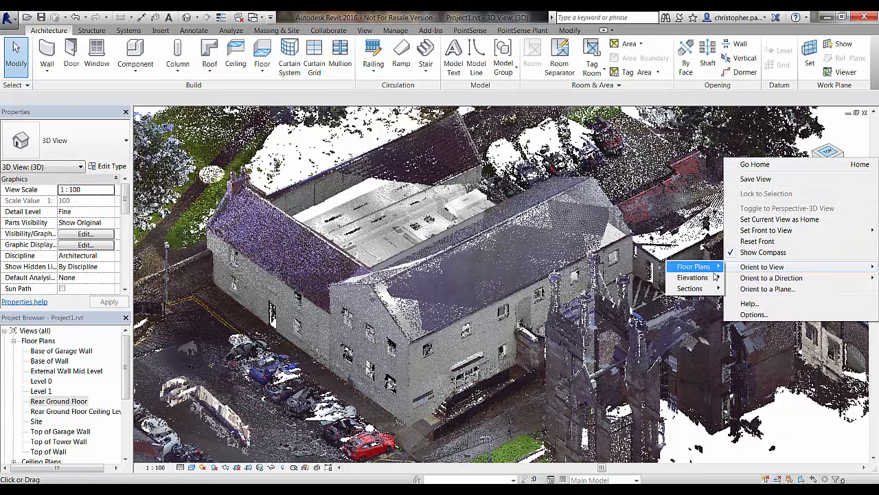
mouse_move(714, 270)
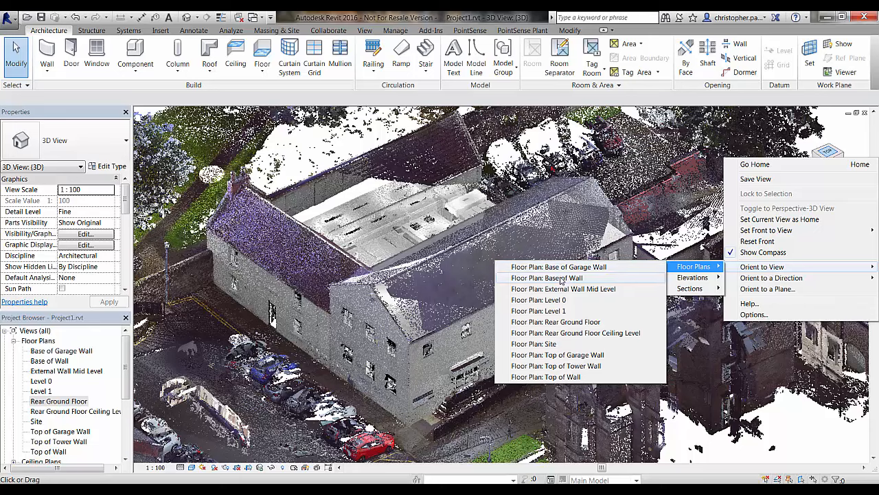
click(556, 322)
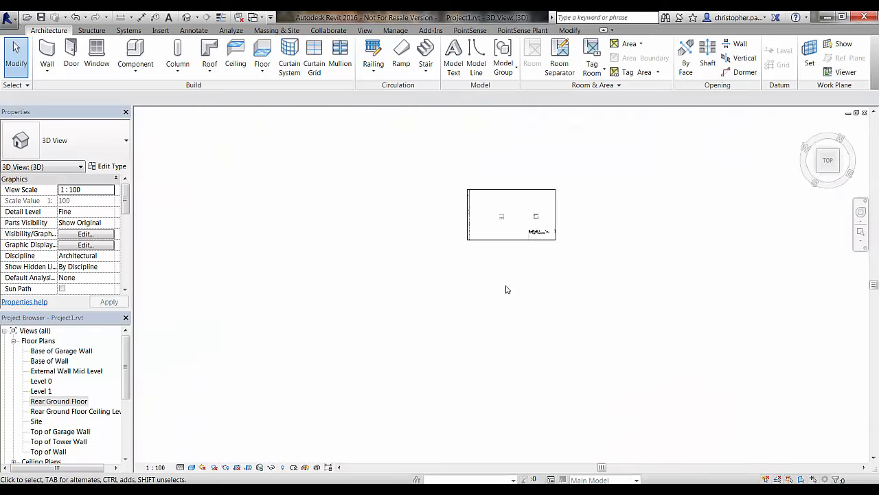
- Extend the section box downward and upward so it encloses the scanned room's floor and ceiling
scroll(514, 213, up, 4)
click(524, 282)
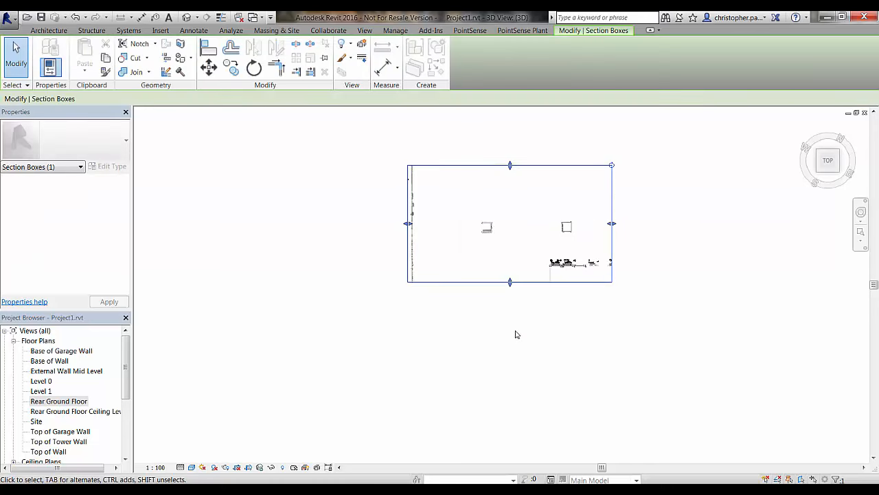
shift+middle_drag(549, 311, 526, 264)
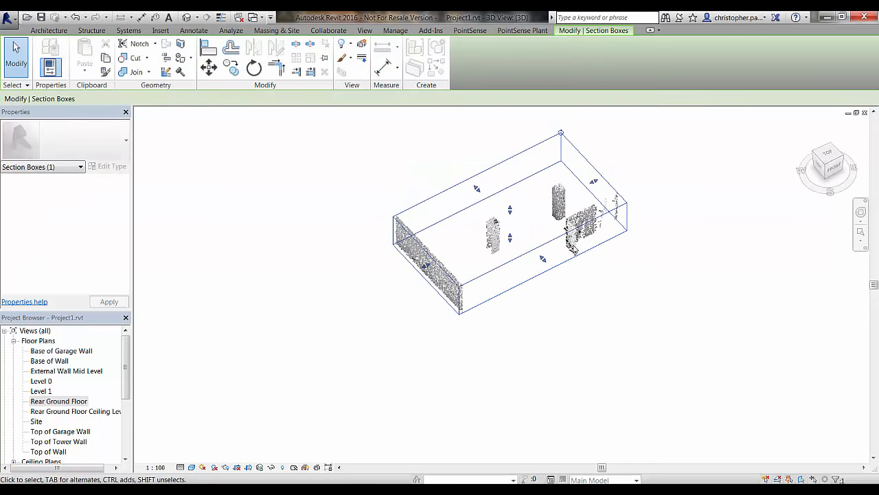
scroll(527, 264, up, 2)
drag(460, 270, 462, 325)
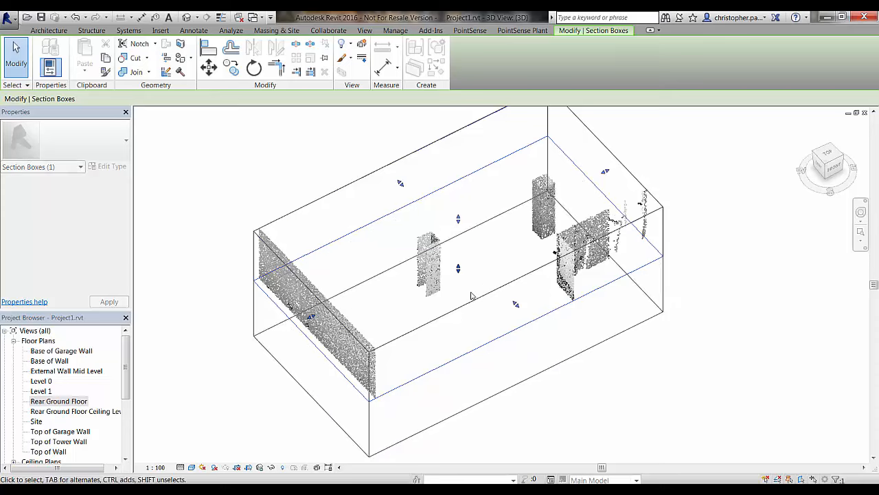
drag(458, 218, 459, 156)
shift+middle_drag(651, 311, 683, 226)
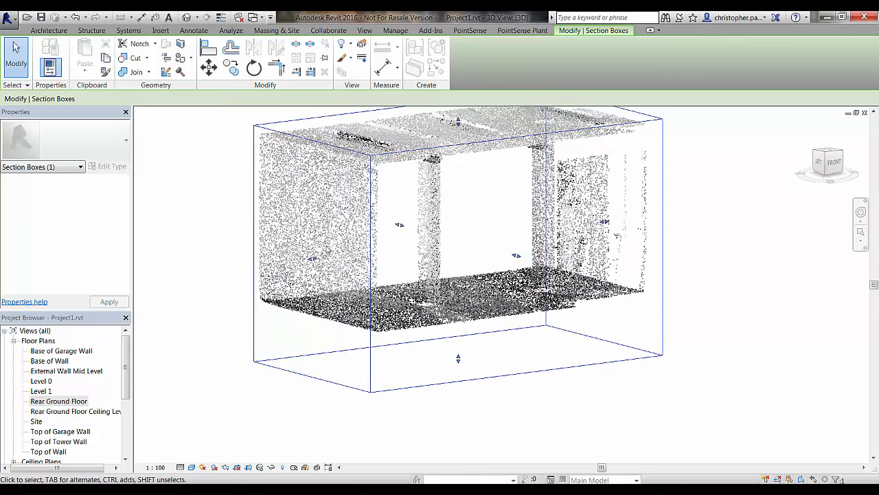
shift+middle_drag(391, 257, 472, 336)
click(722, 298)
shift+middle_drag(722, 298, 686, 289)
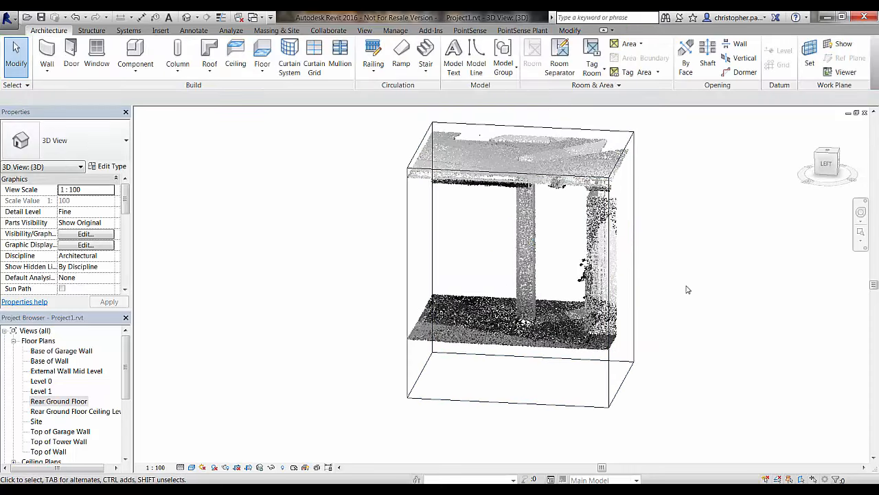
- Duplicate the Columns_Rectangular 450x600mm architectural column type under the name 250x250mm
click(181, 72)
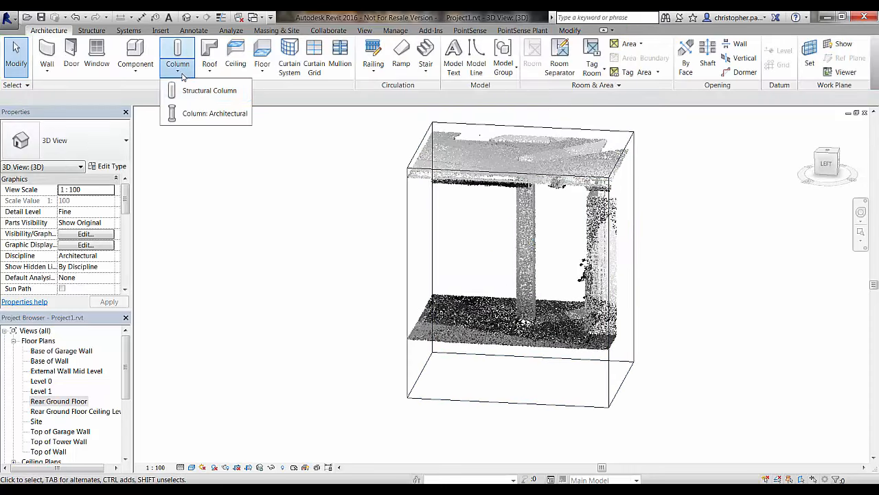
click(198, 114)
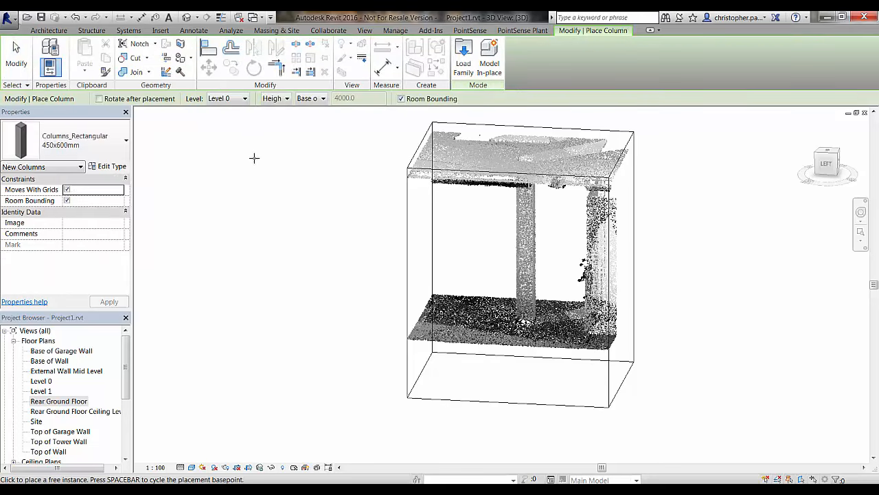
click(107, 167)
click(787, 157)
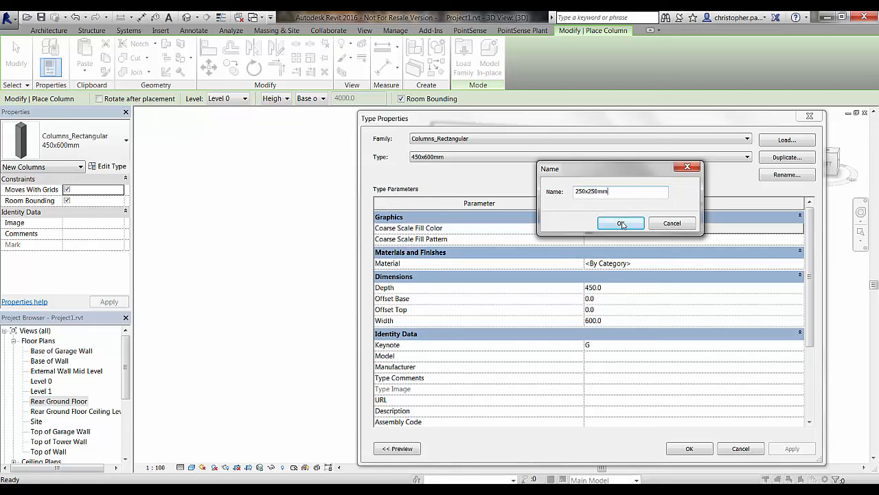
click(621, 224)
- Set the new column type's depth and width to 250 mm and leave column placement
click(597, 289)
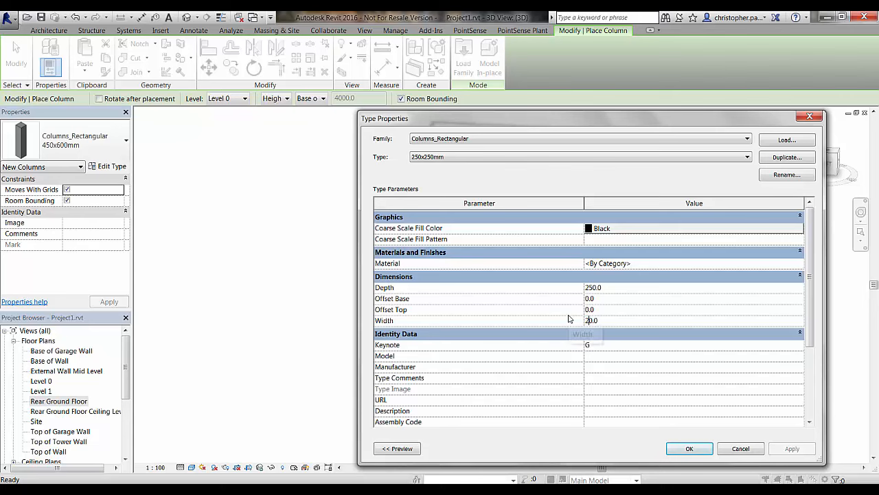
text(5)
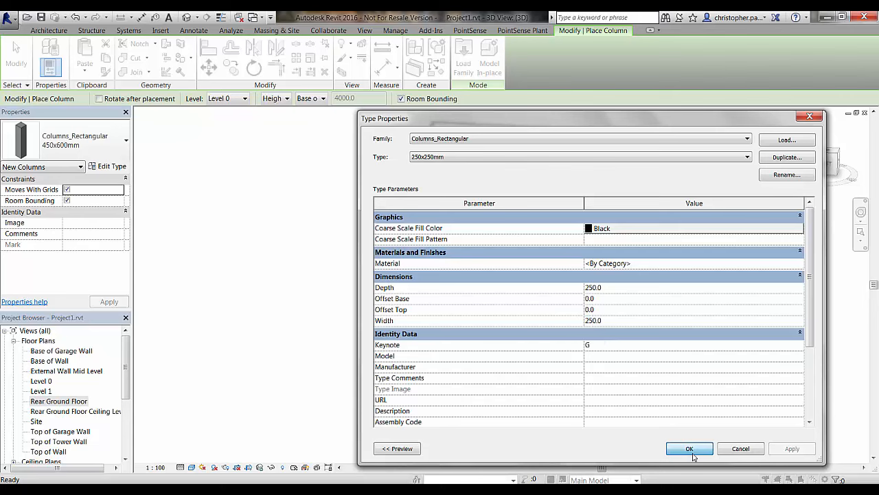
click(689, 448)
key(Escape)
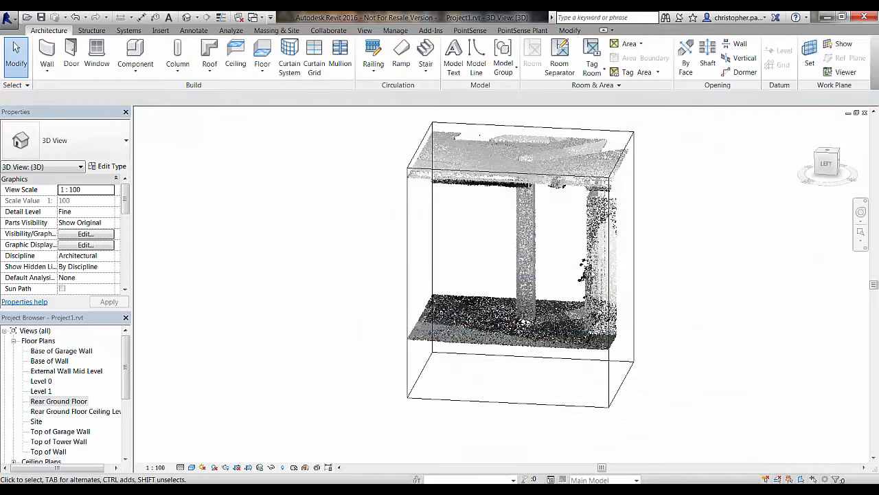
- Switch to VirtuSurv and start a two-level based family with automatic levels off and type Columns_Rectangular 250x250mm
middle_drag(671, 292, 665, 293)
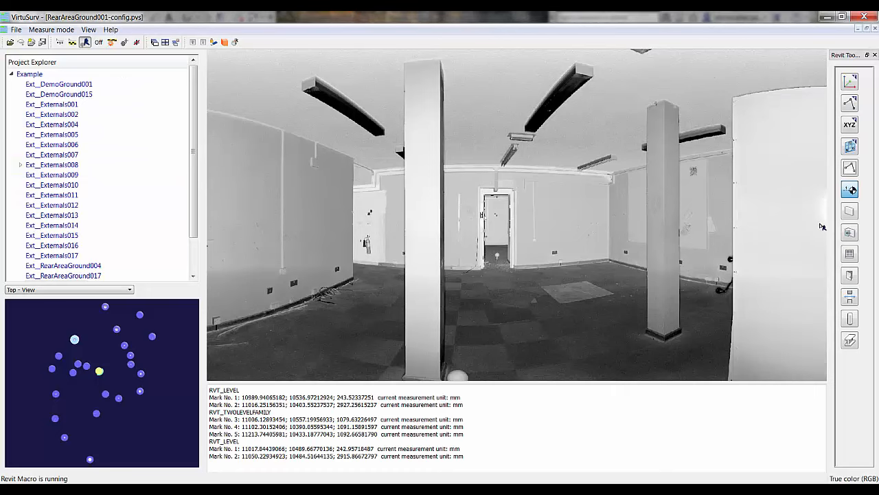
click(851, 318)
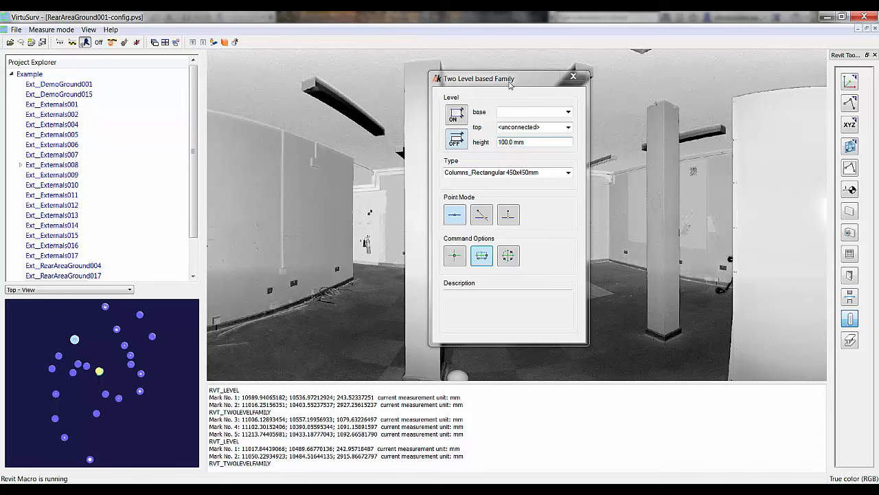
drag(510, 84, 328, 79)
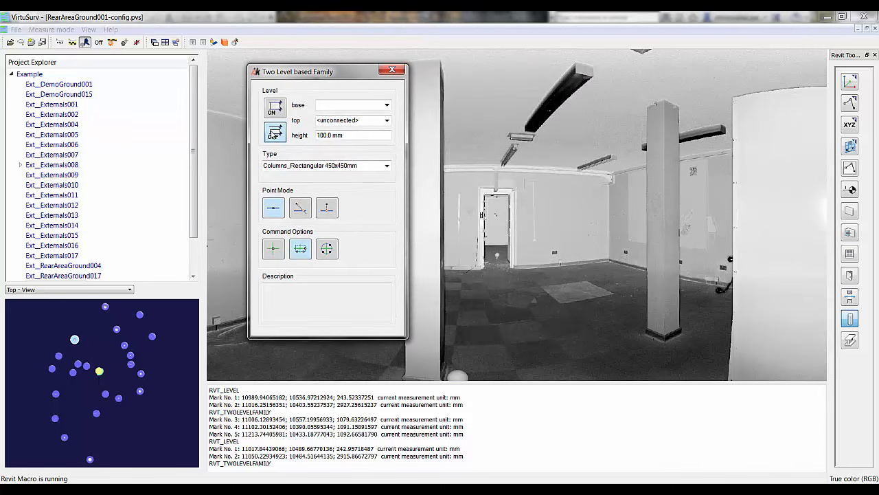
click(274, 135)
click(388, 167)
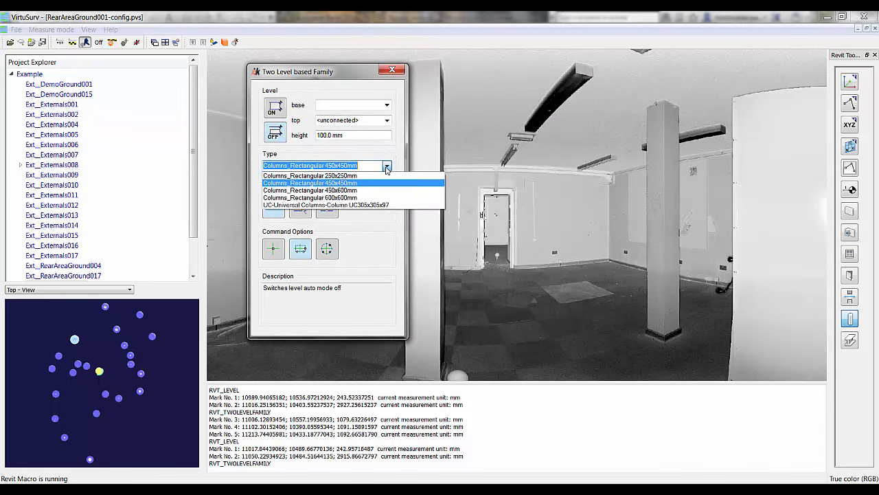
click(383, 172)
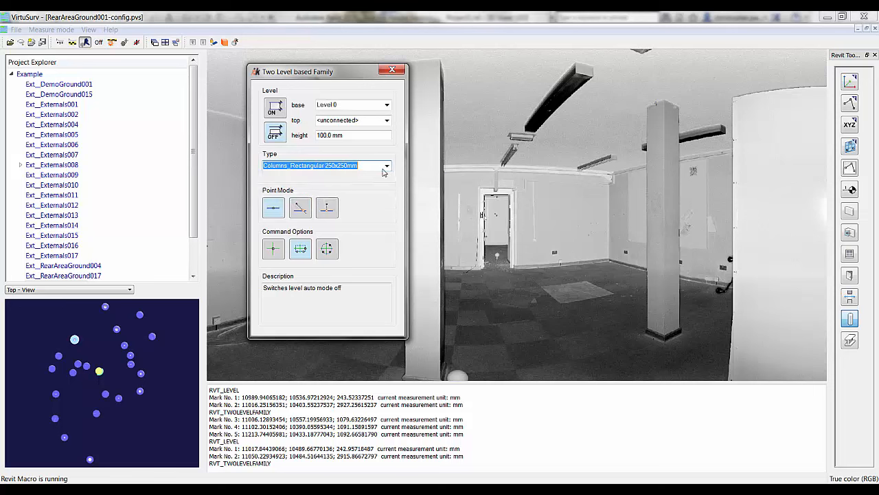
- Set the column family's top level to Rear Ground Floor Ceiling Level and its base level to Rear Ground Floor
click(388, 121)
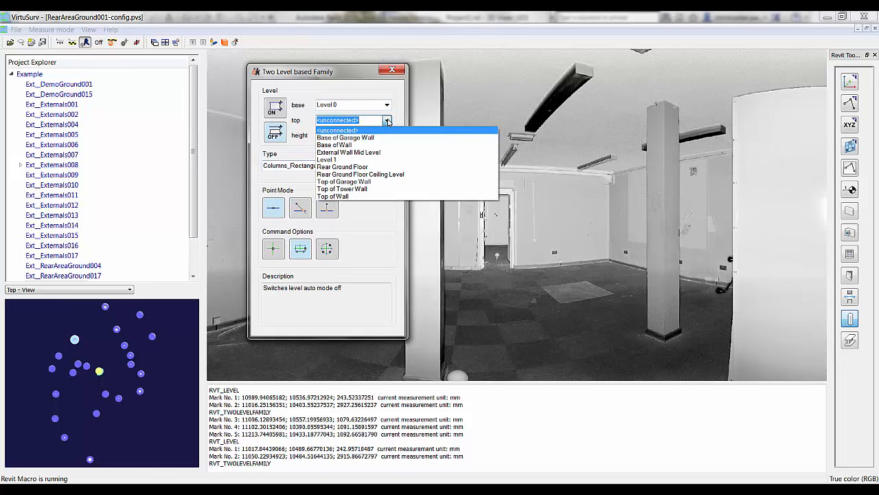
click(382, 174)
click(387, 104)
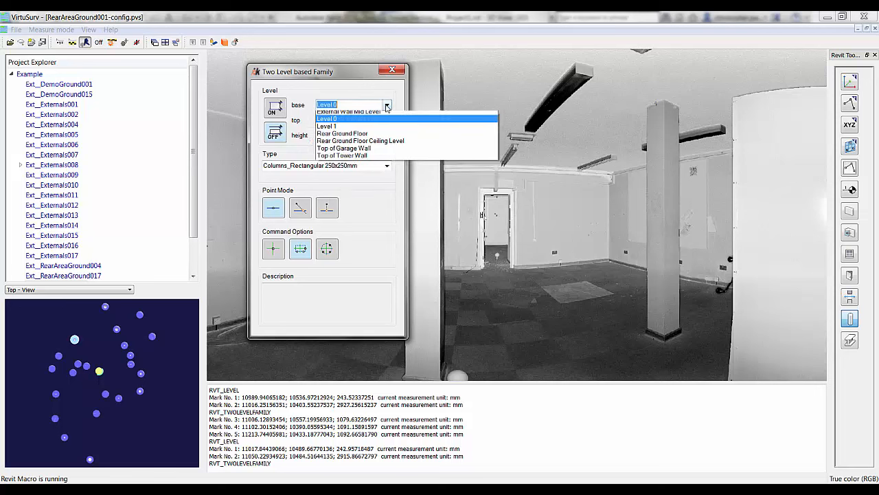
click(385, 151)
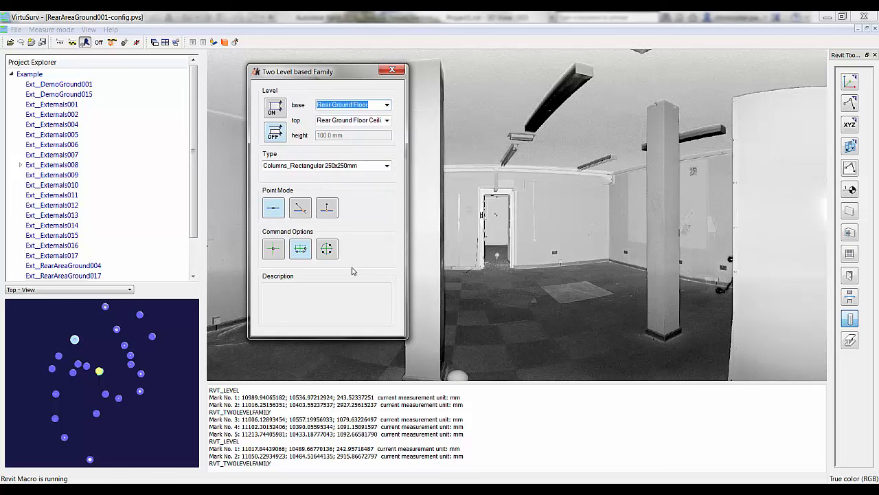
- Place the column using the three-point rectangle option, picking three points across the faces of the free-standing column near the far right wall
click(300, 249)
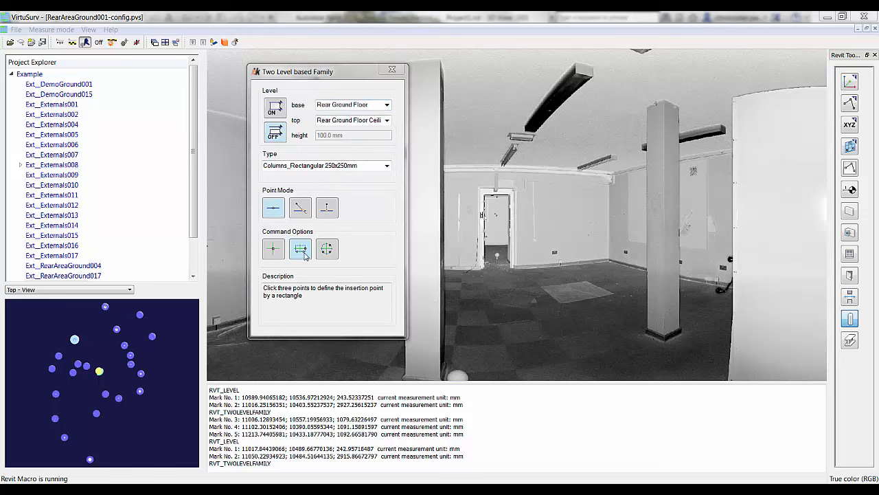
click(649, 285)
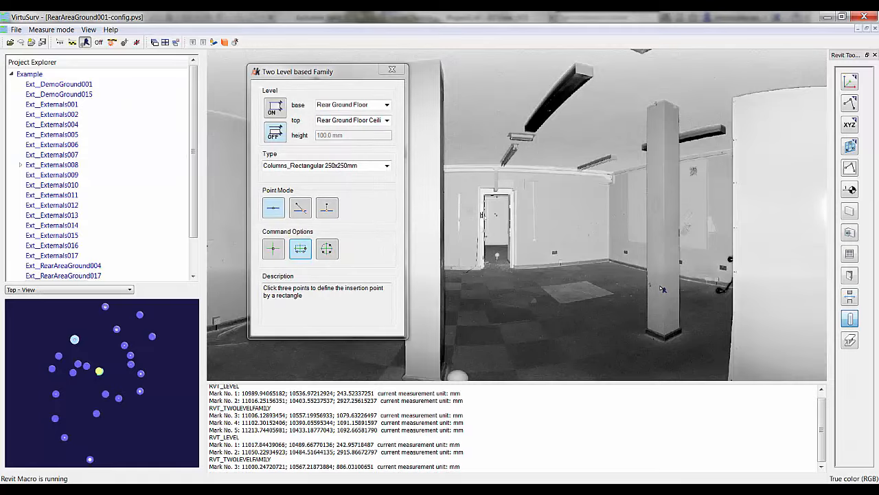
click(660, 286)
click(674, 288)
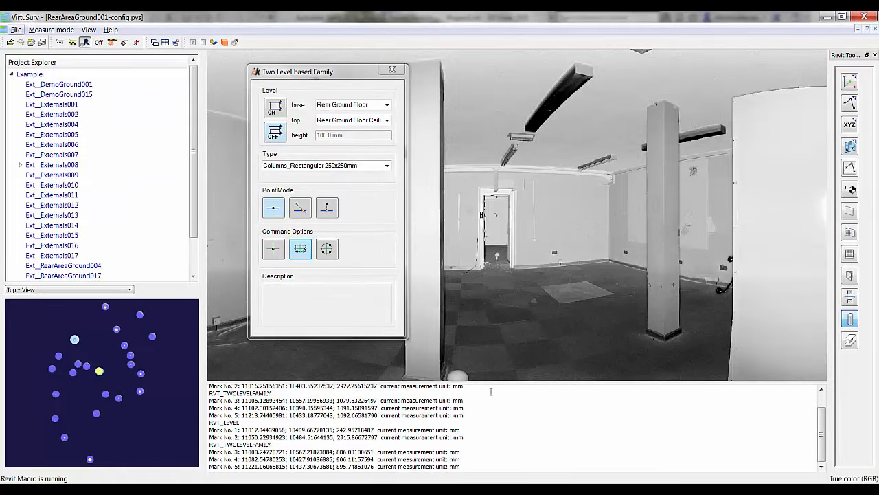
- Switch to Revit and inspect the newly placed column against the point cloud from several sides in the 3D view
click(304, 490)
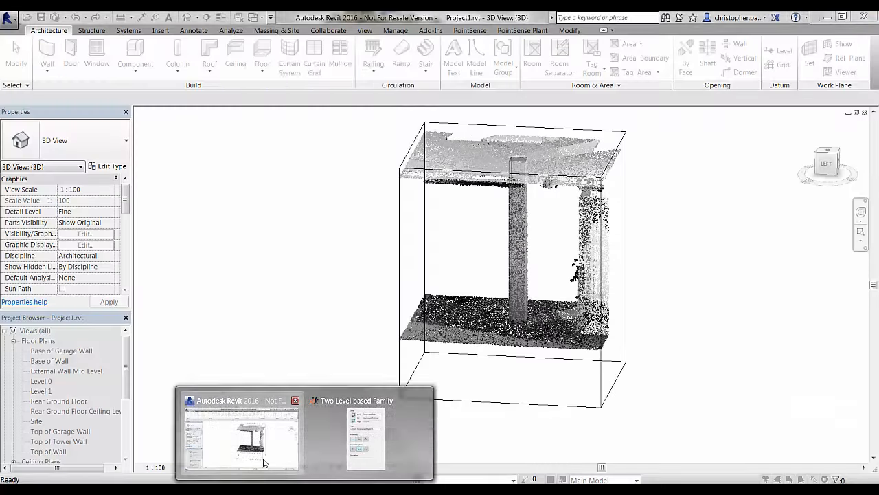
click(265, 463)
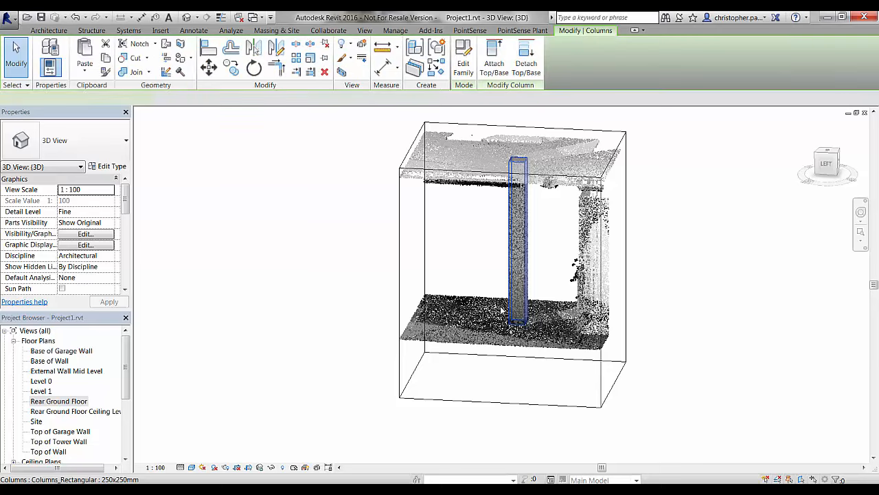
shift+middle_drag(482, 318, 679, 290)
click(680, 291)
scroll(540, 290, up, 3)
shift+middle_drag(540, 291, 661, 319)
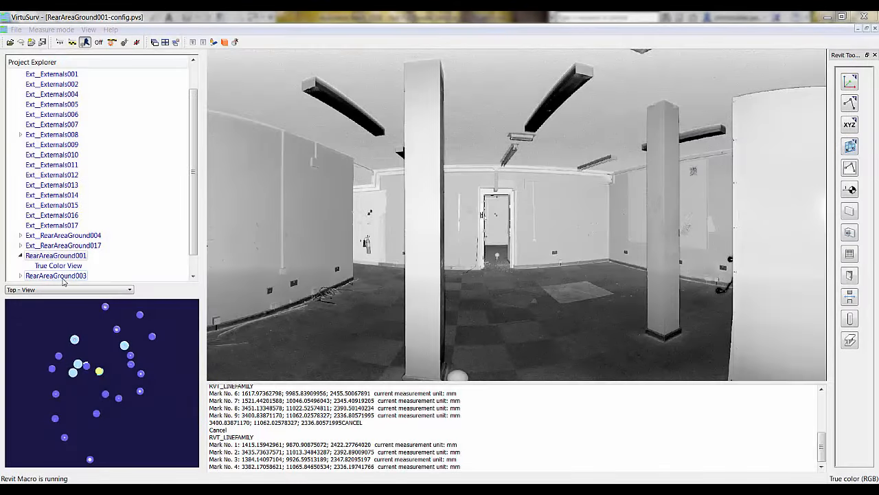
- Open the RearAreaGround003 scan in VirtuSurv and bring the doorway wall and ceiling beam into view
double_click(61, 277)
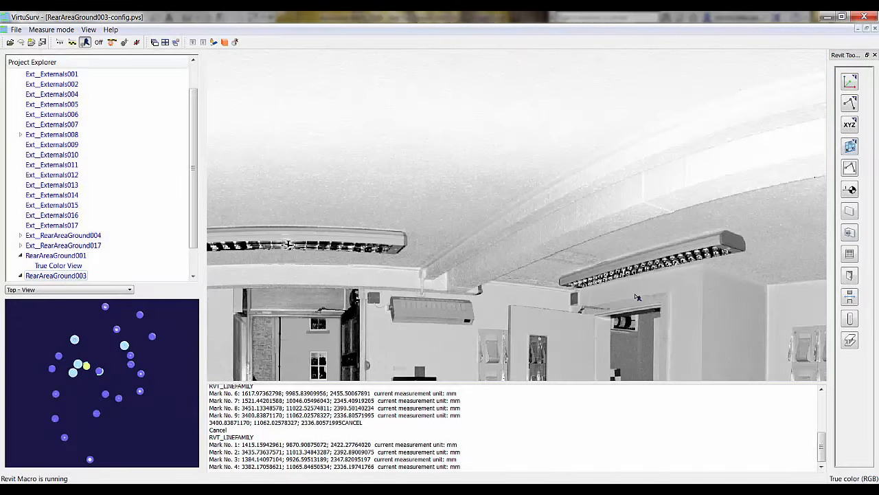
scroll(638, 297, down, 3)
middle_drag(637, 296, 722, 197)
middle_drag(594, 303, 588, 337)
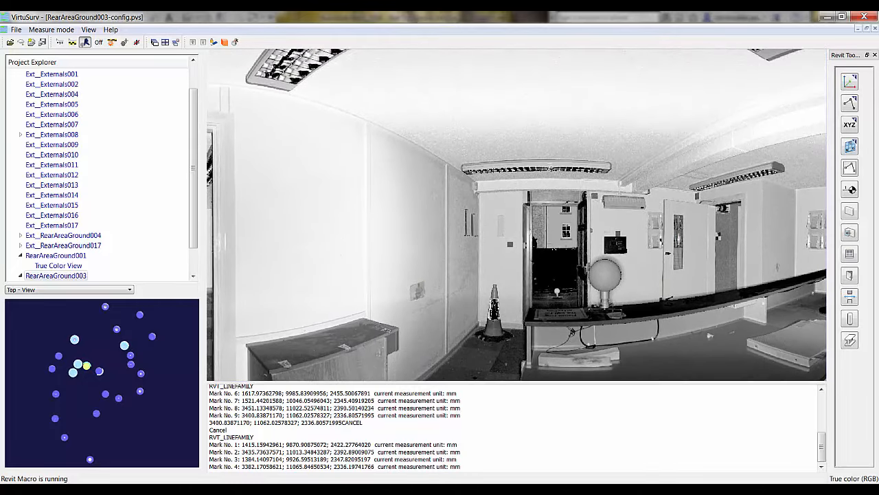
- Switch to Revit and examine the area around RearAreaGround003 in the floor plan and the ceiling beam in the 3D view
key(alt+Tab)
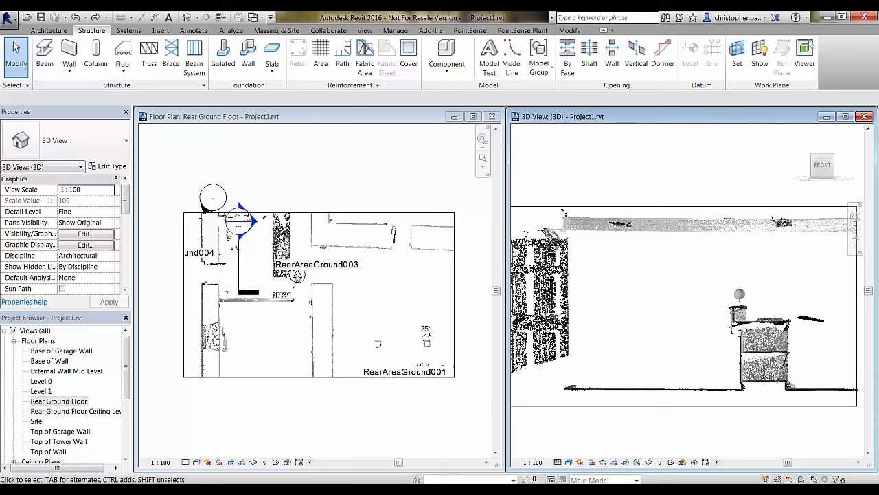
click(298, 276)
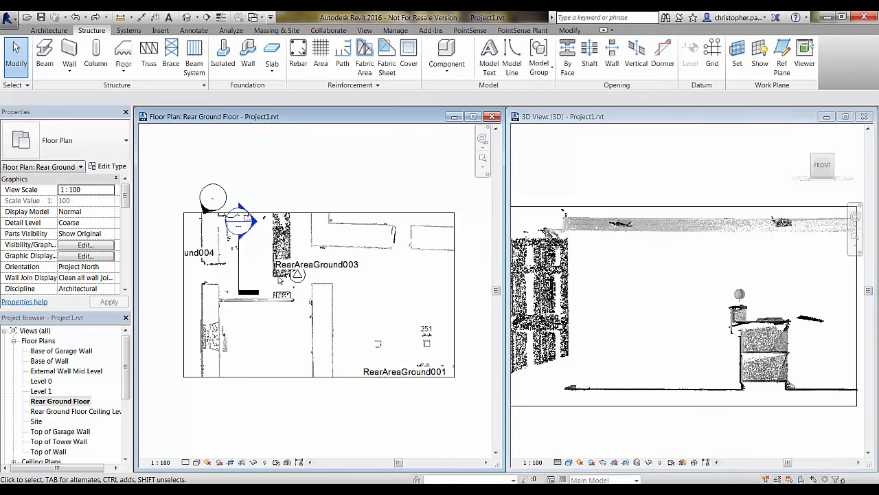
scroll(260, 272, up, 2)
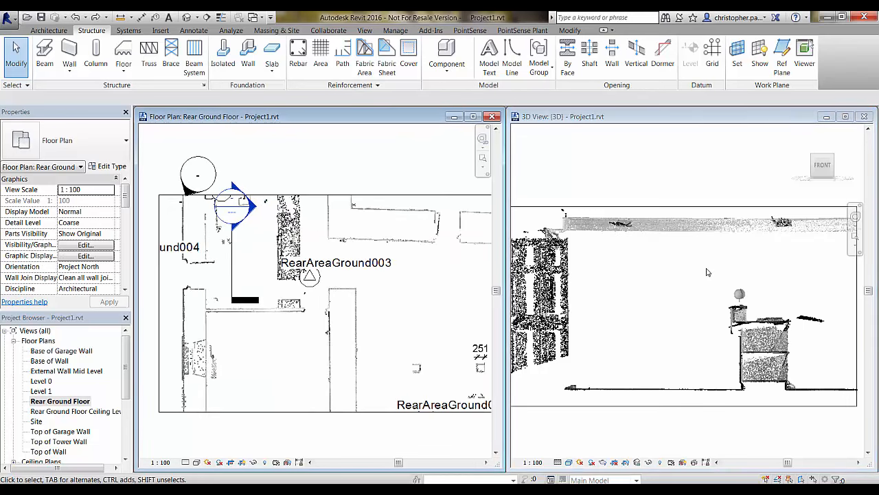
shift+middle_drag(707, 272, 667, 266)
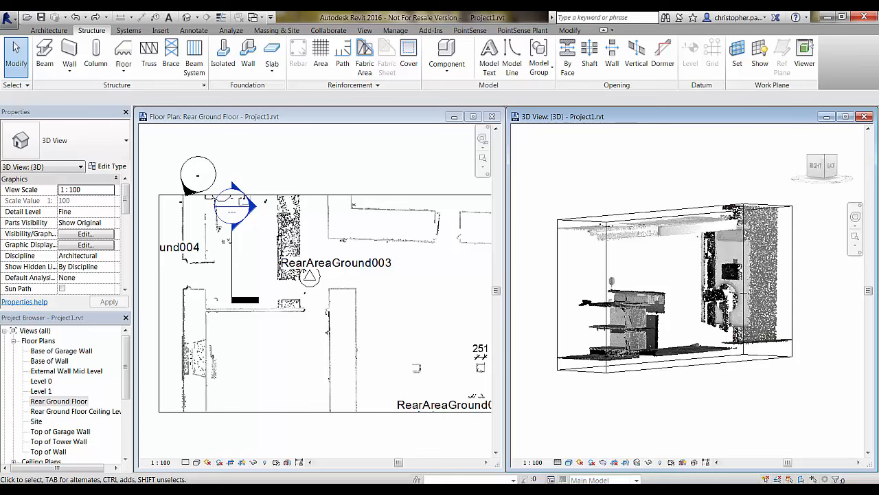
scroll(694, 271, up, 2)
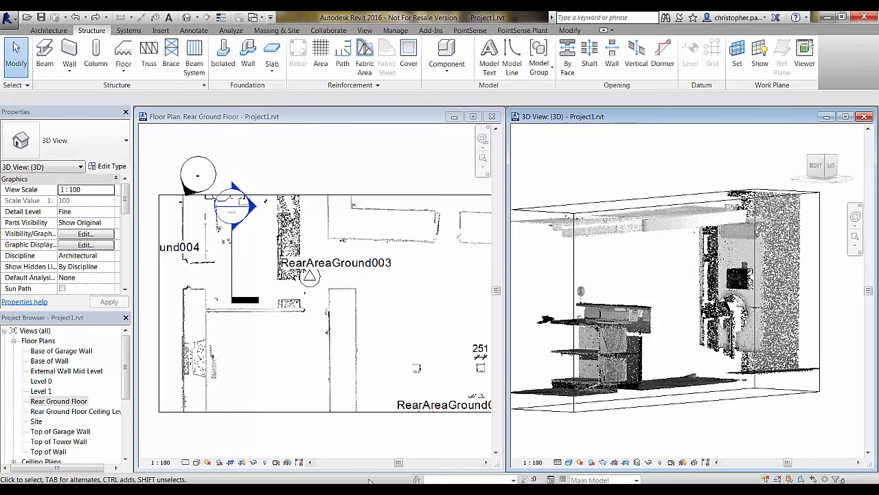
- Switch to VirtuSurv and start a line-based structural family with type Concrete - Rectangular Beam 155 x 155mm and the four-point 3D option
key(alt+Tab)
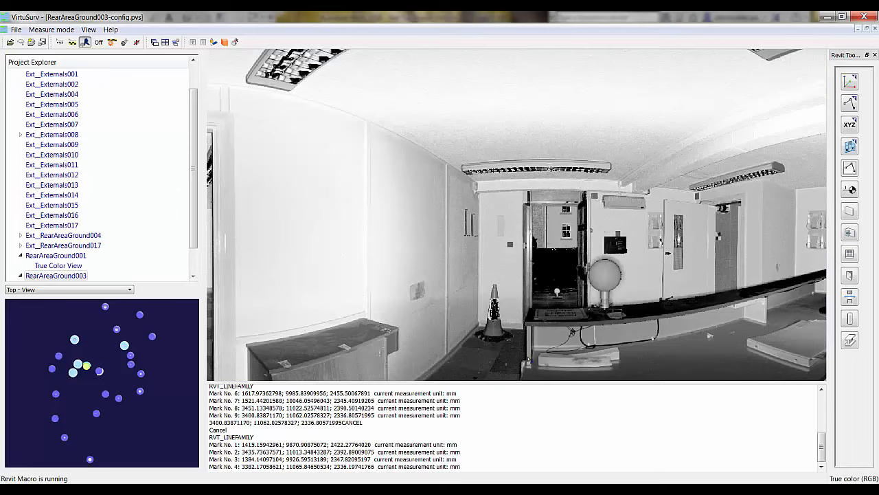
middle_drag(592, 301, 597, 309)
scroll(731, 207, up, 4)
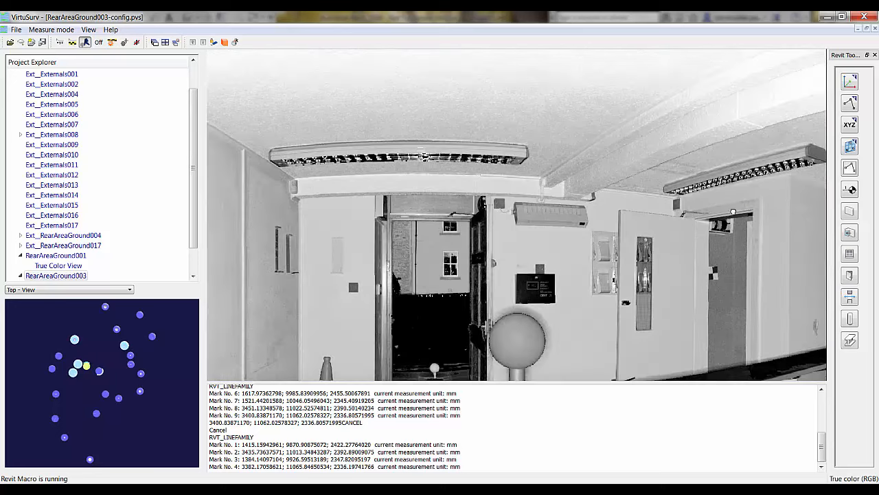
middle_drag(578, 209, 506, 276)
click(850, 340)
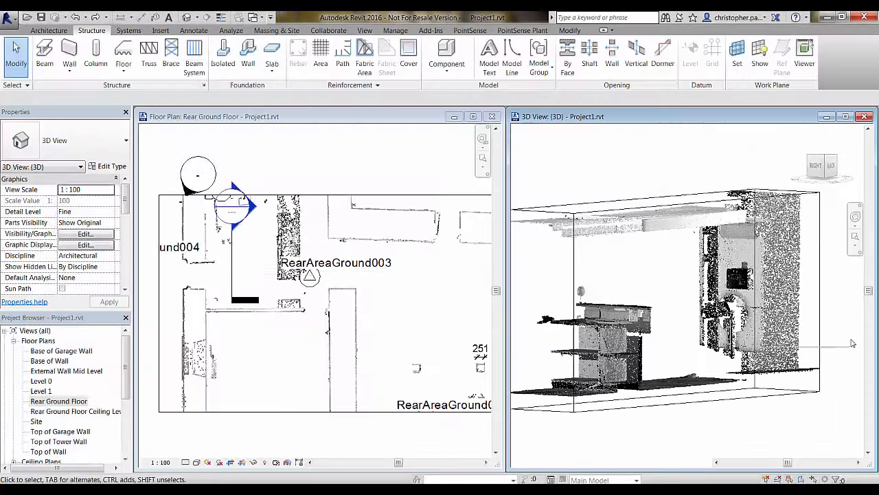
click(322, 100)
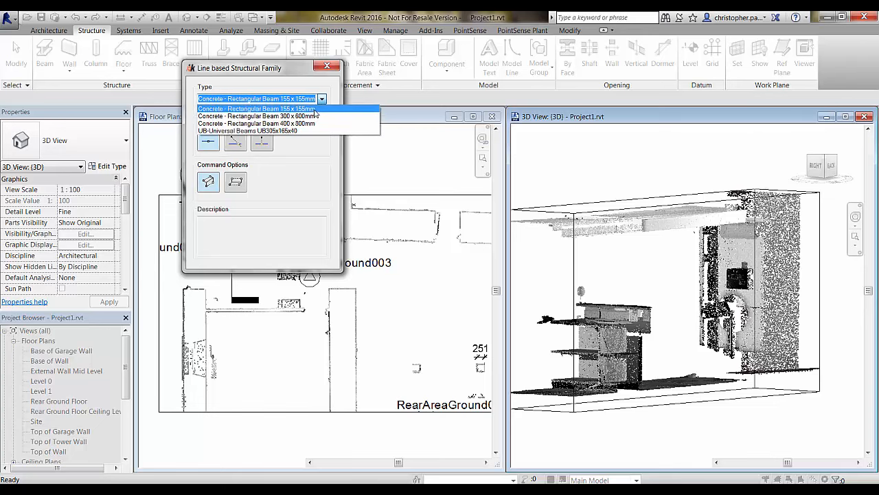
click(315, 109)
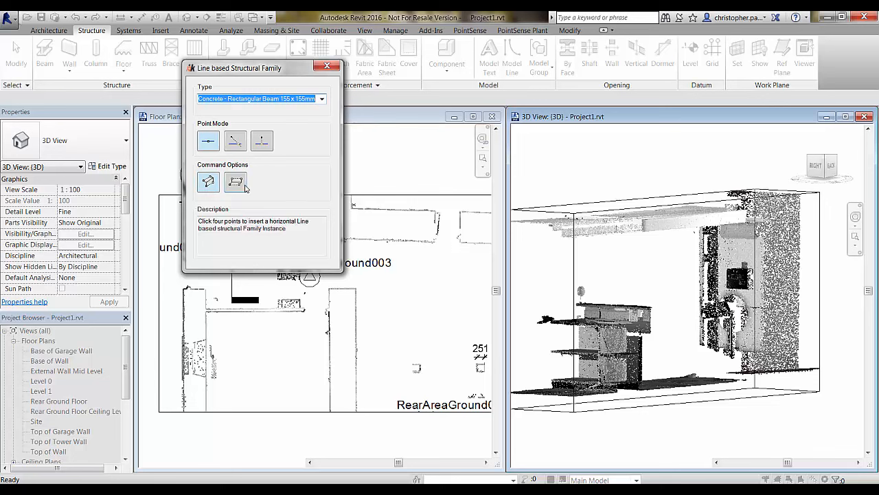
click(209, 183)
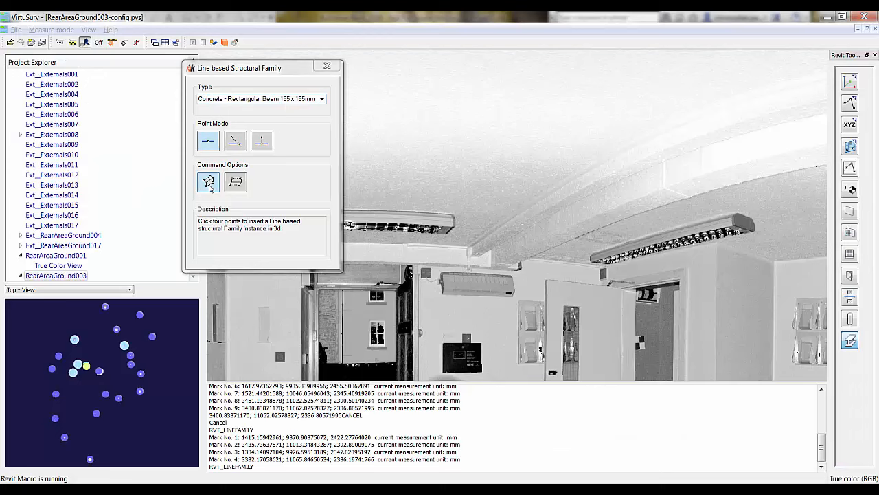
- Place the beam by picking two points along the scanned ceiling beam's upper edge and two along its lower edge
click(492, 260)
middle_drag(771, 151, 774, 169)
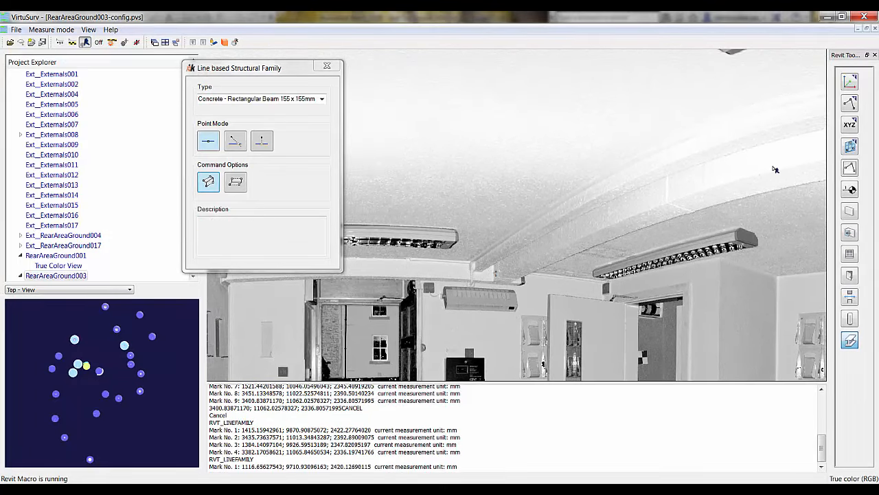
scroll(775, 169, down, 2)
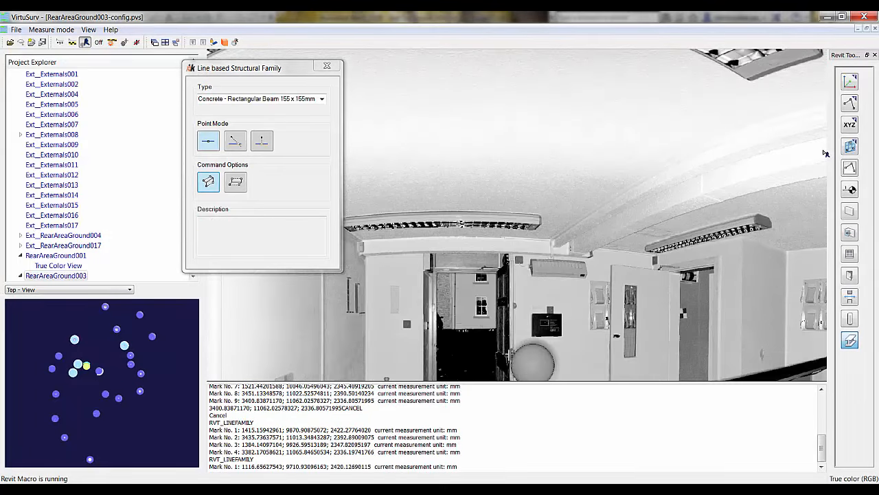
click(701, 212)
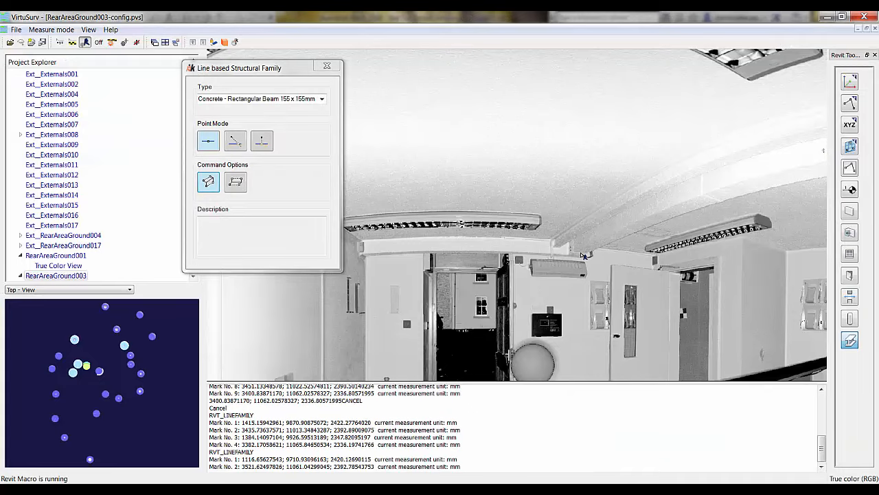
scroll(583, 256, up, 4)
click(566, 263)
scroll(566, 263, down, 5)
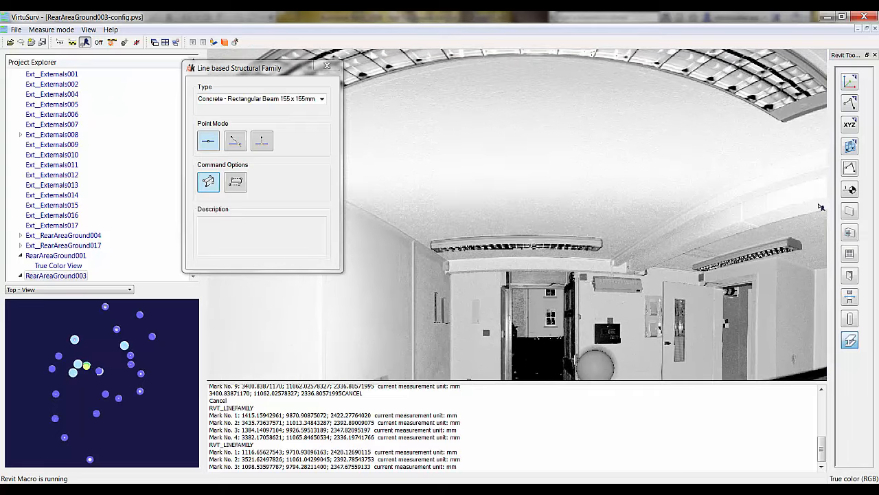
scroll(823, 209, up, 5)
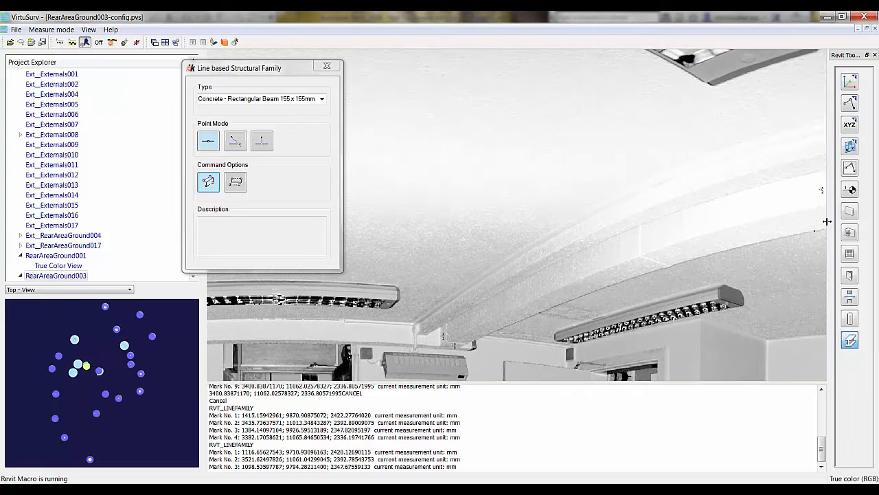
click(824, 219)
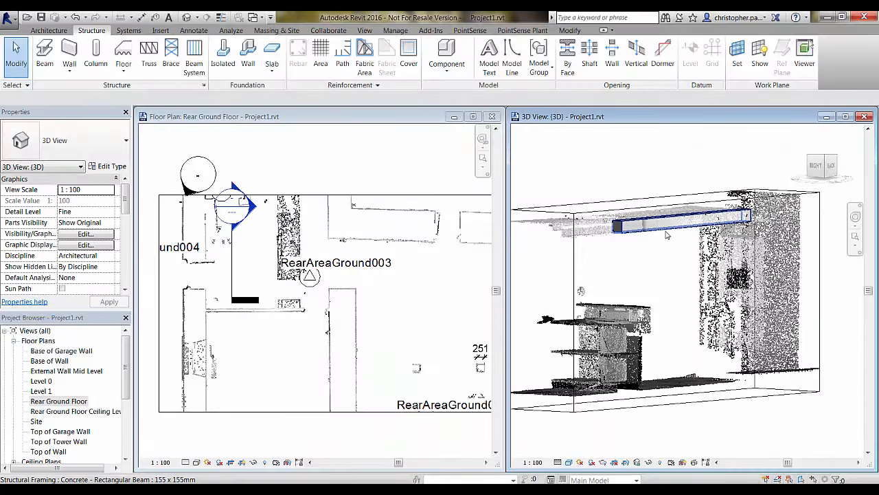
shift+middle_drag(670, 296, 691, 281)
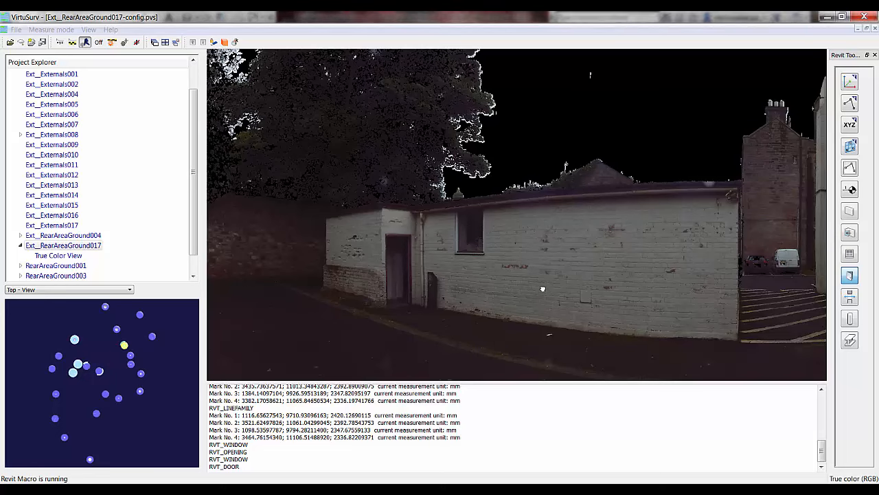
- Restart door creation on the Ext__RearAreaGround017 scan with type Doors_IntSgl 1010x2110mm and creation of a new family type enabled
drag(543, 288, 512, 264)
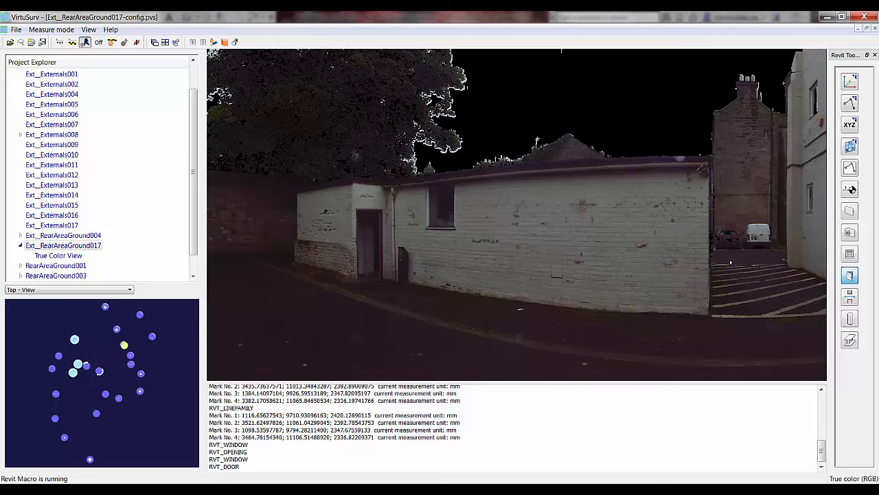
click(849, 277)
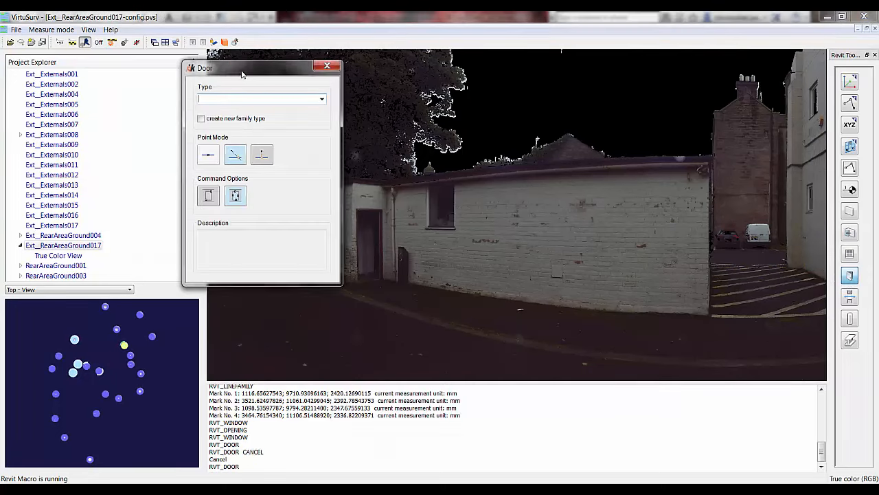
drag(266, 68, 176, 73)
click(232, 104)
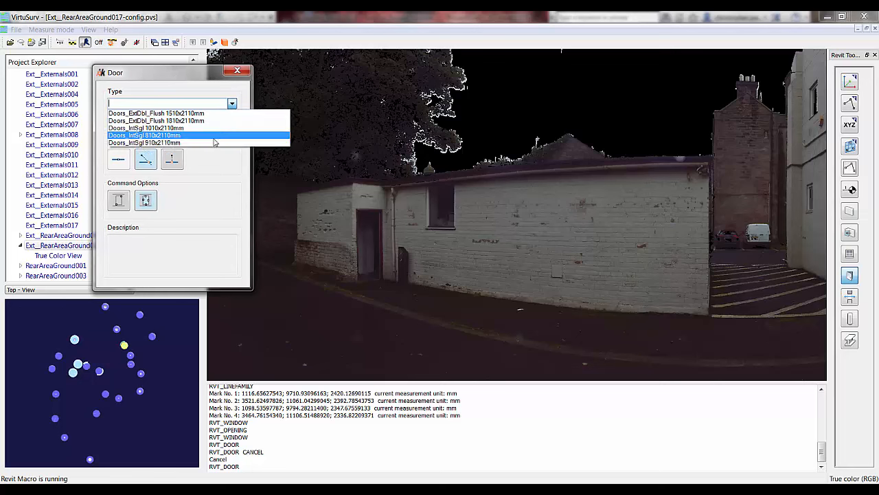
click(216, 129)
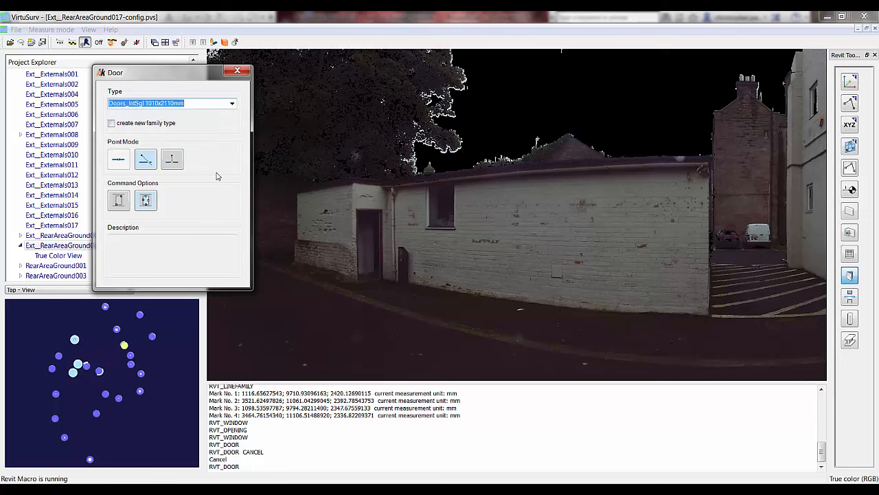
click(111, 124)
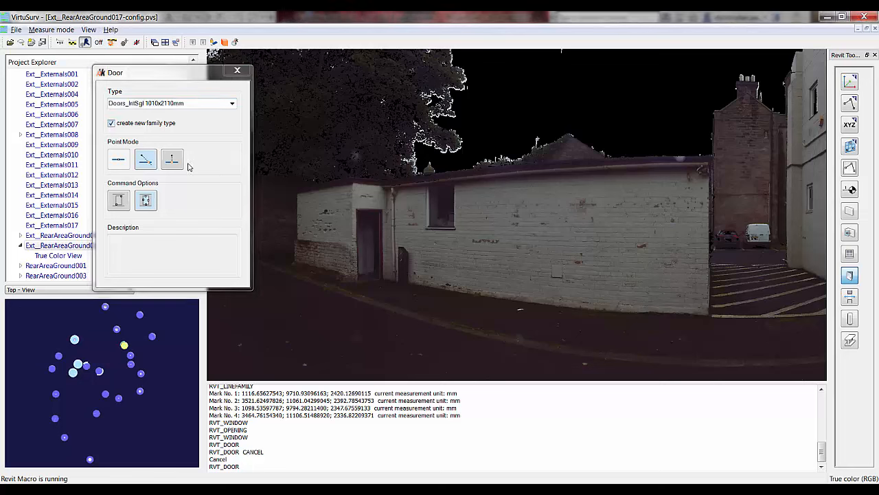
- Place the door in the existing wall from two diagonal corner points of the scanned doorway, and switch to Revit to check it
mouse_move(118, 207)
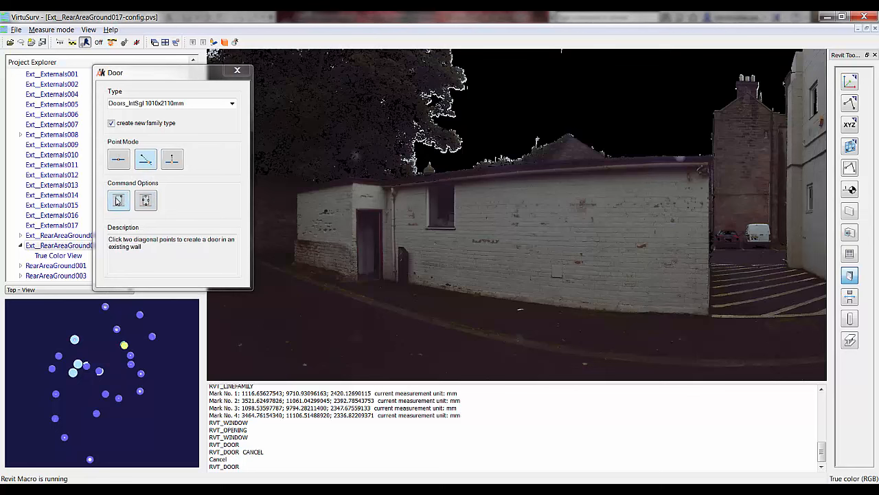
click(117, 160)
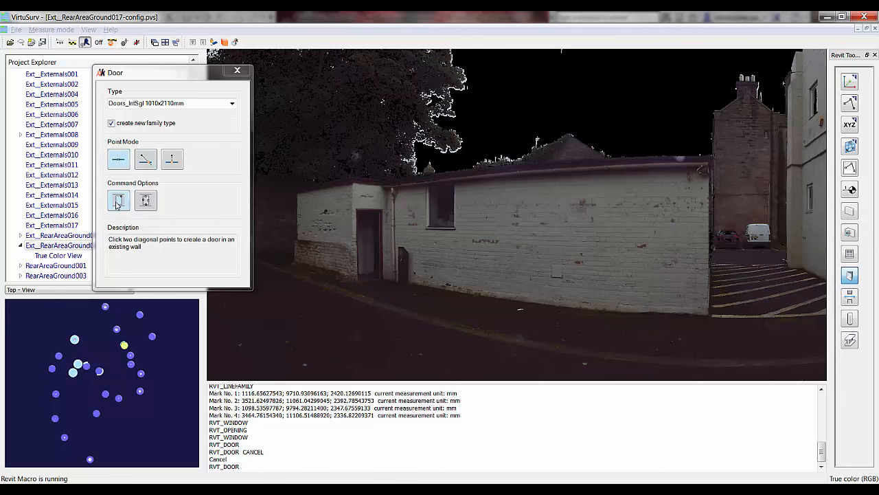
scroll(373, 277, up, 3)
scroll(373, 277, up, 3)
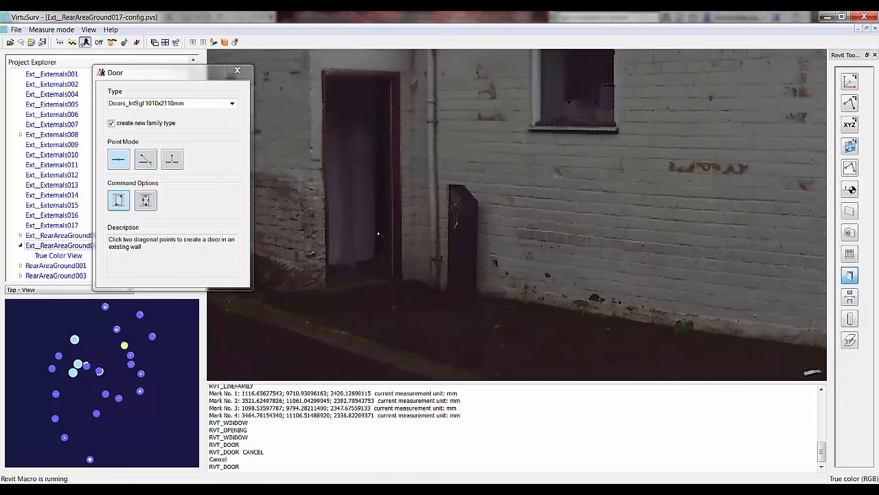
click(403, 281)
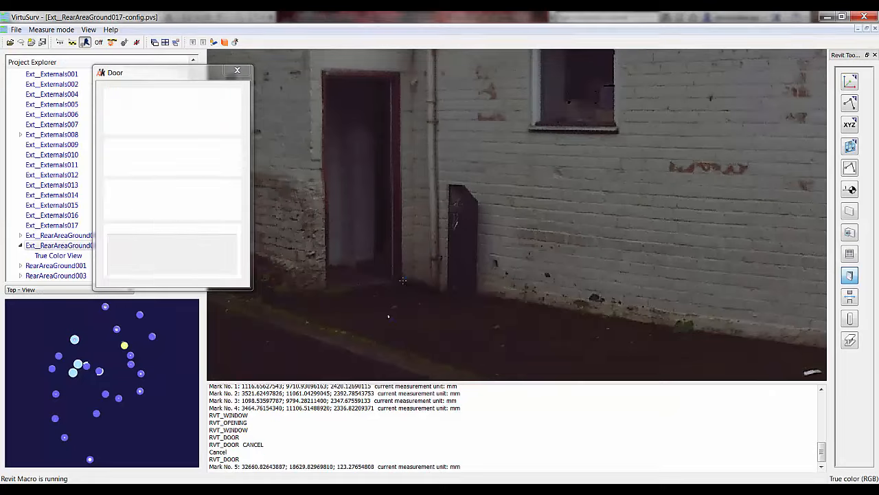
click(320, 69)
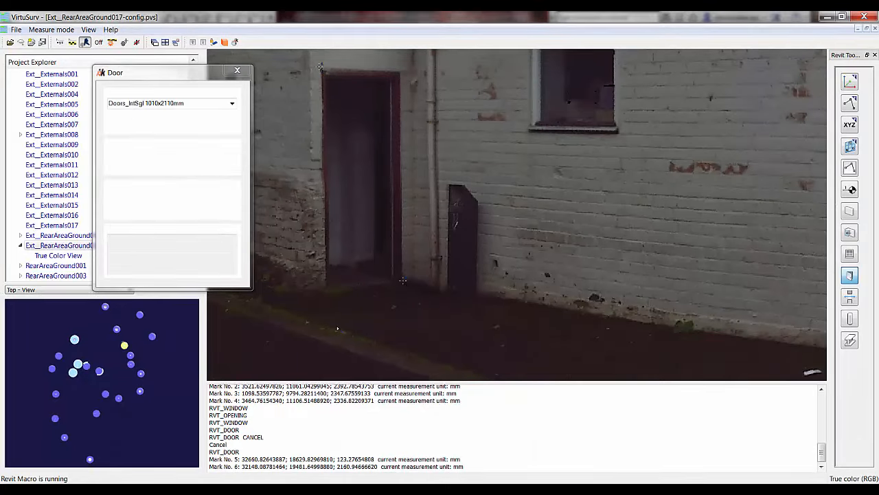
mouse_move(302, 490)
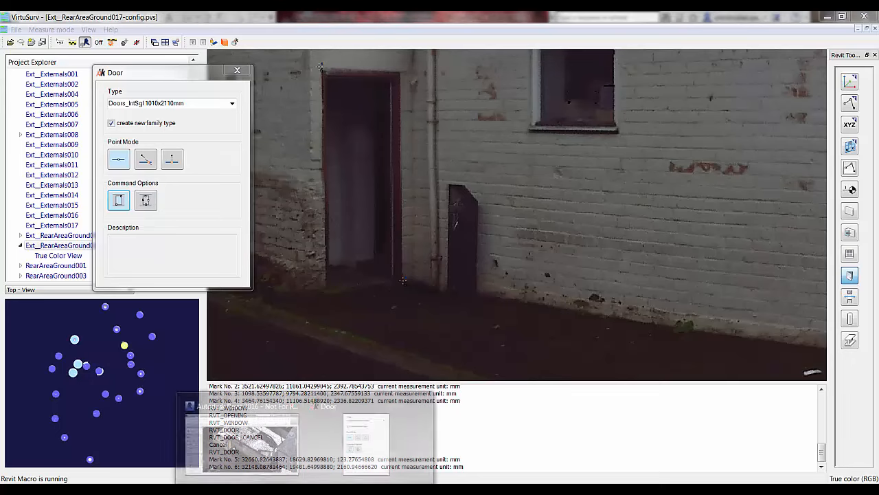
click(269, 465)
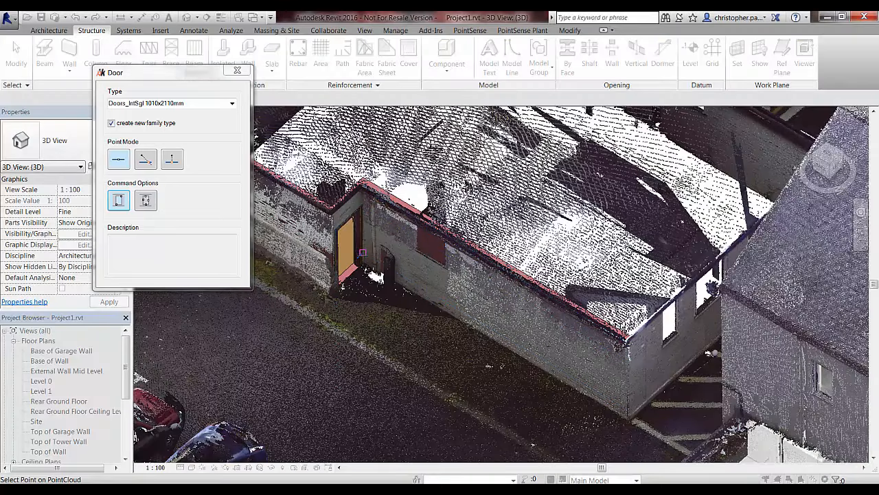
- End door creation and examine how the placed door fits the scanned doorway in the rear wall
key(Escape)
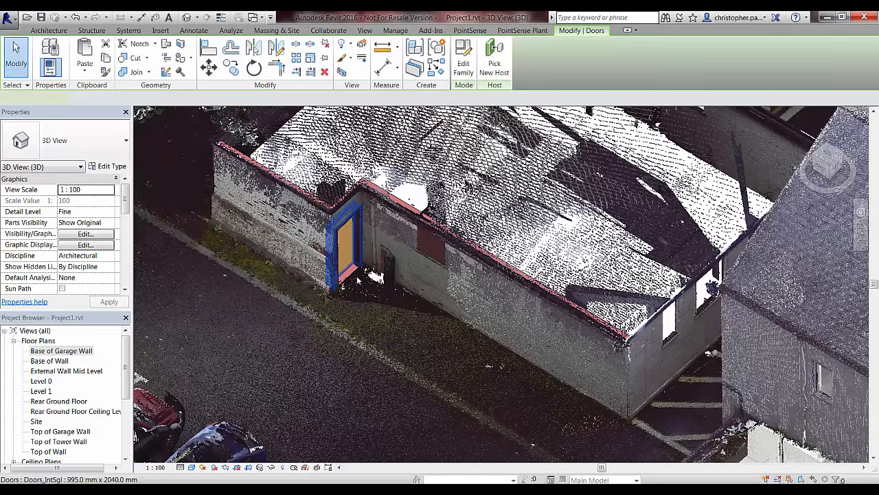
shift+middle_drag(413, 338, 455, 327)
scroll(352, 283, up, 3)
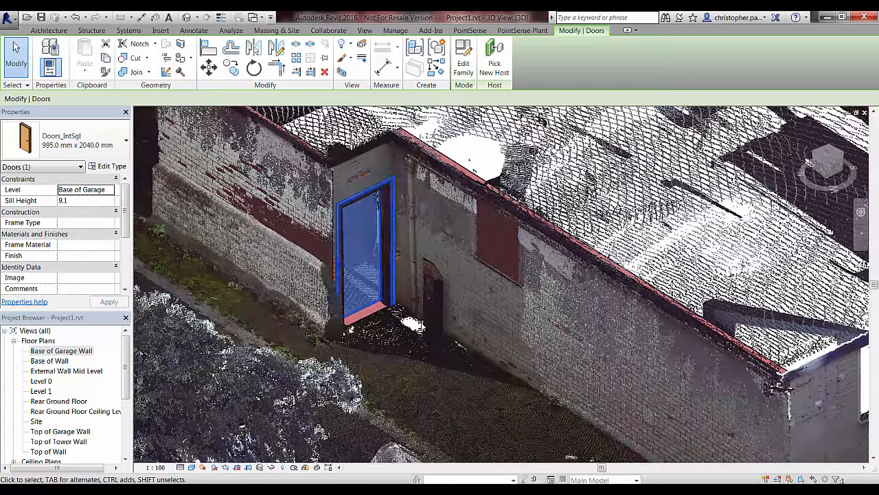
scroll(465, 335, down, 2)
middle_drag(482, 364, 412, 341)
scroll(412, 342, down, 1)
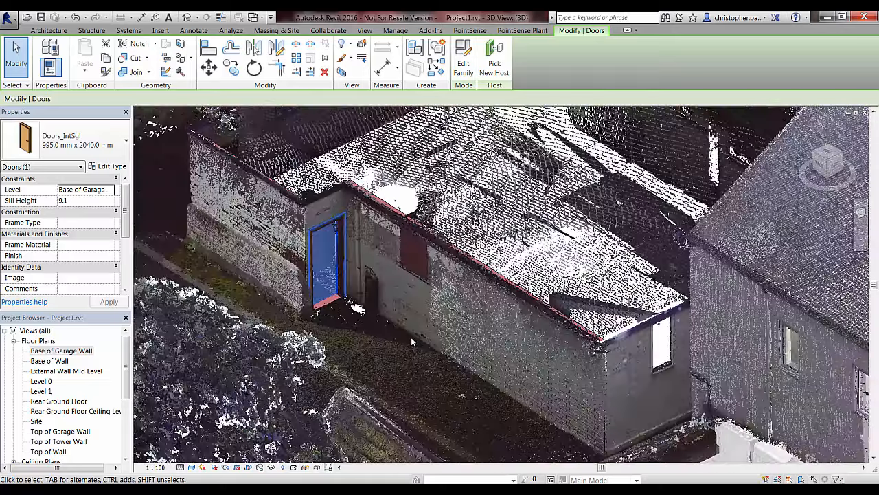
key(Escape)
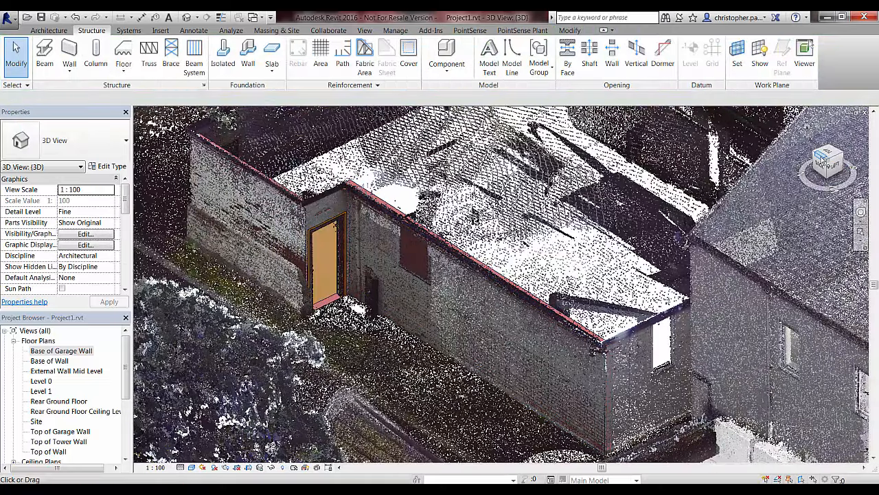
- Orient the 3D view to Section 3 and bring the scanned wall inside the section box into view
right_click(826, 160)
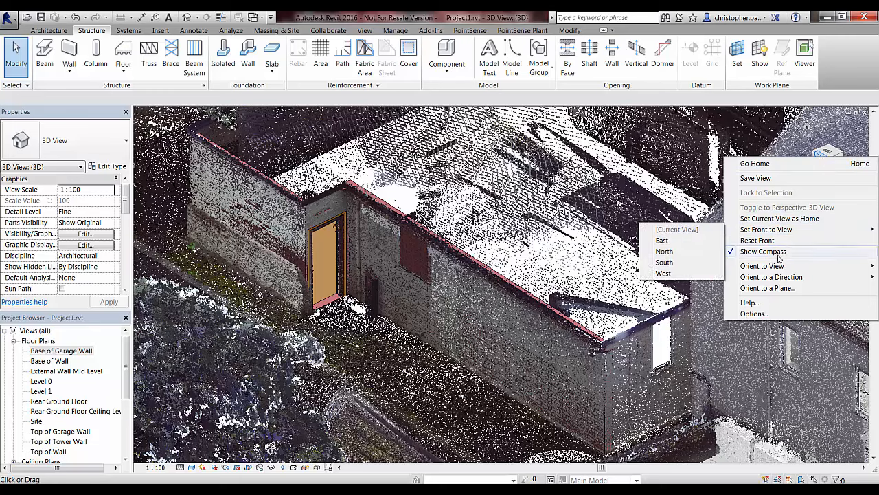
mouse_move(773, 268)
mouse_move(716, 289)
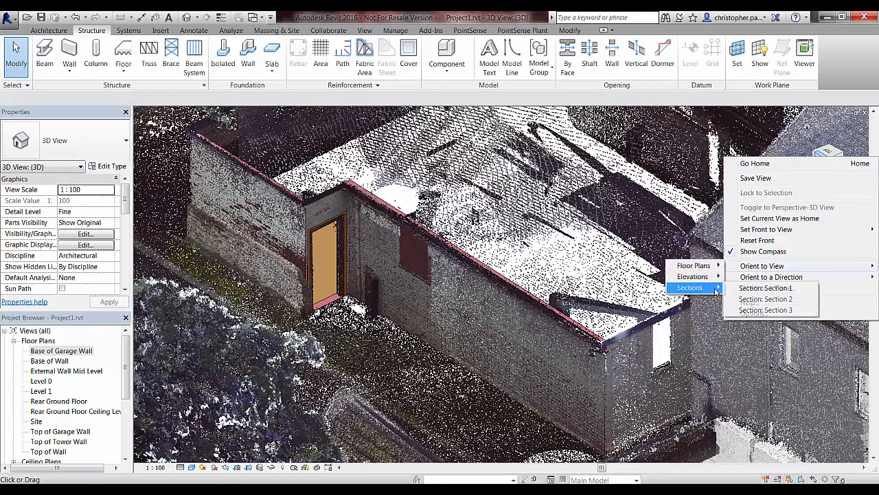
click(765, 310)
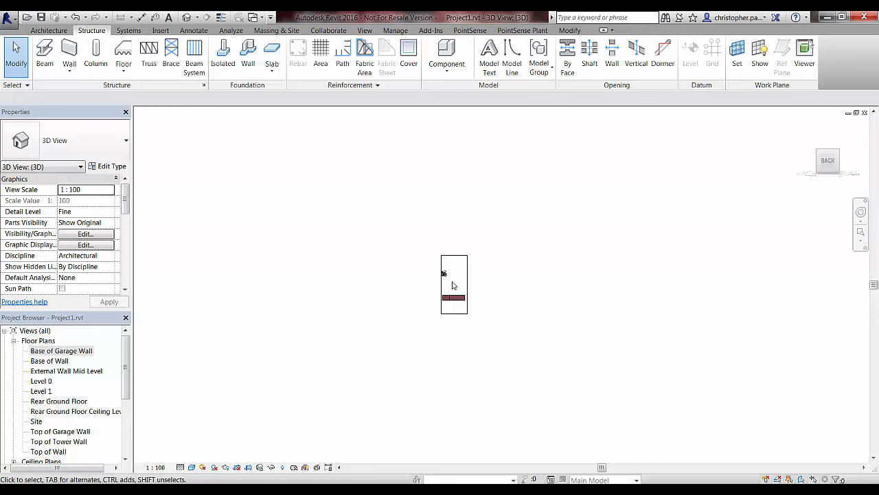
scroll(459, 306, up, 6)
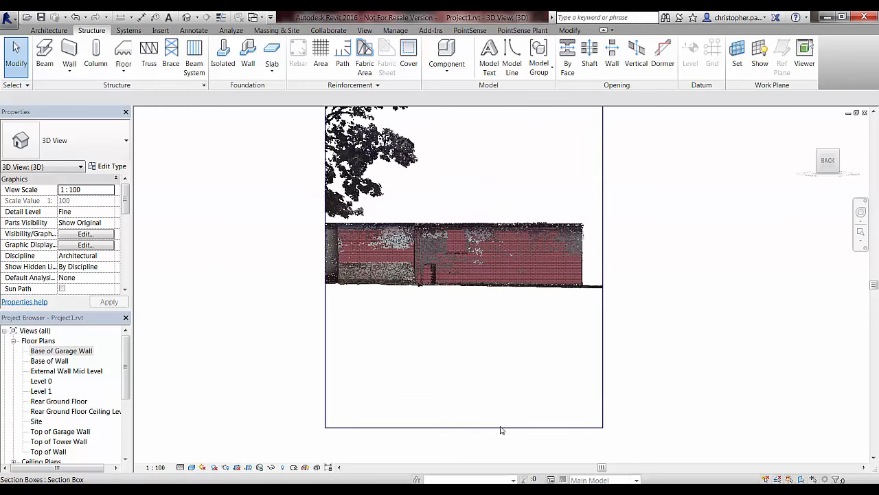
- Shrink the section box vertically, bringing its lower face just below the wall and its upper face just above the roof
click(501, 427)
drag(463, 427, 474, 303)
middle_drag(670, 306, 630, 449)
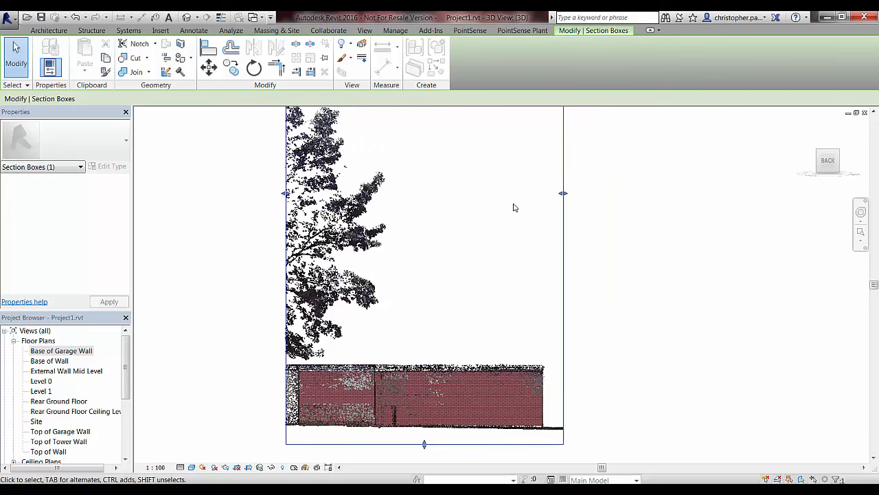
scroll(514, 204, down, 2)
middle_drag(515, 207, 516, 290)
scroll(465, 194, down, 3)
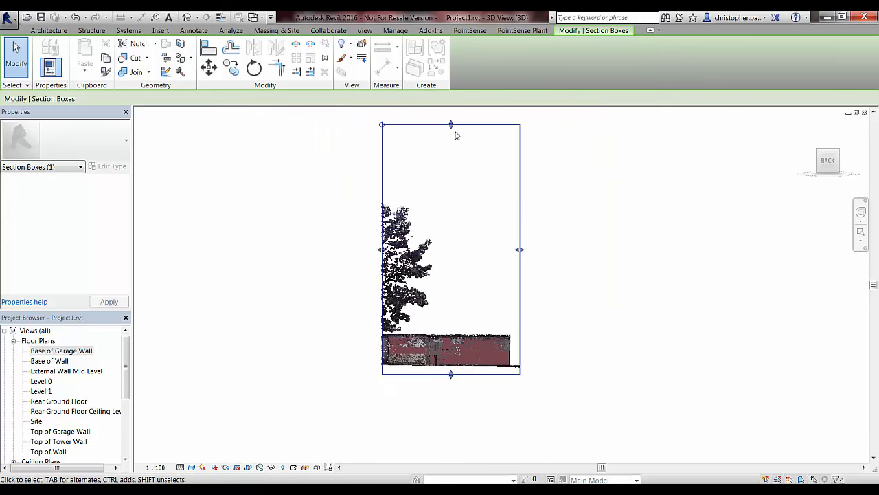
drag(455, 135, 455, 339)
click(549, 342)
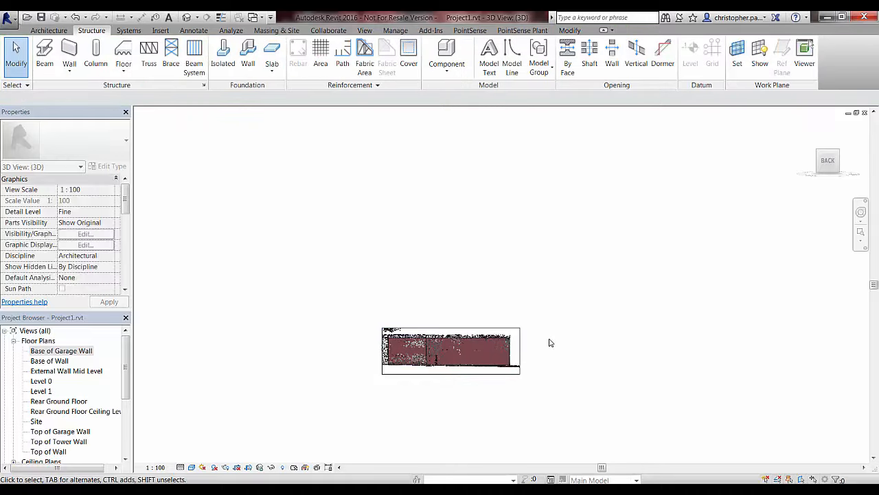
- Hide the modelled Wall-Ext_215Bwk wall to the right of the door in the 3D view, as an individual element
shift+middle_drag(553, 339, 440, 353)
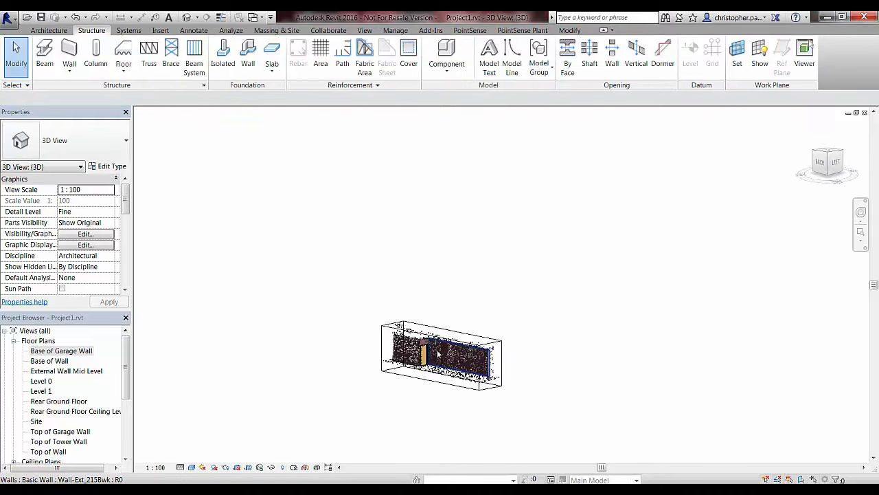
scroll(439, 354, up, 6)
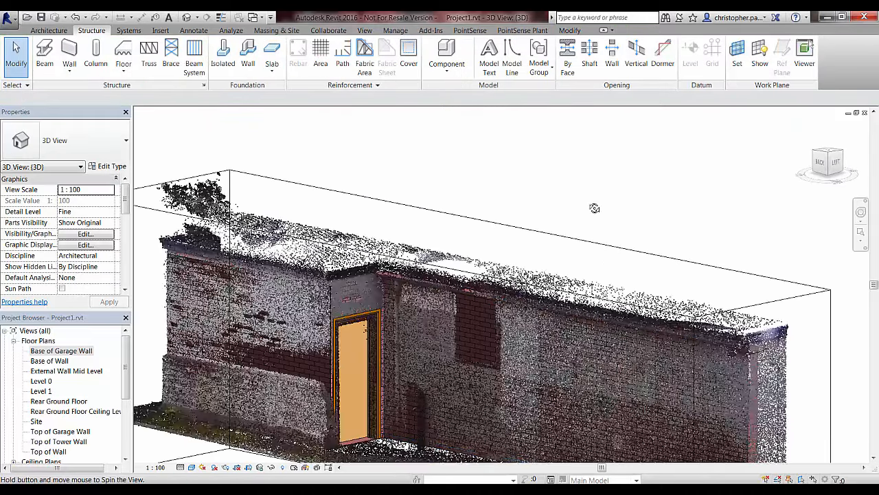
mouse_move(594, 208)
shift+middle_down()
mouse_move(630, 191)
mouse_move(605, 197)
shift+middle_up()
click(471, 30)
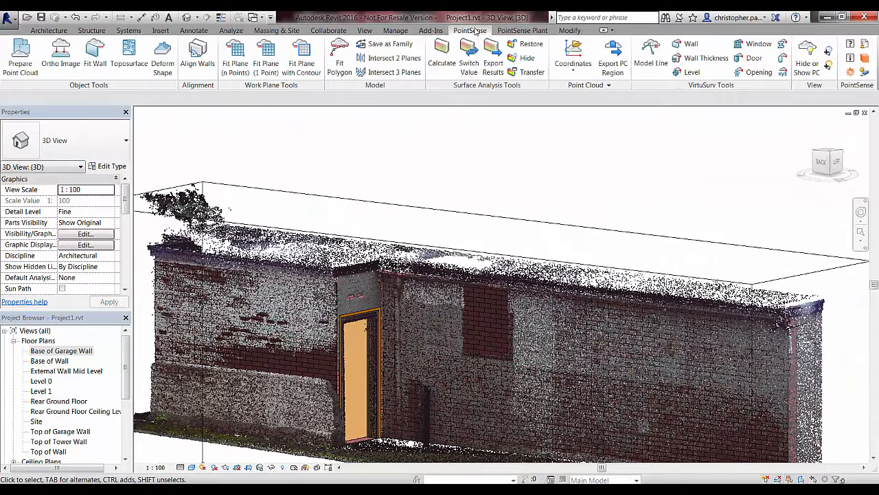
click(487, 317)
right_click(487, 317)
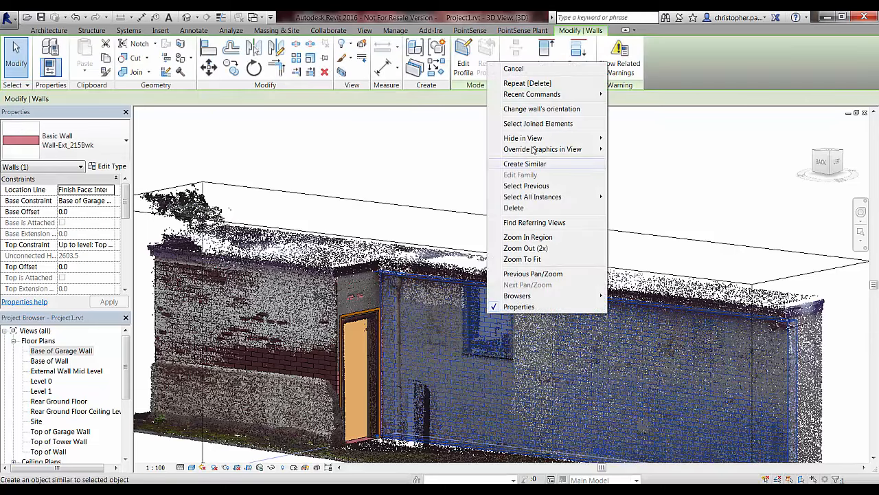
mouse_move(535, 139)
click(635, 138)
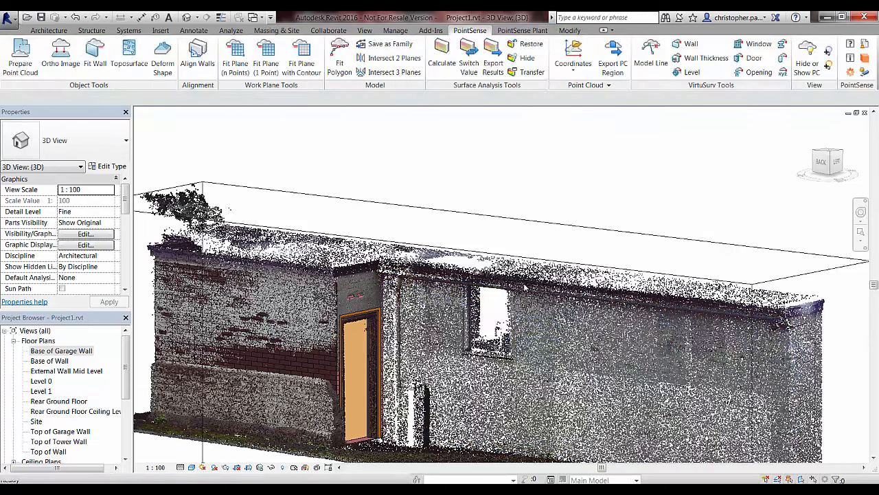
- Start window creation with type Windows_Sgl_Plain 1360x1210mm, creation of a new family type enabled and the two-diagonal-point option for an existing wall
scroll(472, 372, up, 3)
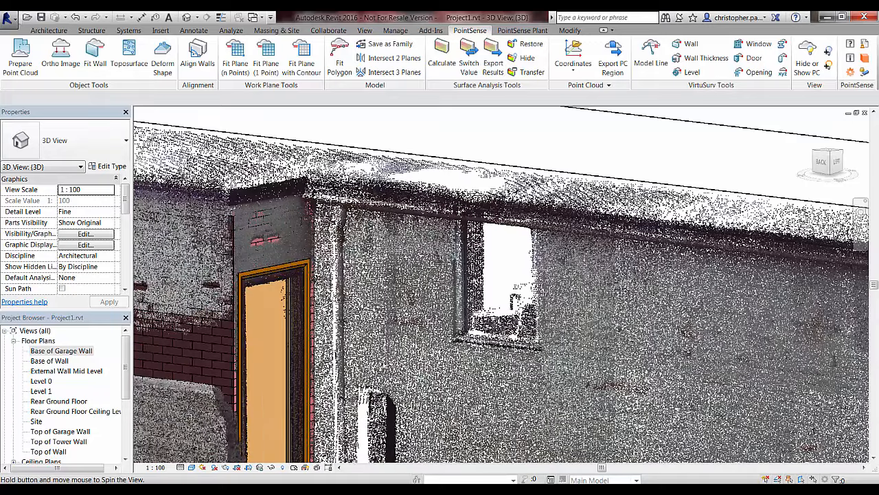
shift+middle_drag(504, 364, 557, 338)
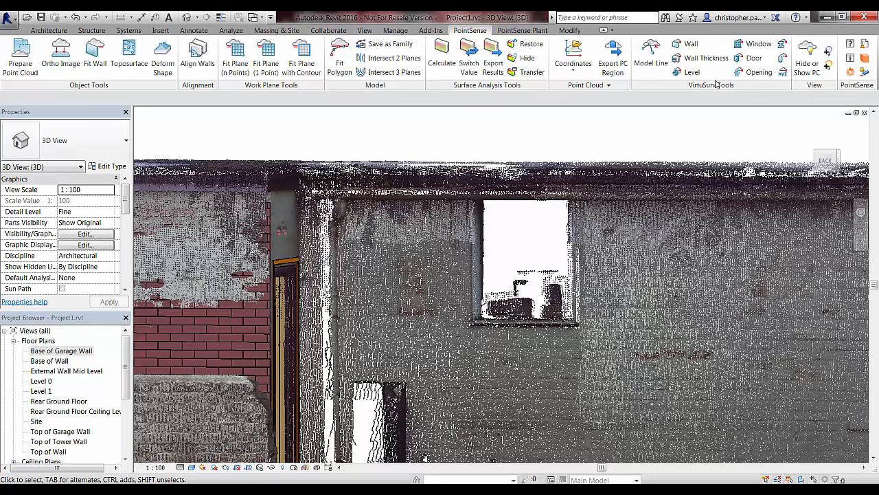
click(755, 43)
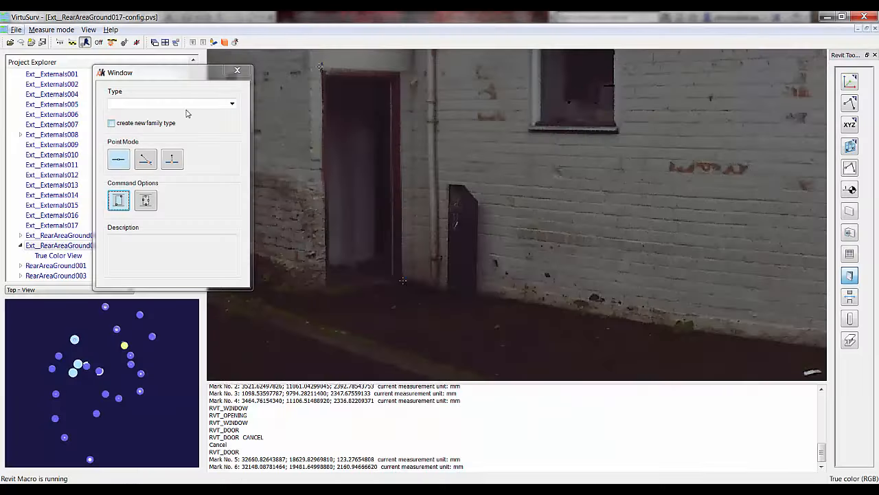
click(231, 103)
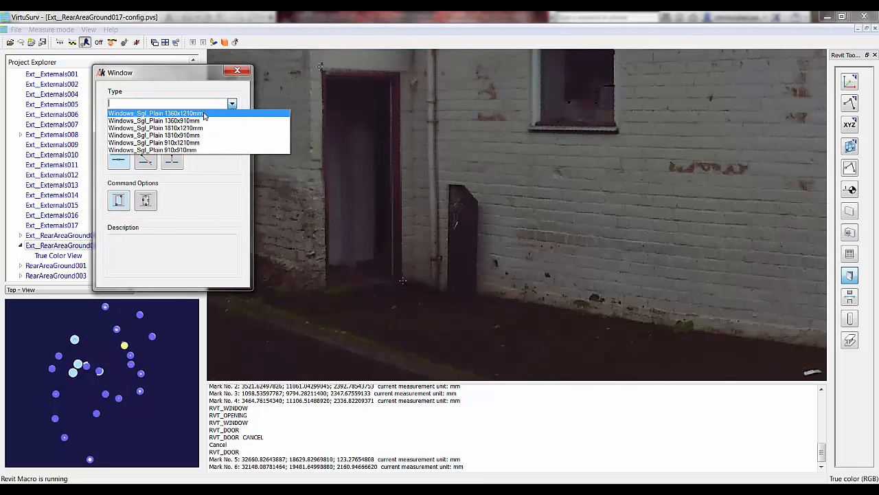
click(203, 114)
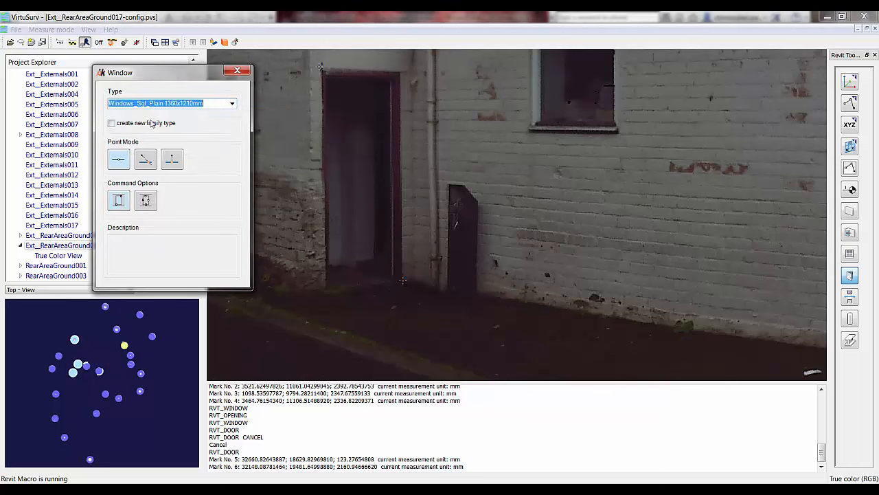
click(125, 206)
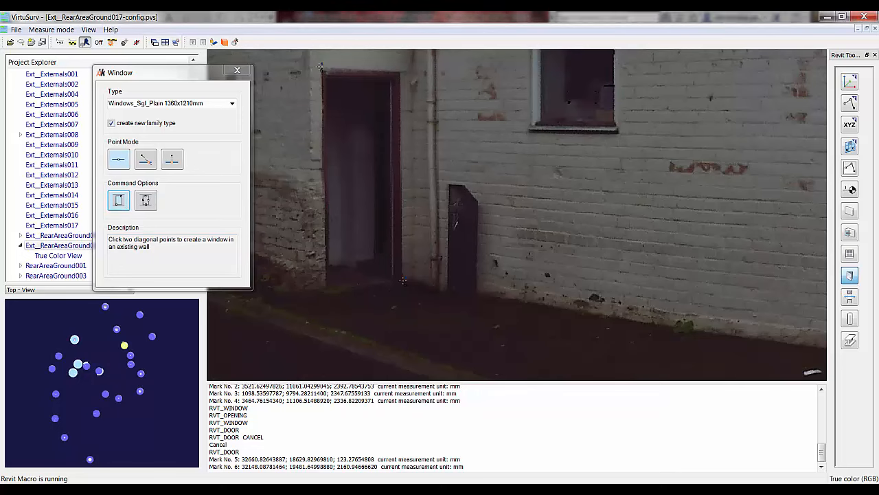
- Switch to Revit, place a window of about 1050 x 1085 mm from two diagonal corners of the scanned opening, and select it for checking
click(305, 489)
click(269, 454)
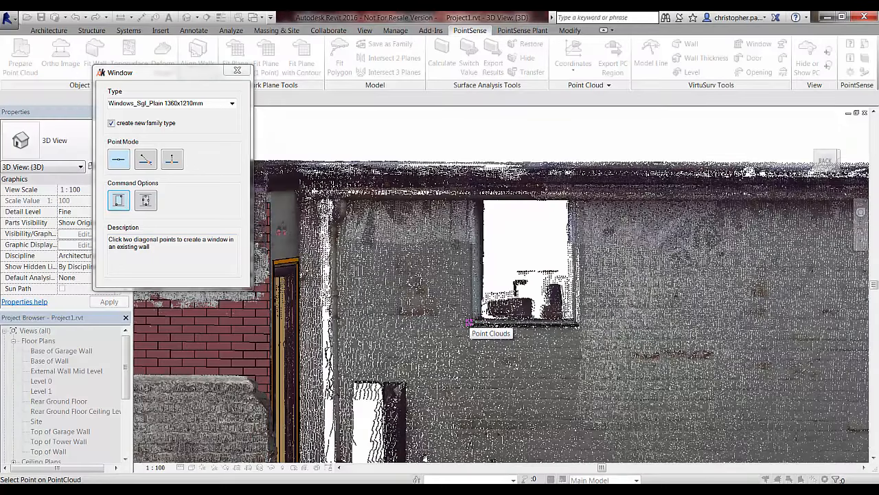
click(469, 322)
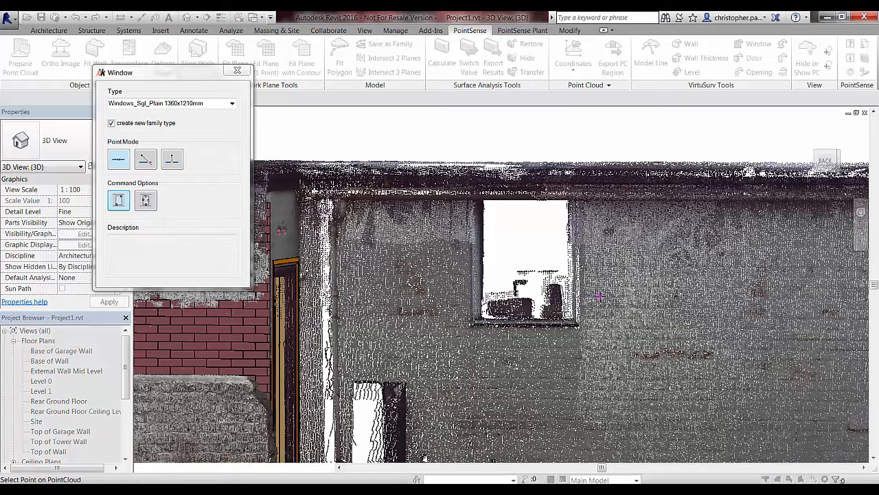
shift+middle_drag(599, 296, 553, 299)
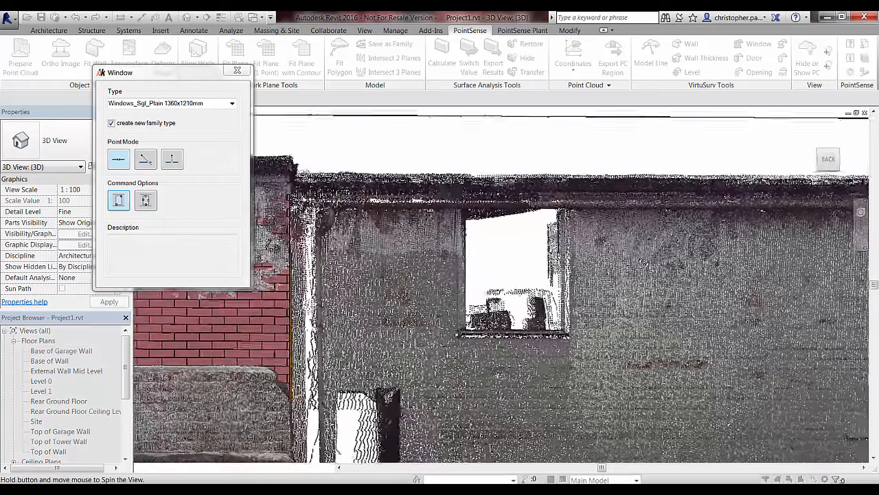
shift+middle_drag(644, 262, 640, 275)
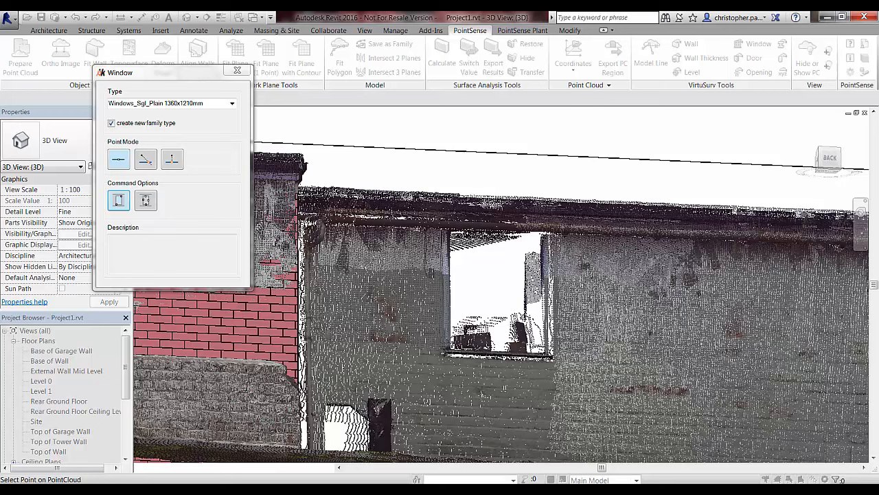
click(549, 235)
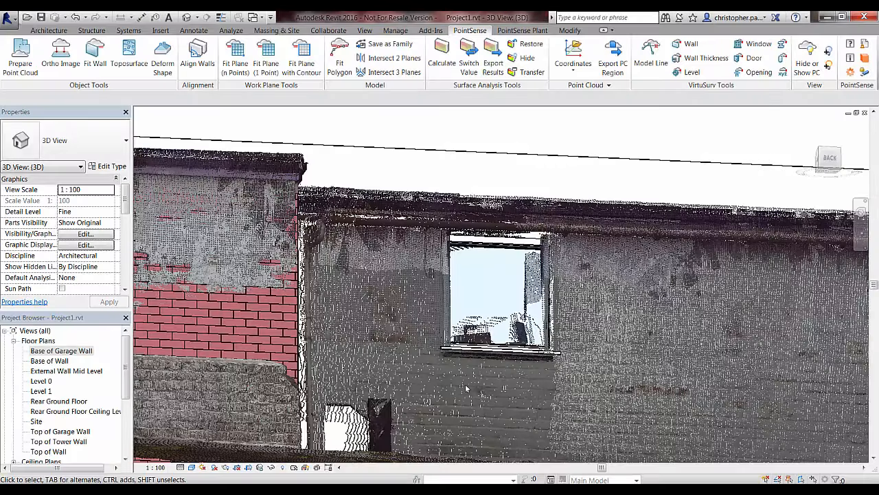
click(558, 353)
scroll(589, 337, down, 3)
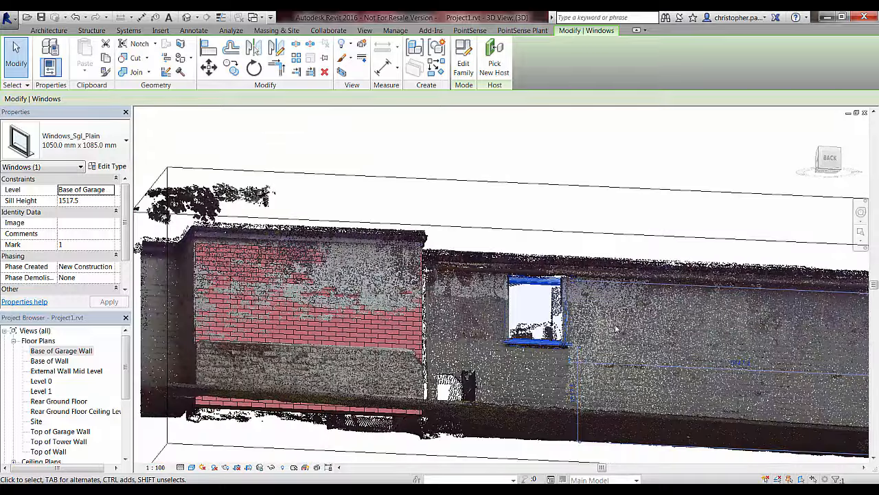
shift+middle_drag(635, 316, 555, 266)
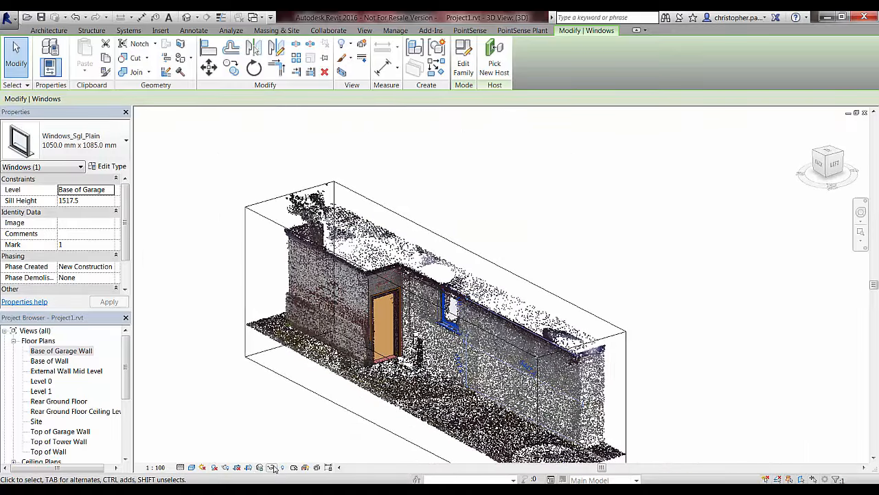
- Reveal the hidden elements, unhide the wall containing the window, and leave the reveal mode
click(281, 468)
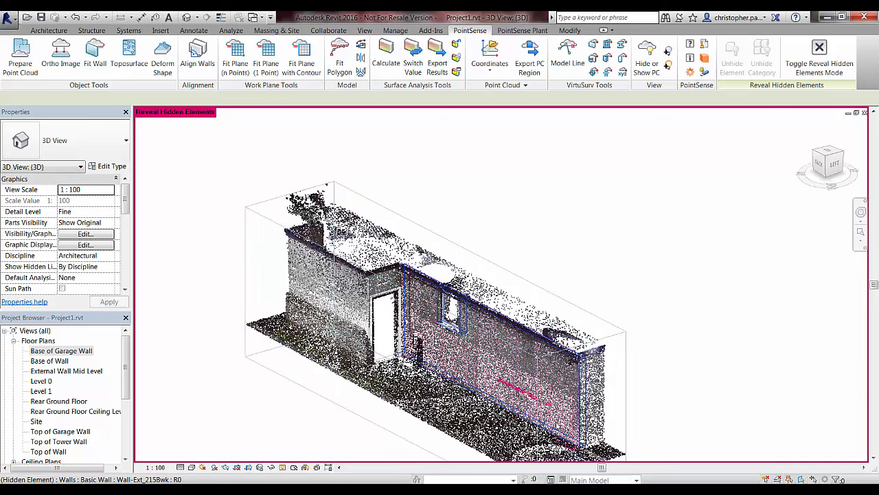
right_click(557, 160)
mouse_move(660, 246)
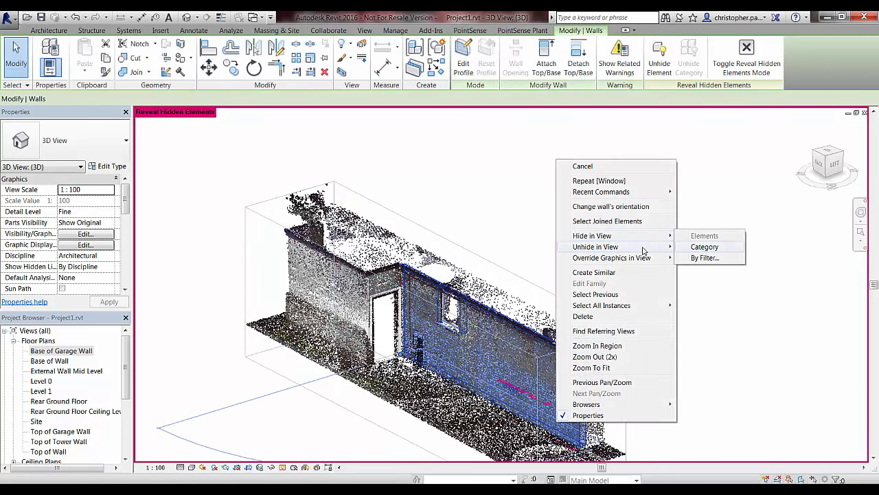
click(704, 247)
click(632, 243)
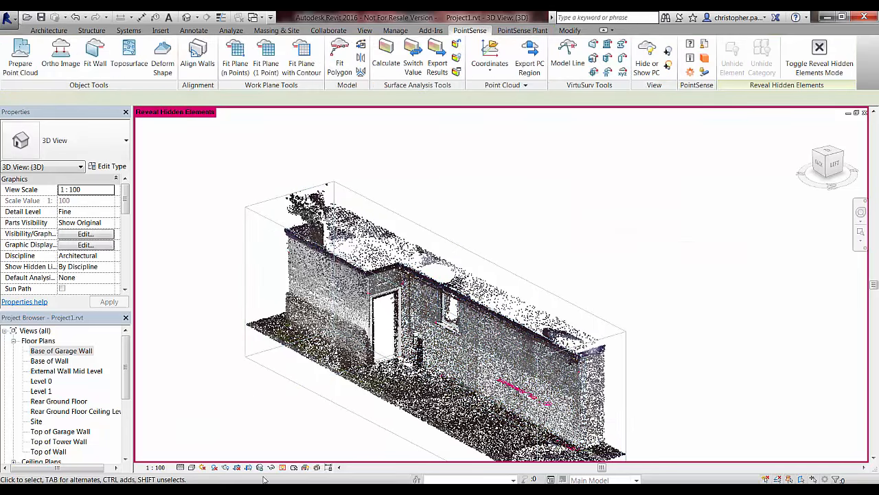
click(281, 467)
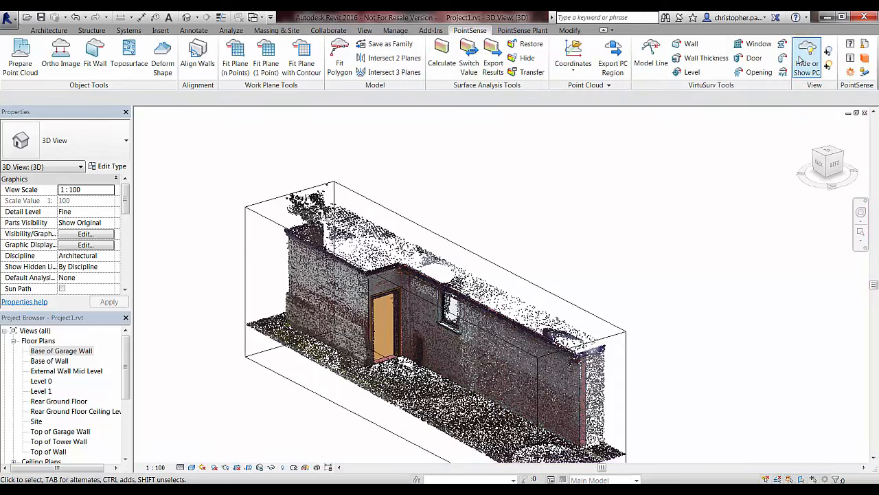
- Hide the point cloud and orbit the 3D view to inspect the modelled walls, door and window
click(807, 51)
shift+middle_drag(549, 325, 386, 373)
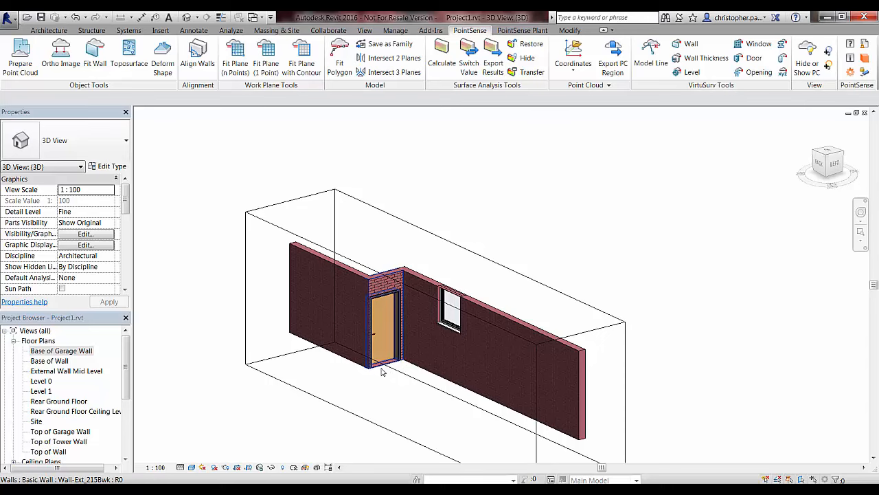
click(389, 366)
key(Escape)
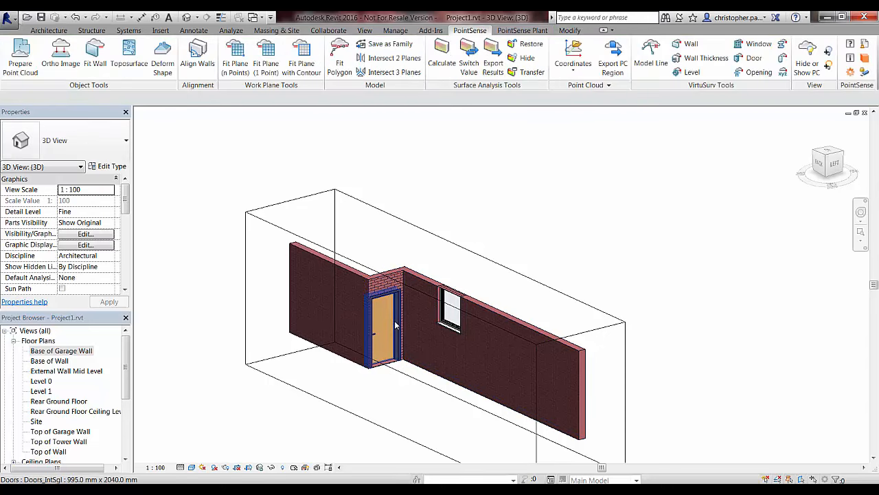
- Check the door's and the window's types and review the available sizes of each family
click(396, 325)
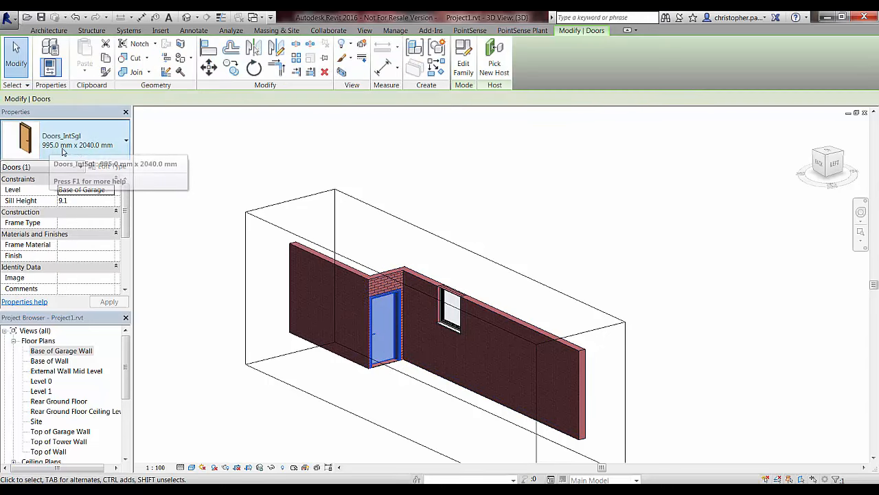
click(96, 152)
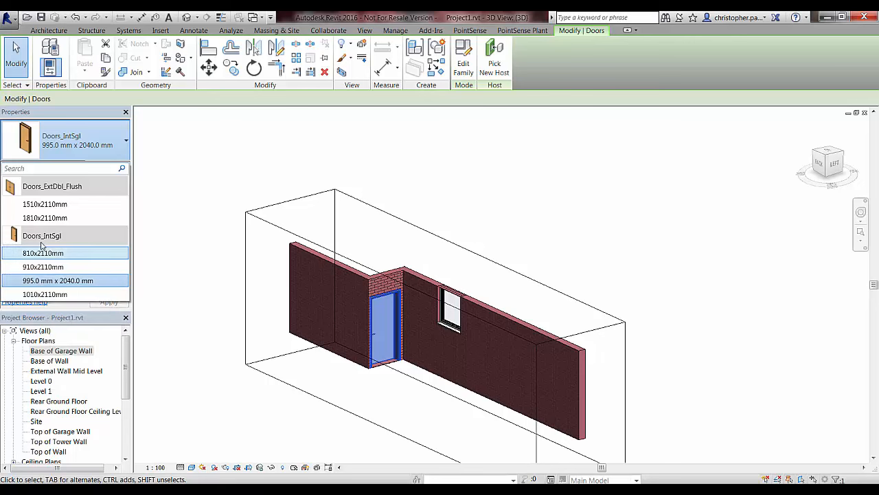
click(446, 311)
click(451, 304)
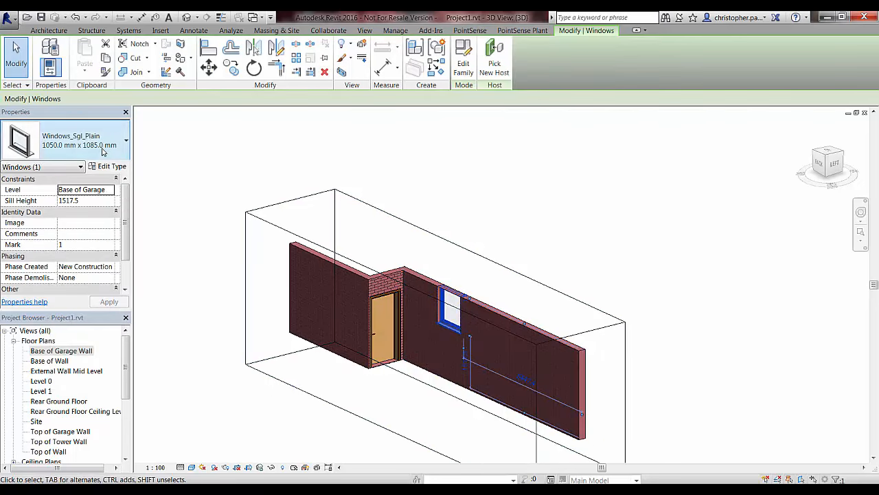
click(102, 150)
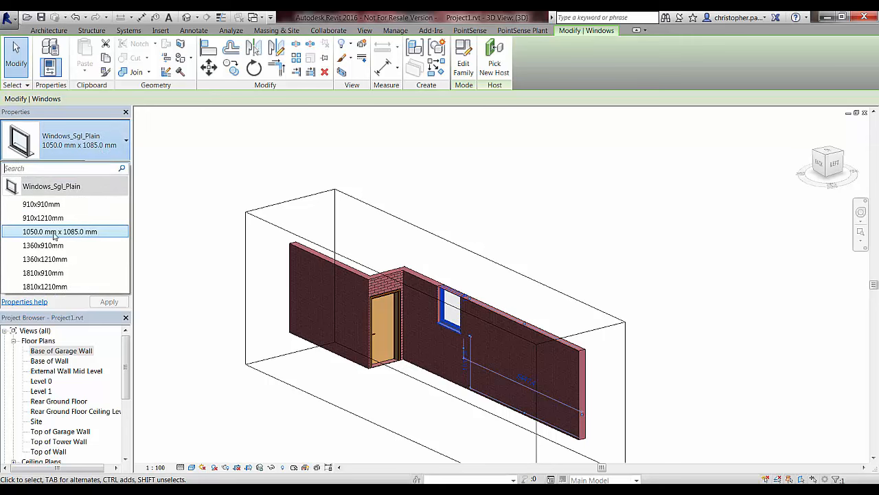
click(182, 210)
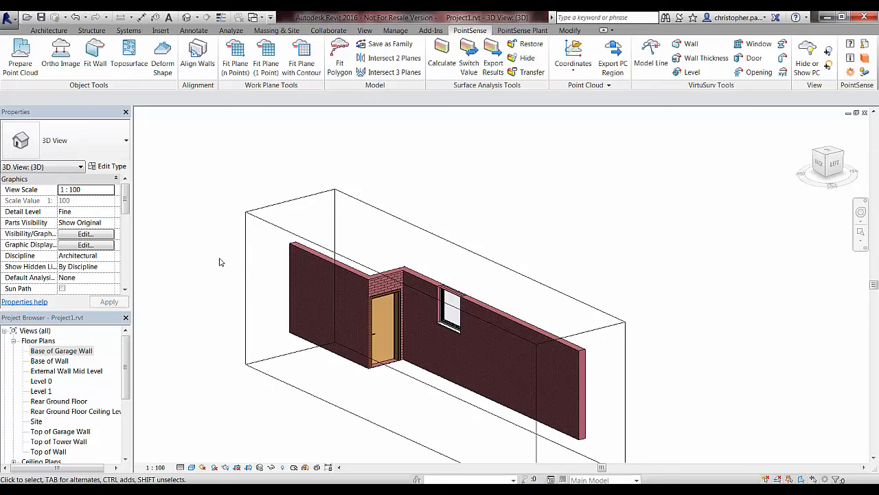
- Switch to VirtuSurv and cut a rectangular opening about 1751 mm high in the blank wall beside the window, using two diagonal raw points
key(alt+Tab)
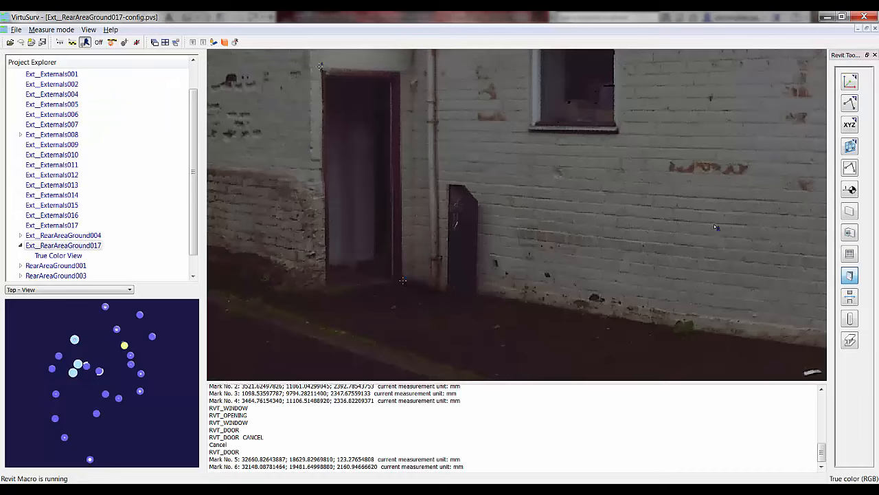
scroll(593, 232, down, 3)
drag(660, 240, 542, 252)
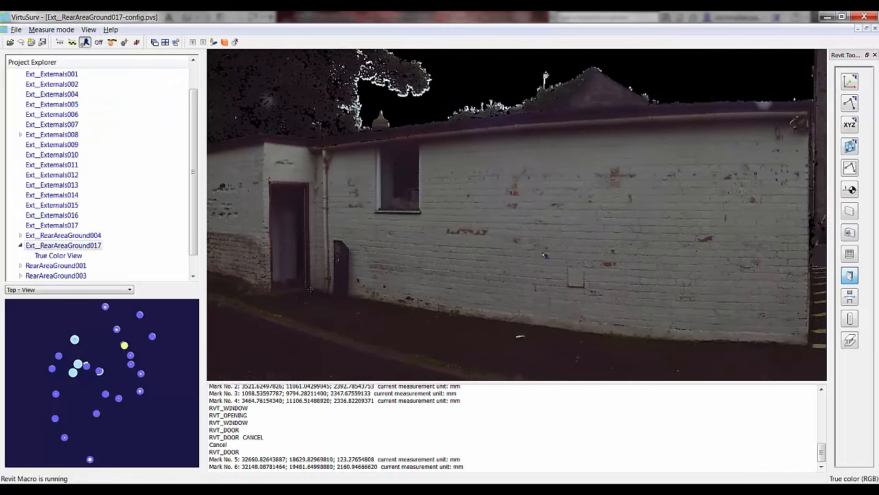
click(851, 299)
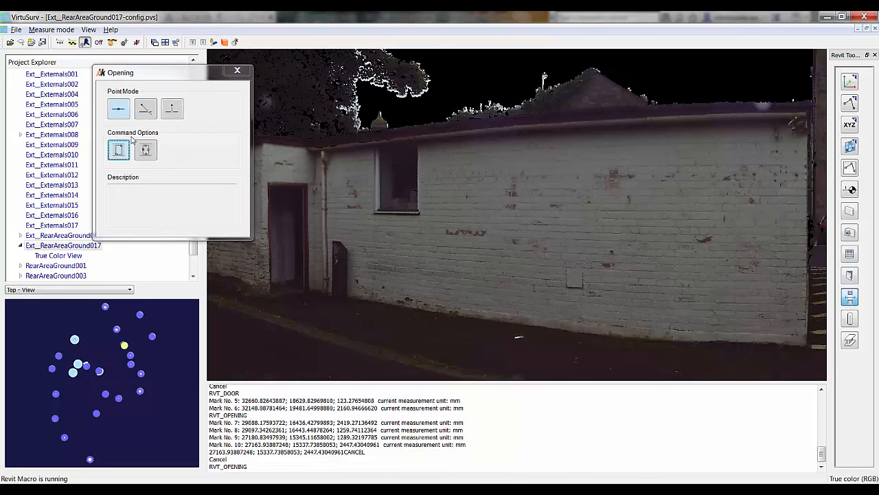
click(117, 150)
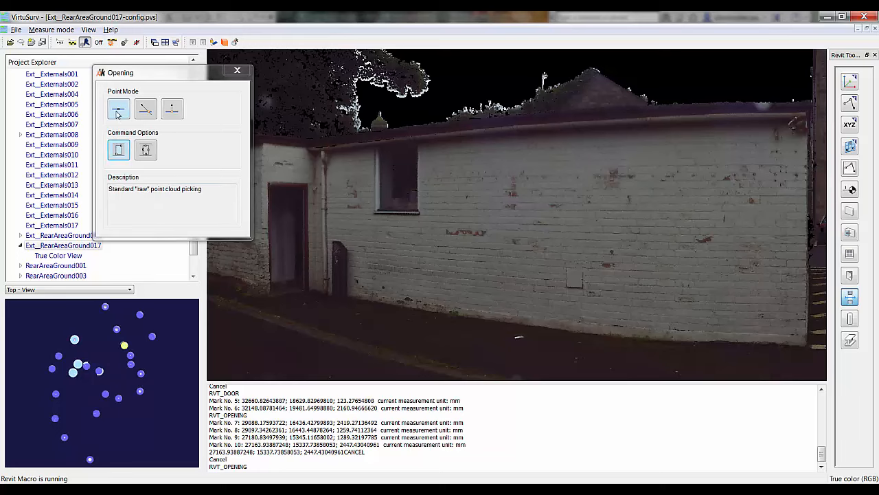
click(479, 277)
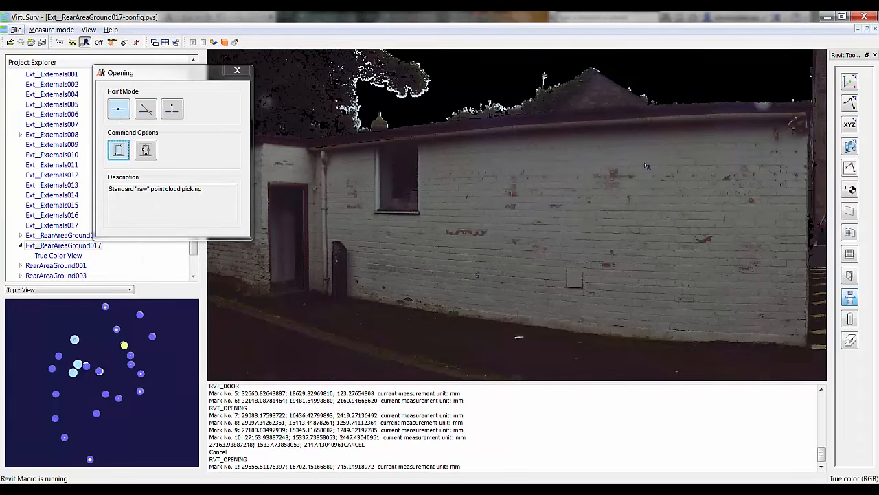
click(673, 147)
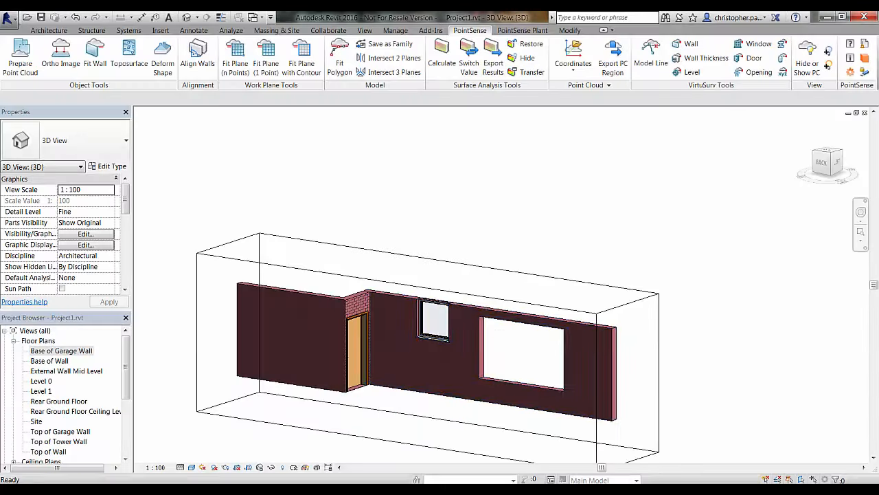
- Select the new rectangular wall opening in Revit and inspect its offsets and position in the 3D view
click(508, 382)
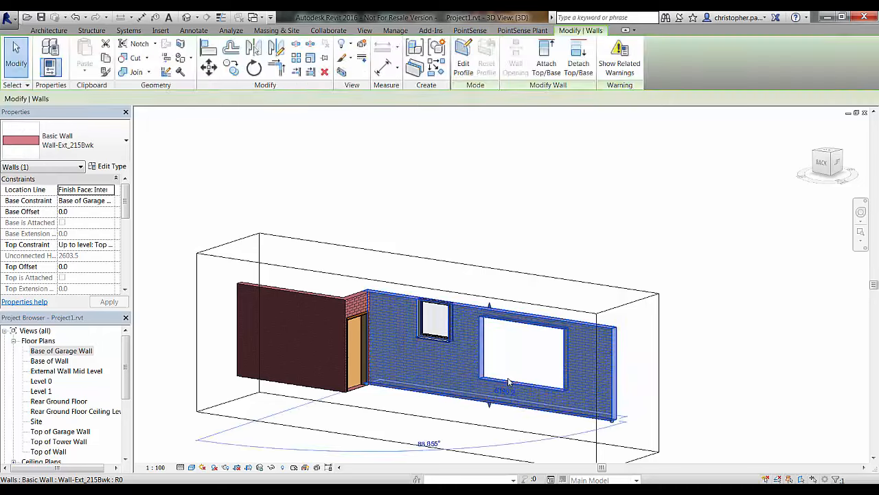
click(504, 256)
click(532, 322)
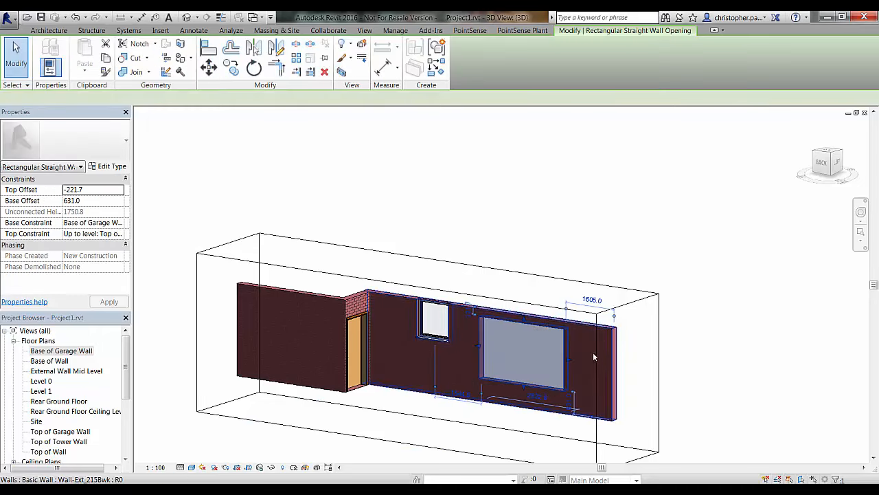
shift+middle_drag(679, 410, 676, 436)
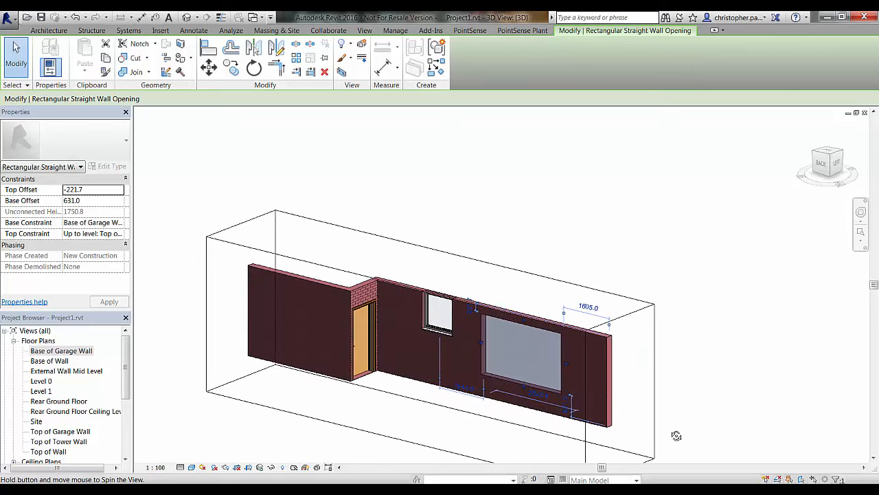
click(223, 147)
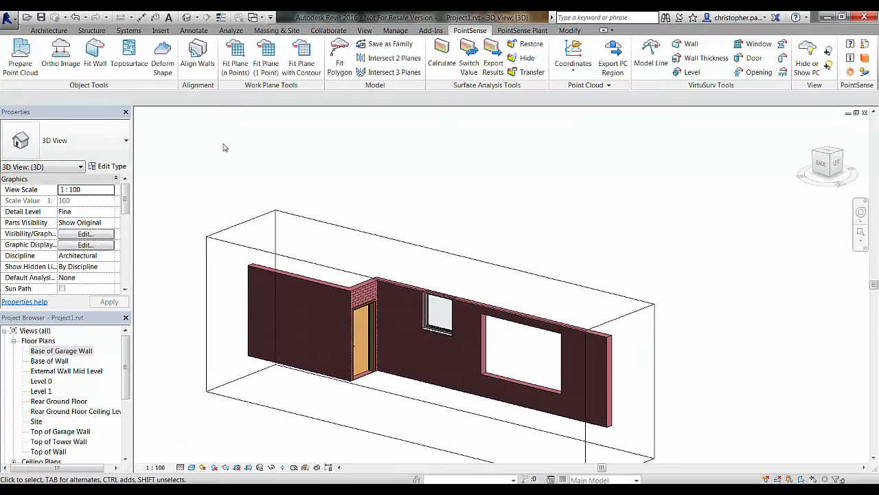
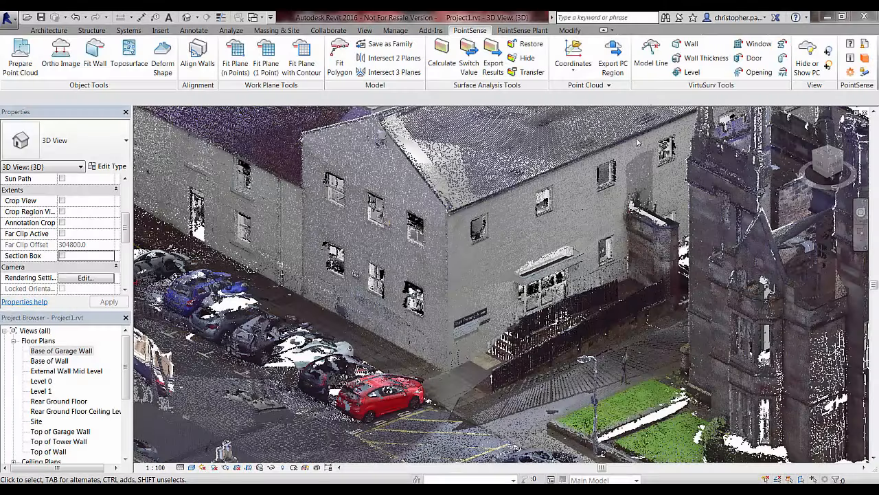
- Review the Model Line options for continuous 3D, horizontal, vertical and curved lines
click(651, 58)
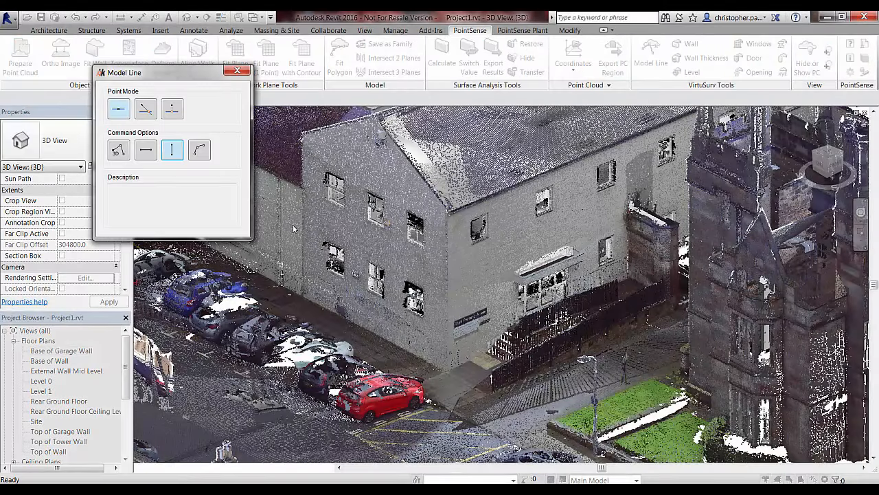
click(124, 159)
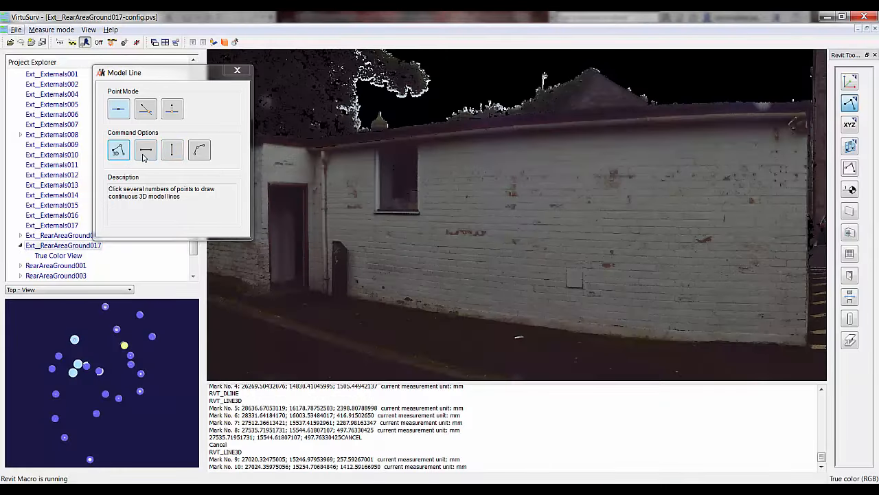
drag(163, 73, 292, 69)
click(274, 146)
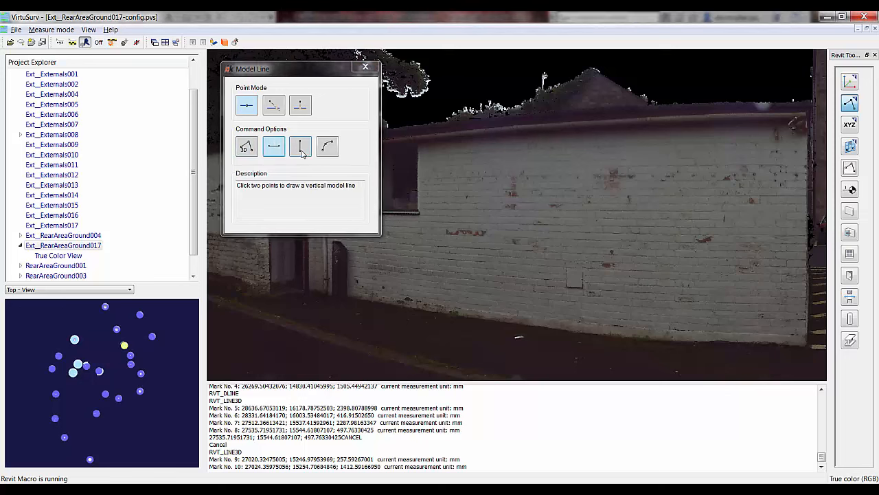
click(301, 148)
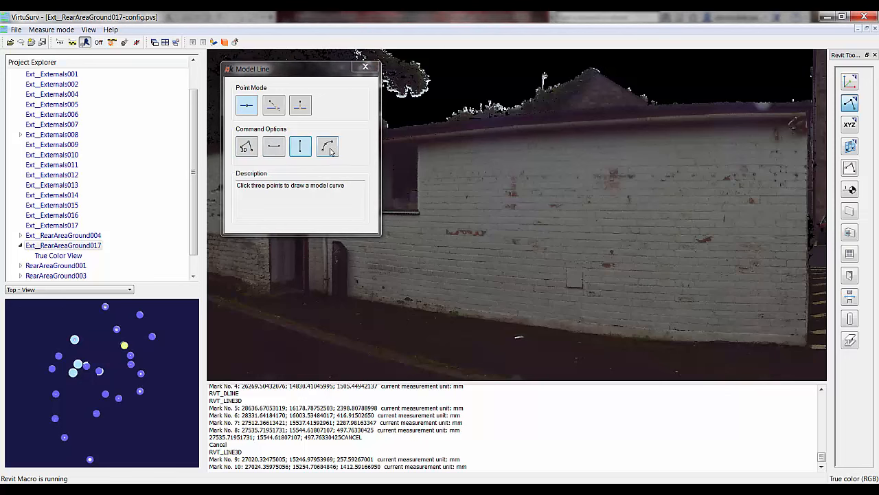
click(328, 149)
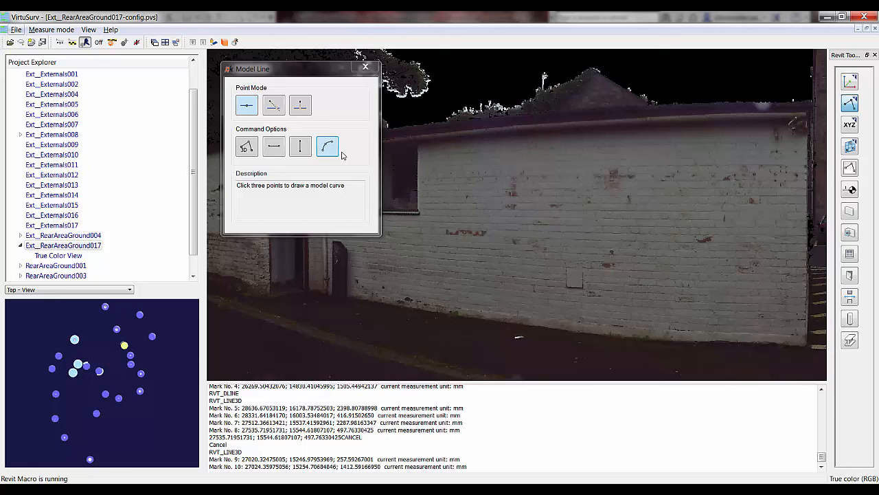
click(248, 148)
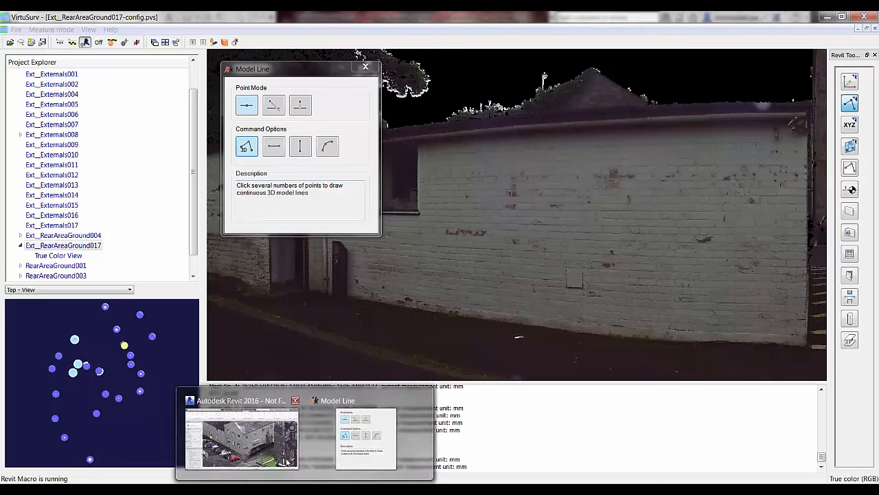
- Locate the scan positions in Revit's Site floor plan, and open scan Ext__Externals012 in VirtuSurv at the wall with the Staff Parking sign
click(272, 444)
double_click(41, 422)
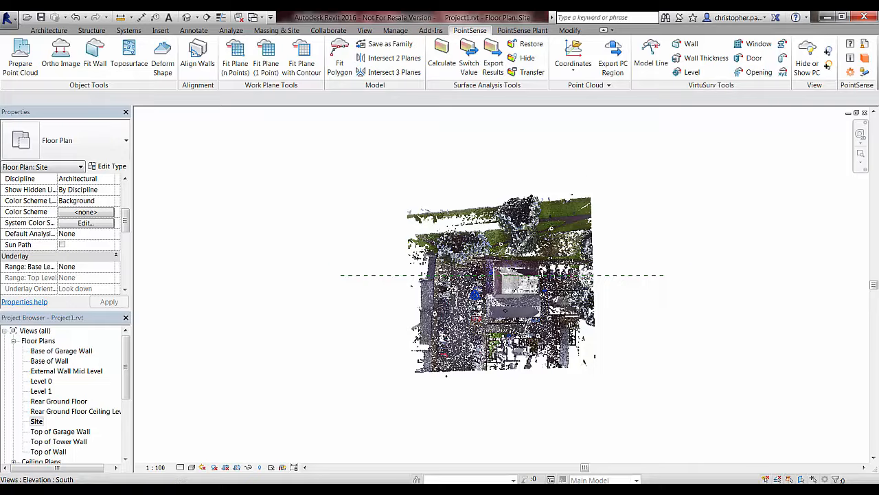
scroll(457, 323, up, 6)
scroll(546, 293, up, 1)
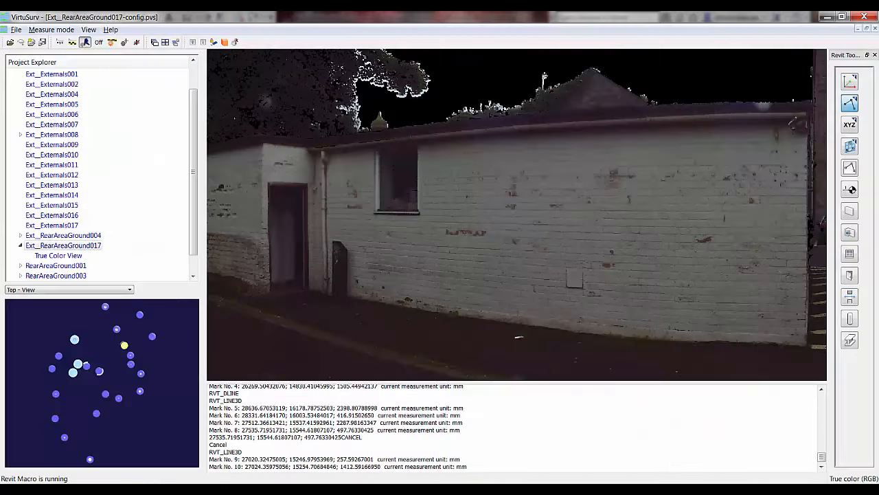
double_click(60, 174)
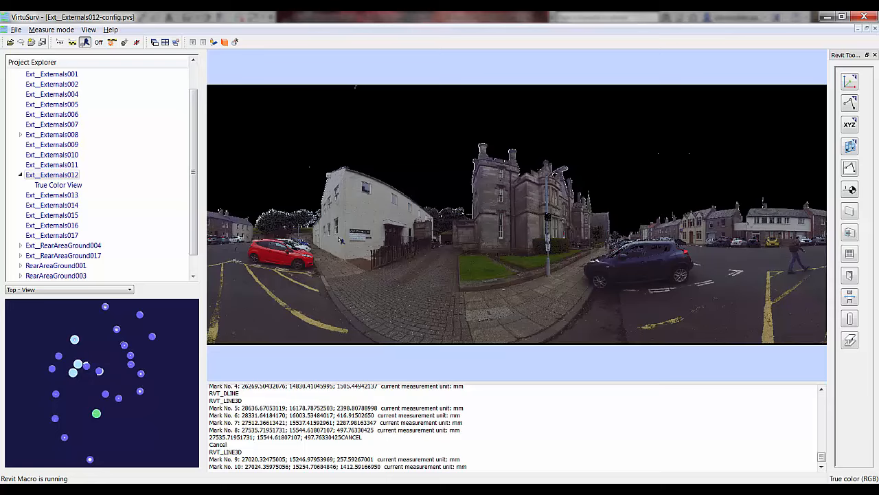
scroll(339, 240, up, 5)
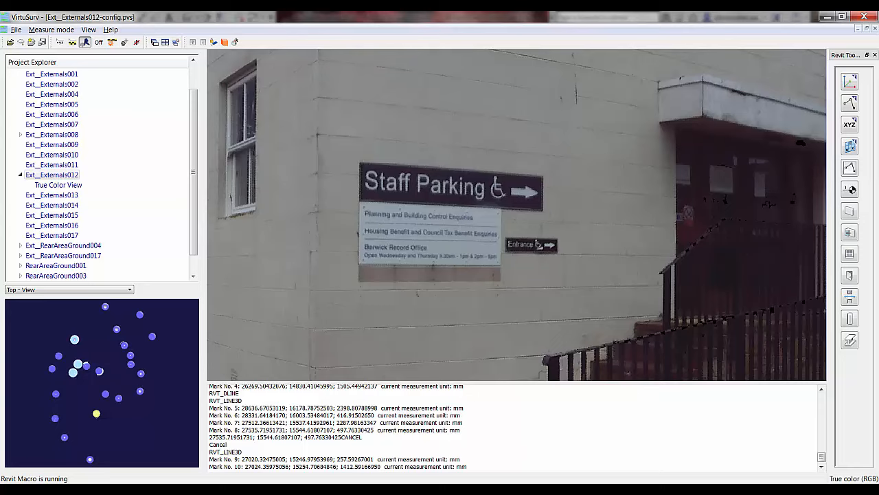
- Switch to Revit and show the Staff Parking sign wall in the default 3D view
key(alt+Tab)
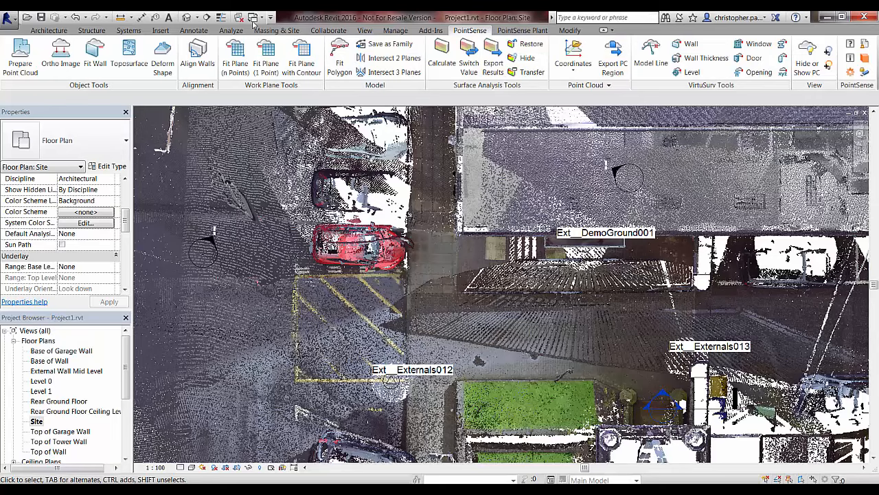
click(188, 18)
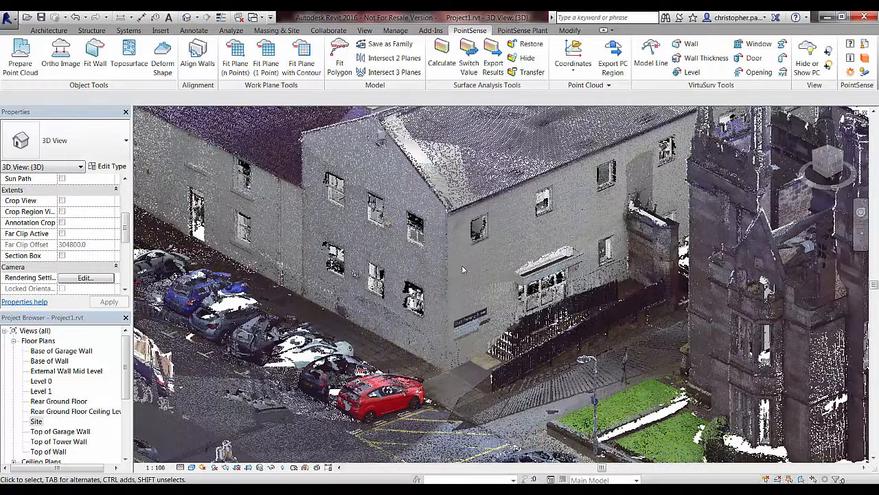
scroll(499, 371, up, 5)
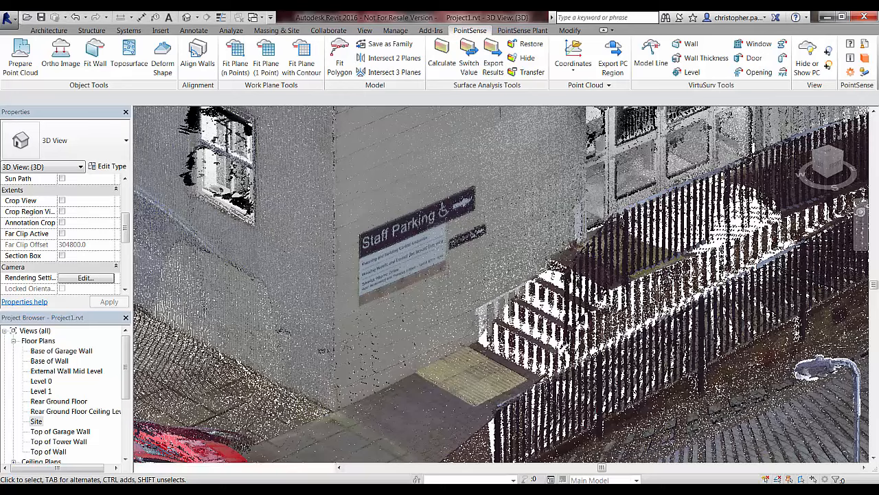
- Switch to VirtuSurv and draw two horizontal model lines on the wall above the Staff Parking sign
key(alt+Tab)
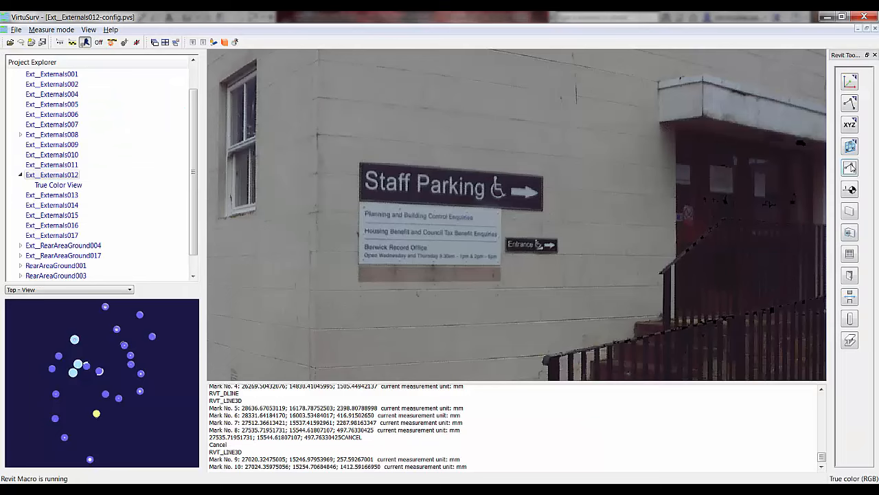
click(850, 103)
drag(293, 80, 215, 95)
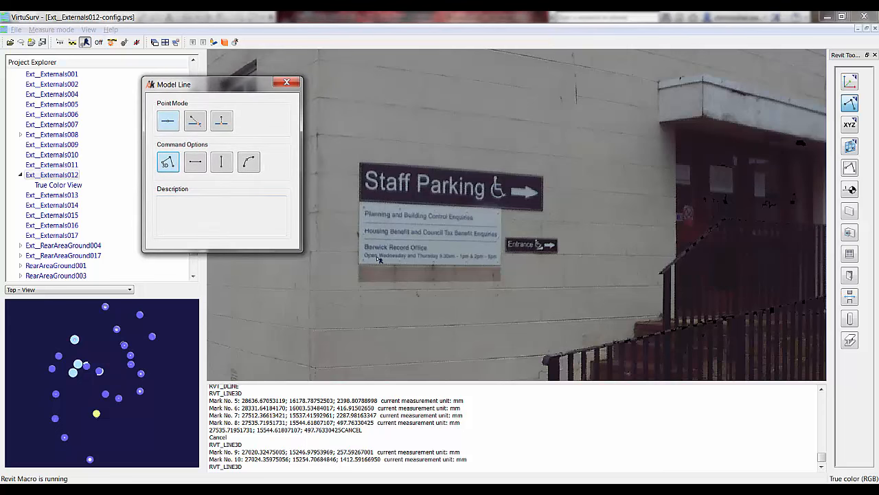
click(200, 166)
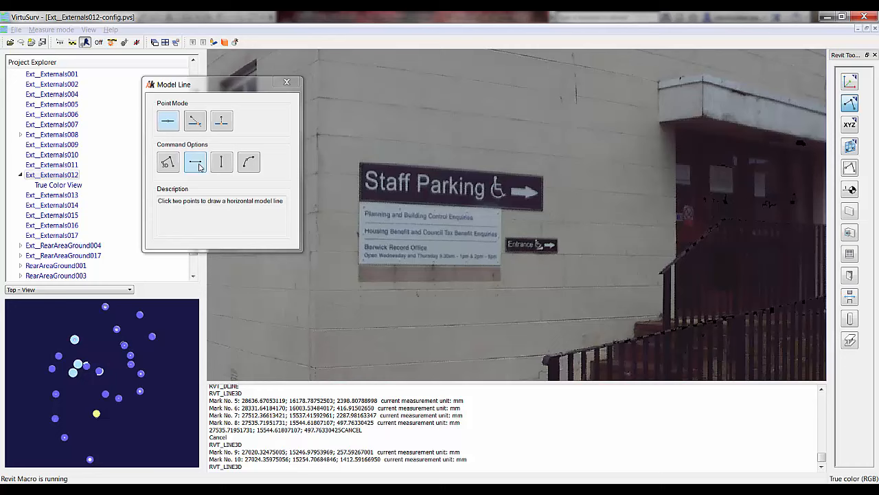
click(367, 103)
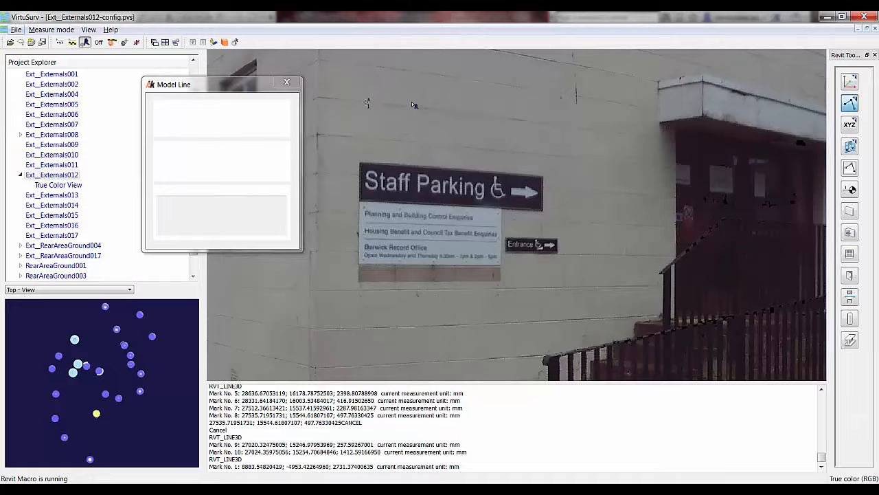
click(504, 120)
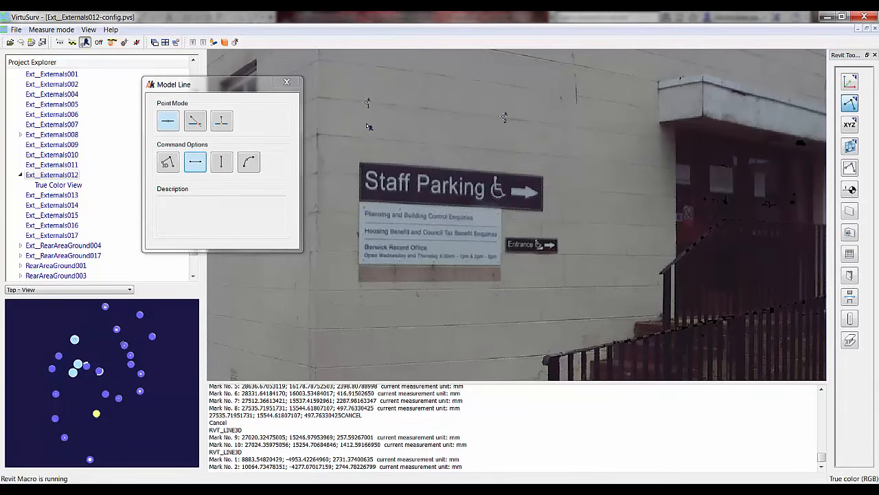
click(366, 152)
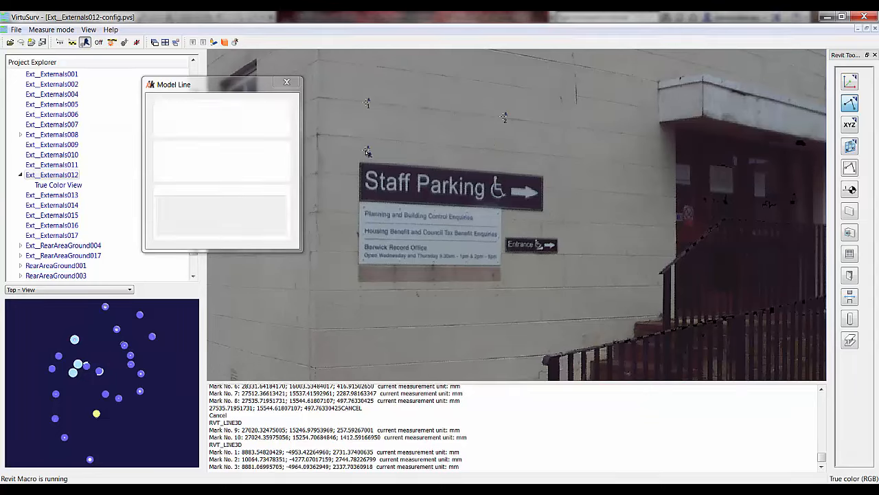
click(505, 144)
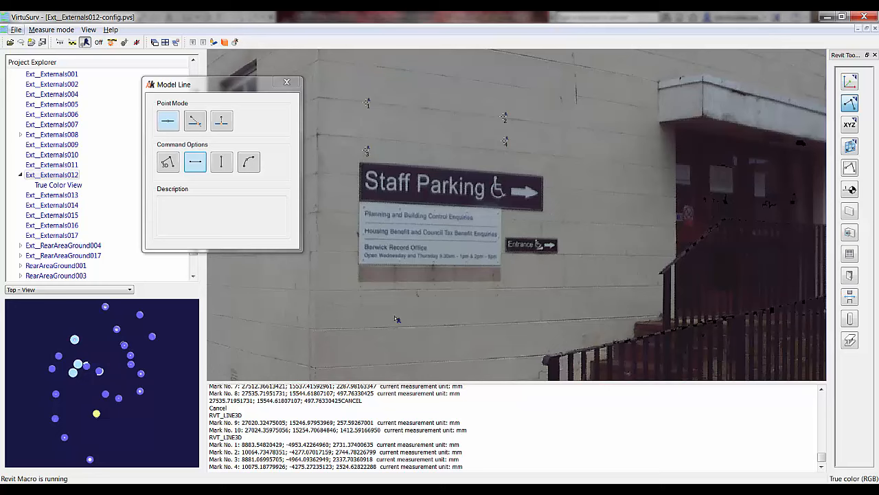
- Switch to Revit and examine the two horizontal model lines with the point cloud hidden and shown
mouse_move(305, 489)
click(250, 450)
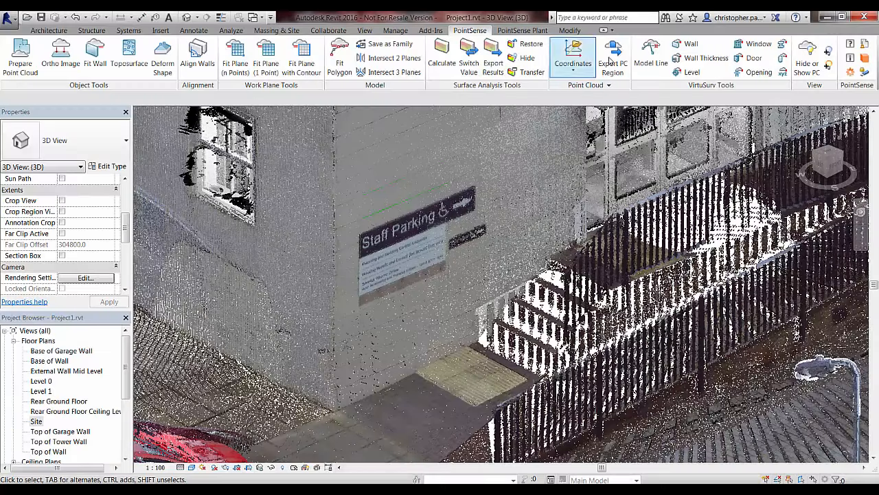
click(811, 66)
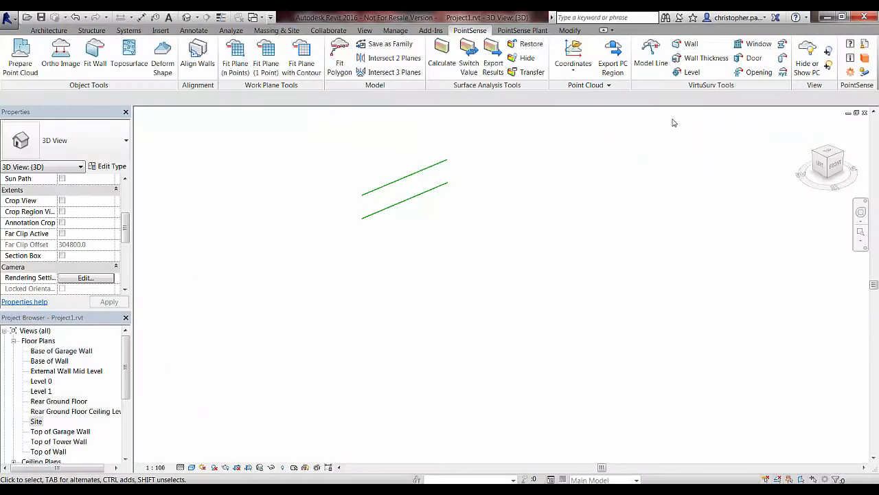
click(804, 69)
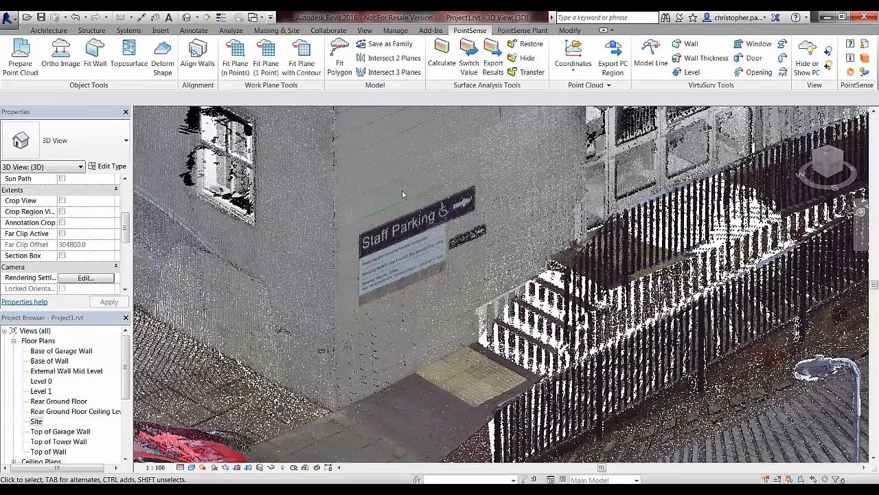
scroll(393, 214, up, 3)
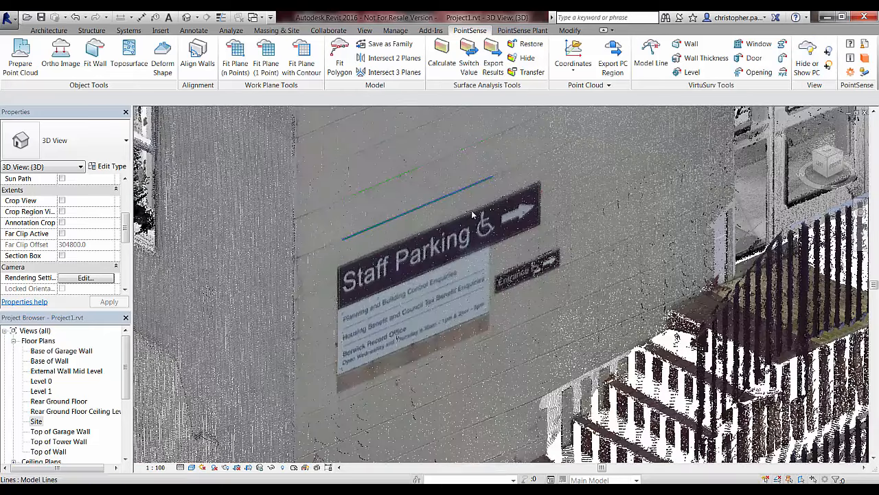
- Delete both horizontal model lines above the Staff Parking sign
click(364, 234)
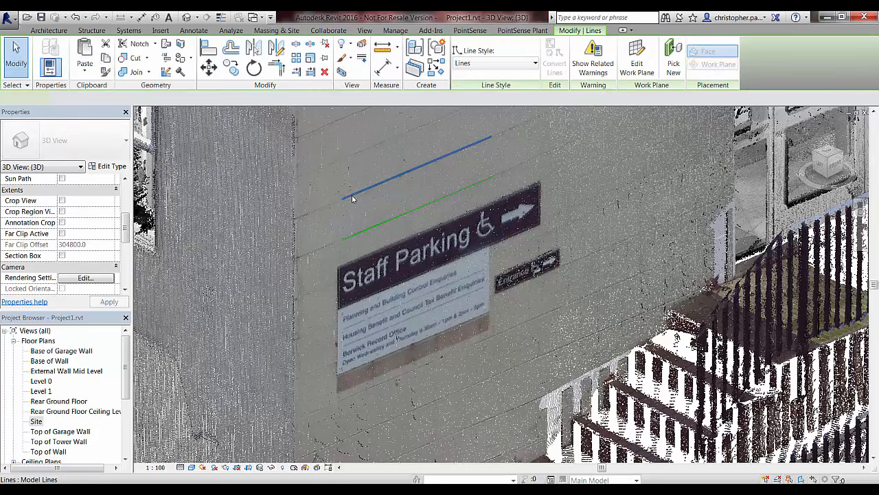
key(Delete)
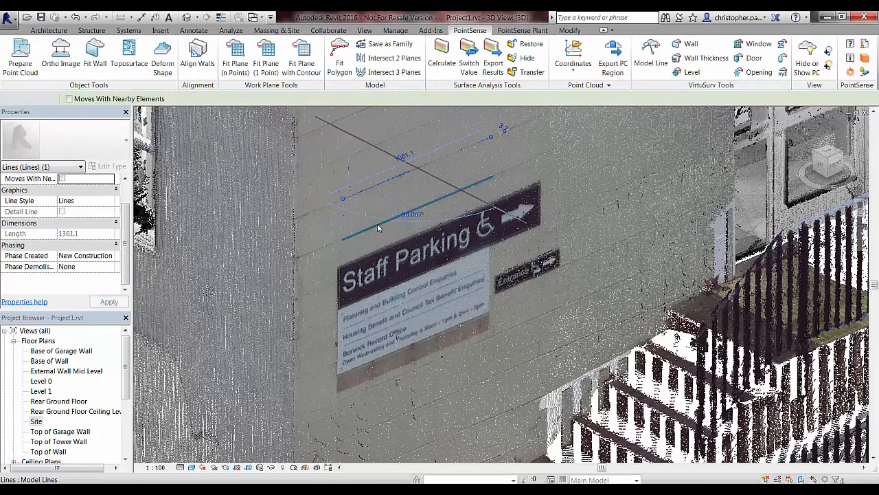
click(377, 224)
key(Delete)
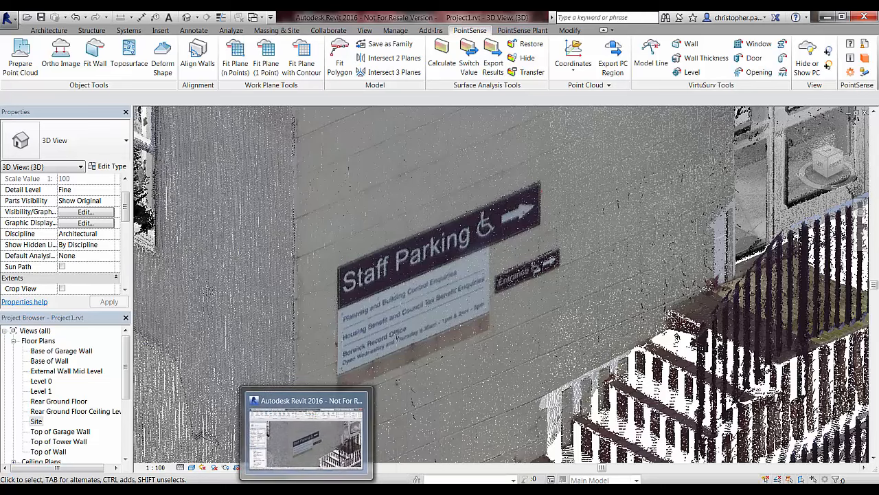
- In VirtuSurv, clear the old marks and draw three vertical model lines along the left, lower right and upper right edges of the Staff Parking sign
click(337, 489)
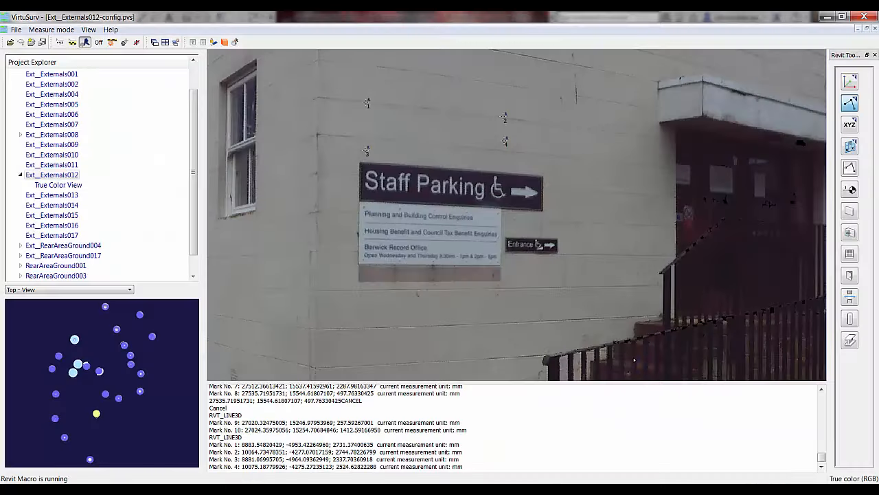
click(136, 43)
click(851, 105)
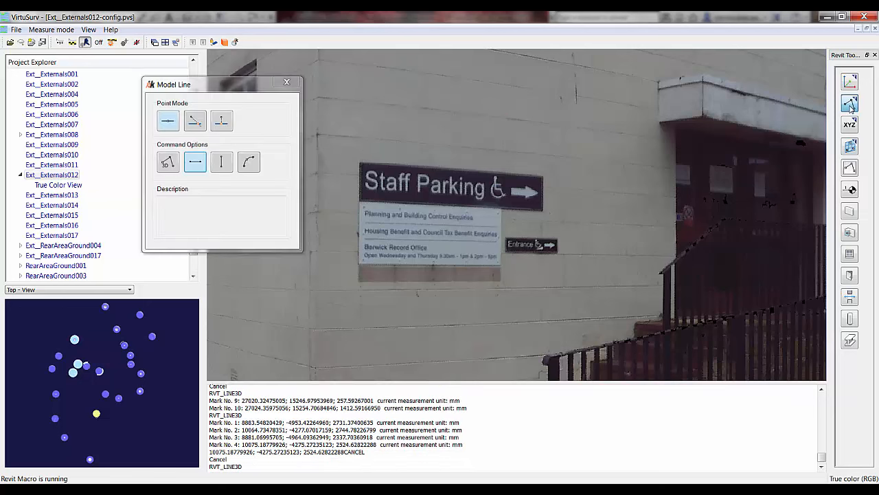
click(224, 164)
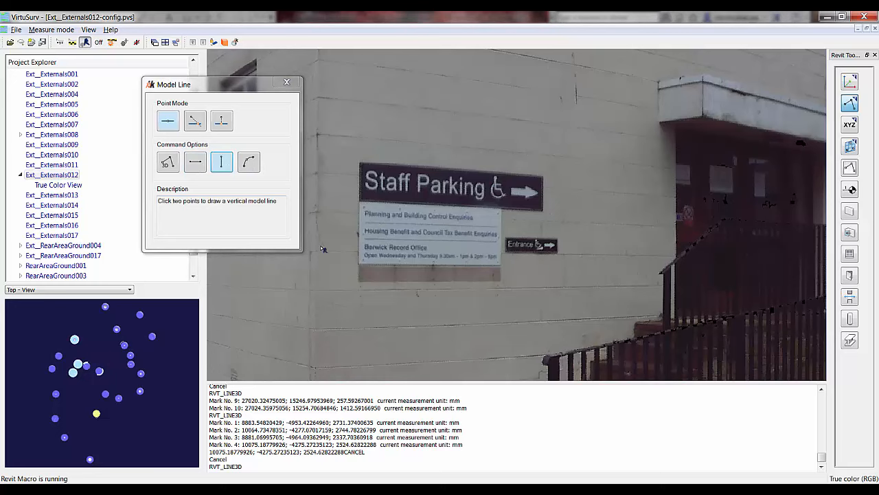
click(359, 282)
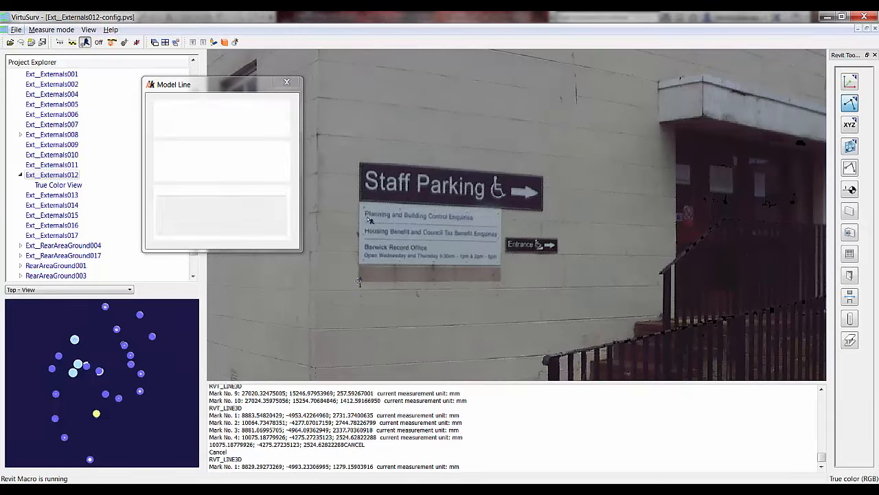
click(361, 164)
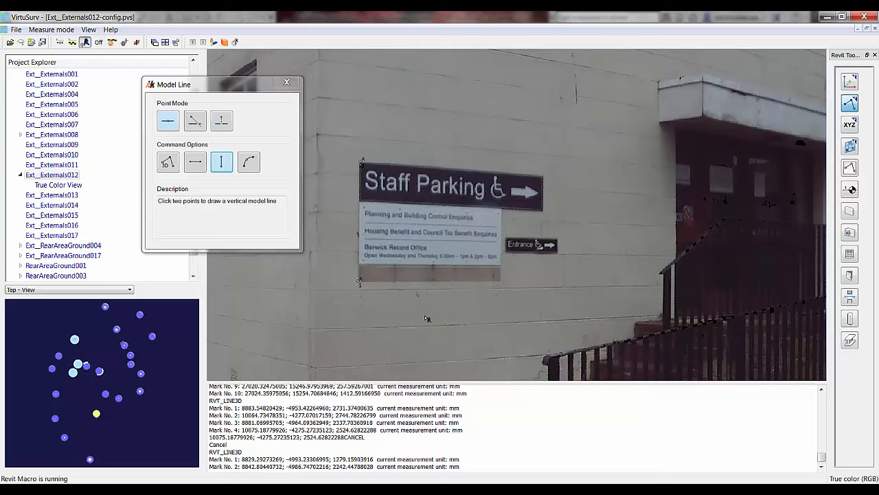
click(502, 283)
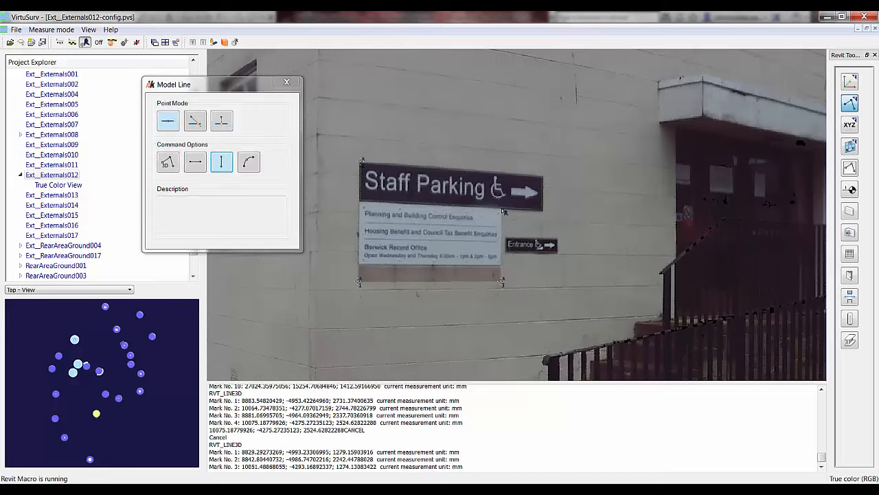
click(501, 209)
click(544, 214)
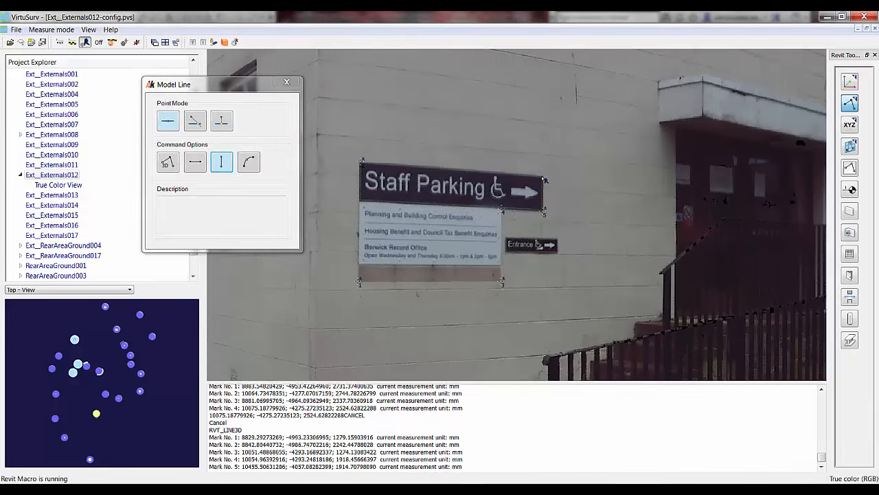
click(544, 178)
- Draw horizontal model lines along the sign's top edge, the stepped edge under the arrow and the bottom edge, finishing the Model Line command
click(195, 161)
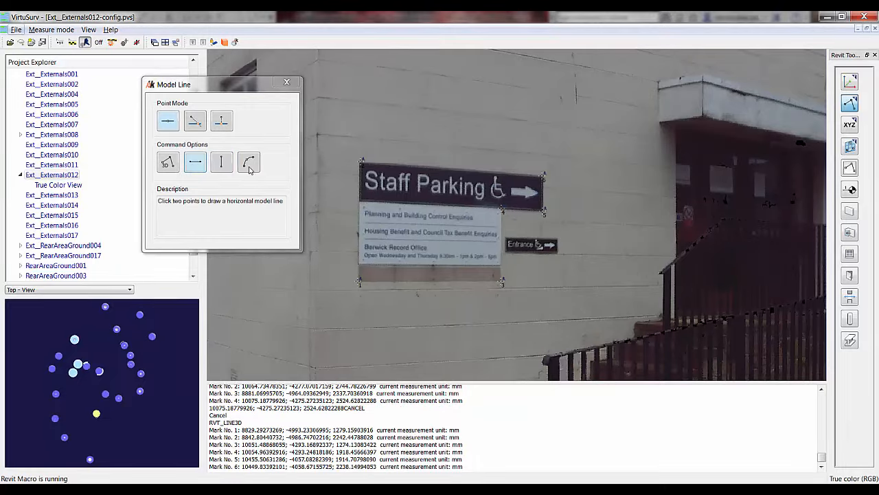
click(362, 162)
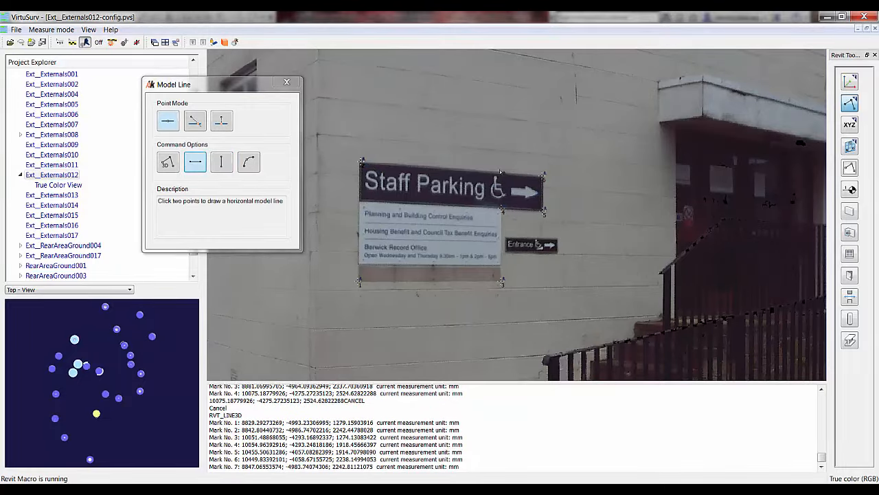
click(544, 178)
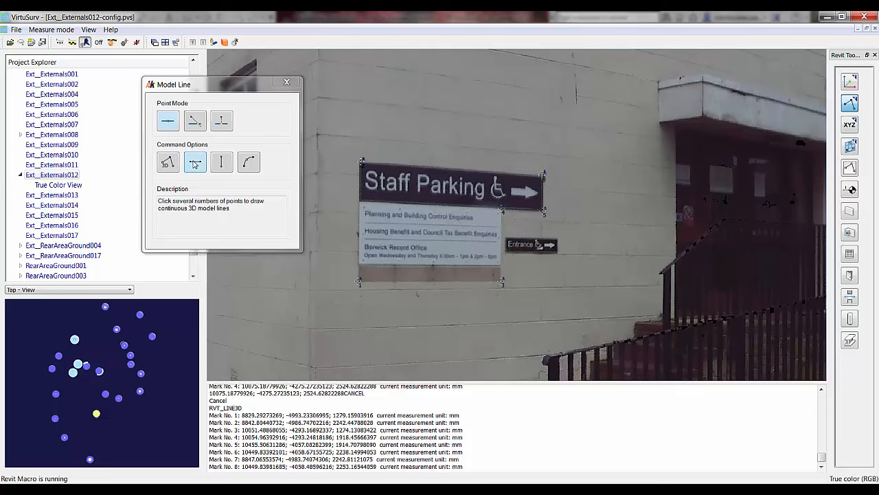
click(546, 213)
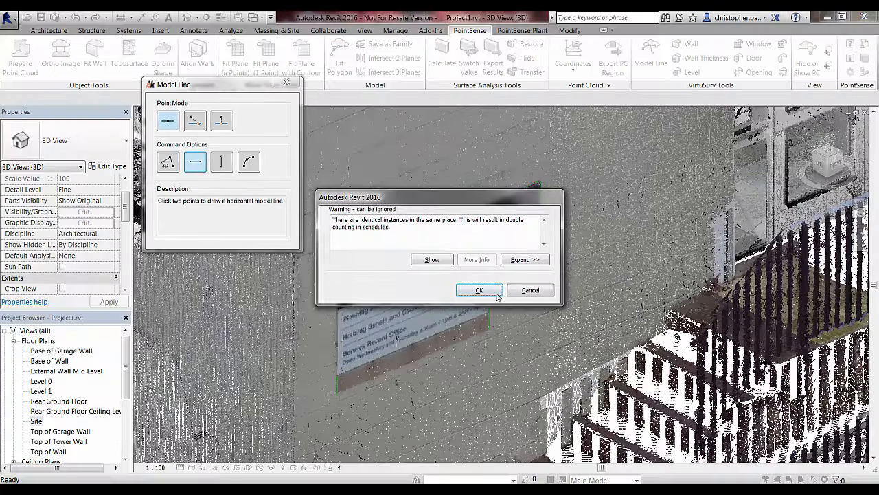
click(479, 290)
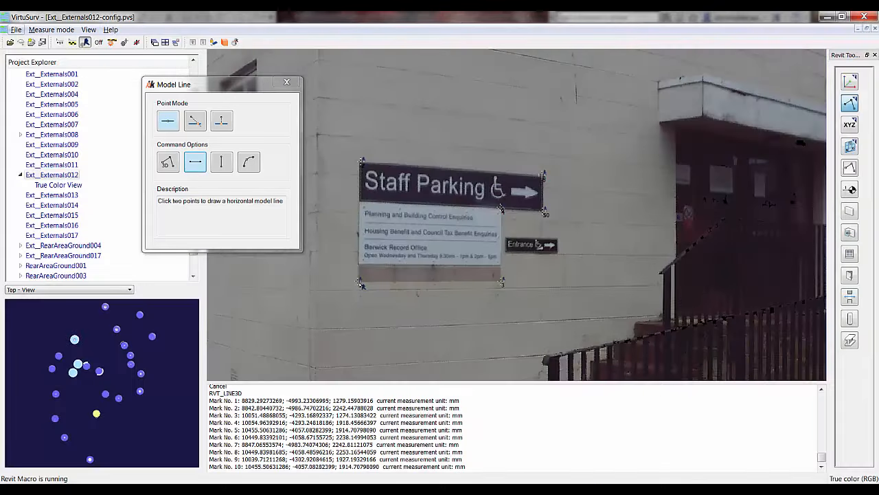
click(362, 284)
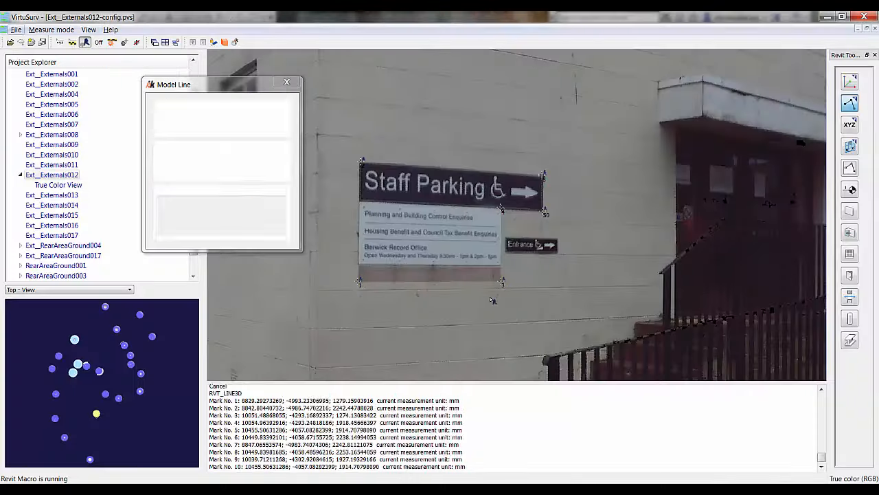
click(501, 283)
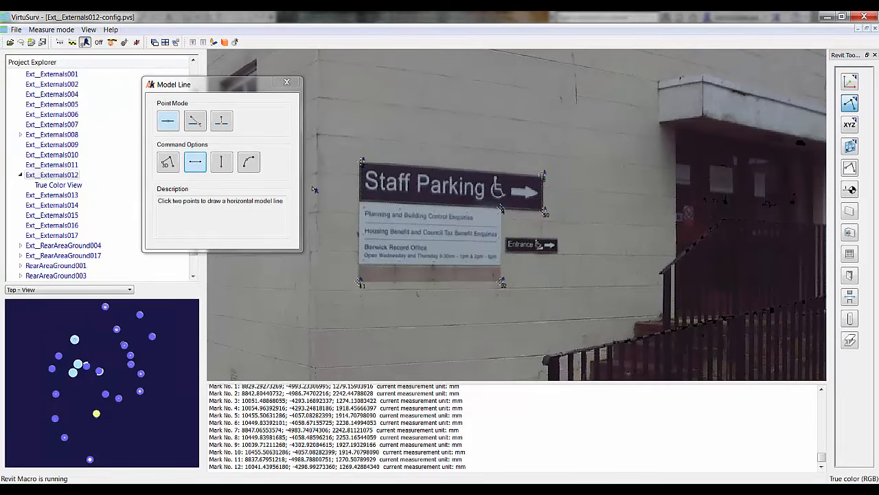
click(287, 81)
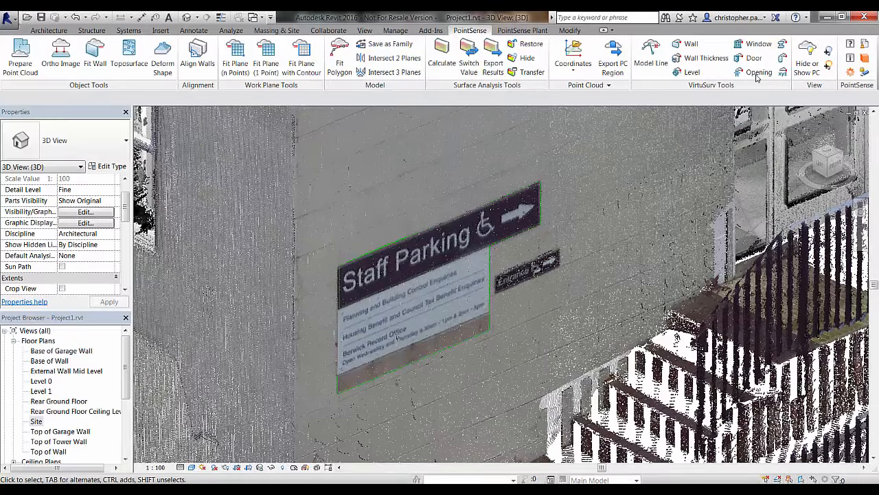
- Inspect the sign outline in Revit's 3D view with the point cloud hidden and shown, checking the lower right vertical line
click(807, 60)
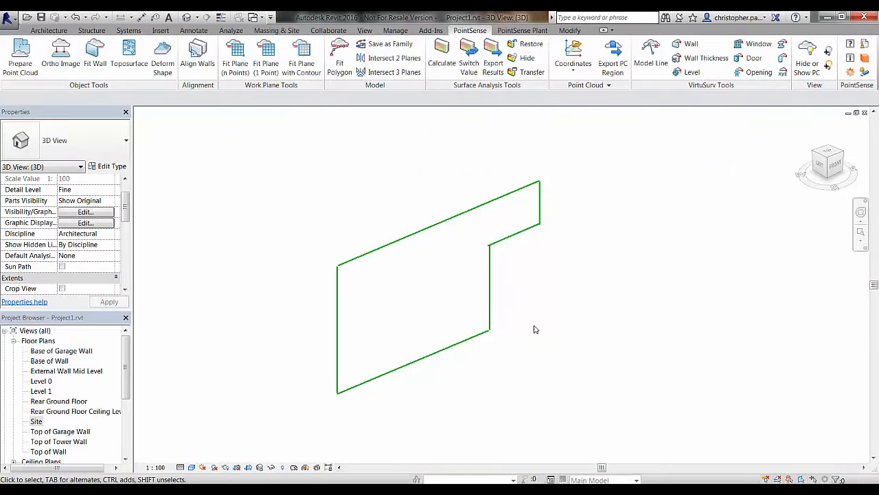
click(334, 285)
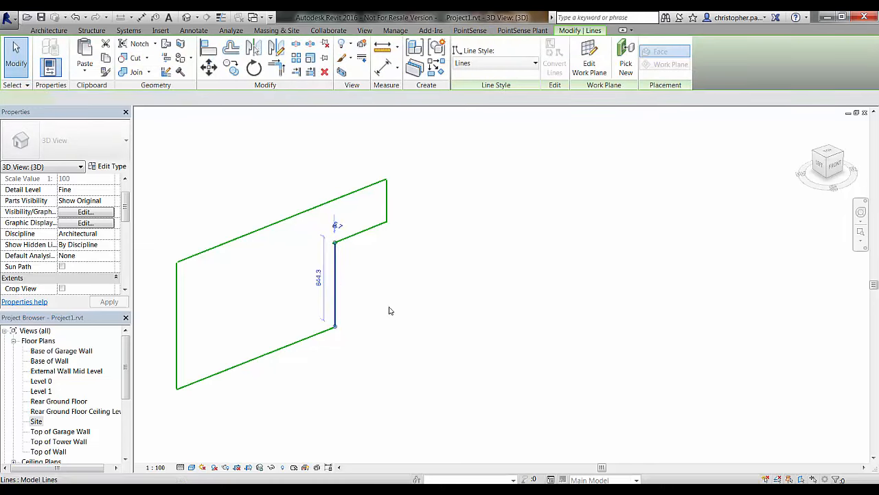
middle_drag(389, 311, 600, 302)
key(Escape)
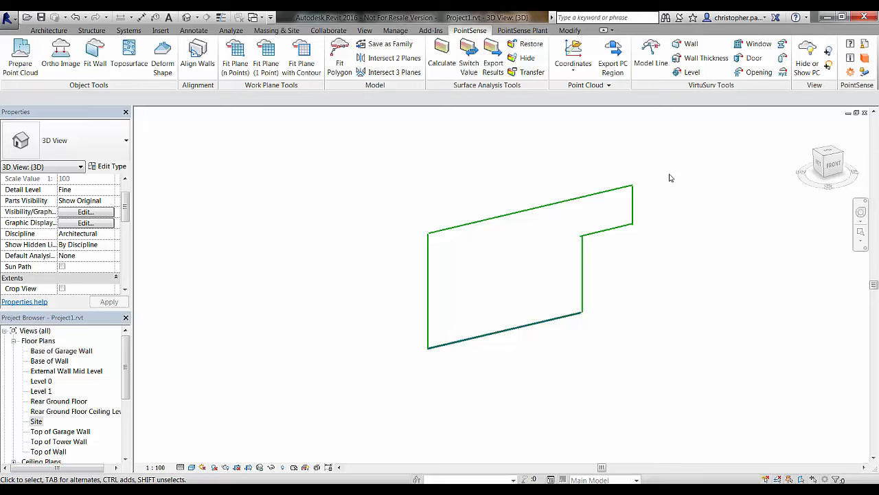
click(807, 58)
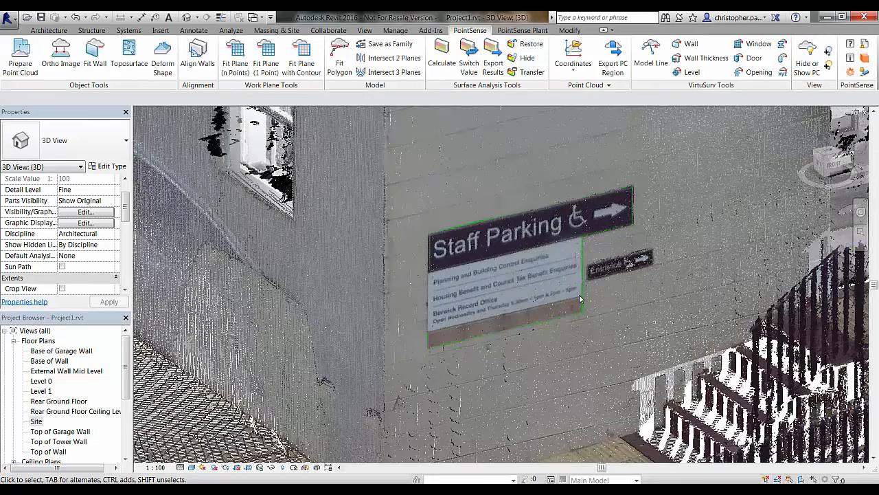
scroll(518, 237, down, 4)
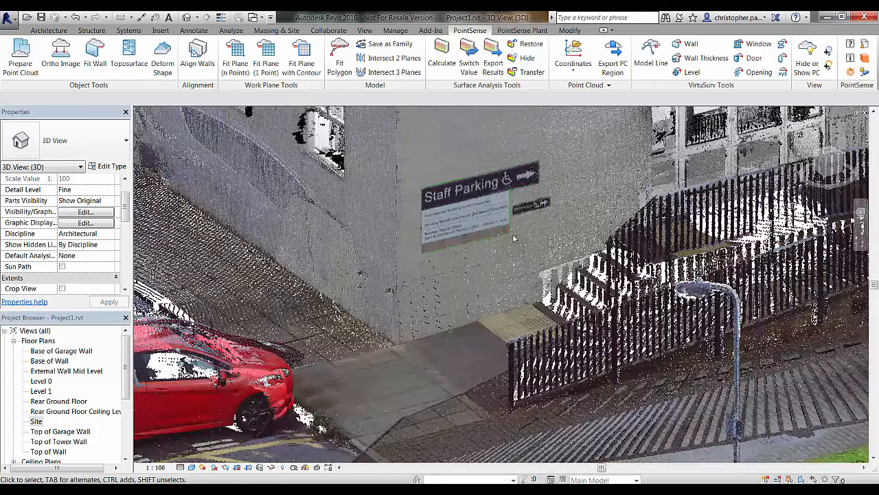
shift+middle_drag(514, 238, 527, 307)
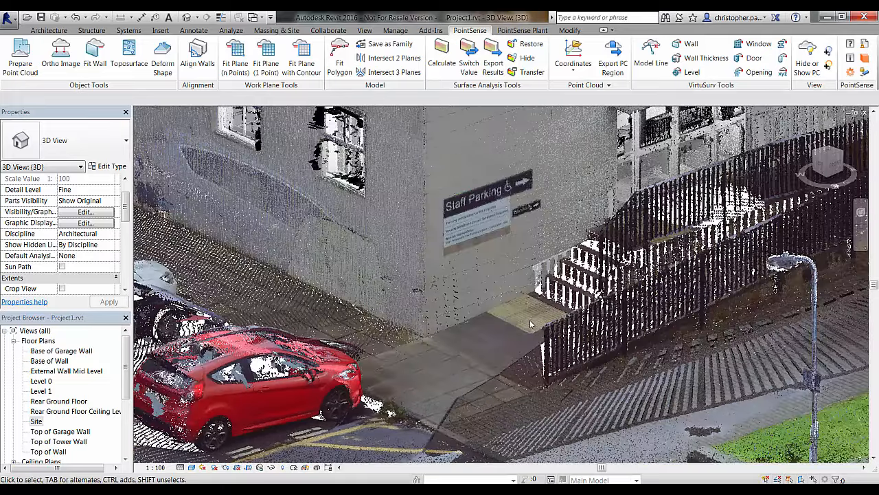
- Switch to VirtuSurv and draw a continuous 3D model line through four points along the stone ledge around the bay window
key(alt+Tab)
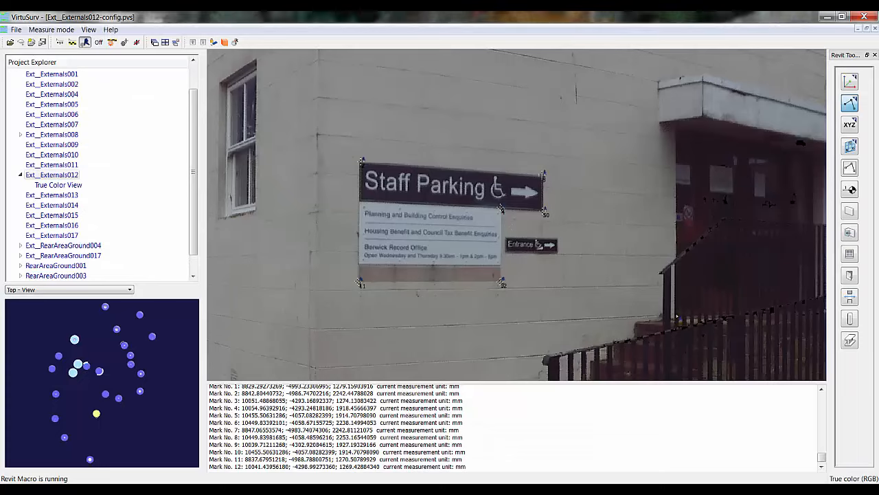
scroll(548, 236, down, 4)
click(850, 105)
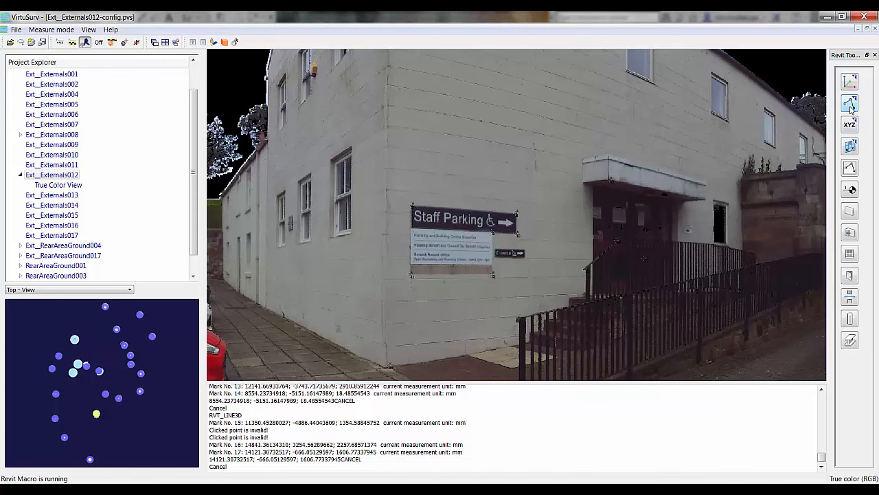
middle_drag(618, 250, 330, 246)
middle_drag(769, 250, 648, 248)
scroll(581, 223, up, 5)
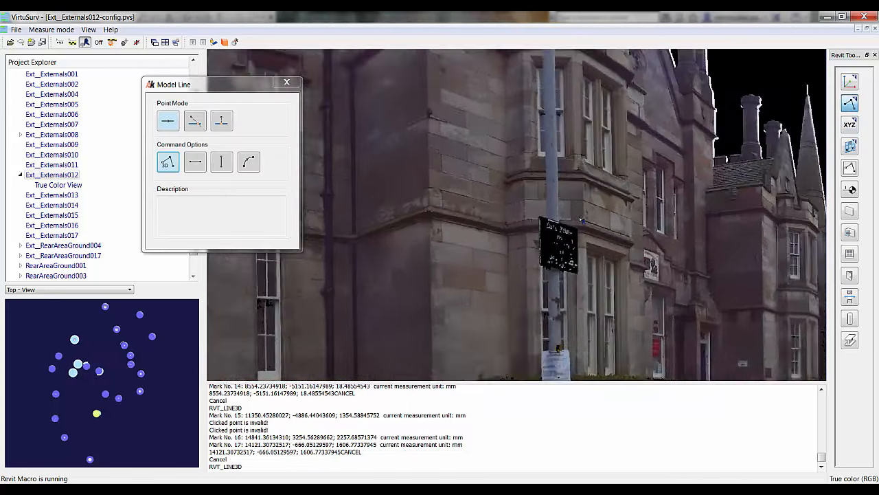
click(176, 167)
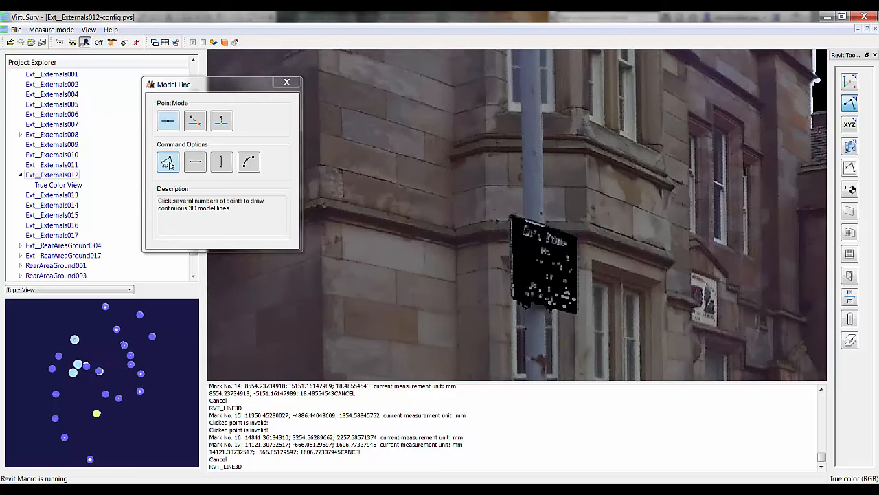
click(454, 228)
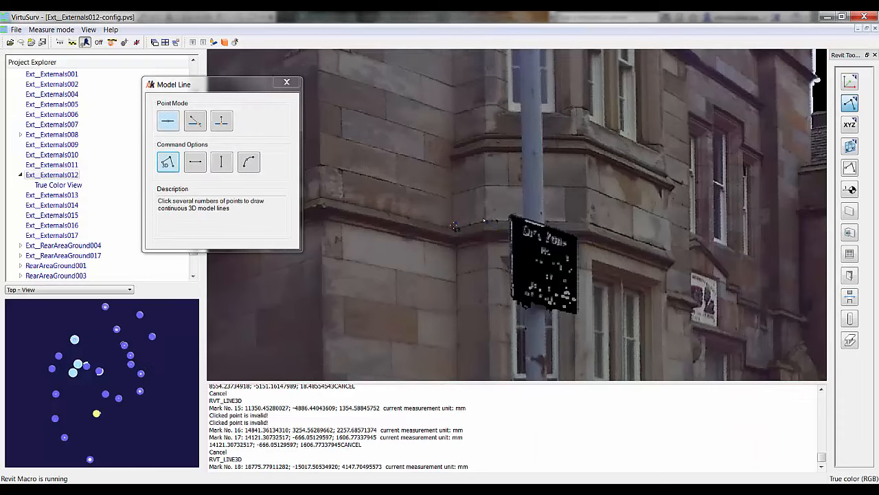
click(485, 221)
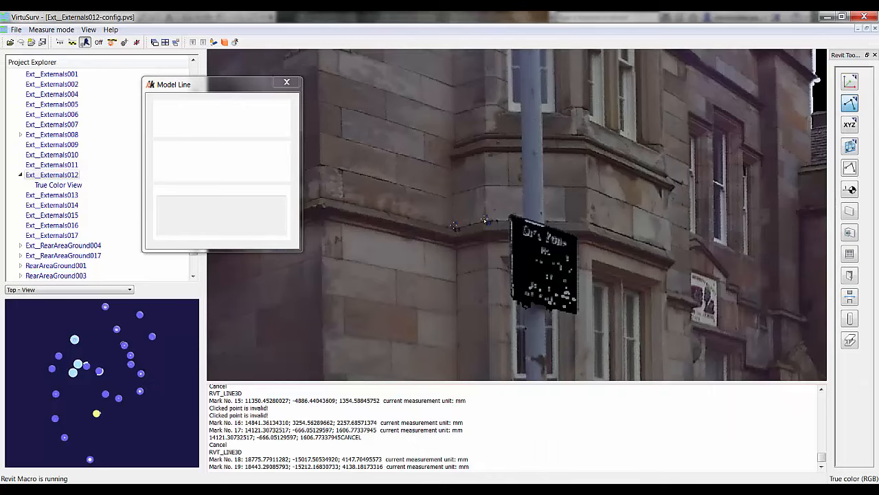
click(590, 224)
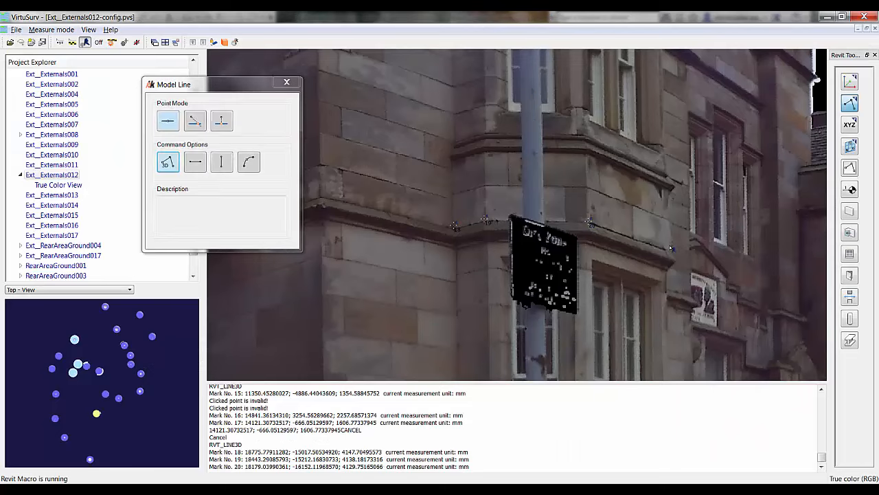
click(672, 253)
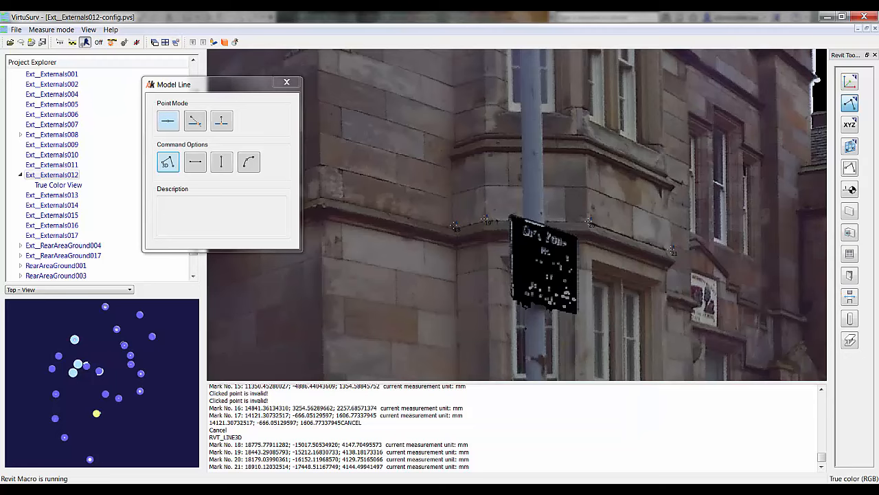
- Return to Revit and inspect the bay window's ledge line in the 3D view with the point cloud hidden
mouse_move(305, 489)
click(258, 439)
key(Escape)
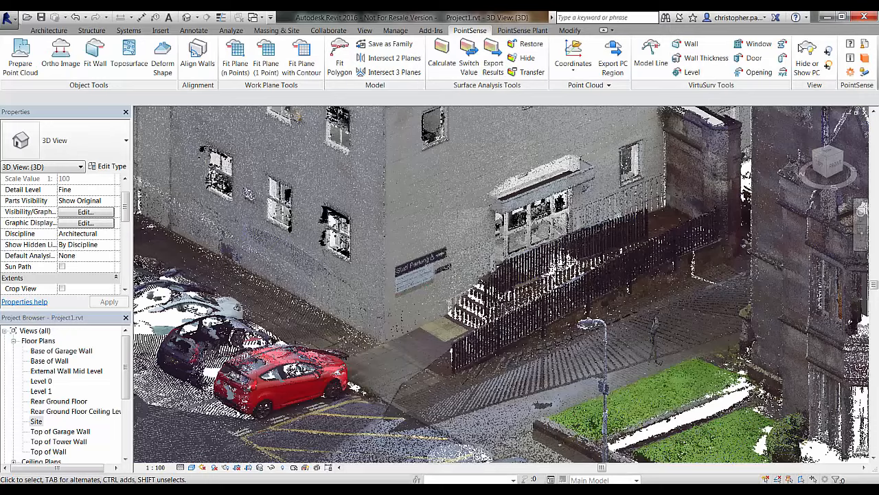
middle_drag(656, 280, 467, 337)
scroll(530, 243, down, 1)
scroll(531, 243, down, 1)
shift+middle_drag(467, 337, 498, 265)
scroll(597, 199, up, 4)
middle_drag(597, 200, 557, 180)
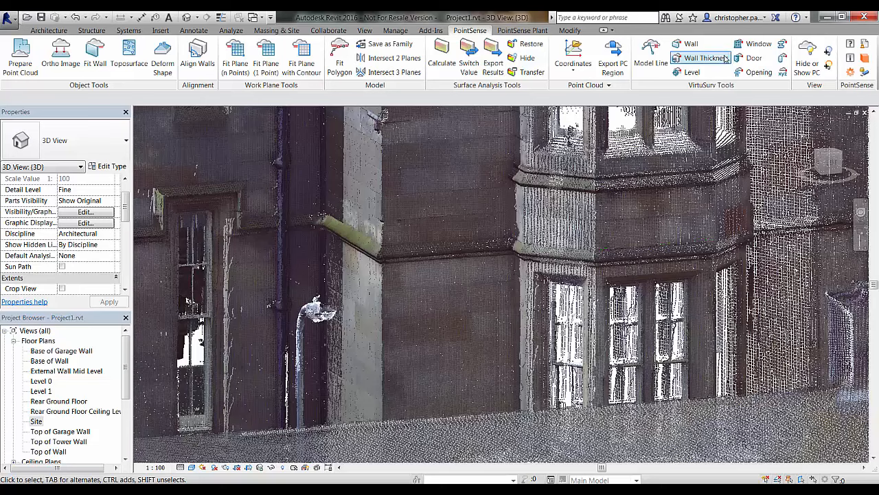
click(807, 56)
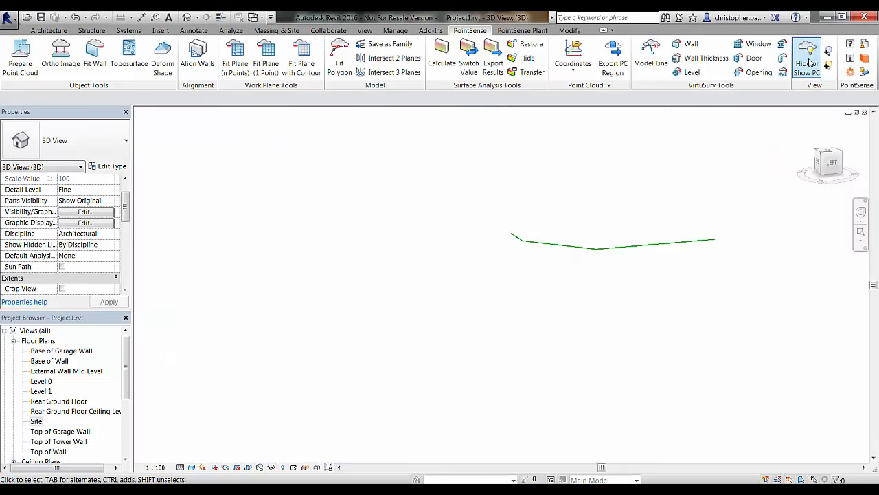
click(618, 250)
shift+middle_drag(736, 267, 723, 292)
click(722, 293)
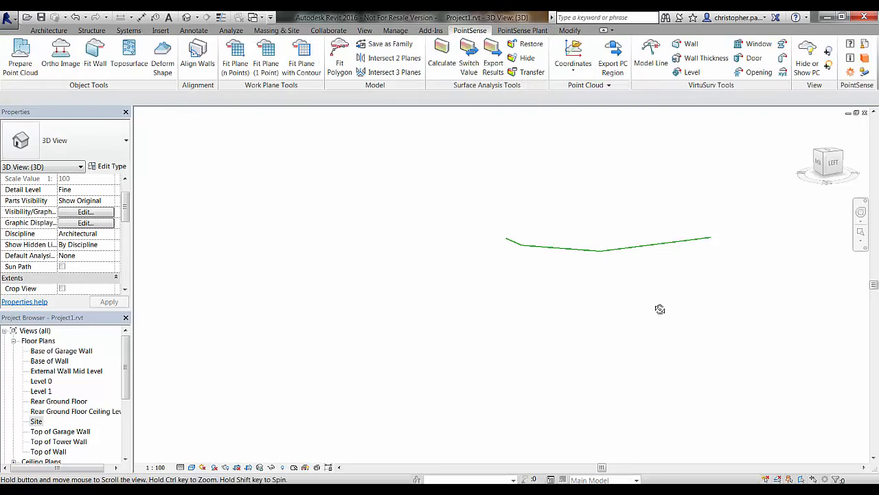
shift+middle_drag(661, 308, 673, 208)
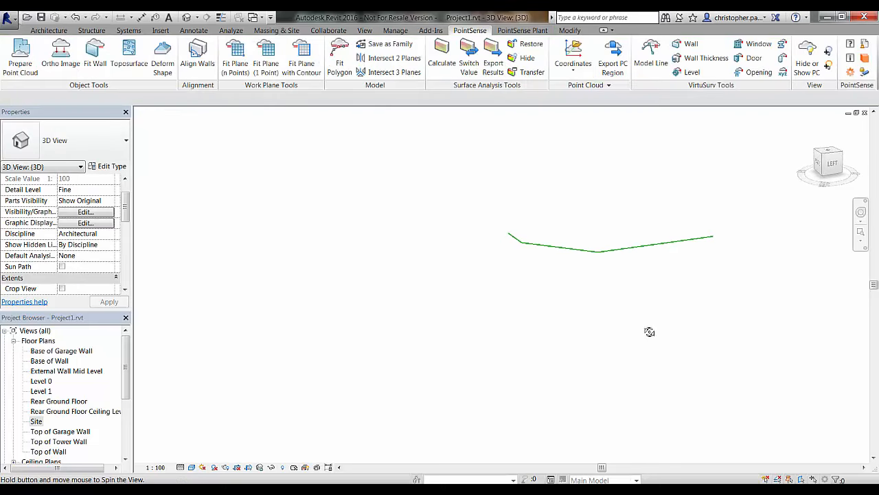
shift+middle_drag(649, 332, 504, 284)
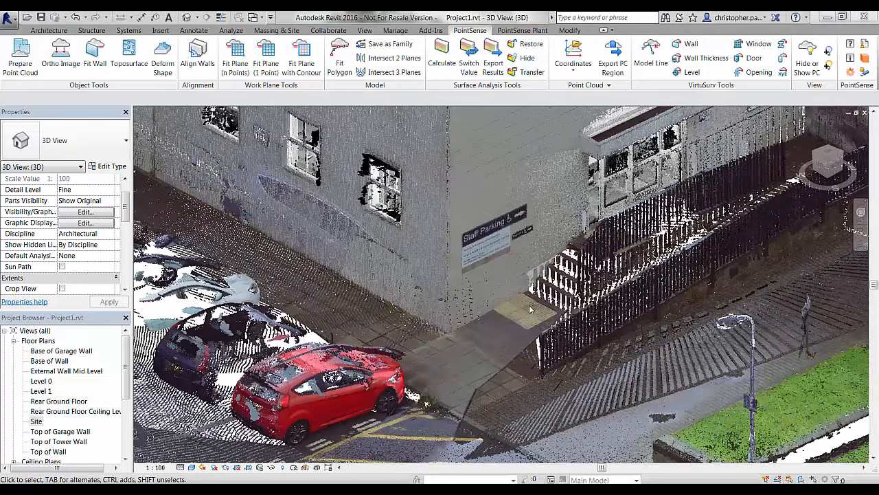
- Examine the arched garage doors beyond the car park in the 3D view's point cloud
scroll(485, 324, down, 4)
middle_drag(485, 324, 463, 342)
mouse_move(535, 319)
shift+middle_down()
mouse_move(606, 328)
mouse_move(686, 321)
mouse_move(375, 349)
shift+middle_up()
middle_drag(519, 302, 430, 322)
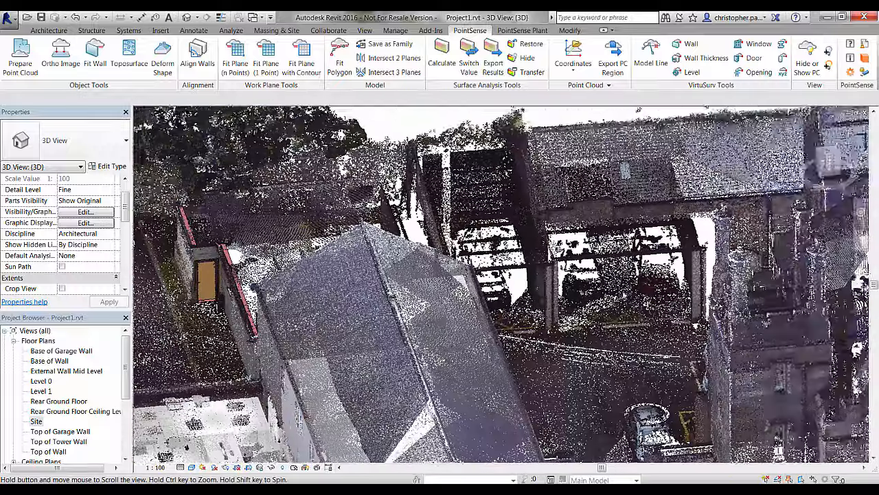
scroll(629, 277, up, 3)
middle_drag(637, 276, 529, 327)
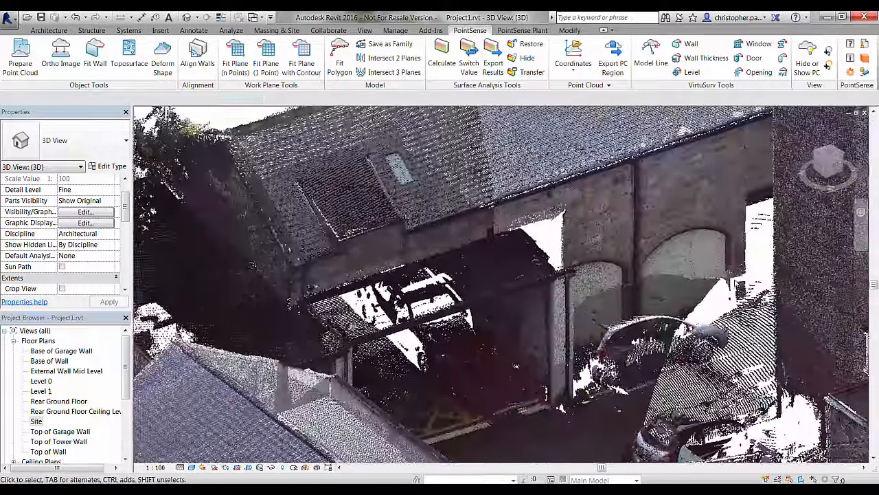
scroll(735, 280, up, 3)
shift+middle_drag(658, 263, 656, 288)
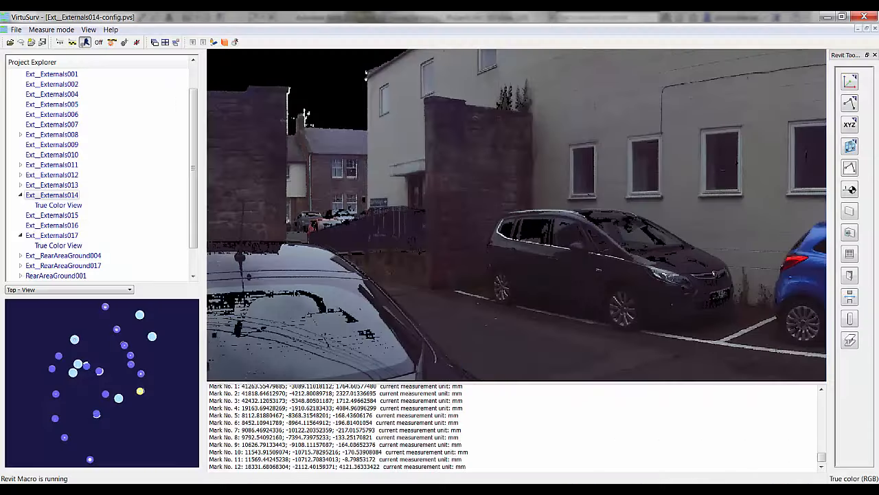
- In VirtuSurv's Ext__Externals014 scan, draw a three-point model curve along the stone arch of the garage door beside the open bay
drag(568, 312, 693, 220)
drag(240, 206, 443, 242)
scroll(443, 239, up, 3)
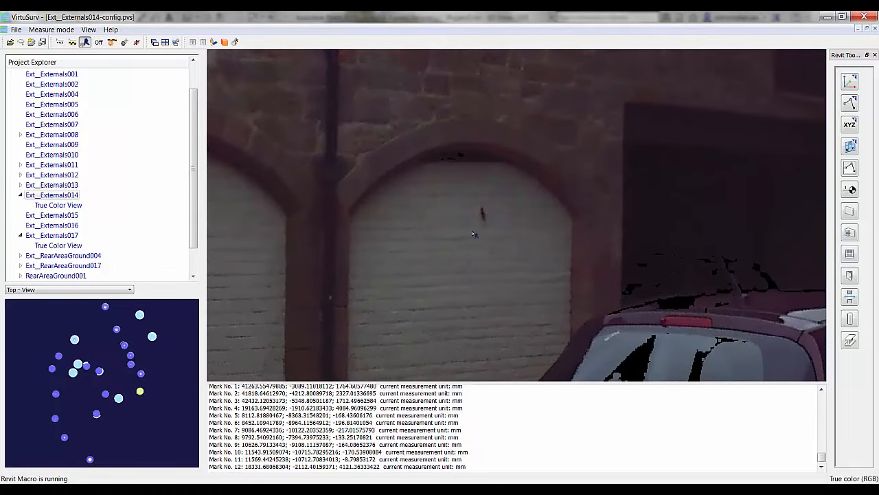
click(850, 103)
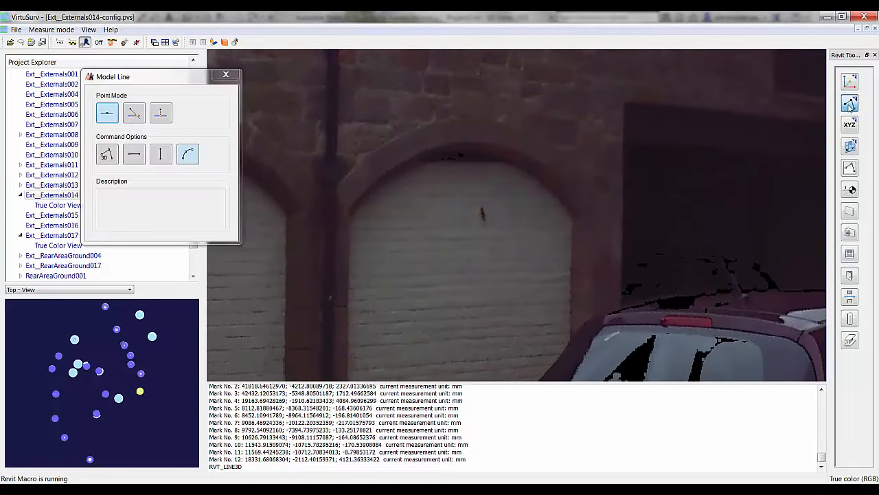
click(191, 162)
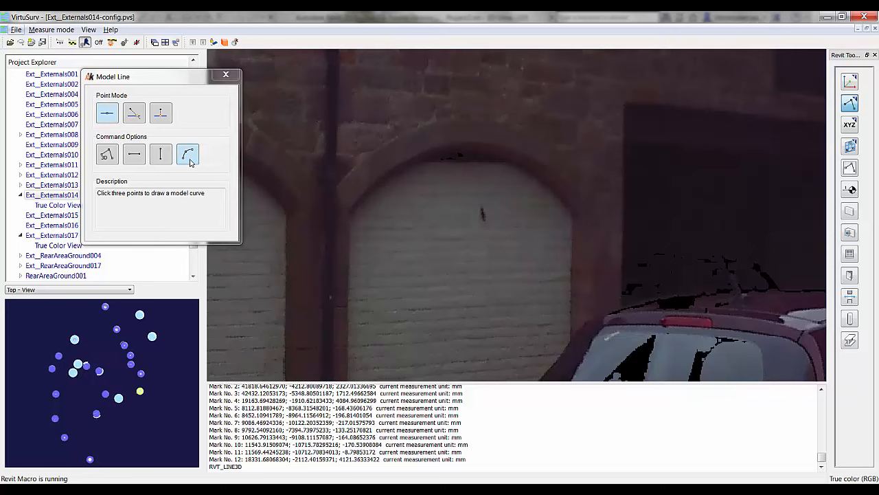
click(348, 210)
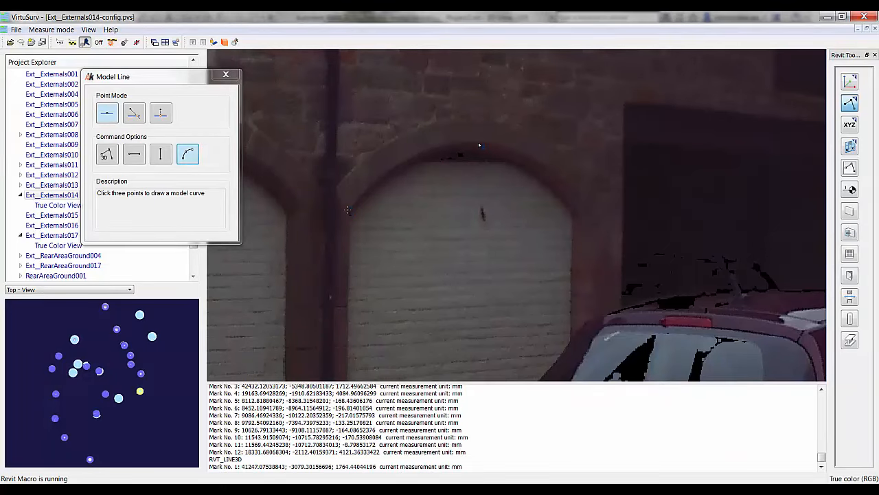
click(478, 141)
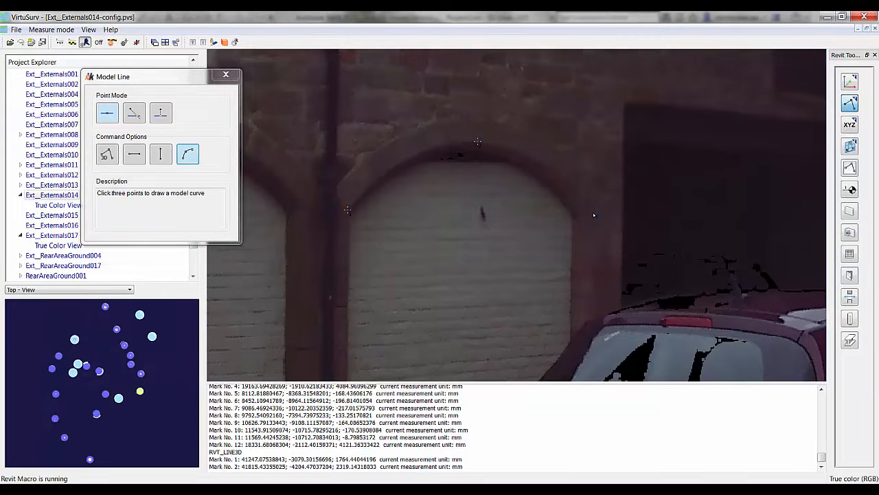
click(591, 214)
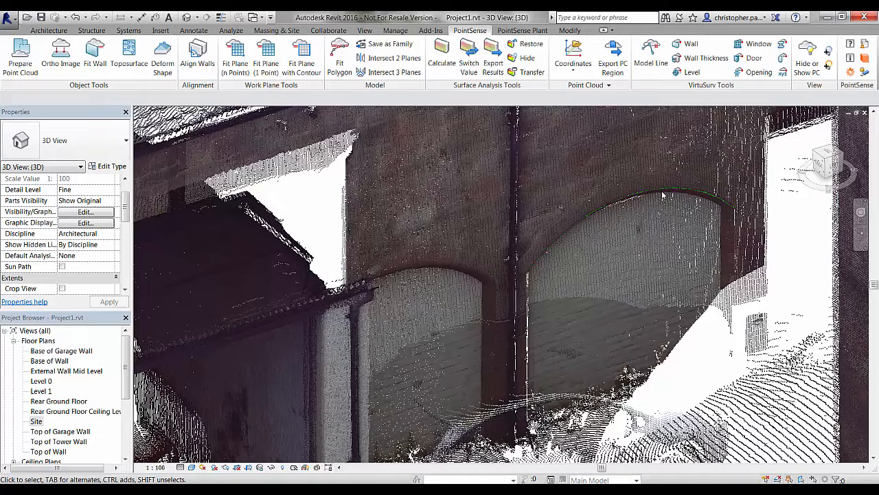
- Check the arch curve in Revit's 3D view against the garage door, with the point cloud hidden and shown
click(662, 196)
shift+middle_drag(667, 267, 639, 270)
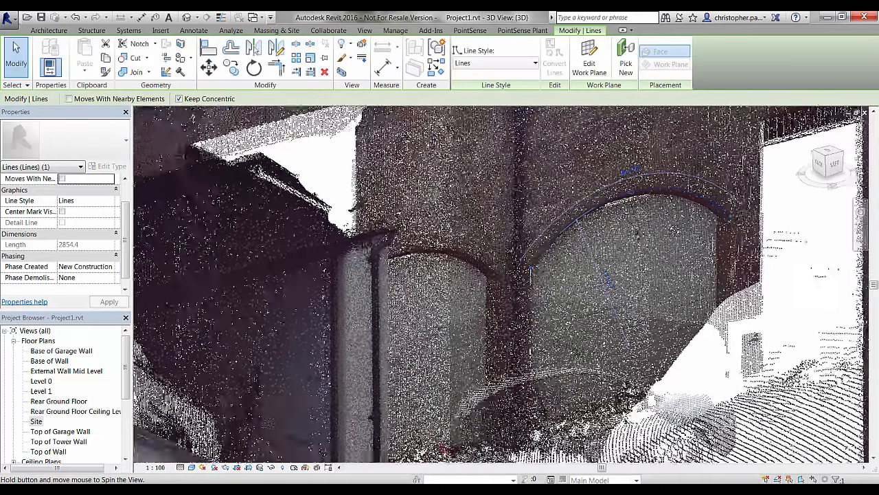
mouse_move(675, 230)
shift+middle_down()
mouse_move(428, 369)
mouse_move(659, 227)
shift+middle_up()
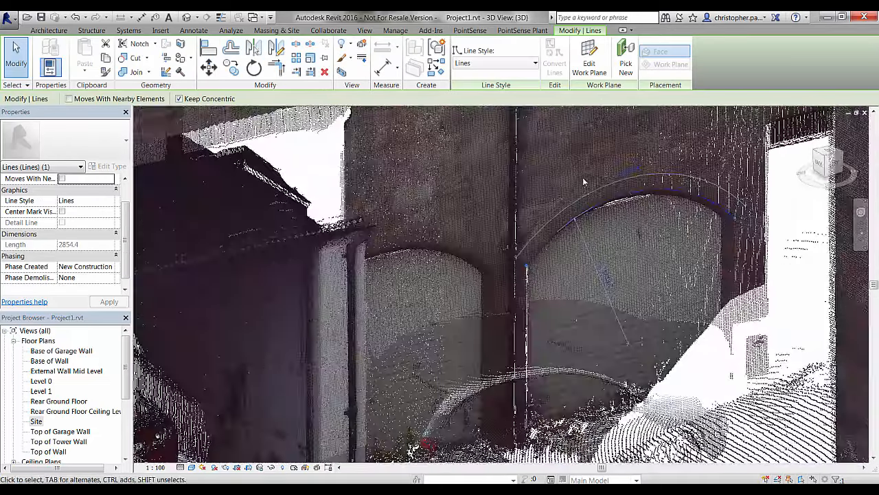
key(Escape)
click(799, 69)
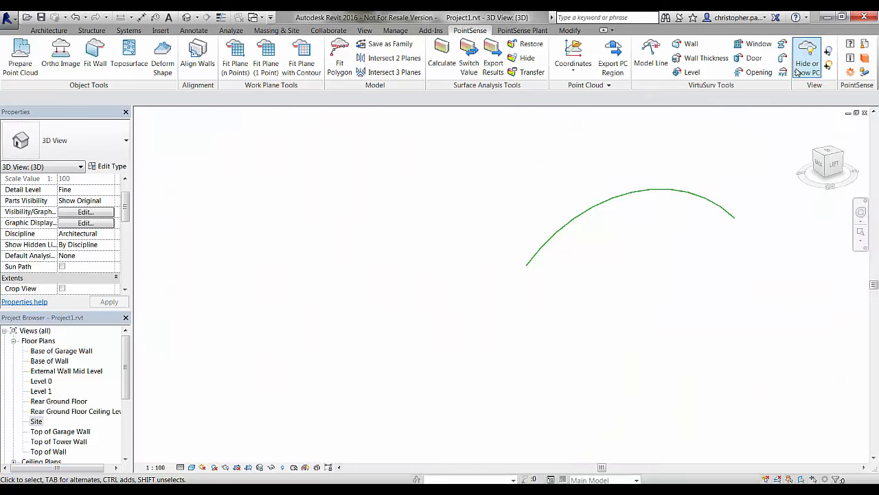
click(799, 69)
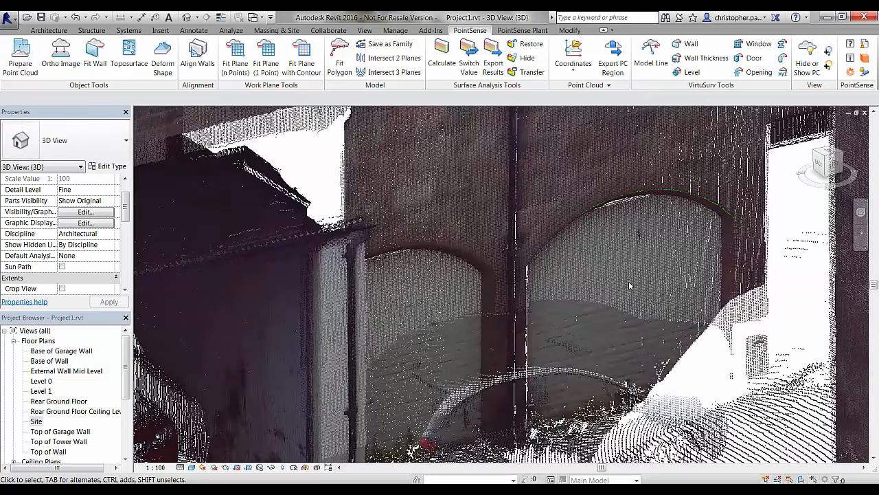
- View the whole site's point cloud and examine the ramp and paving in front of the Staff Parking sign
shift+middle_drag(629, 287, 591, 297)
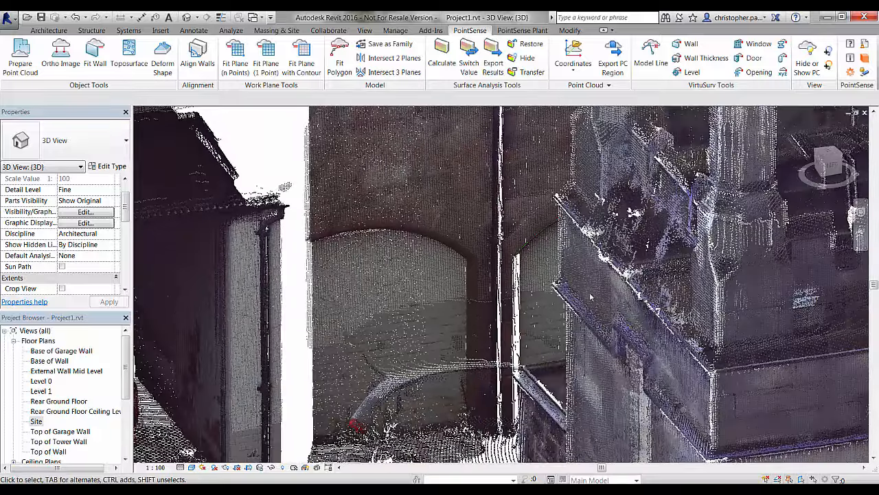
scroll(478, 302, down, 5)
middle_drag(479, 301, 446, 226)
scroll(450, 233, down, 3)
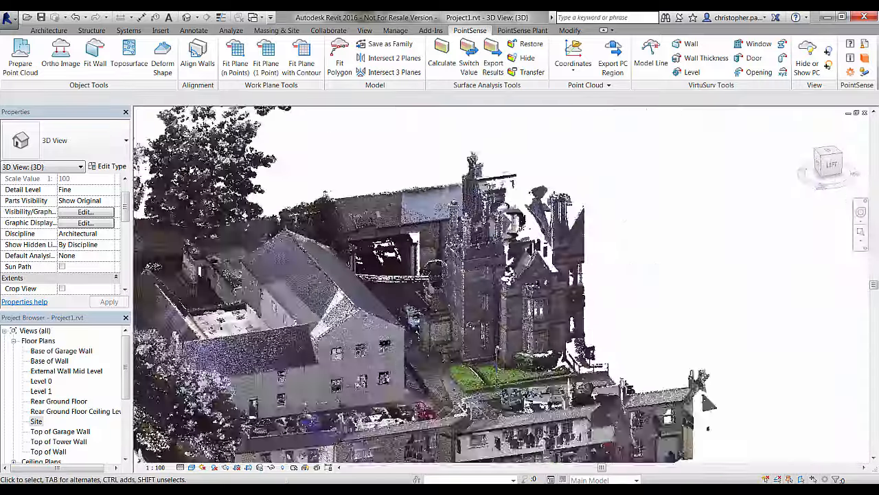
shift+middle_drag(450, 275, 309, 309)
scroll(221, 295, up, 5)
middle_drag(221, 295, 343, 275)
shift+middle_drag(351, 296, 330, 240)
middle_drag(329, 241, 398, 281)
scroll(395, 281, up, 2)
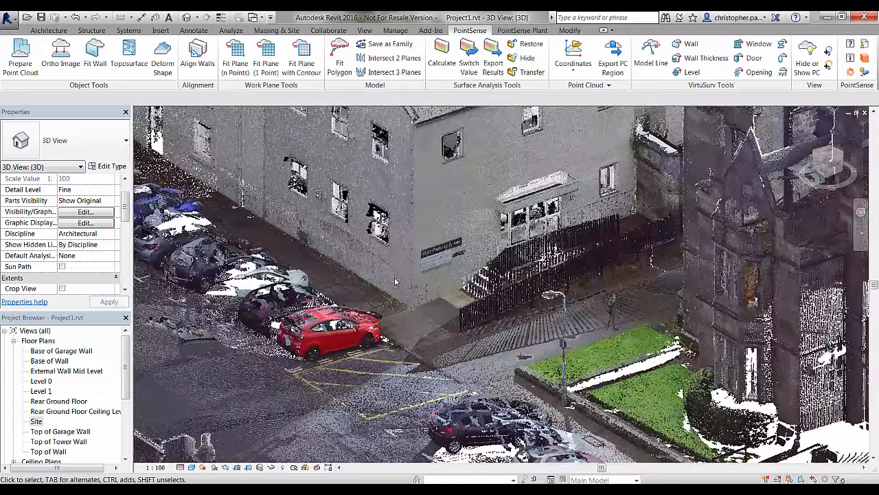
scroll(465, 322, up, 2)
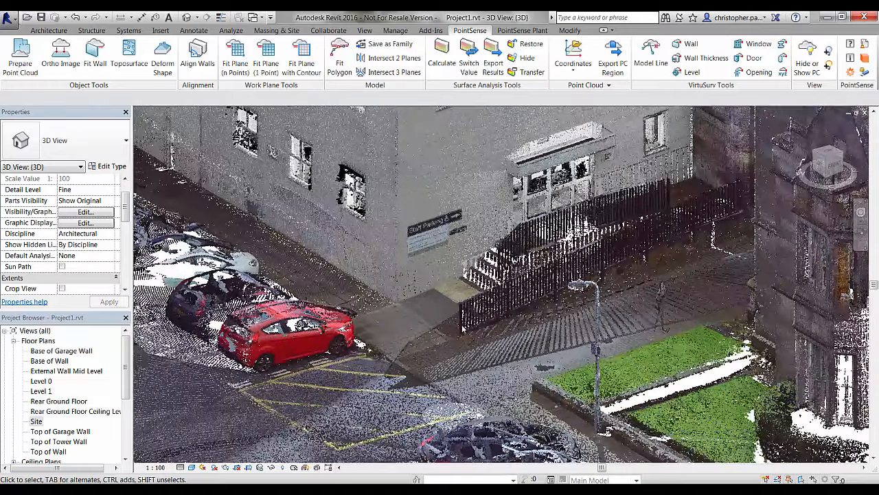
scroll(527, 353, up, 2)
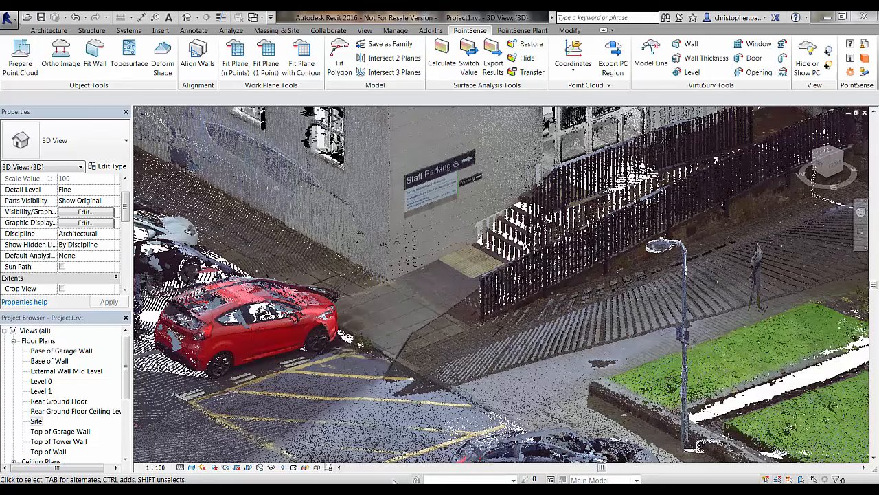
- Reveal hidden elements and unhide the category of the generic model lying on the ramp paving below the railings
click(283, 468)
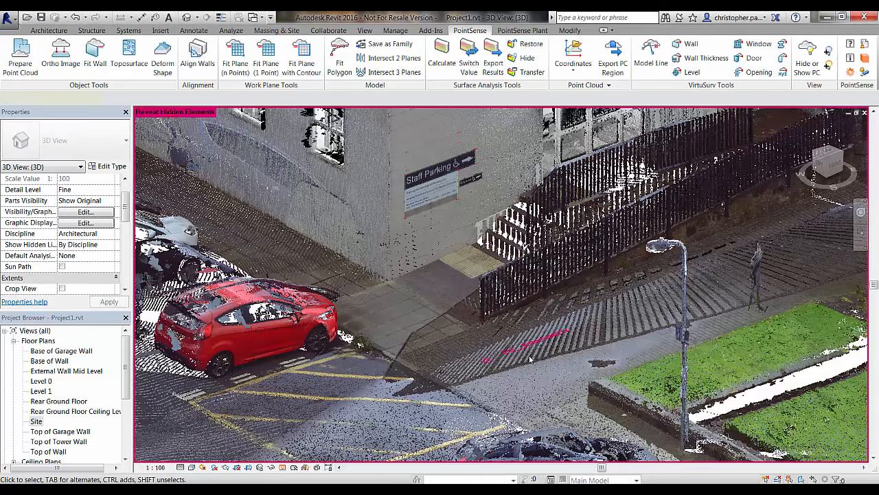
click(529, 343)
right_click(529, 343)
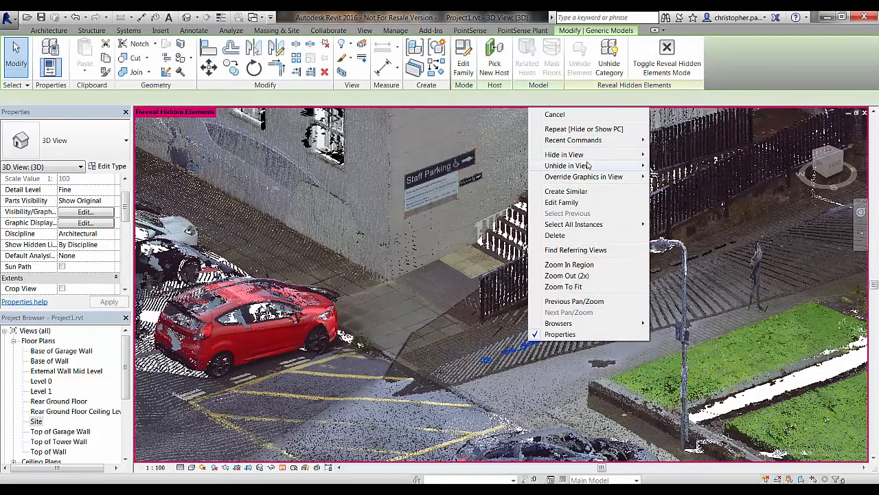
mouse_move(591, 168)
click(678, 177)
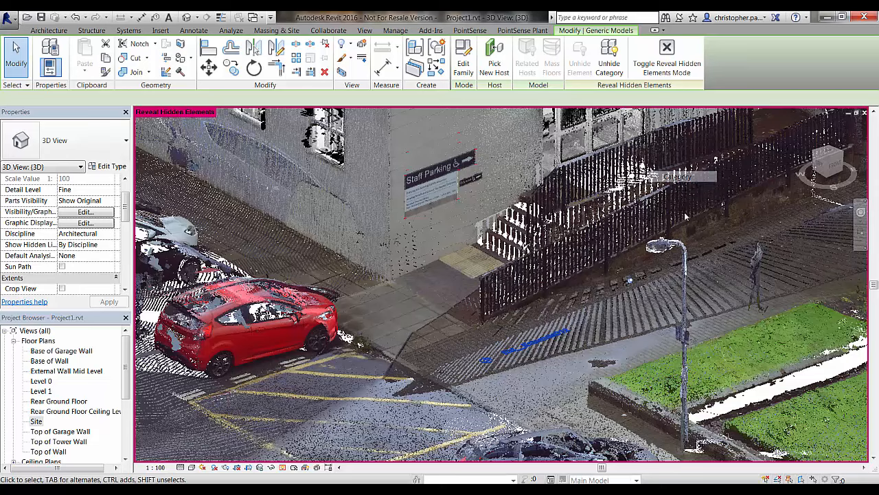
- Exit the reveal hidden elements mode in the 3D view around the ramp paving
click(594, 330)
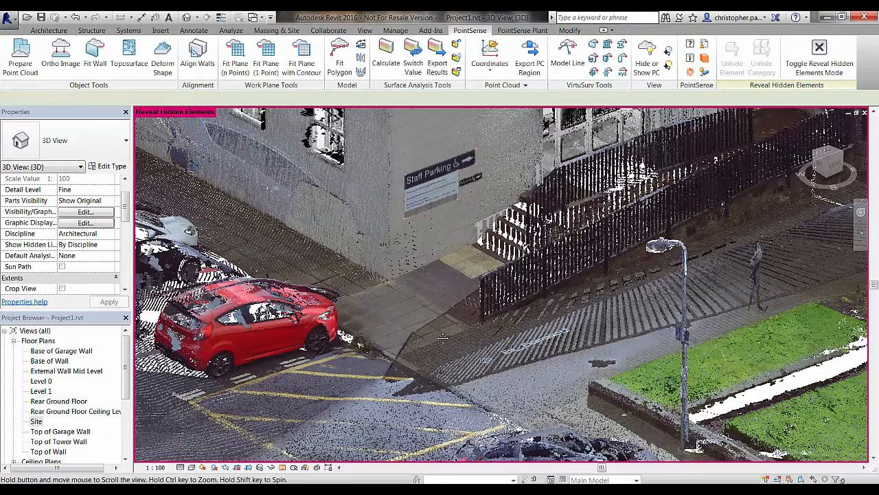
scroll(455, 343, up, 4)
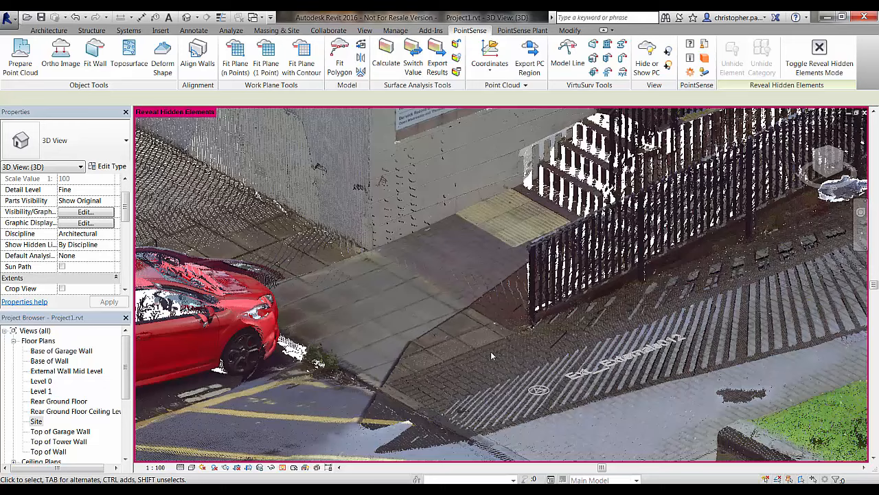
middle_drag(492, 356, 489, 323)
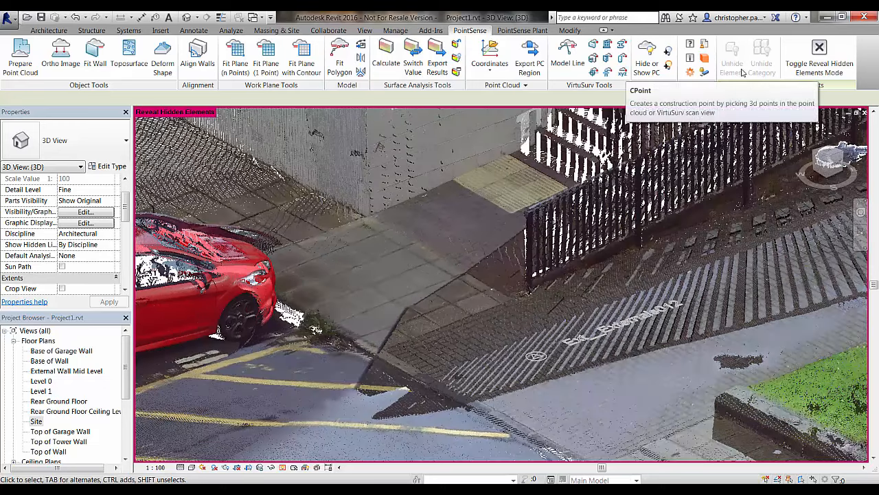
click(289, 468)
click(282, 468)
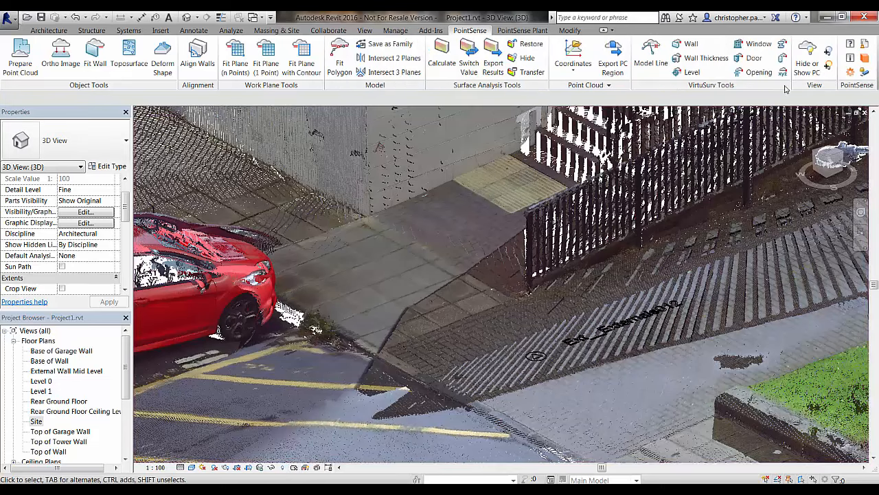
- In VirtuSurv's Ext__Externals012 scan, place three construction points along the kerb between the parking bays and the brick paving
click(763, 72)
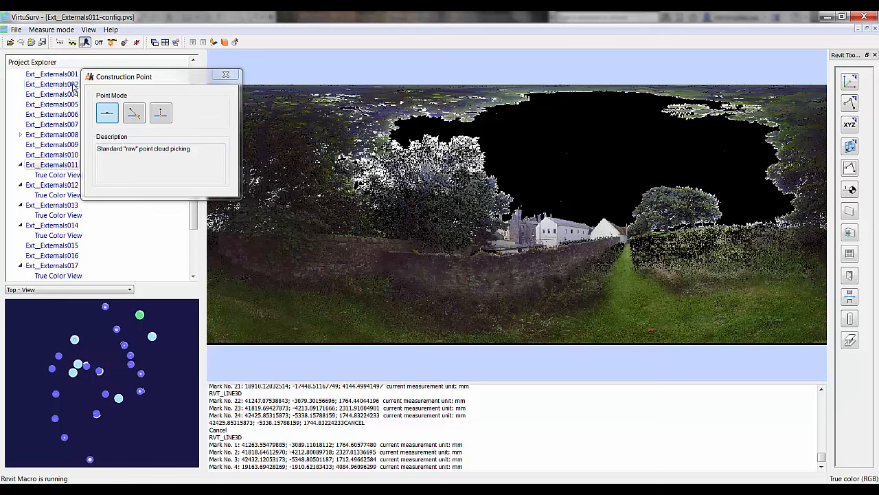
double_click(56, 186)
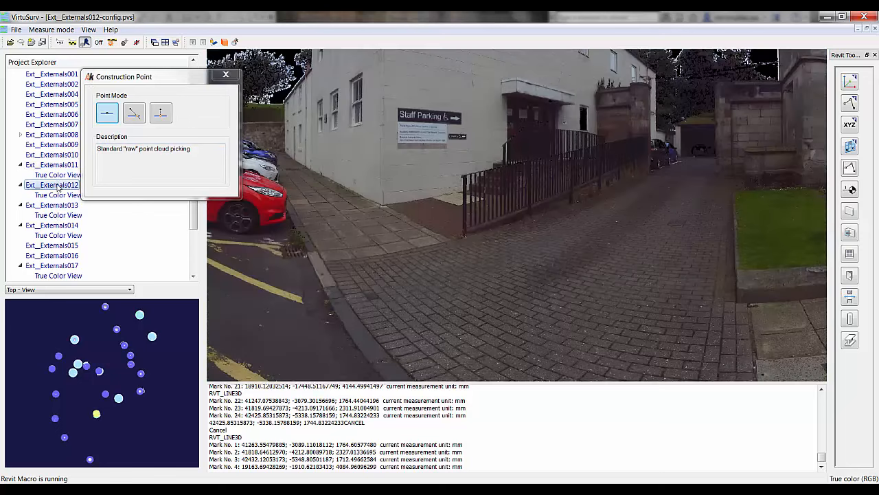
click(325, 264)
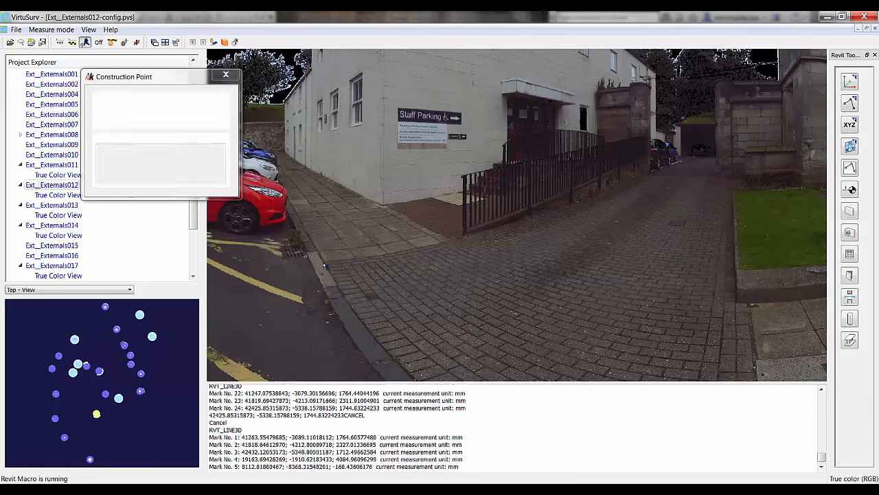
click(341, 290)
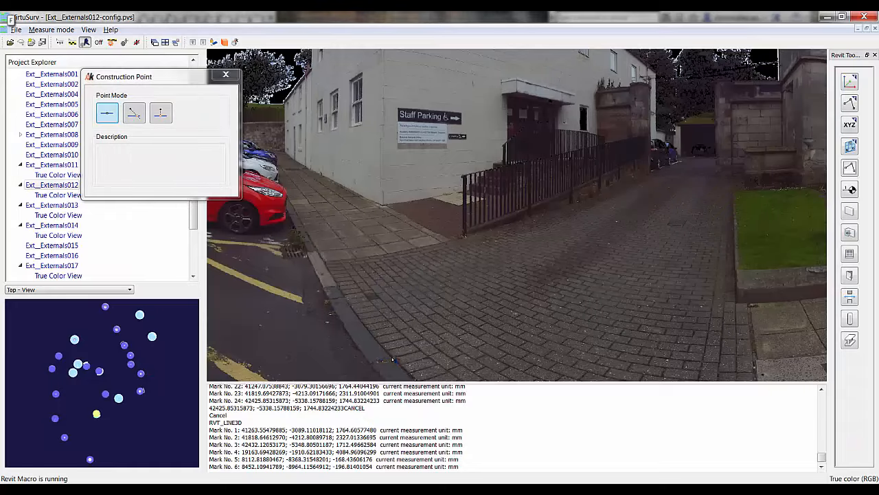
click(393, 358)
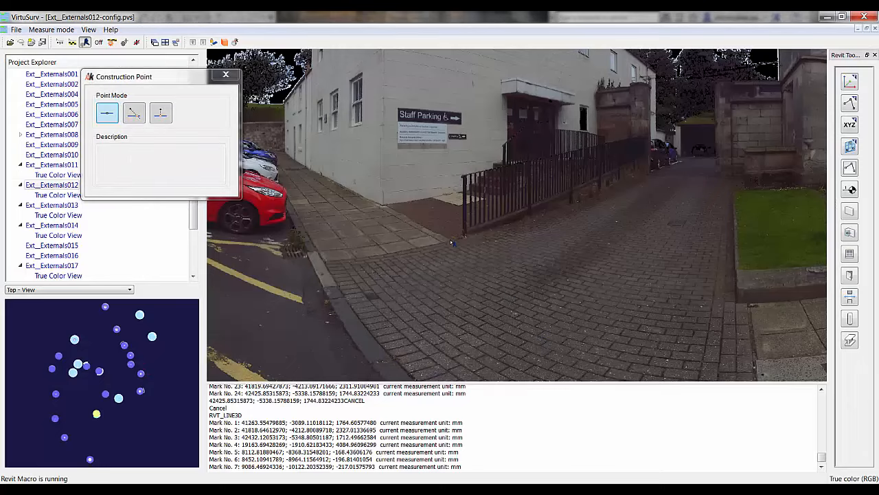
- Add construction points at the foot of the railings, mid-paving, the garden wall's base and top corner, and the gate pillar's top, then return to Revit
click(451, 240)
click(555, 283)
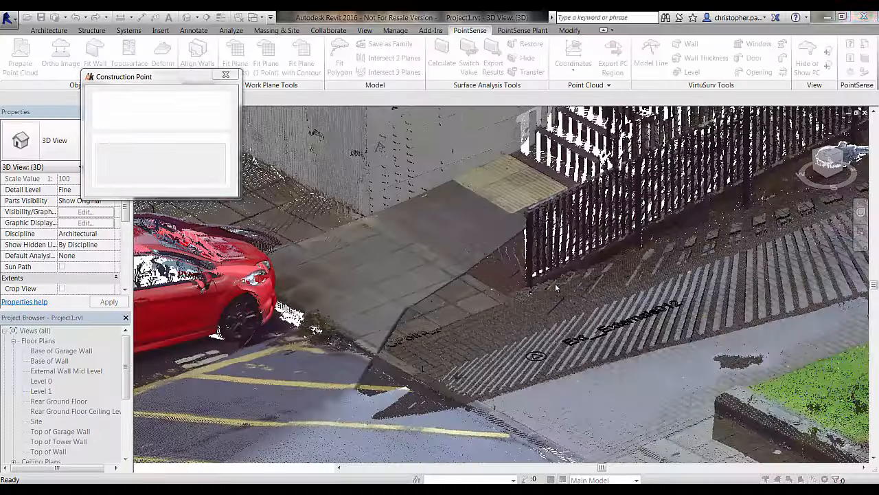
click(744, 306)
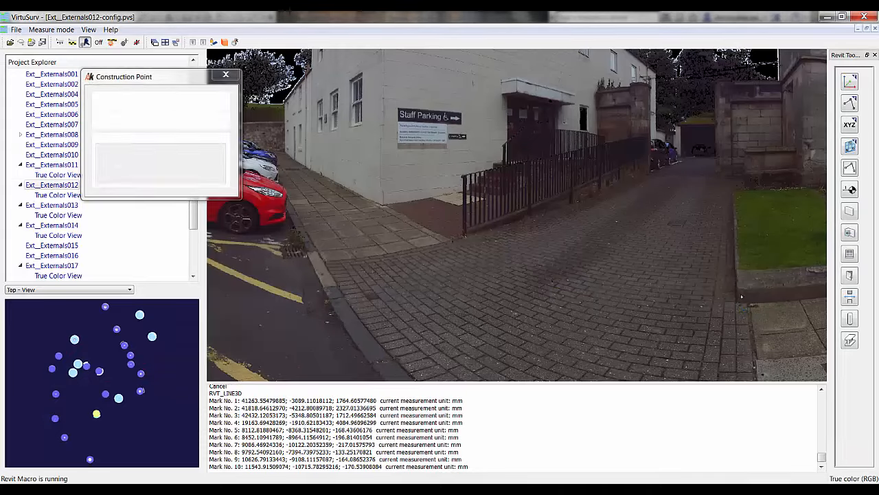
click(738, 288)
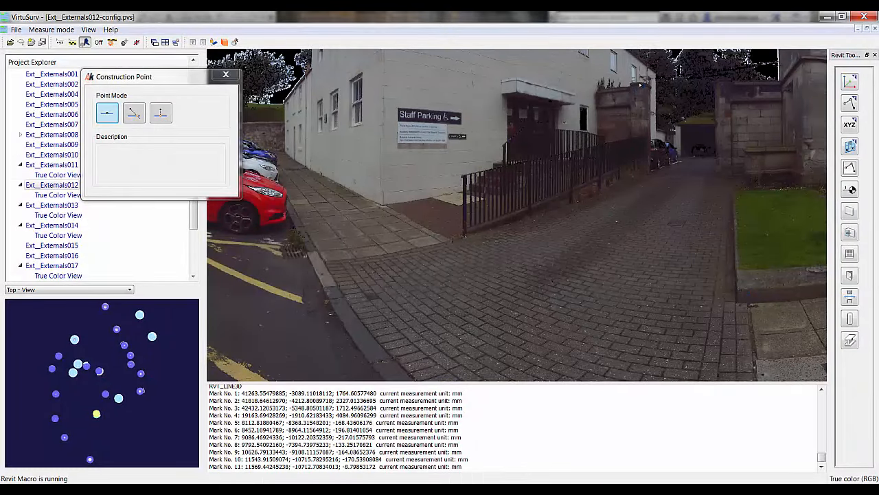
click(599, 359)
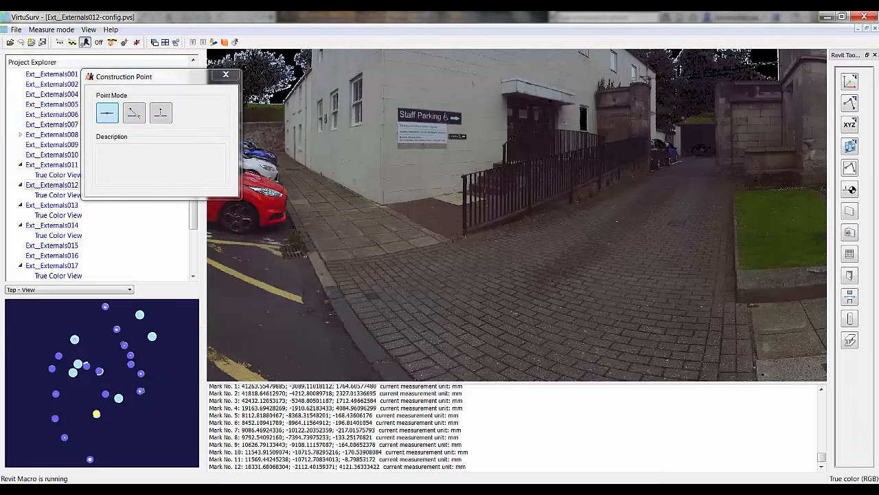
click(304, 489)
click(251, 440)
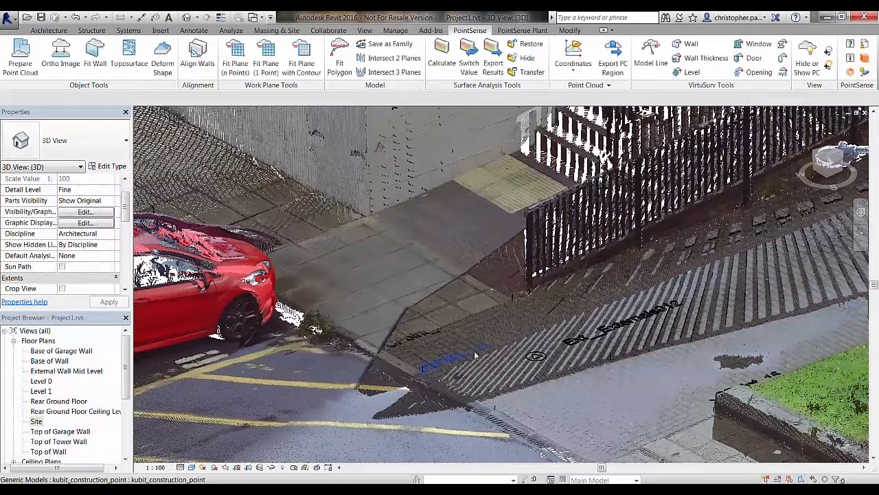
- Check the new construction points in Revit's 3D view with the point cloud hidden and shown
click(814, 61)
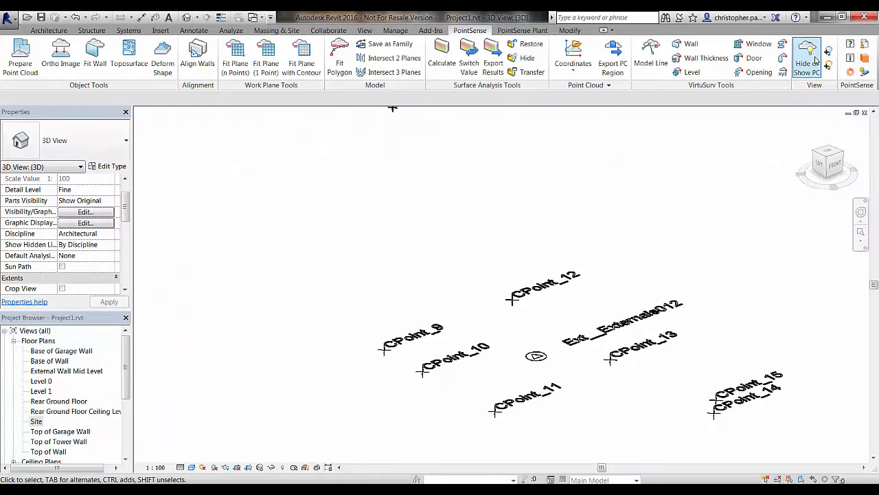
click(815, 61)
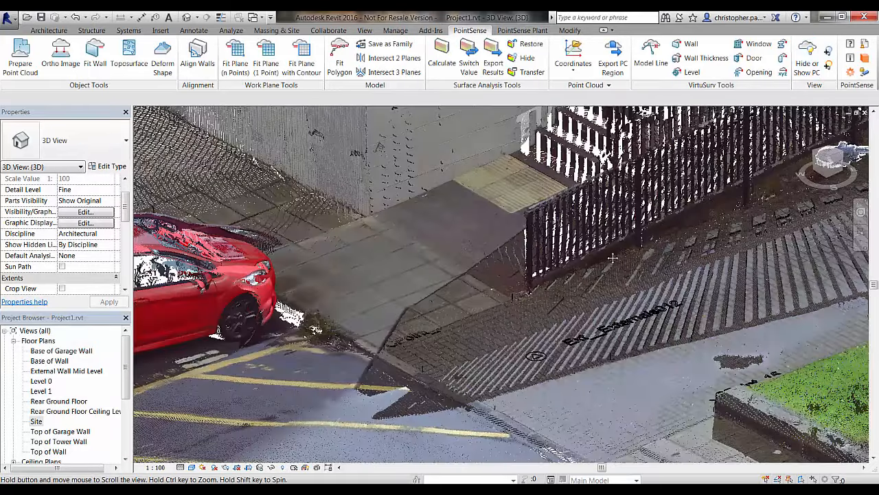
scroll(612, 282, down, 1)
middle_drag(613, 258, 577, 394)
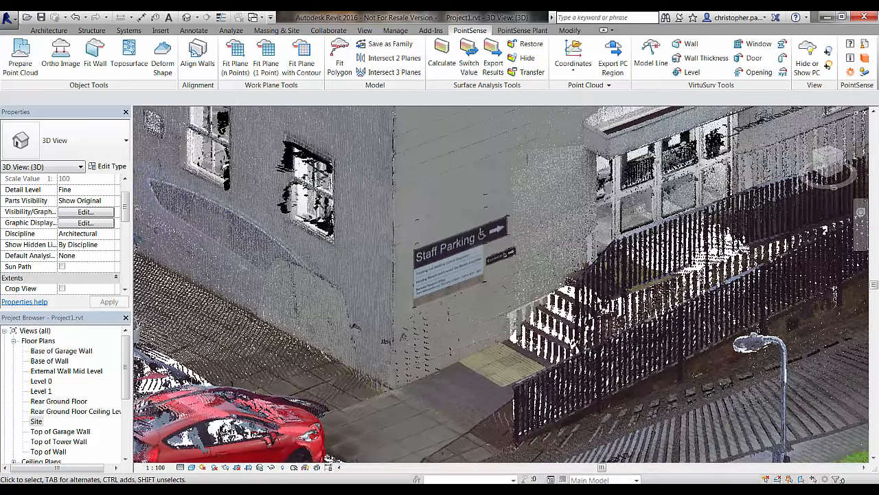
- Using standard raw picking on Revit's own point cloud, place construction points at two corners of the window beside the Staff Parking sign
click(781, 73)
click(106, 114)
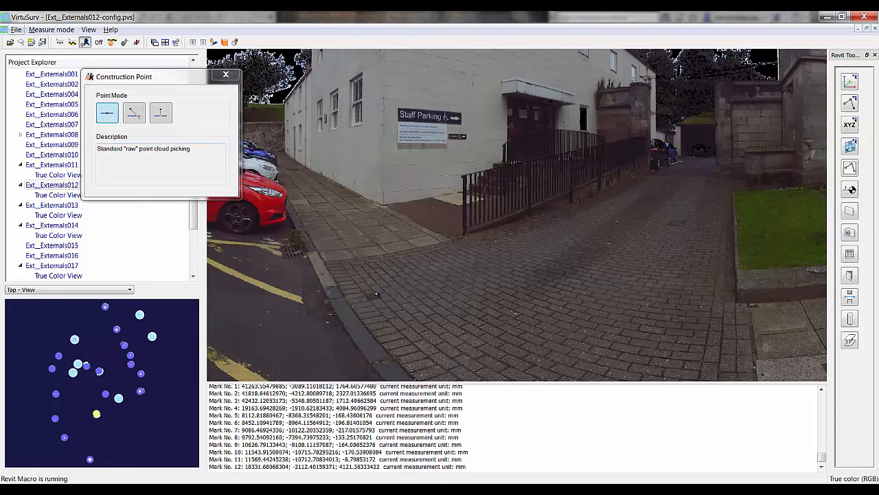
mouse_move(305, 490)
click(255, 459)
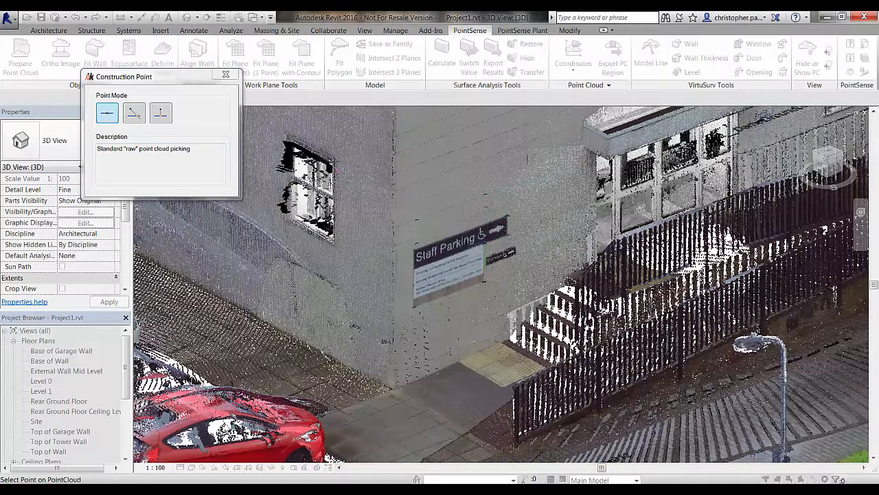
click(351, 266)
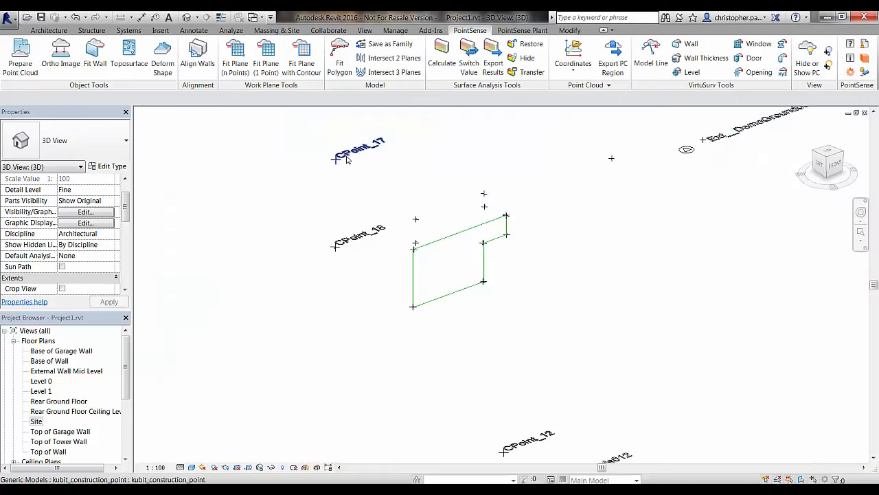
- Show the point cloud again and examine the car park and sloping paving around the building corner
click(807, 56)
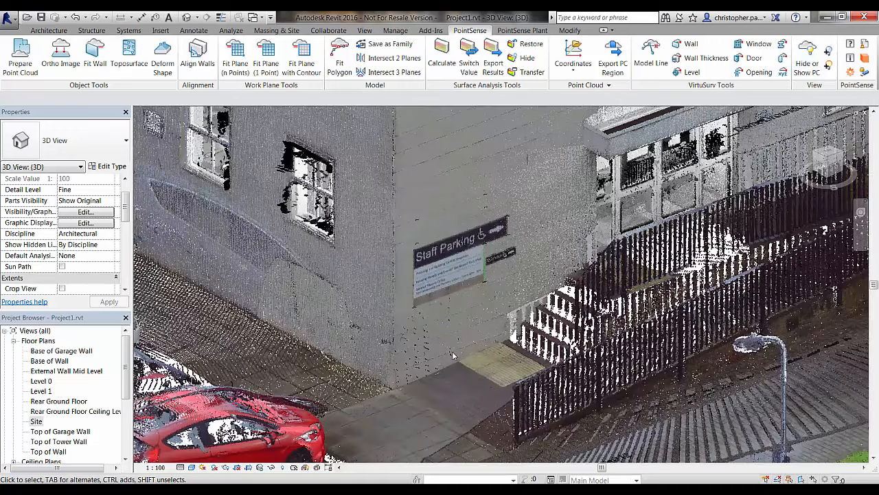
scroll(452, 355, down, 4)
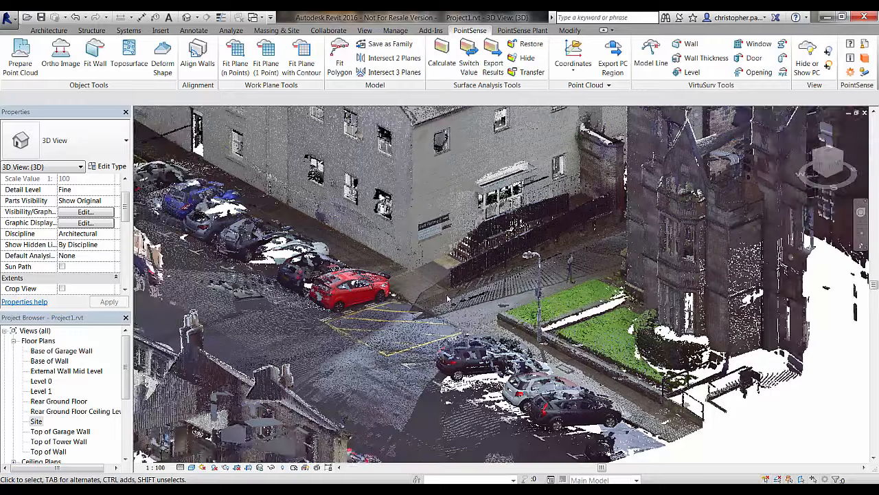
shift+middle_drag(444, 307, 455, 364)
scroll(454, 367, up, 3)
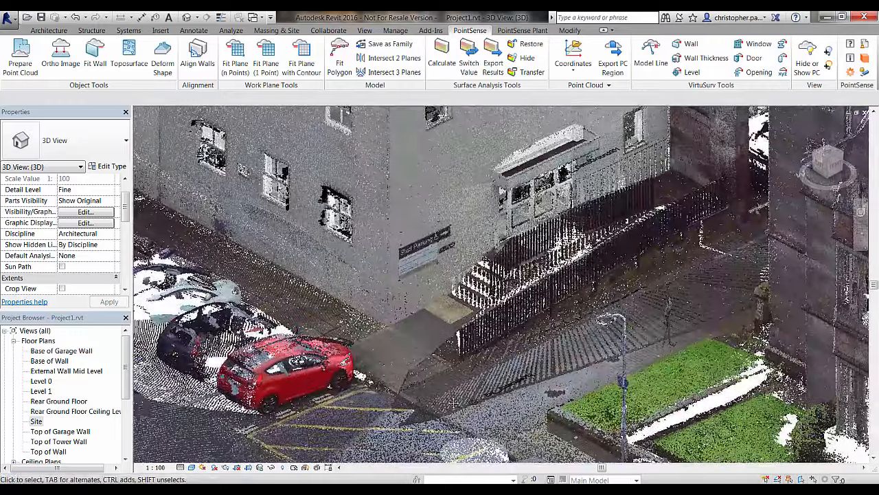